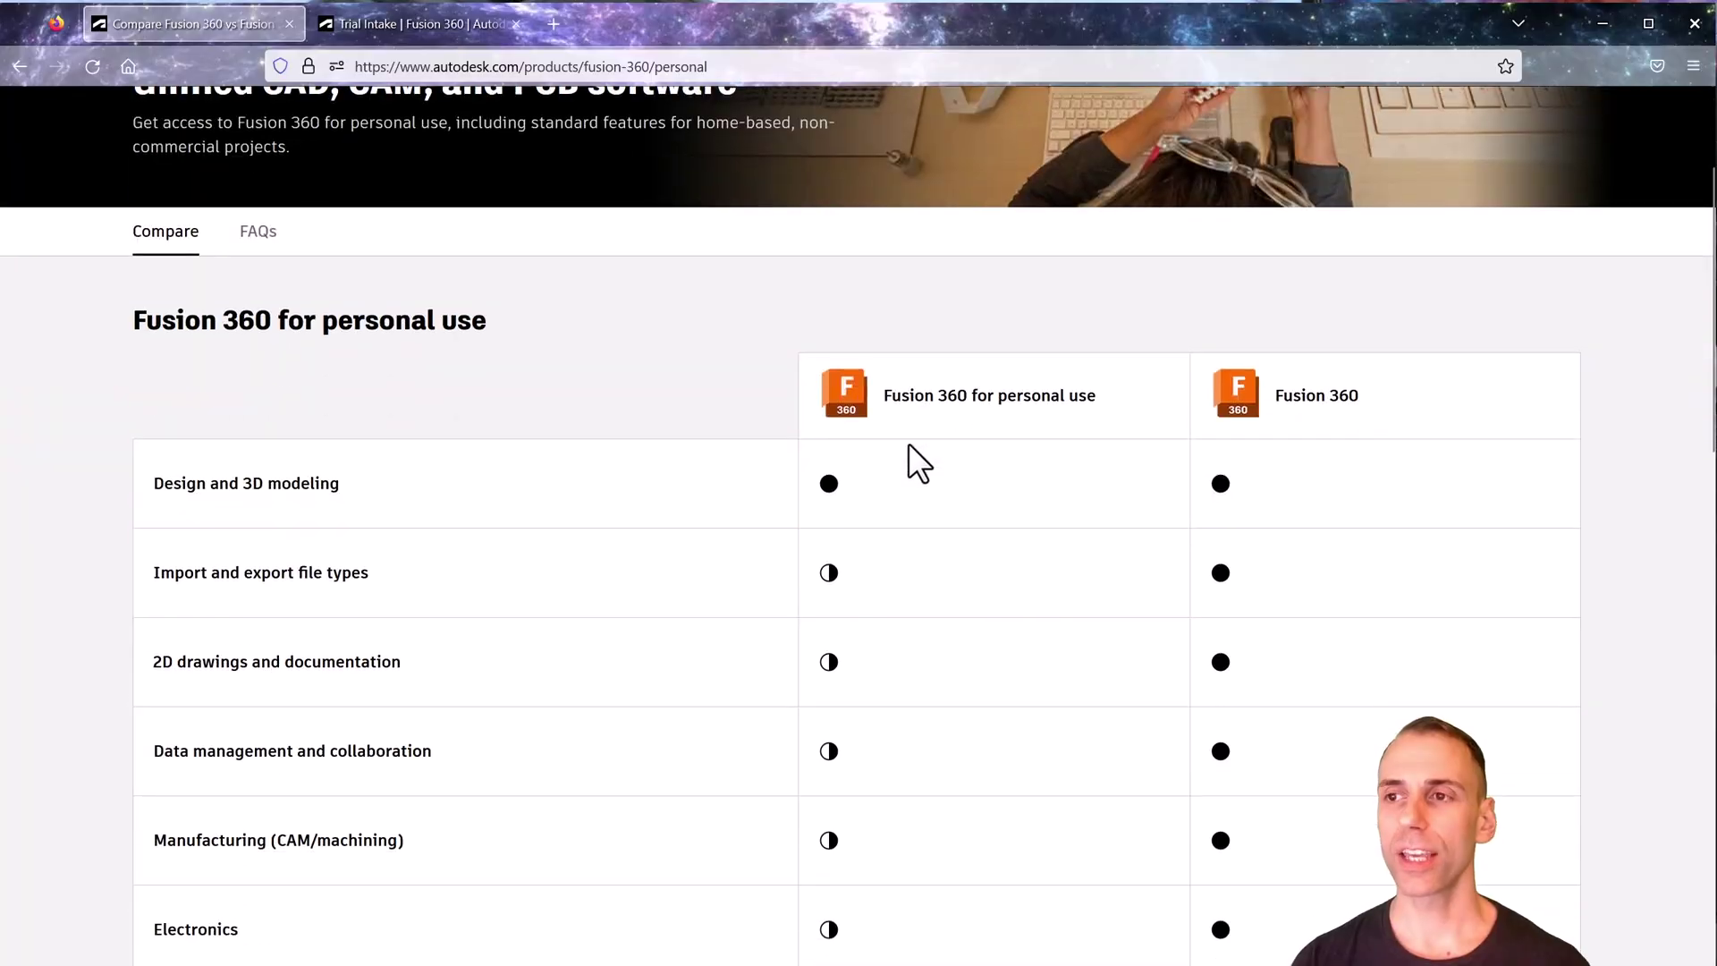
Start the free Fusion 360 for personal use plan and choose to create a new Autodesk account
scroll(909, 443, down, 5)
click(1004, 716)
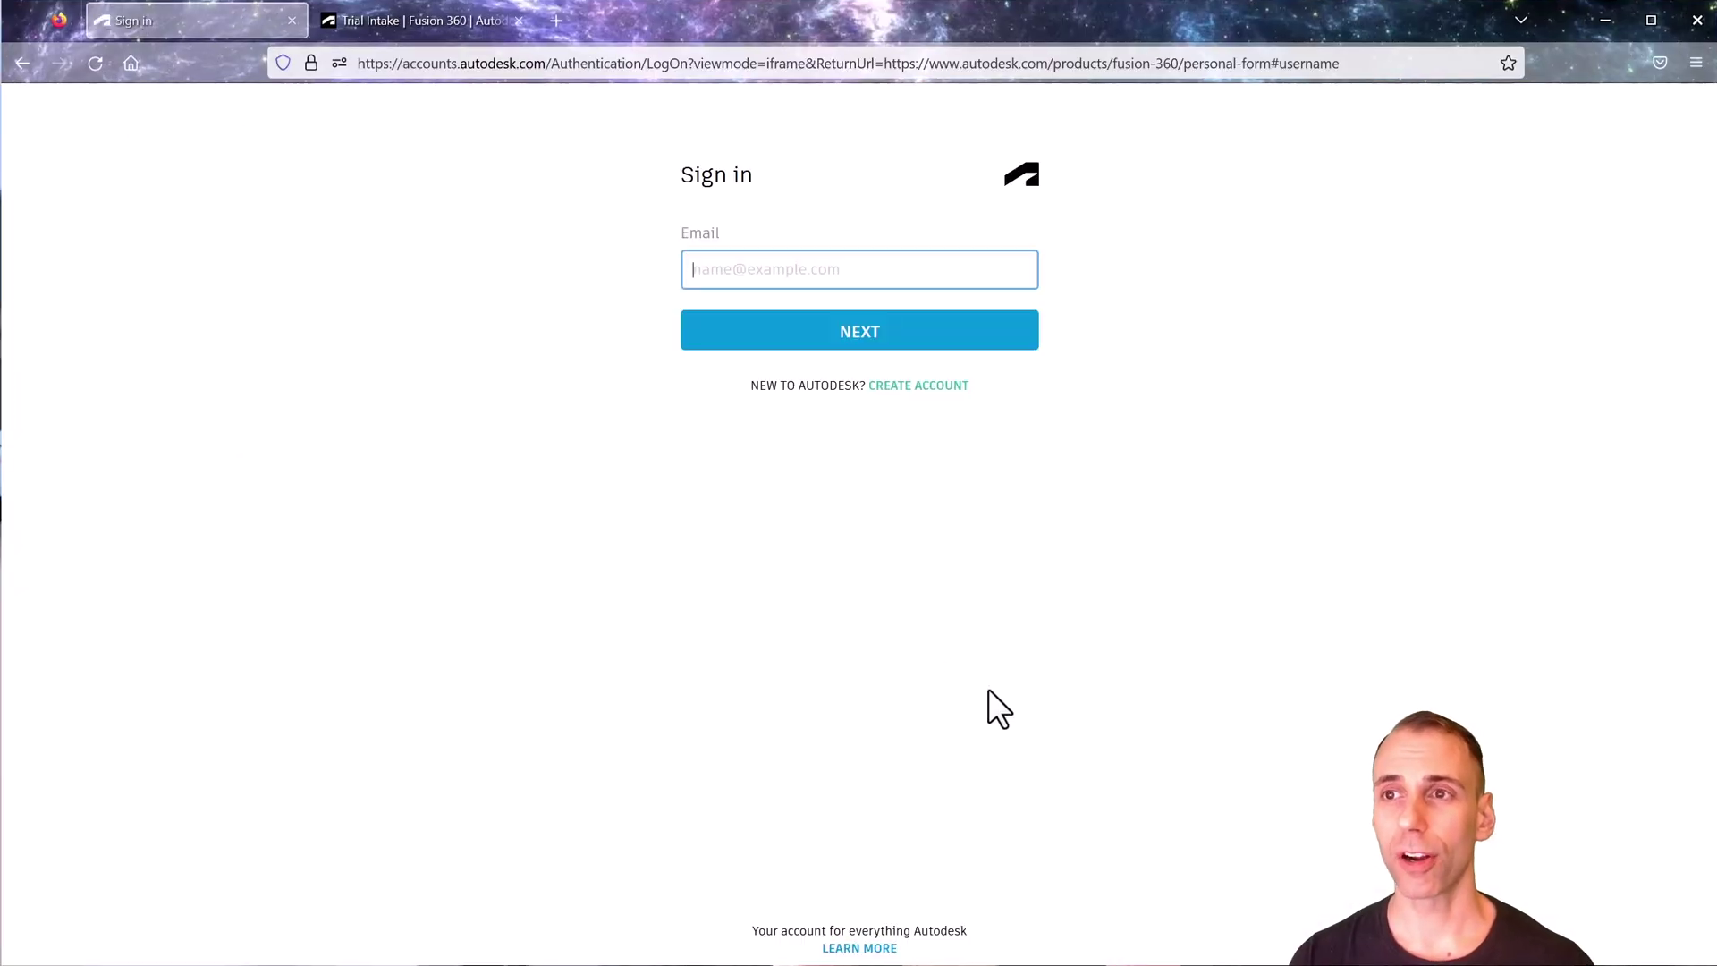
click(906, 391)
click(1662, 209)
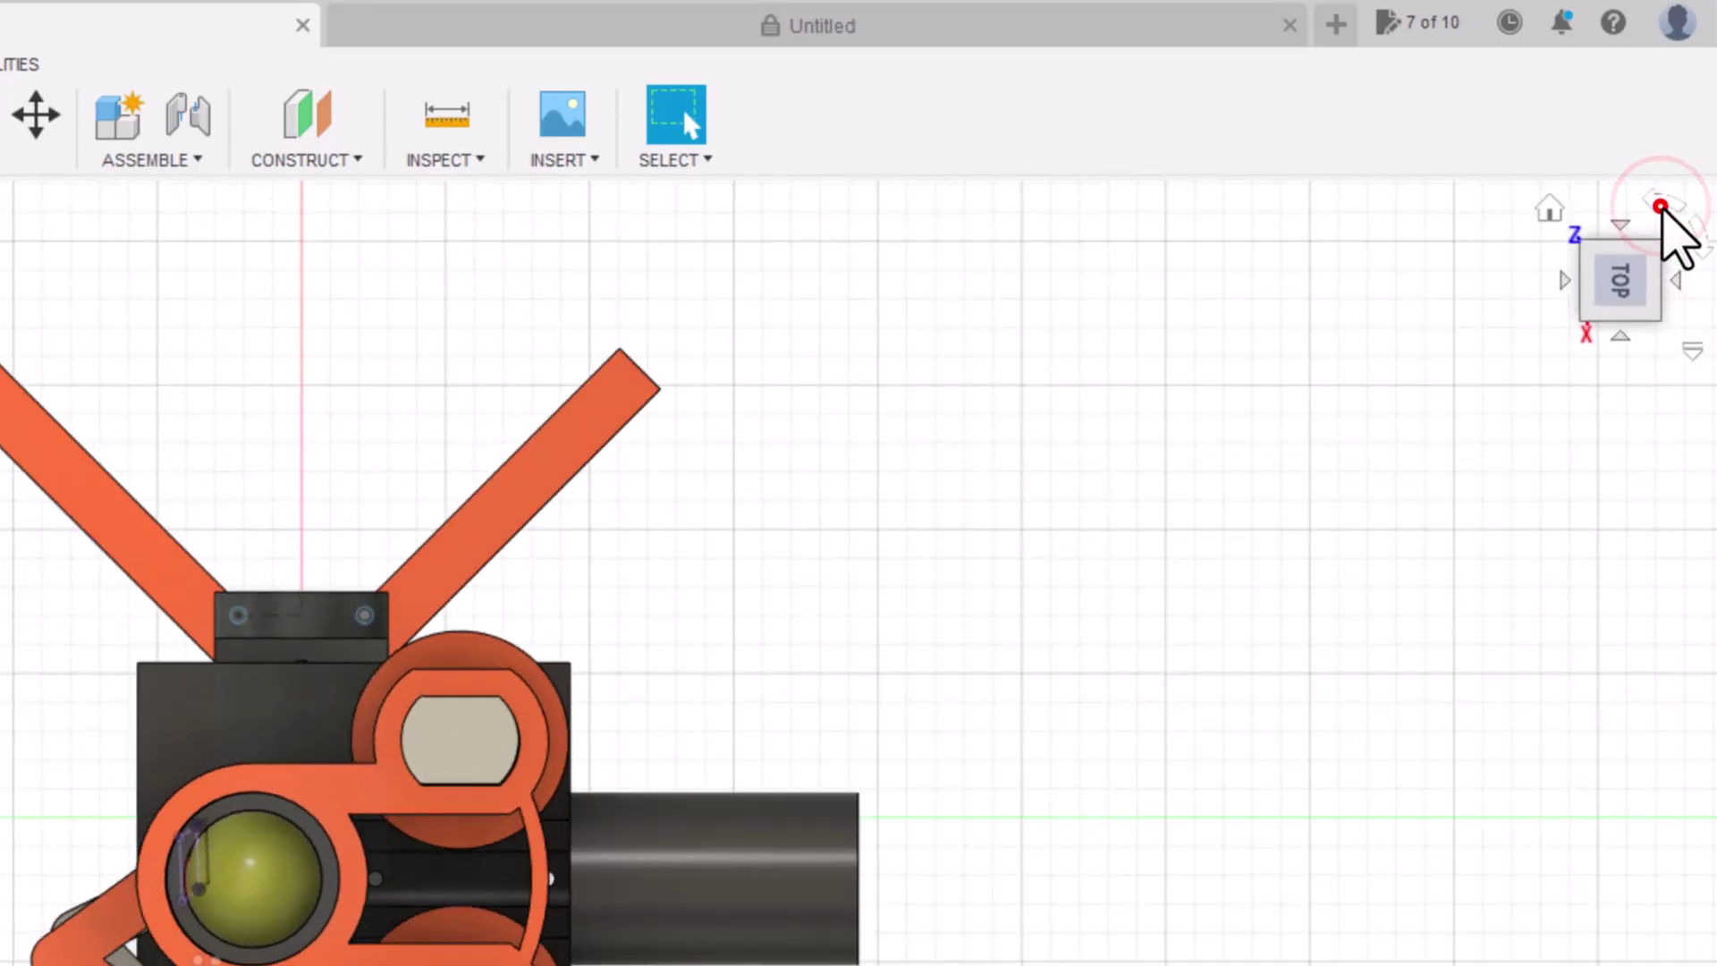
click(1662, 209)
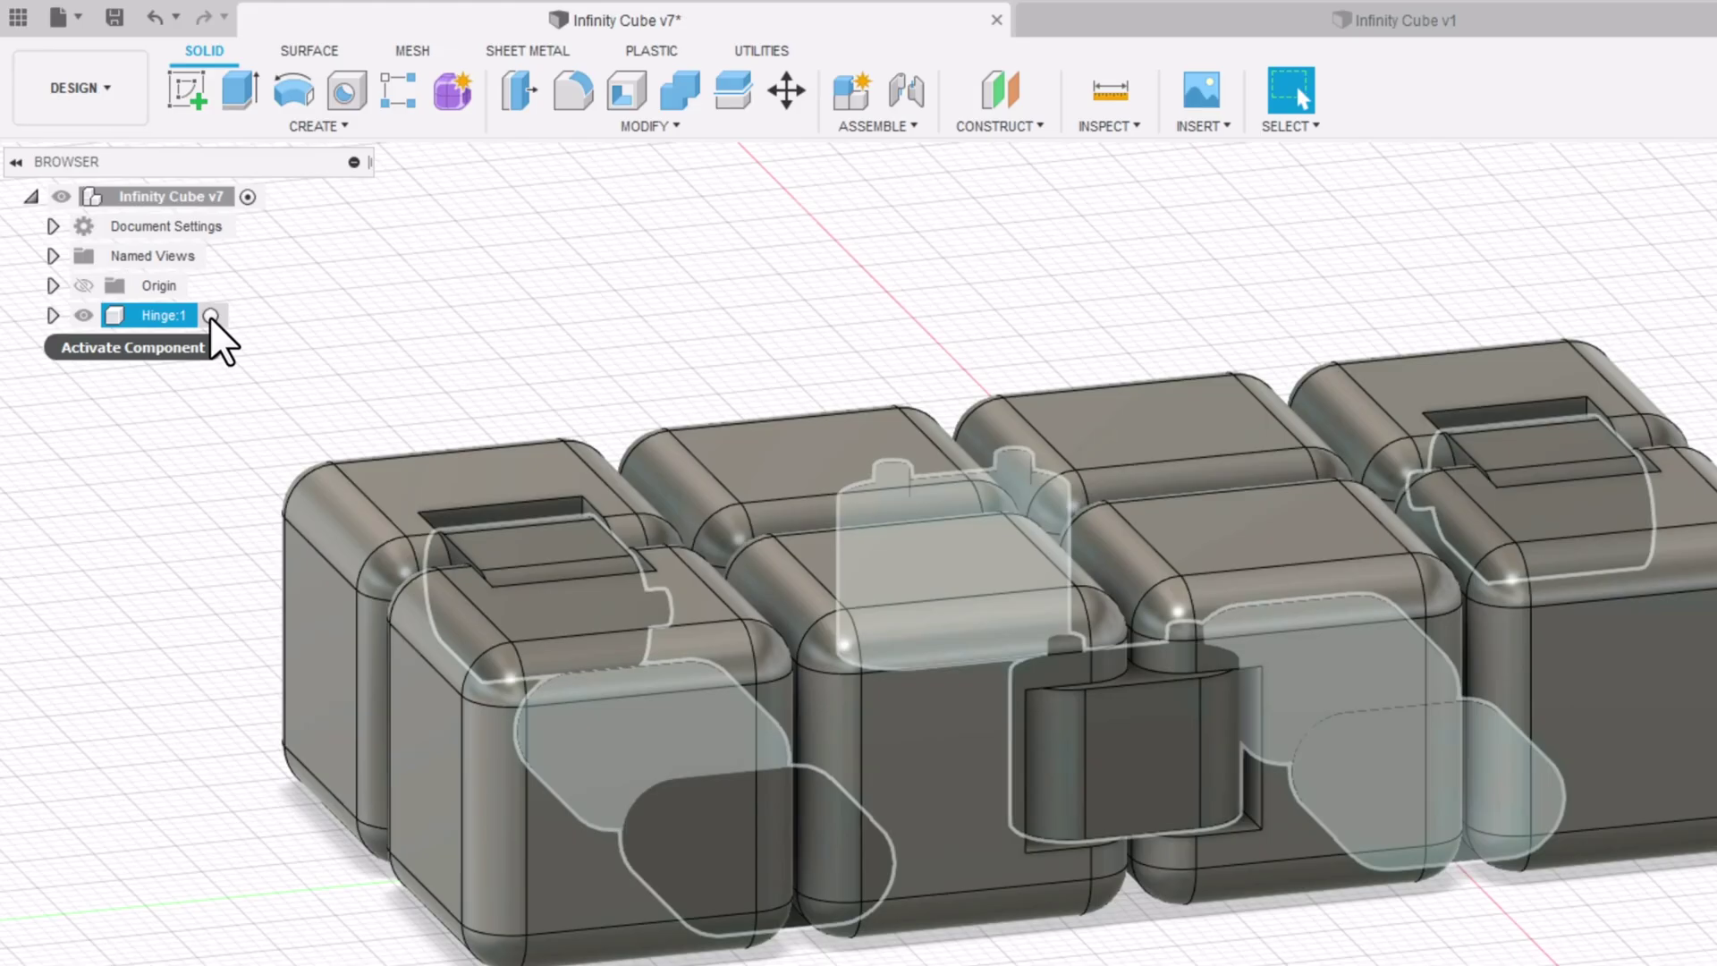
click(207, 302)
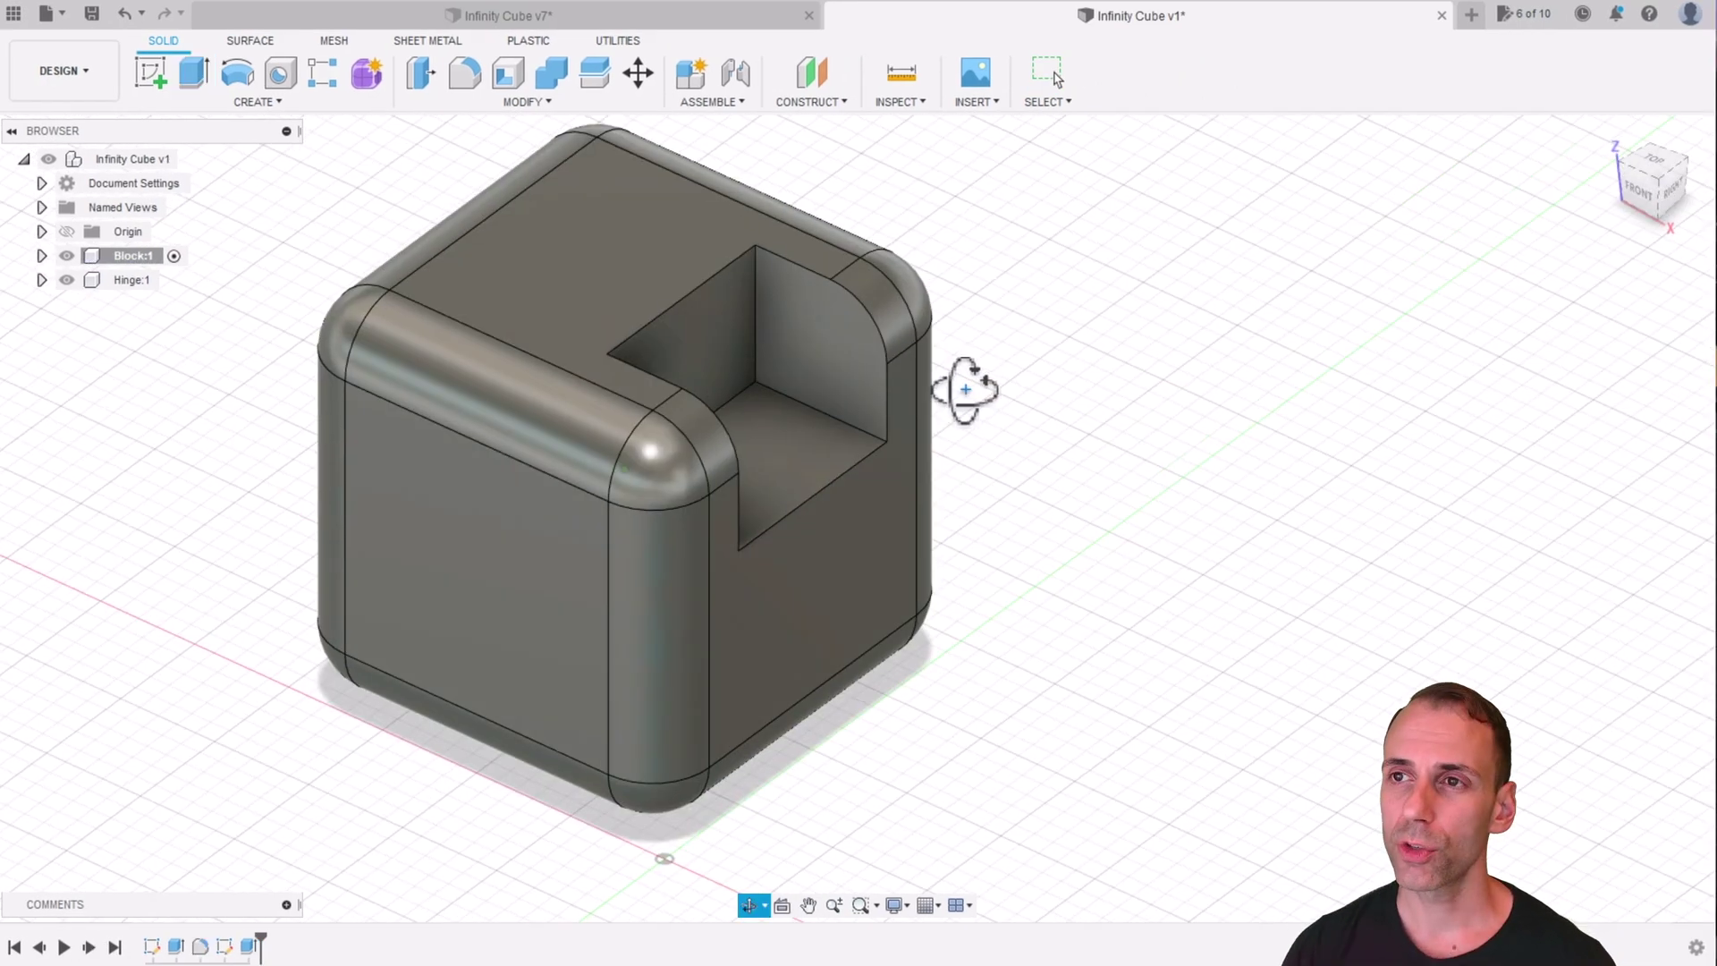
shift+middle_drag(966, 391, 930, 415)
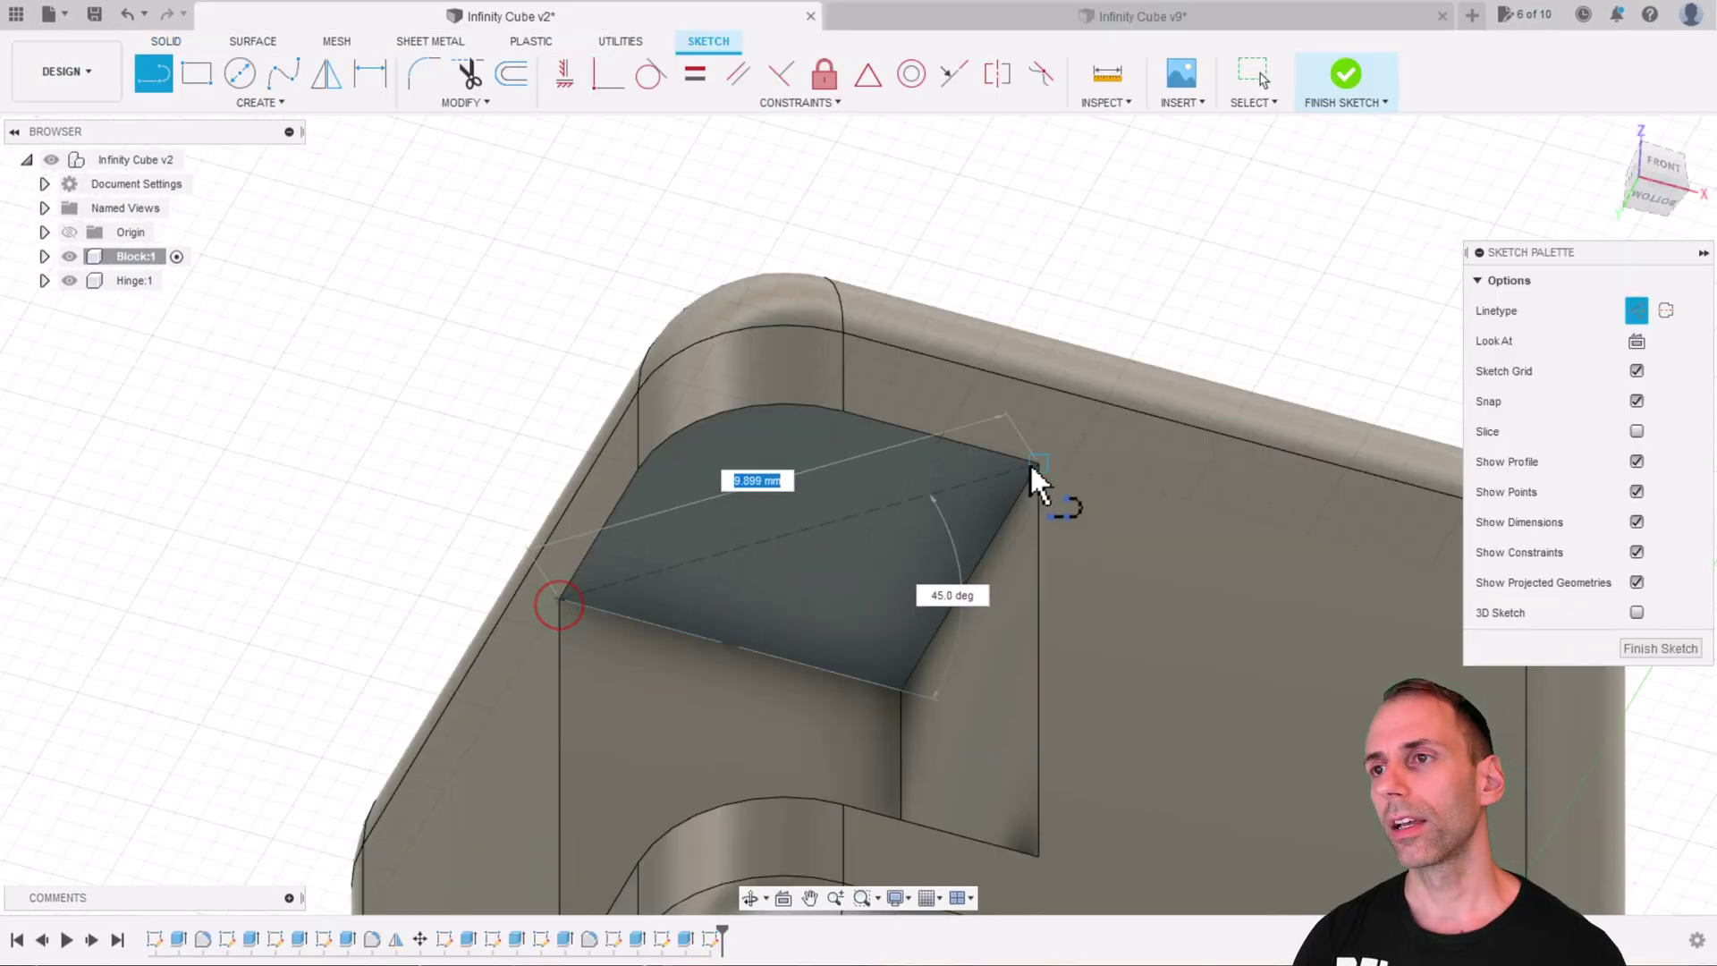
click(1036, 469)
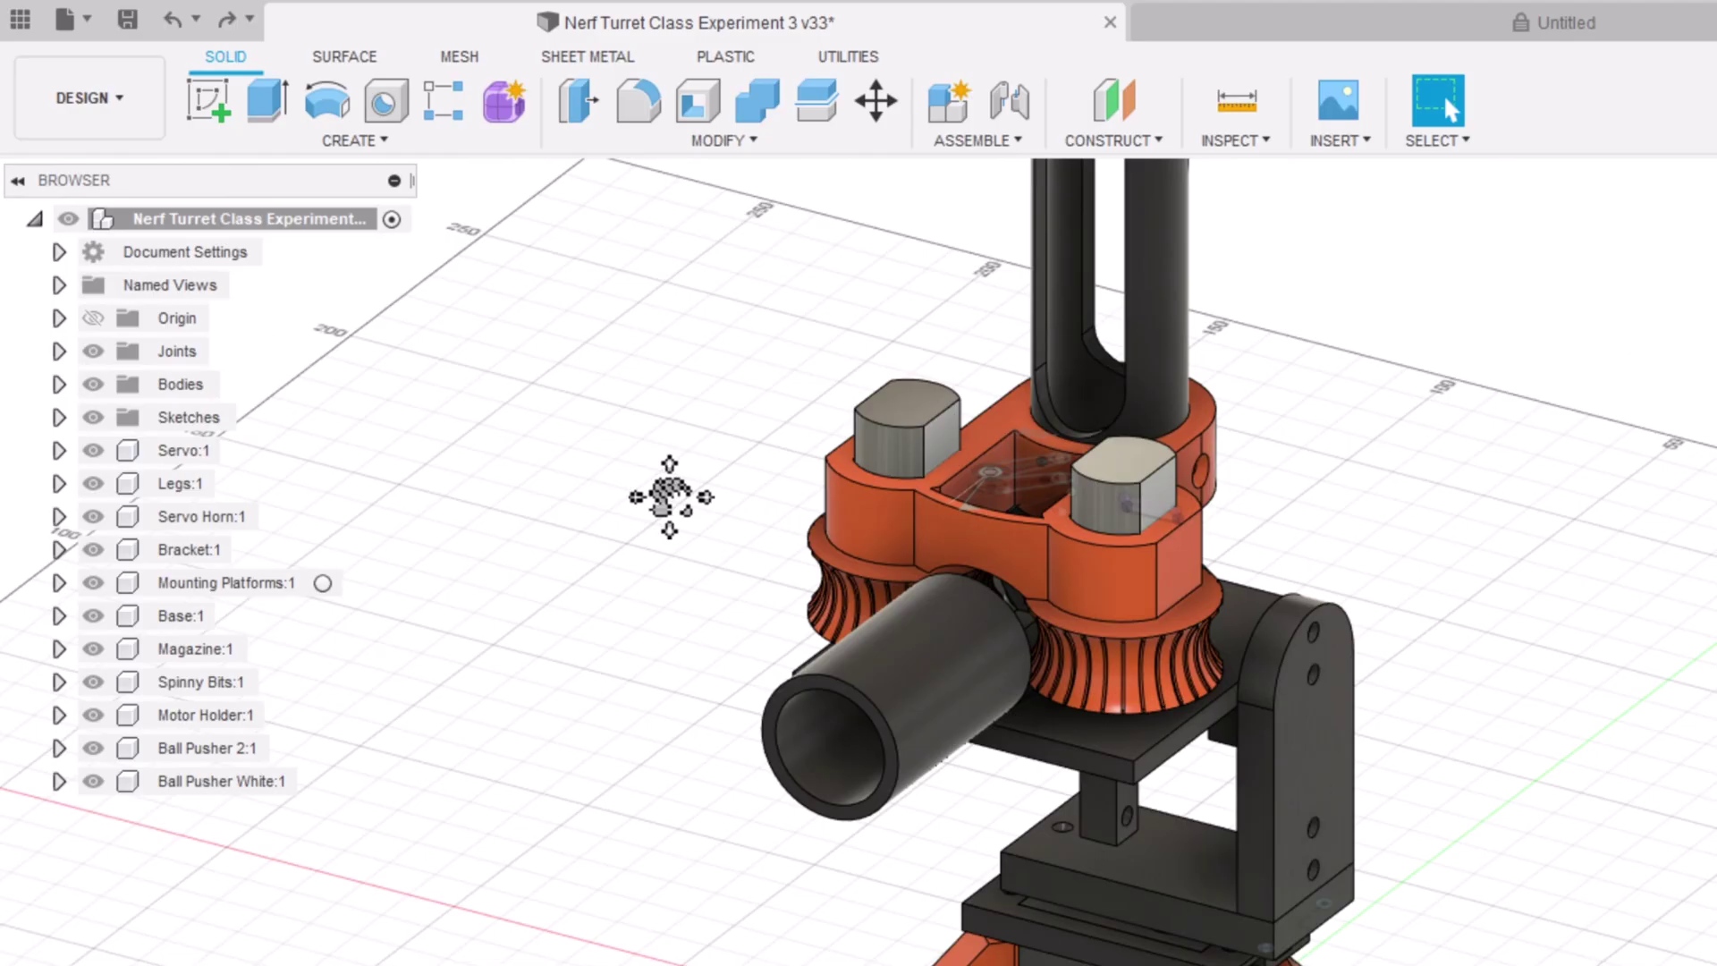
shift+middle_drag(671, 491, 666, 559)
scroll(828, 491, down, 3)
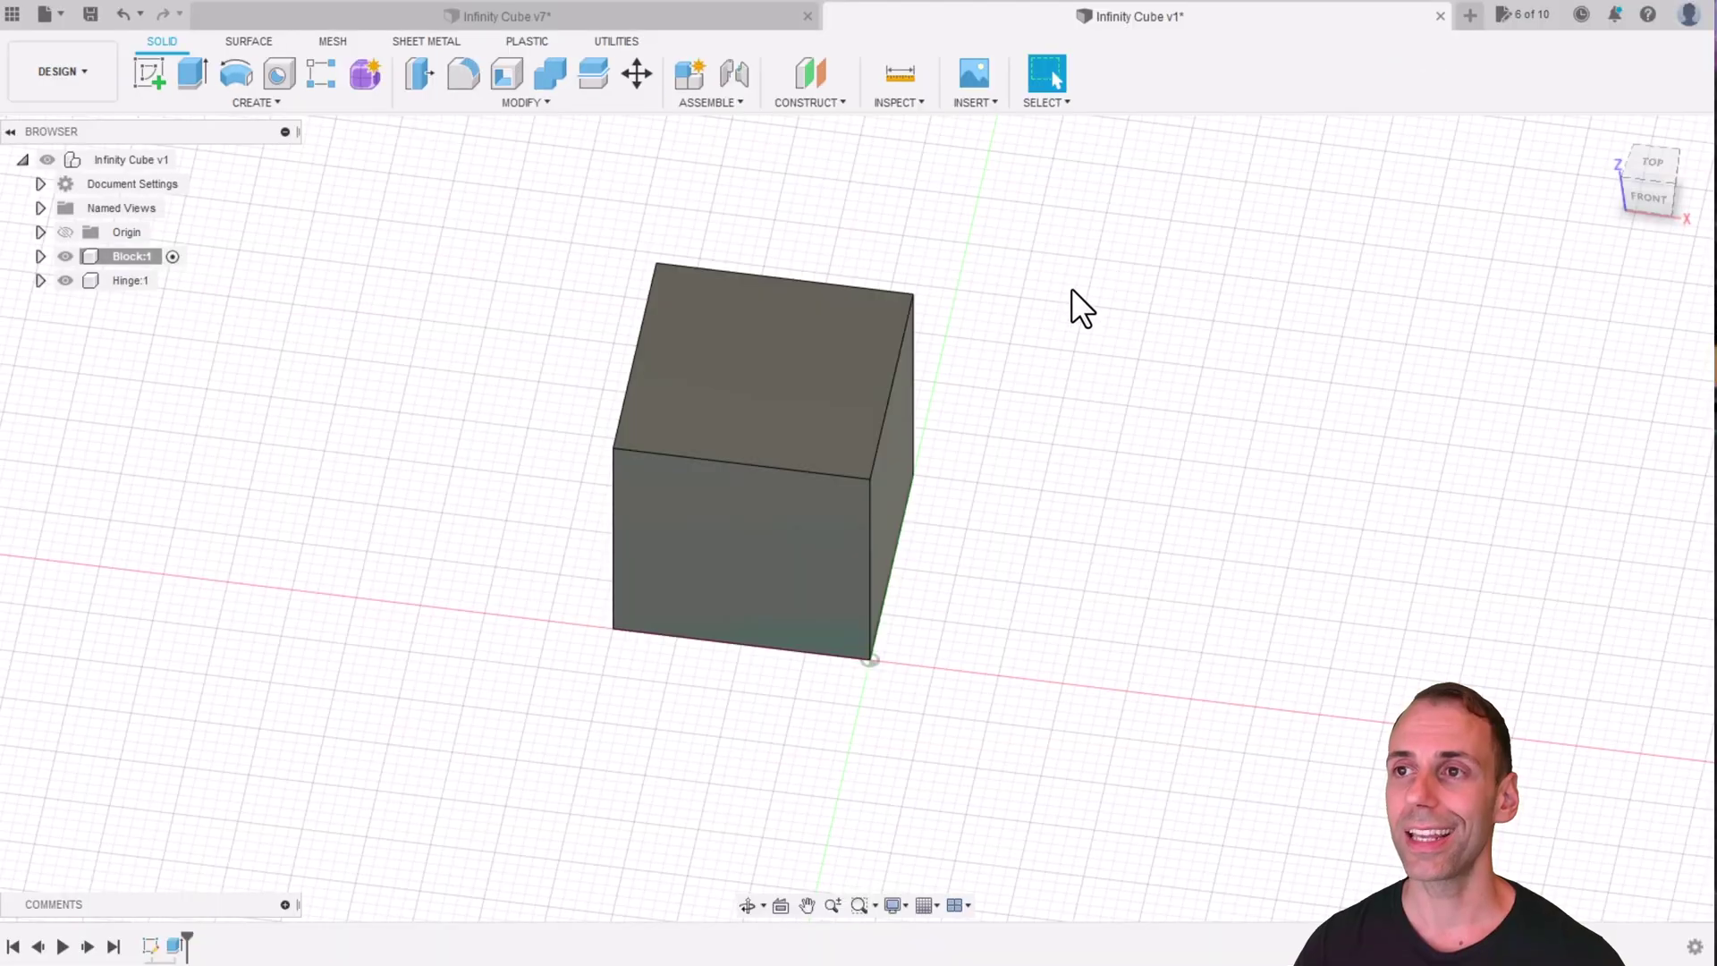
key(f)
key(e)
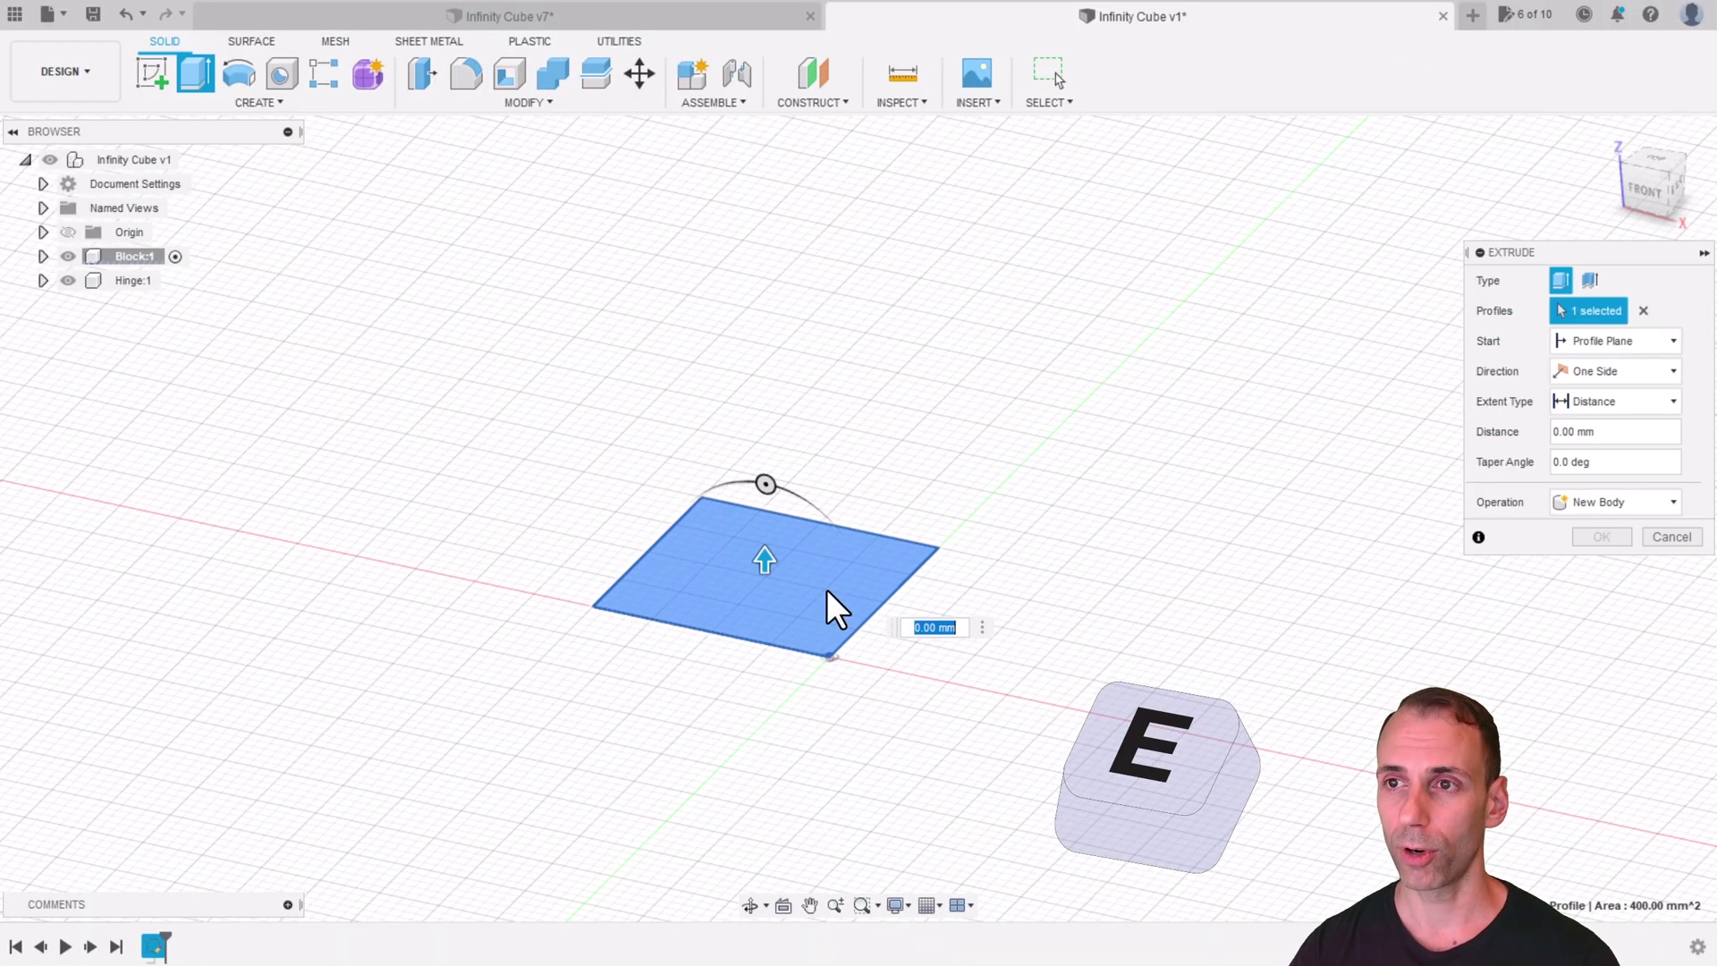
key(Tab)
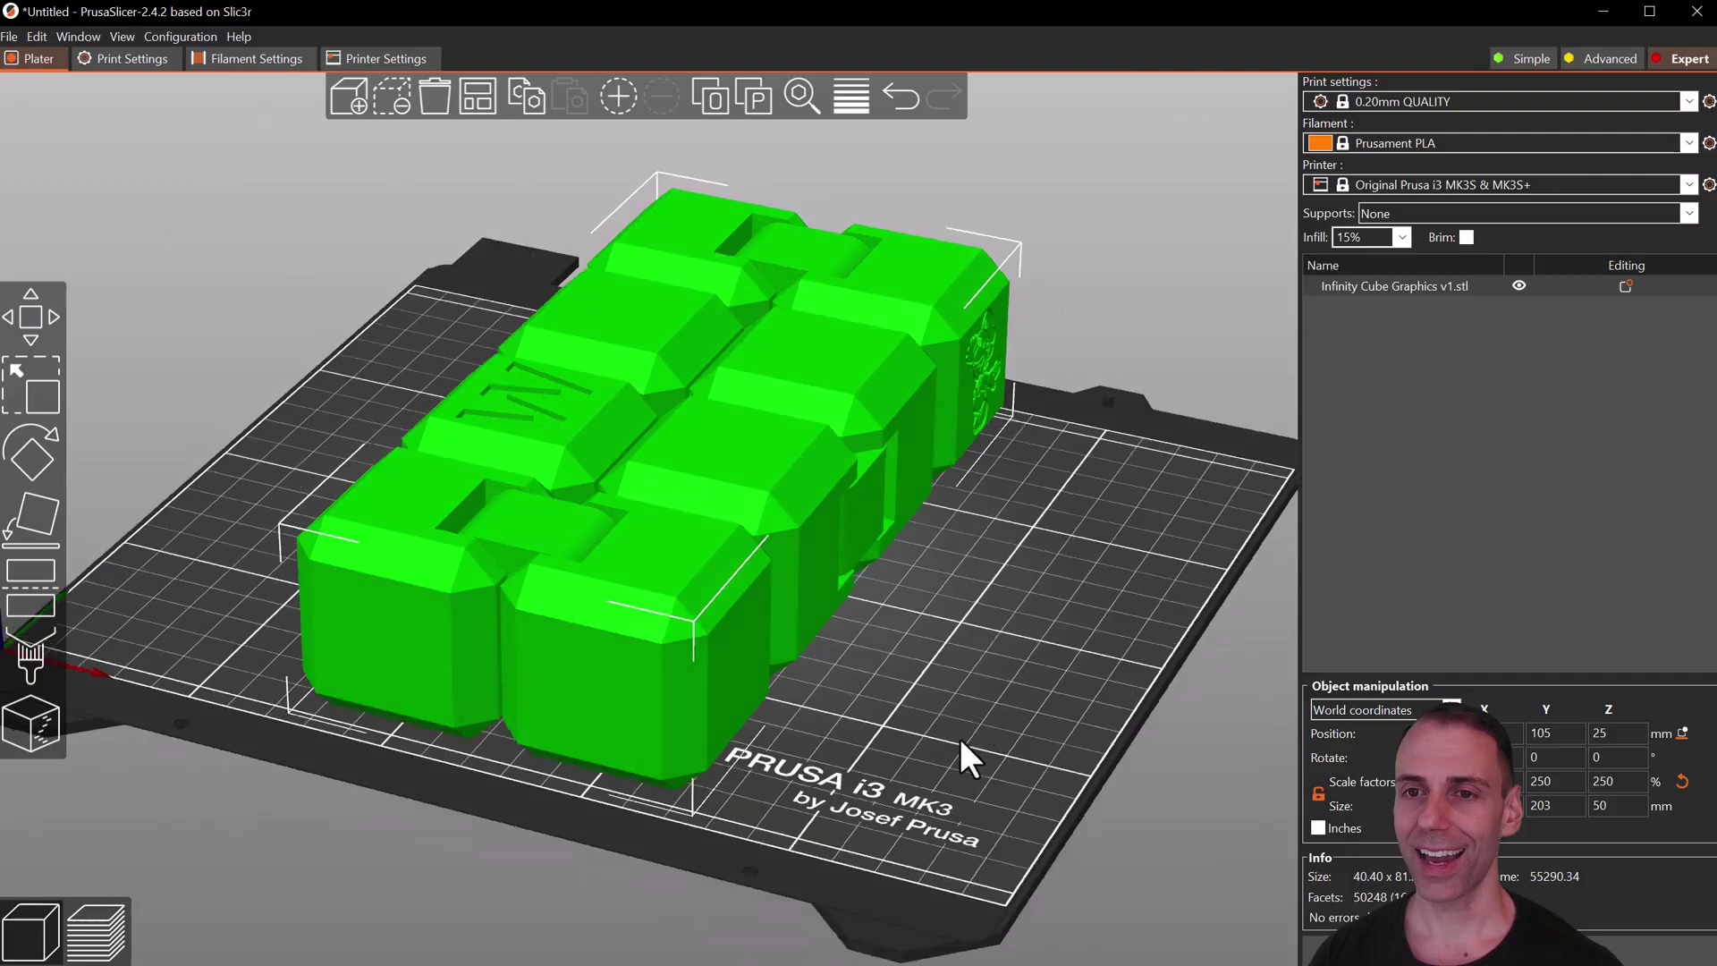
scroll(948, 698, up, 3)
key(1)
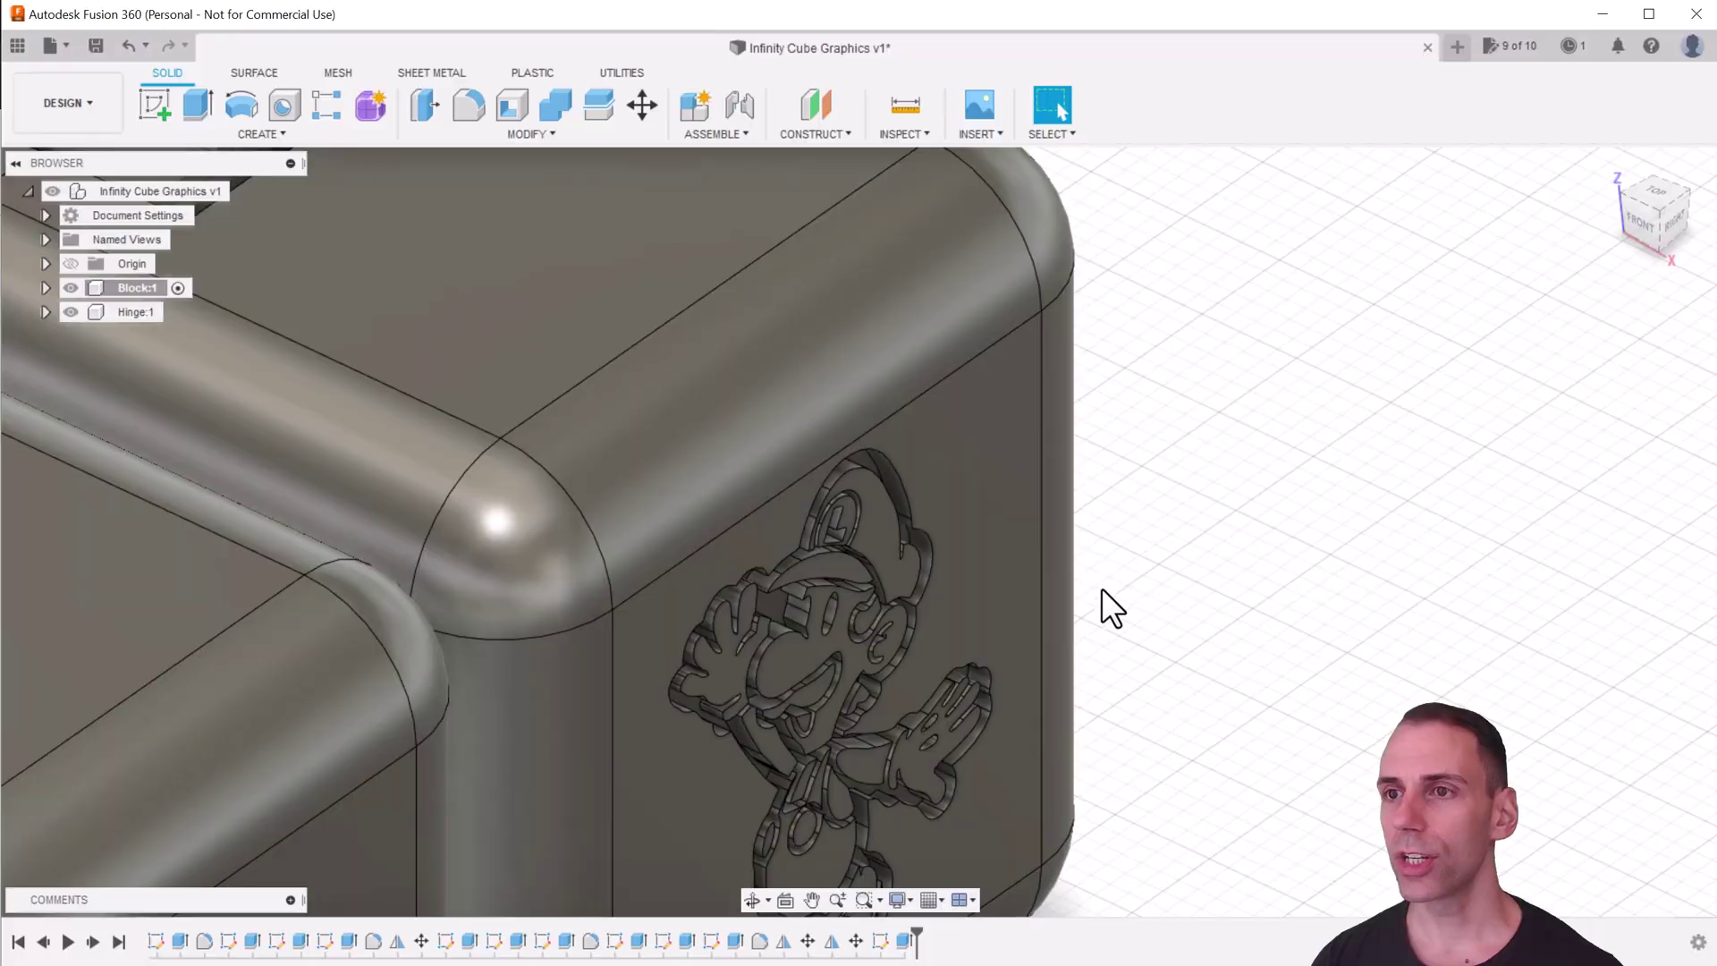
shift+middle_drag(1108, 605, 924, 542)
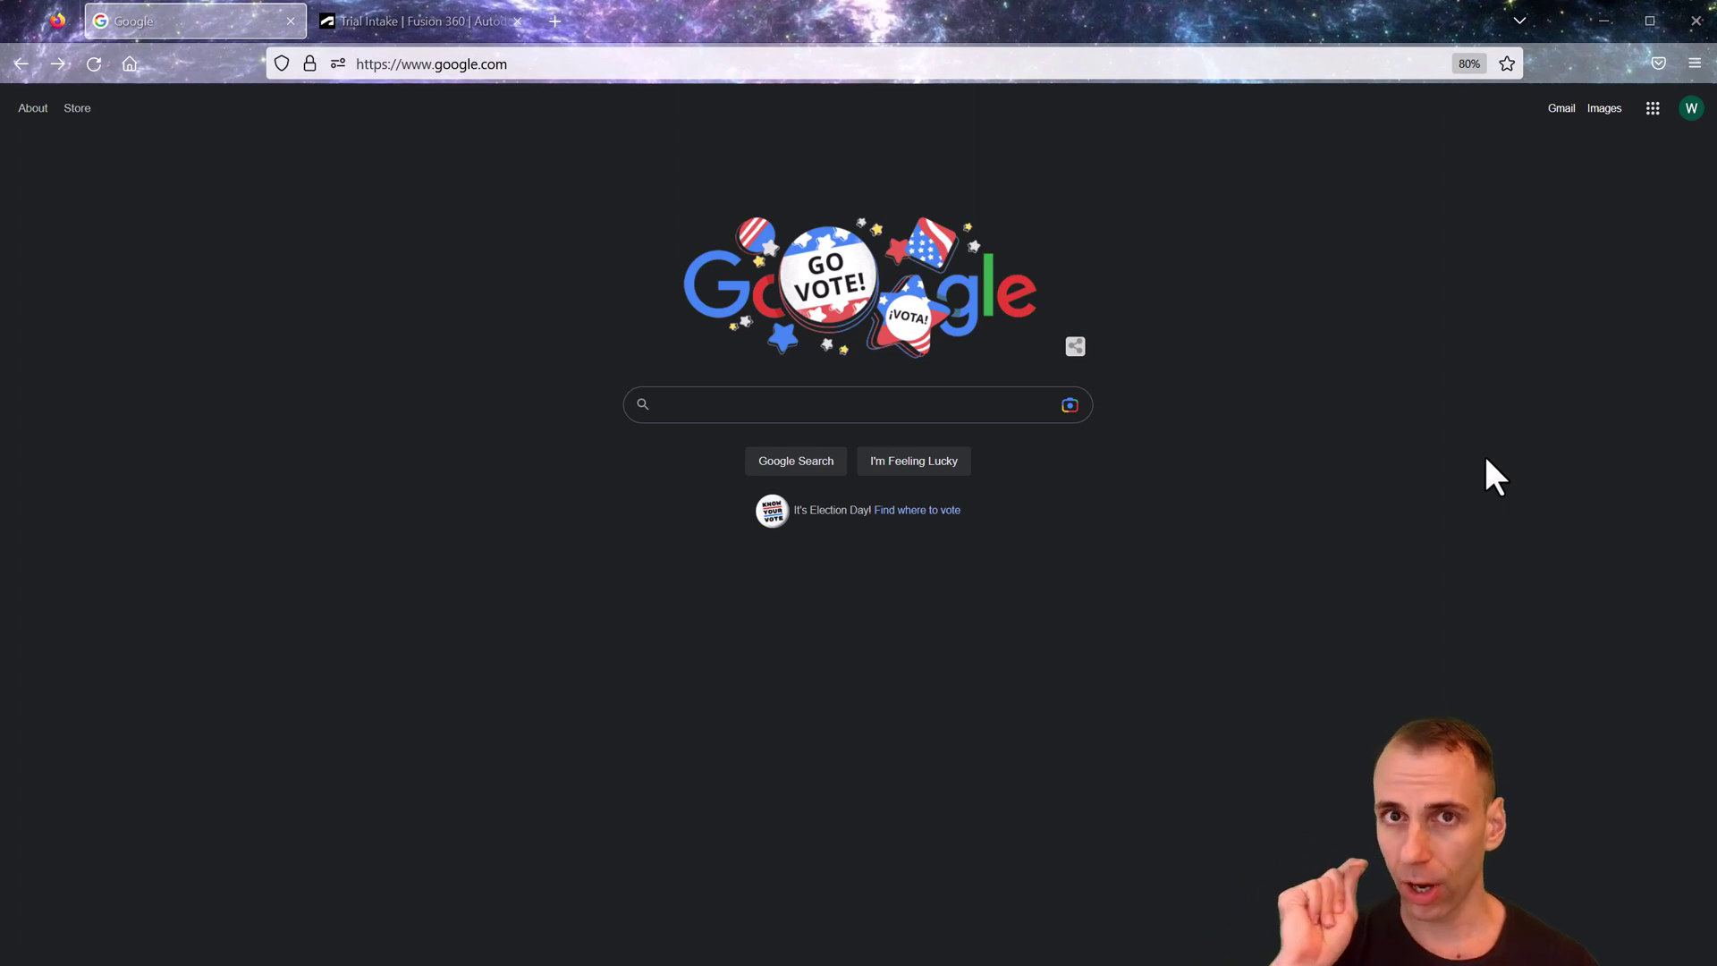
Search Google for "fusion 360 for personal use" and open Autodesk's Fusion 360 for personal use page
click(894, 412)
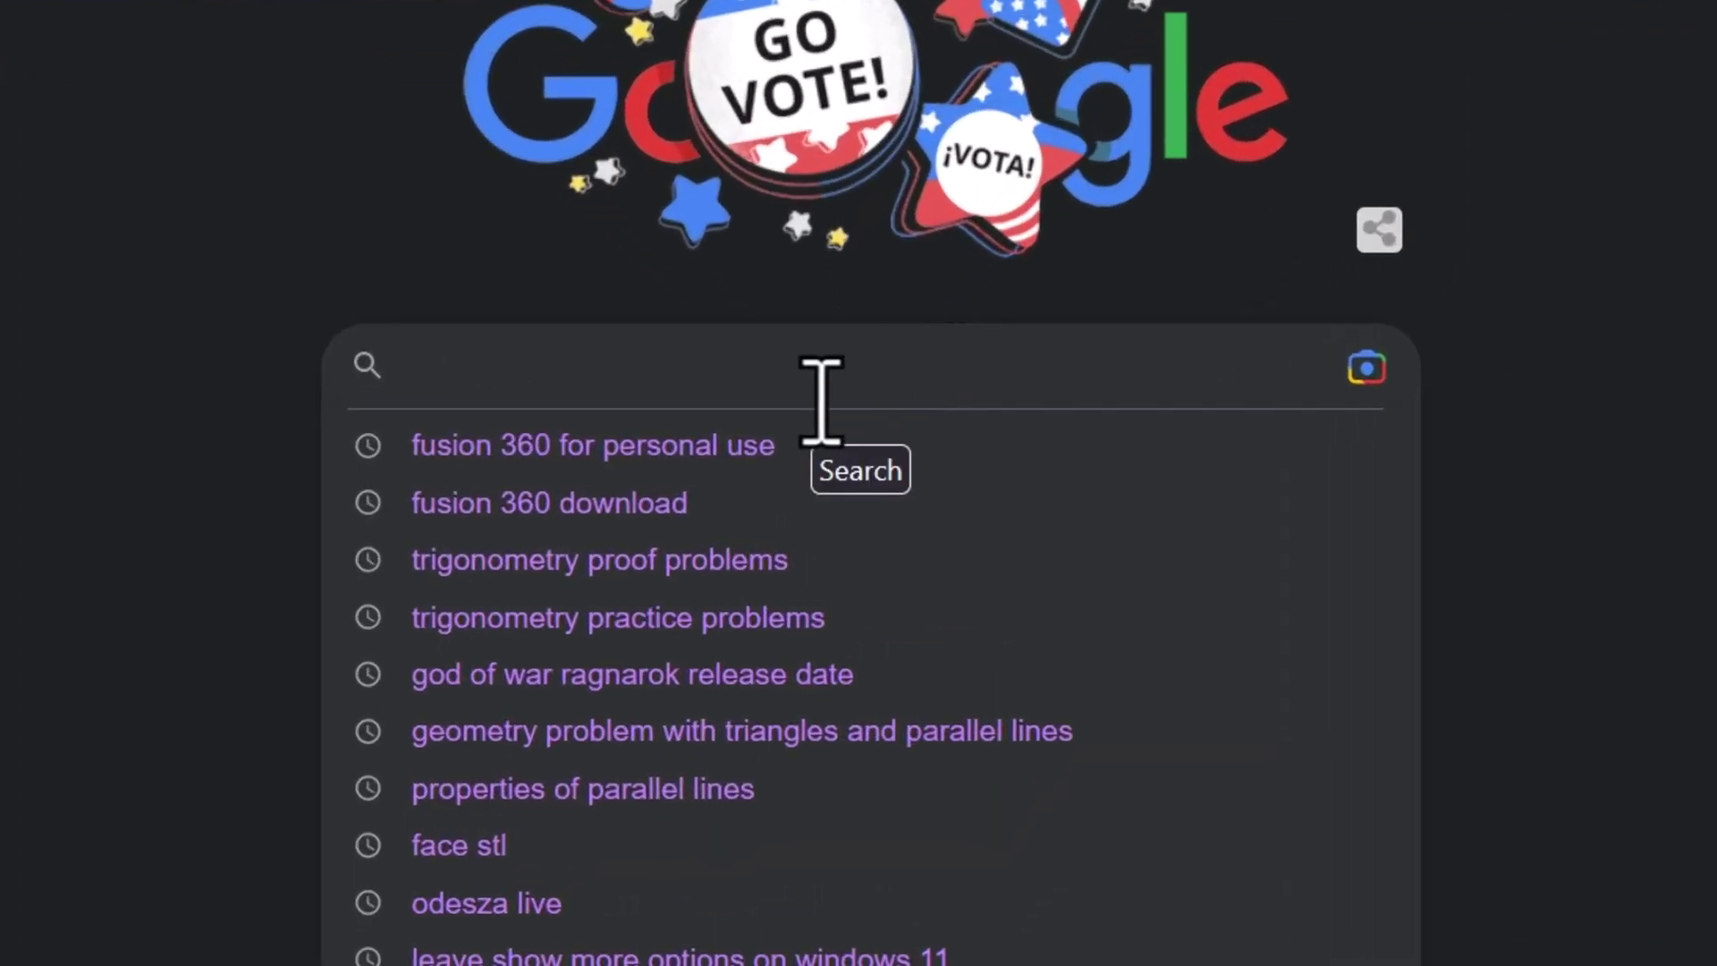
click(641, 458)
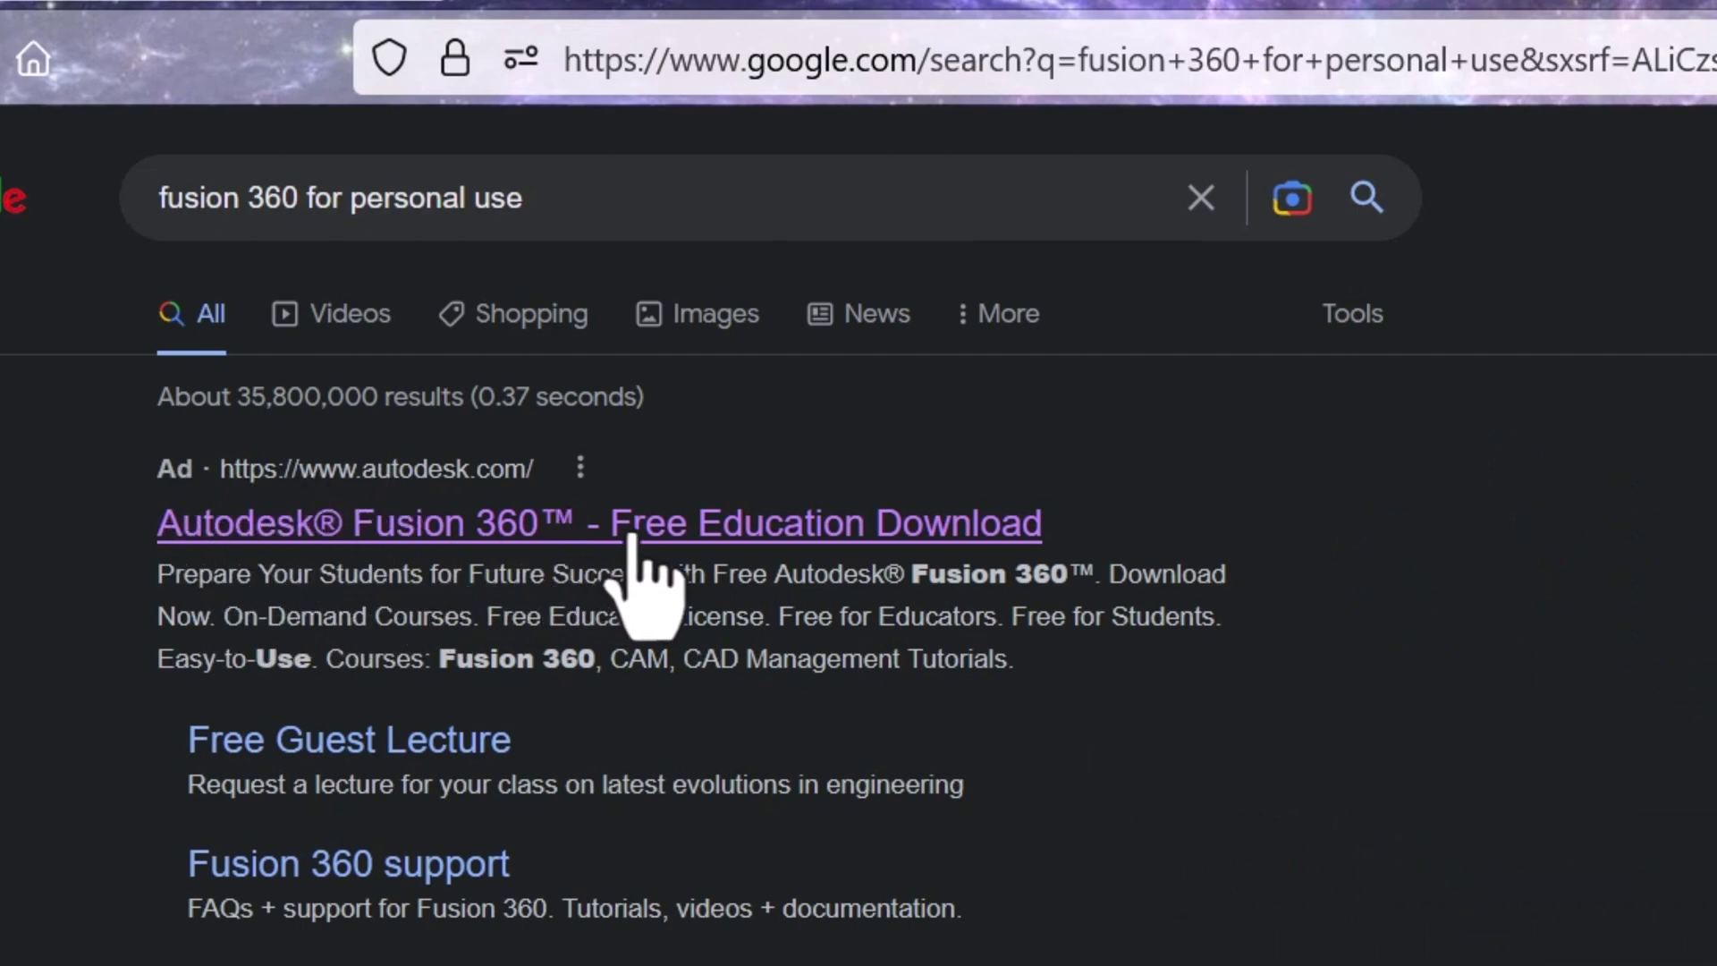
scroll(835, 785, down, 10)
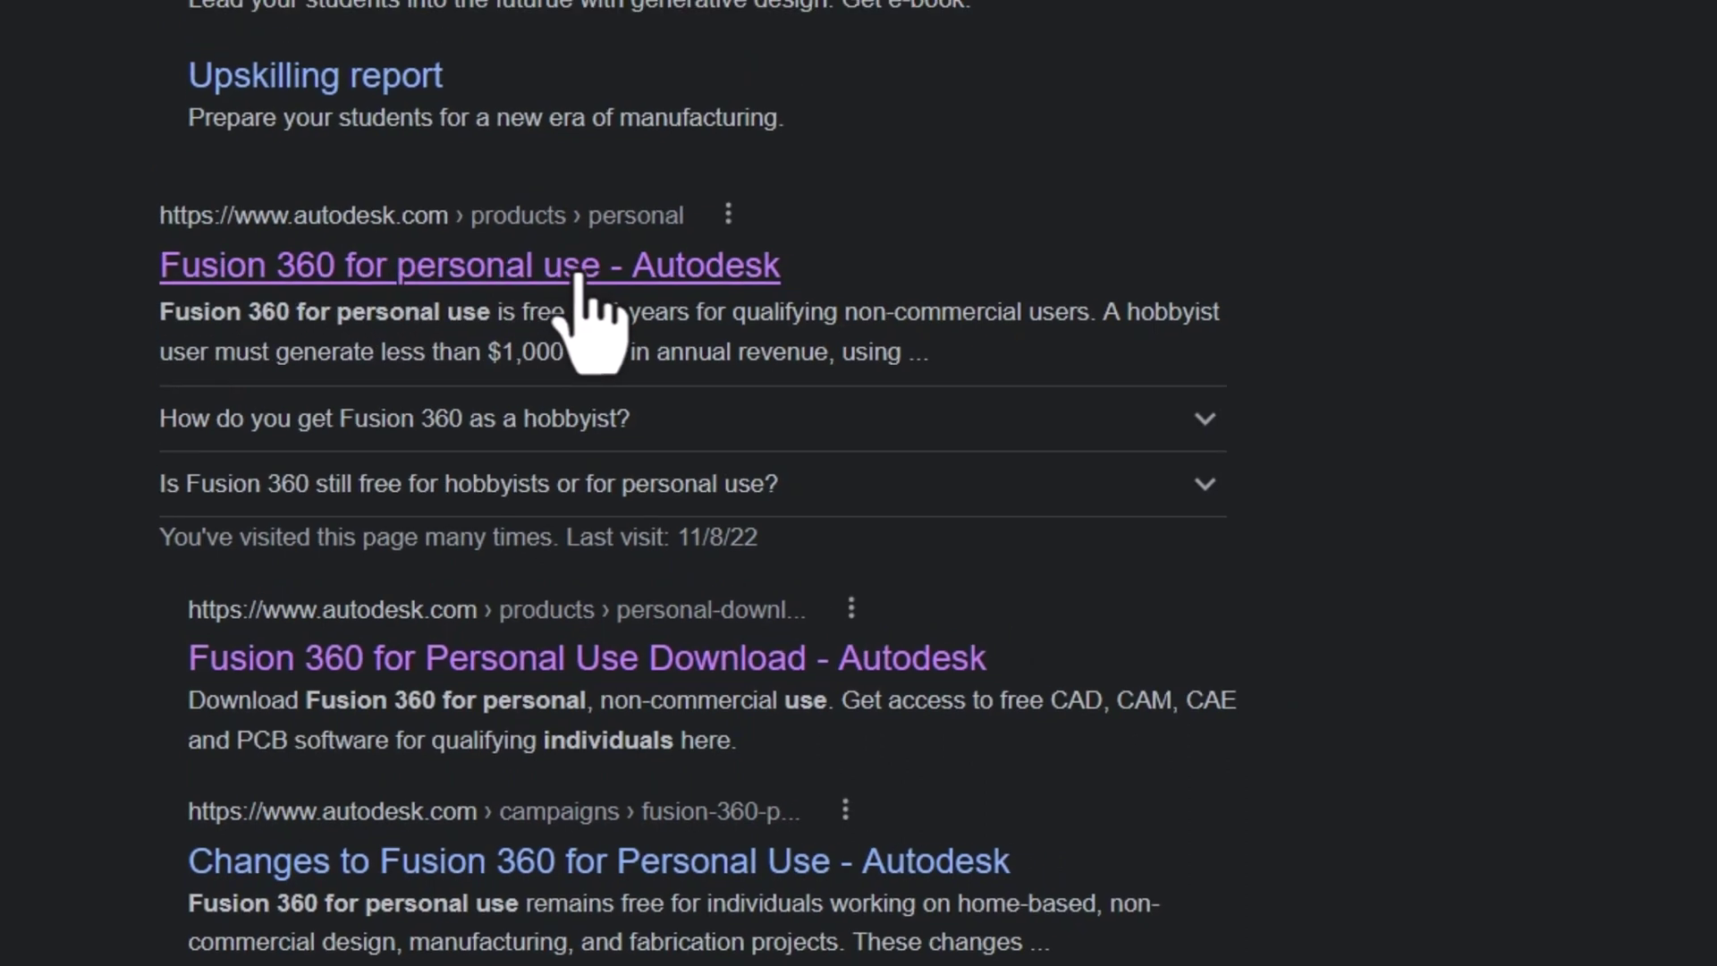
click(559, 447)
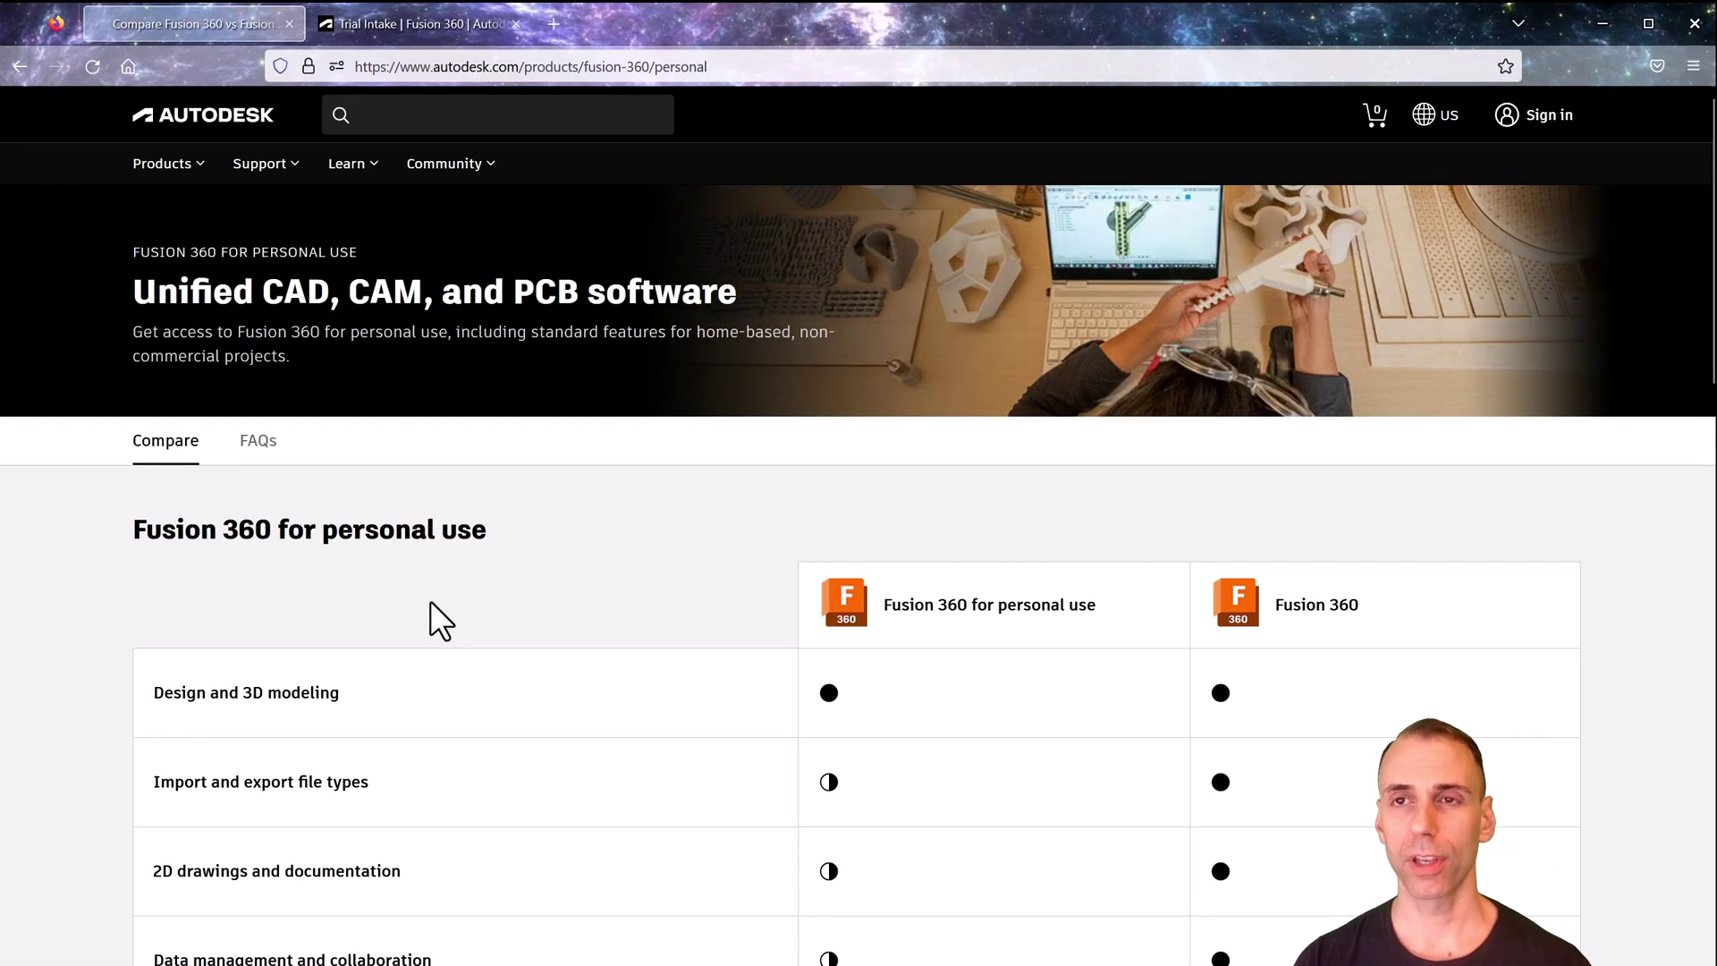
Review the personal use feature comparison, the free trial's usage options and the web address of the comparison page
scroll(912, 447, down, 8)
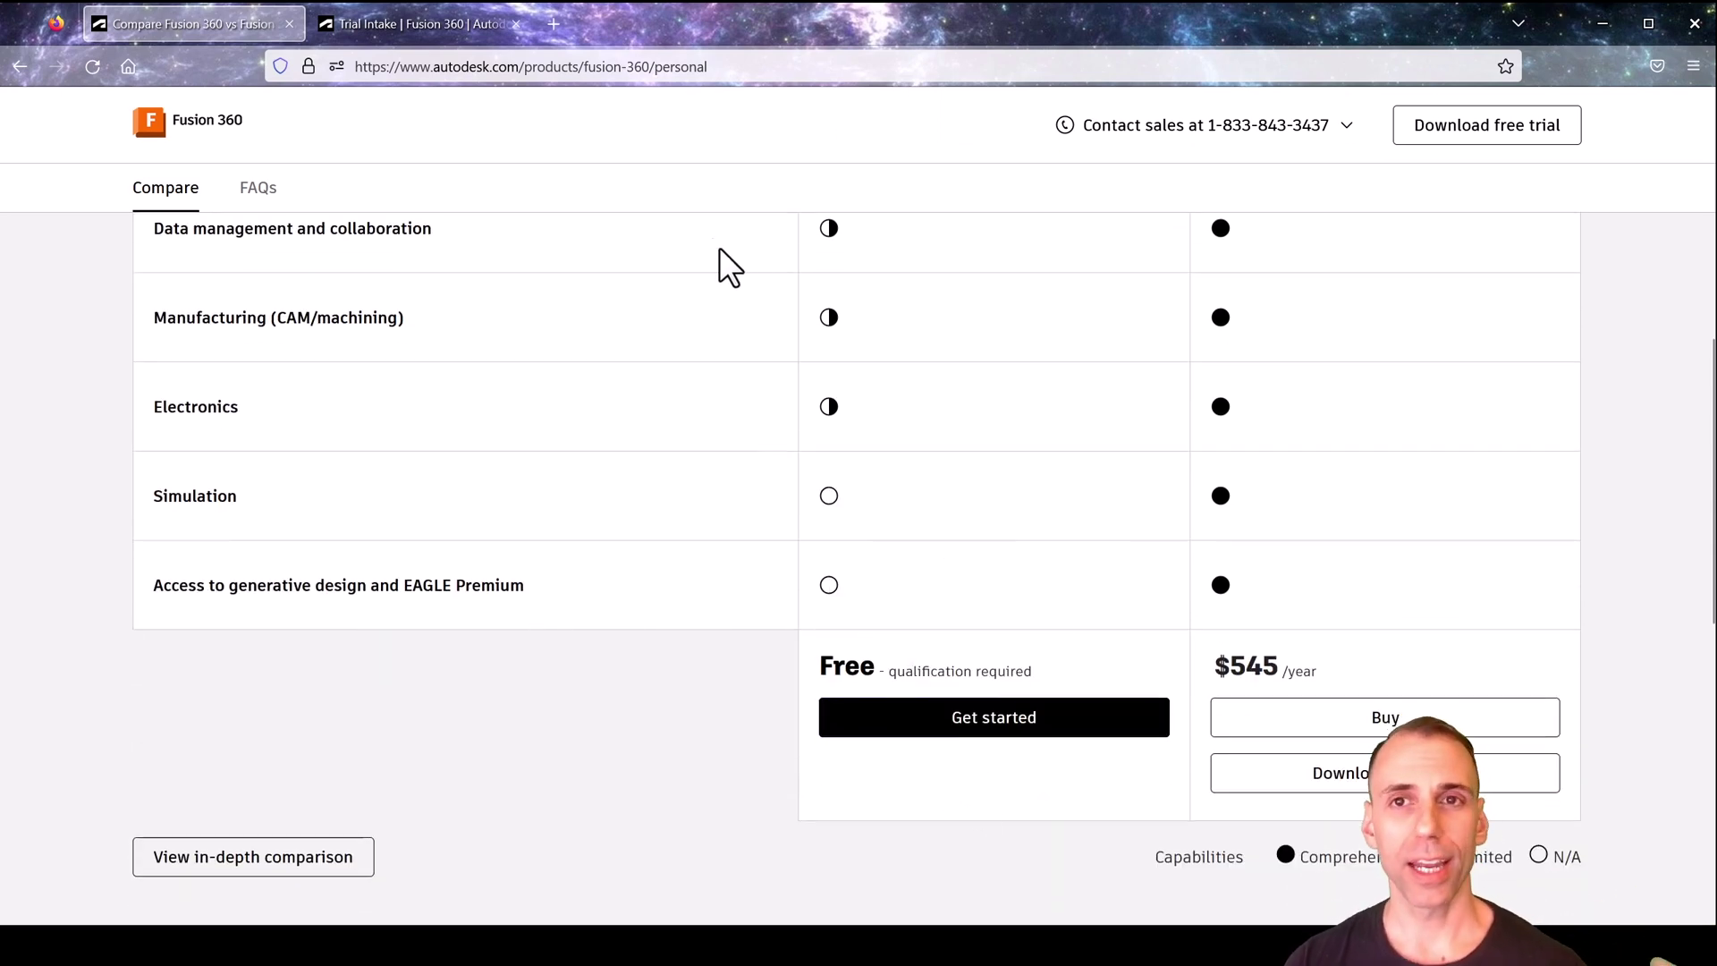
click(438, 25)
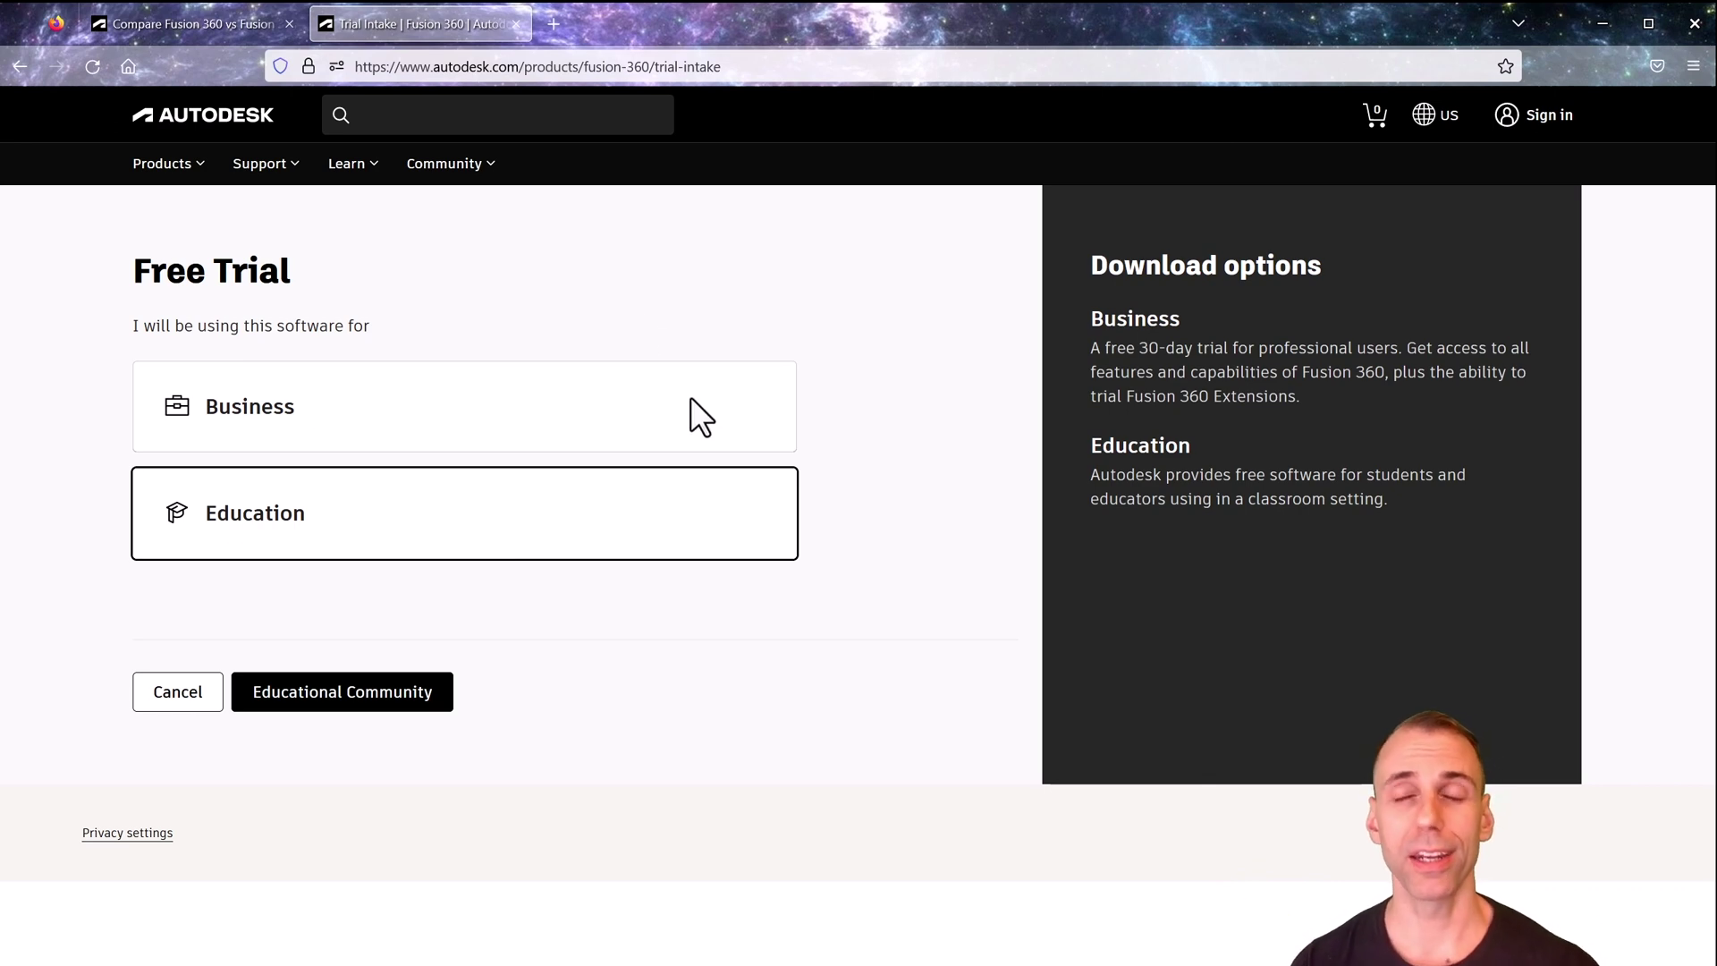
click(235, 25)
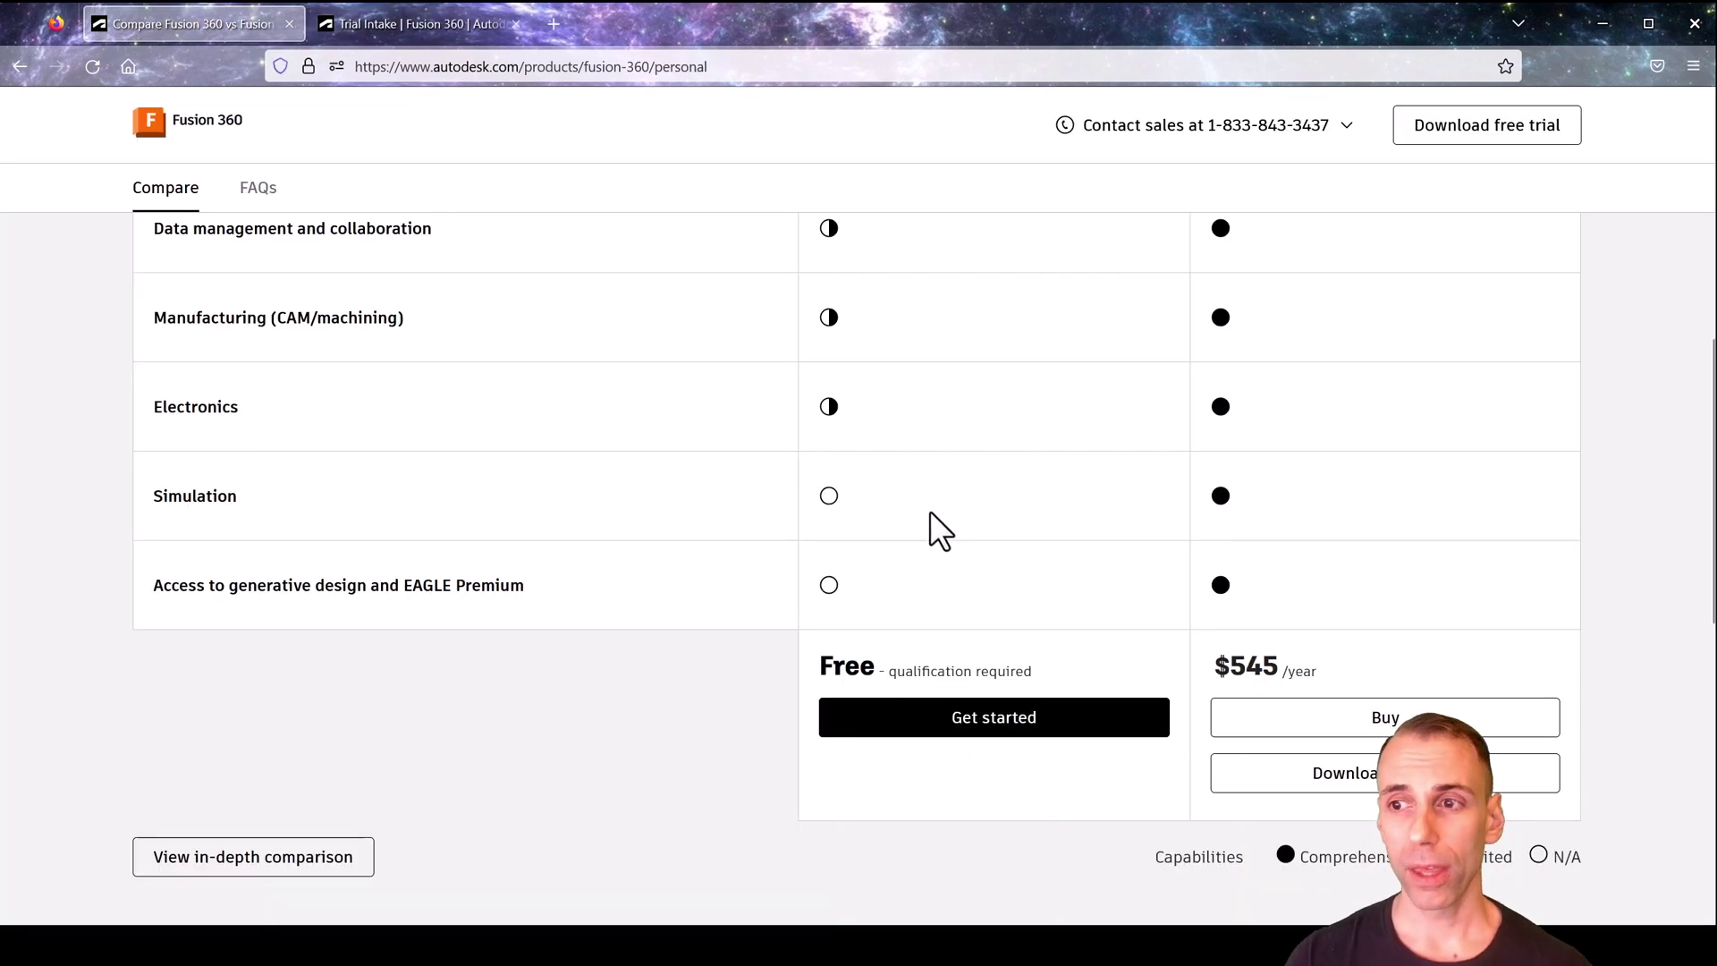
scroll(751, 536, up, 3)
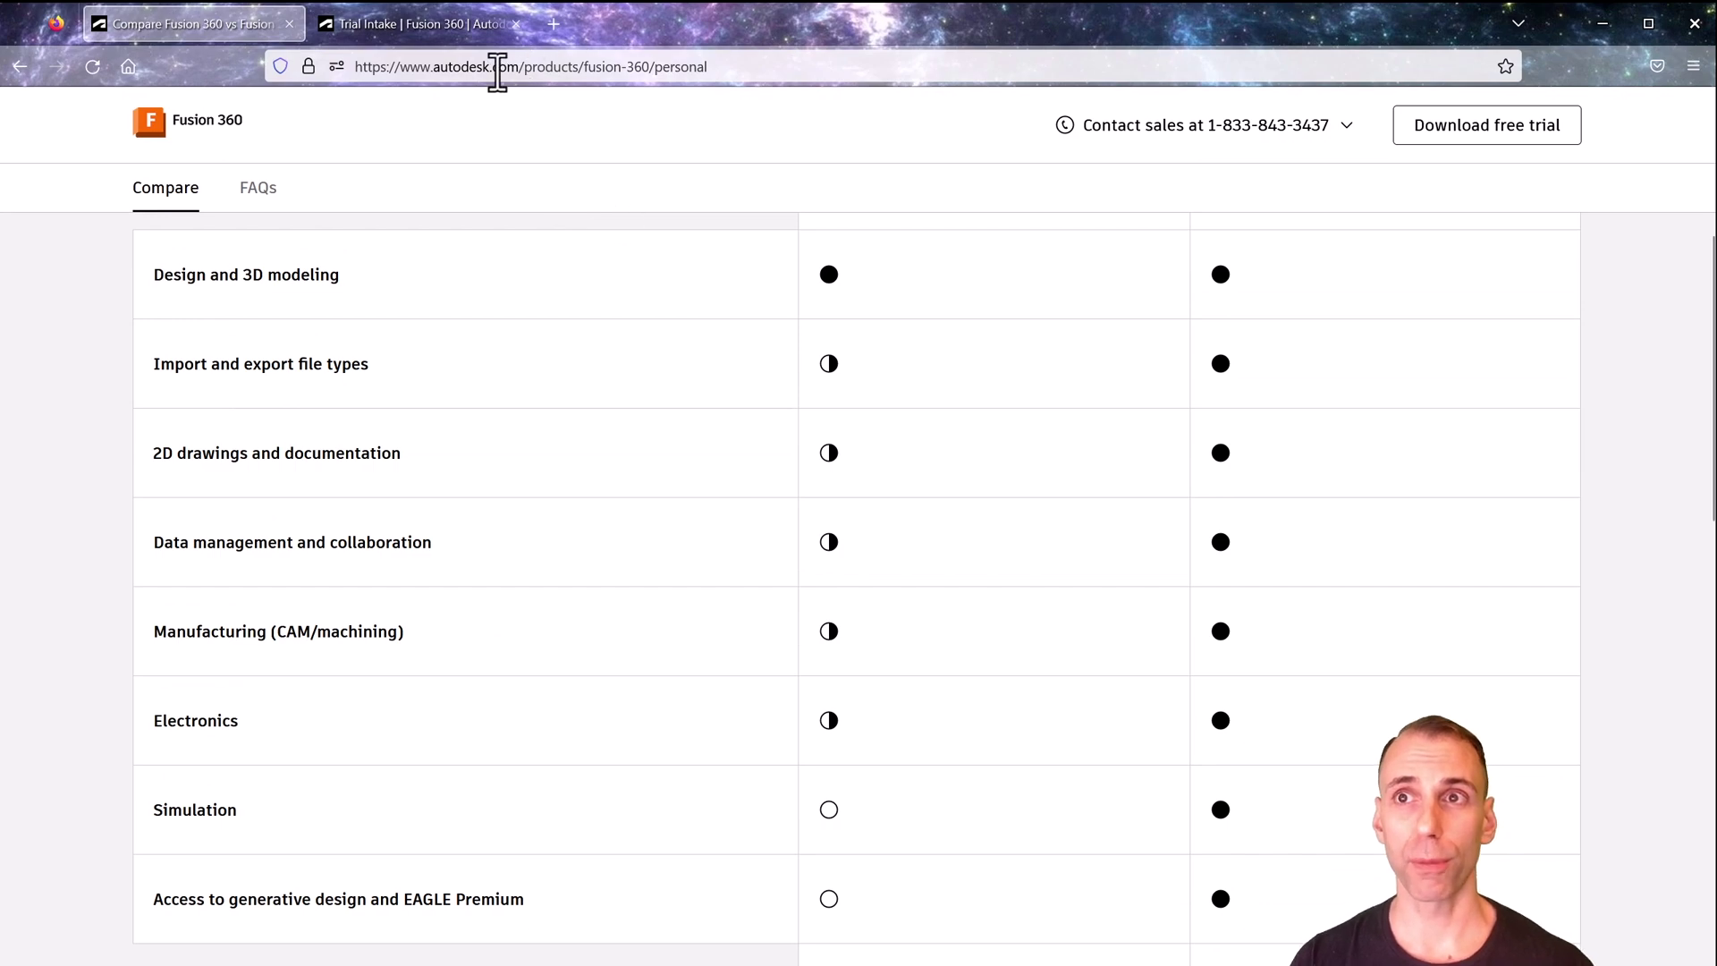
drag(373, 68, 776, 59)
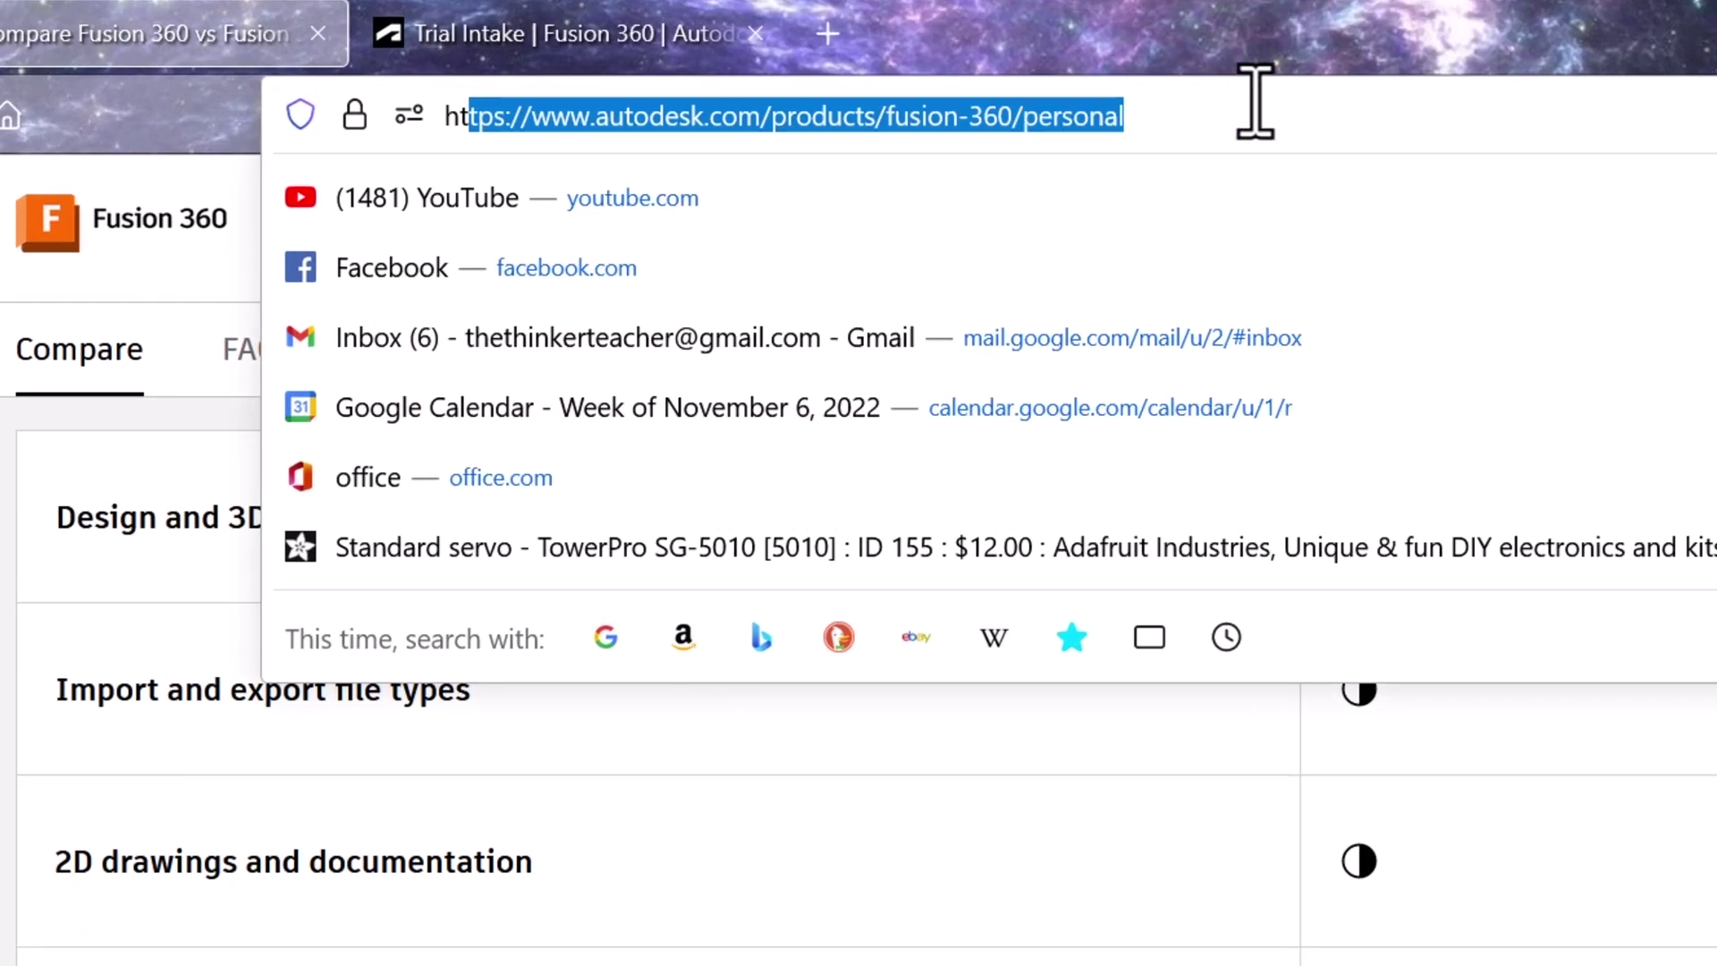
click(1610, 391)
Decline the survey invitation, get started with the free personal use plan and choose to create a new Autodesk account
scroll(1217, 517, down, 3)
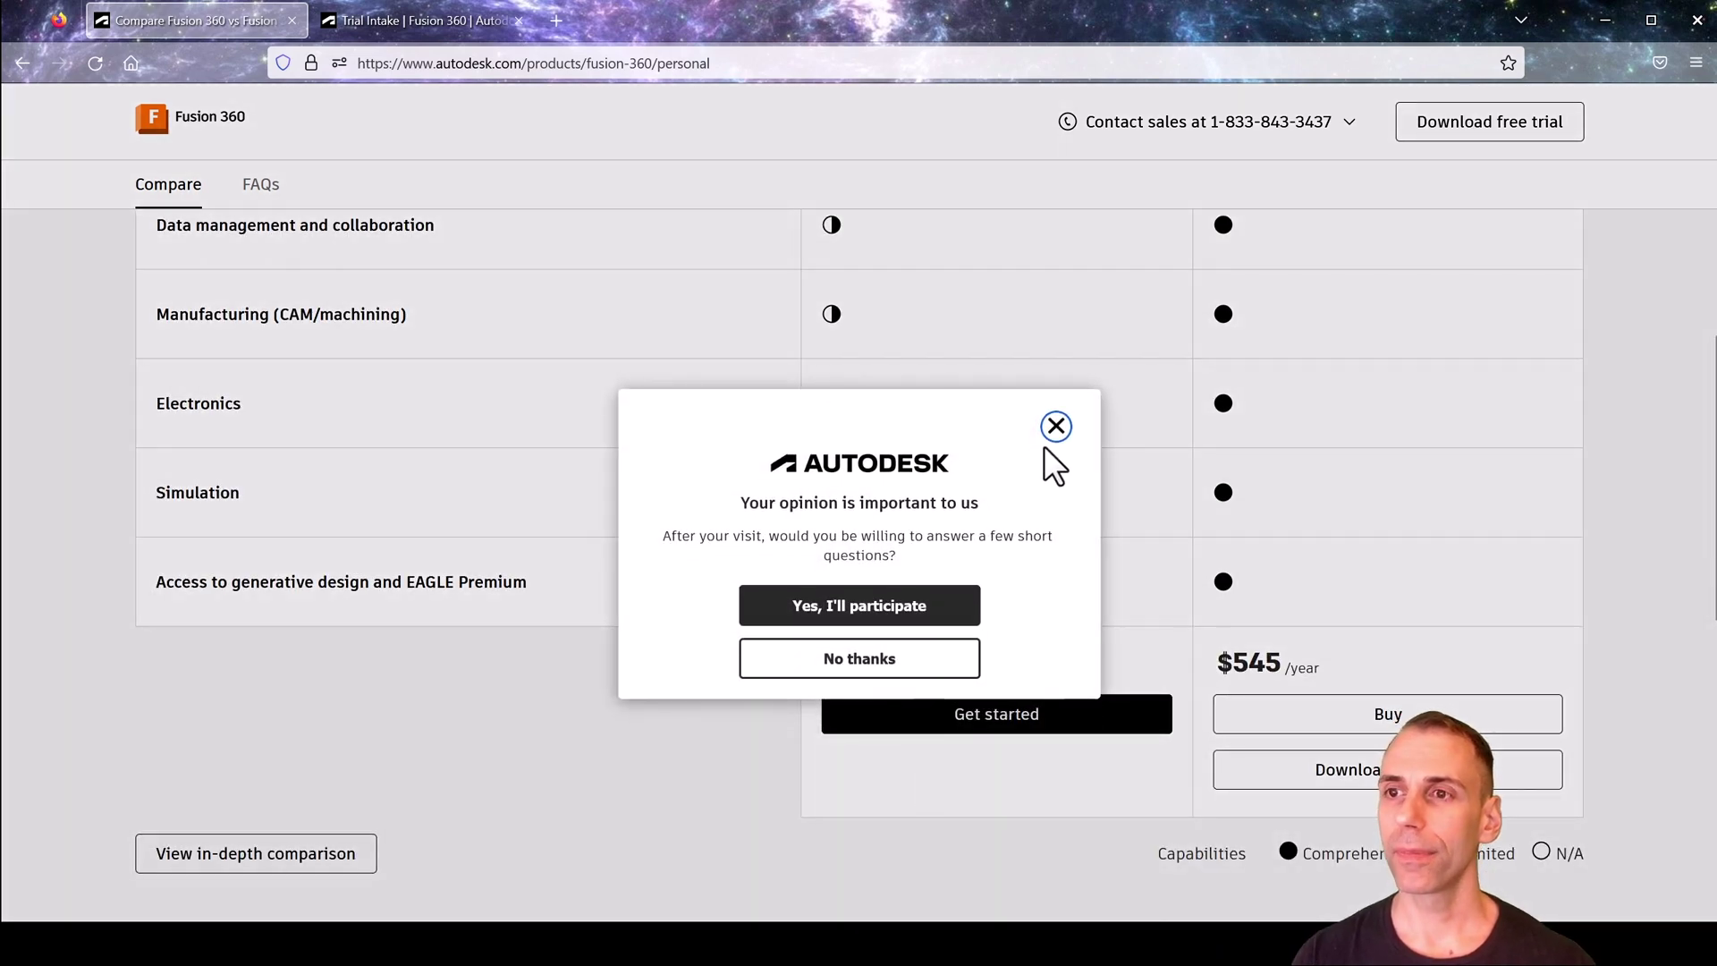
click(882, 665)
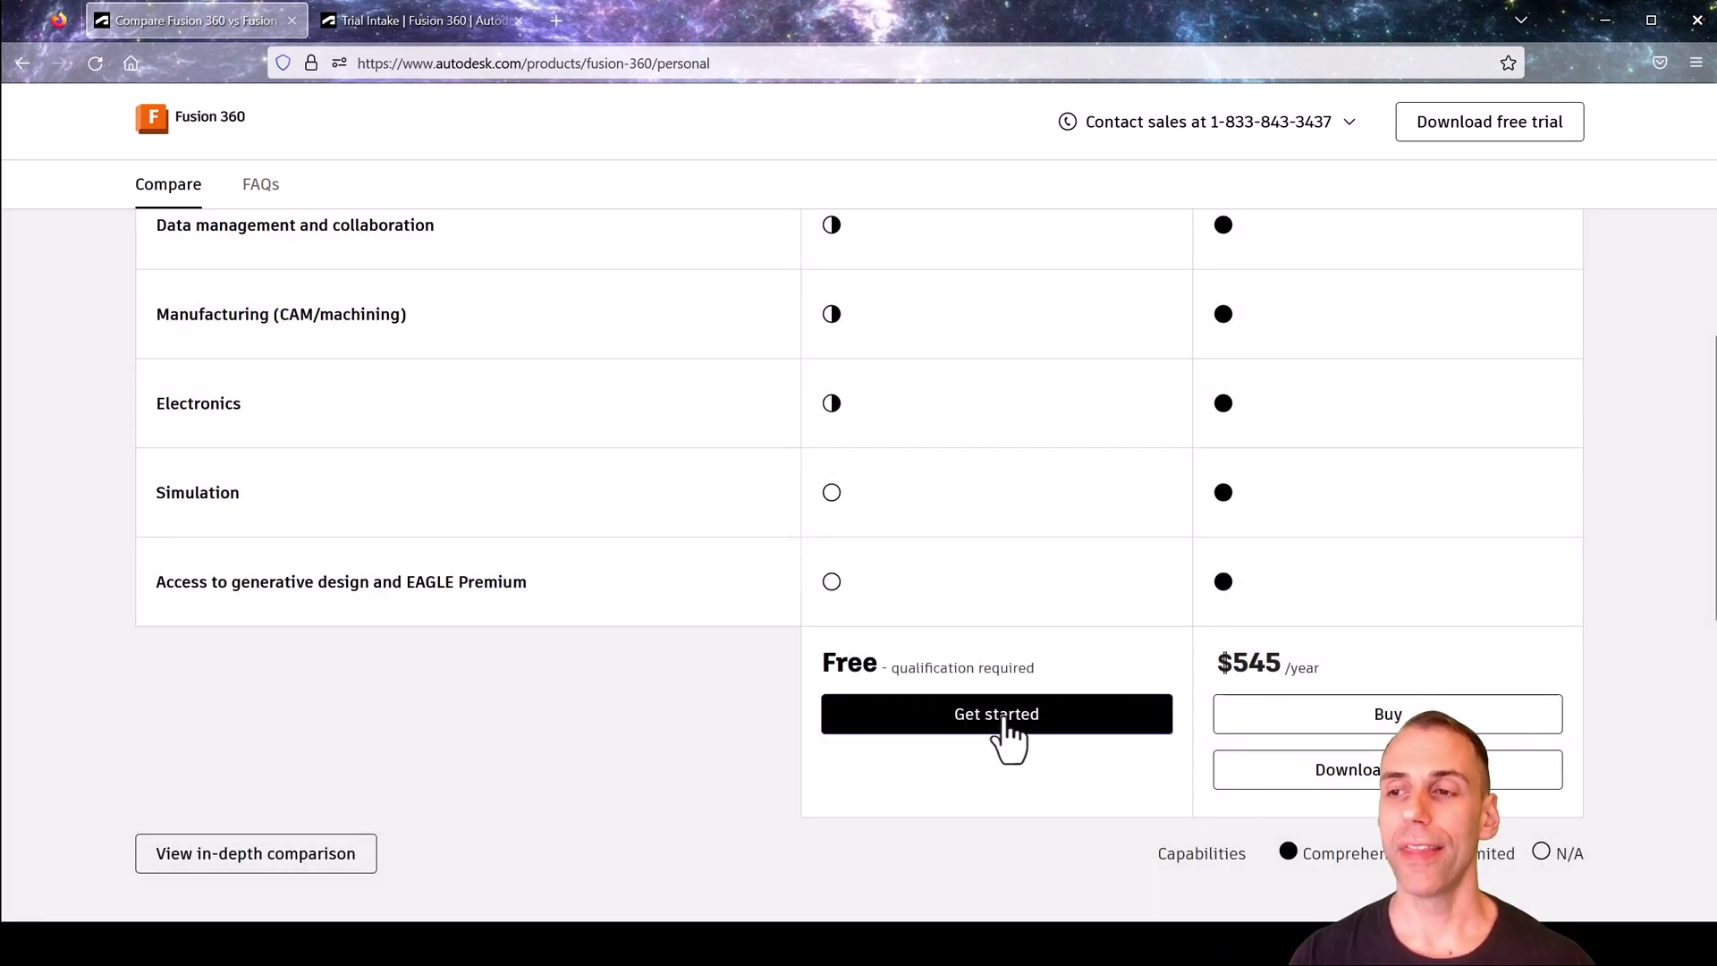
click(1003, 721)
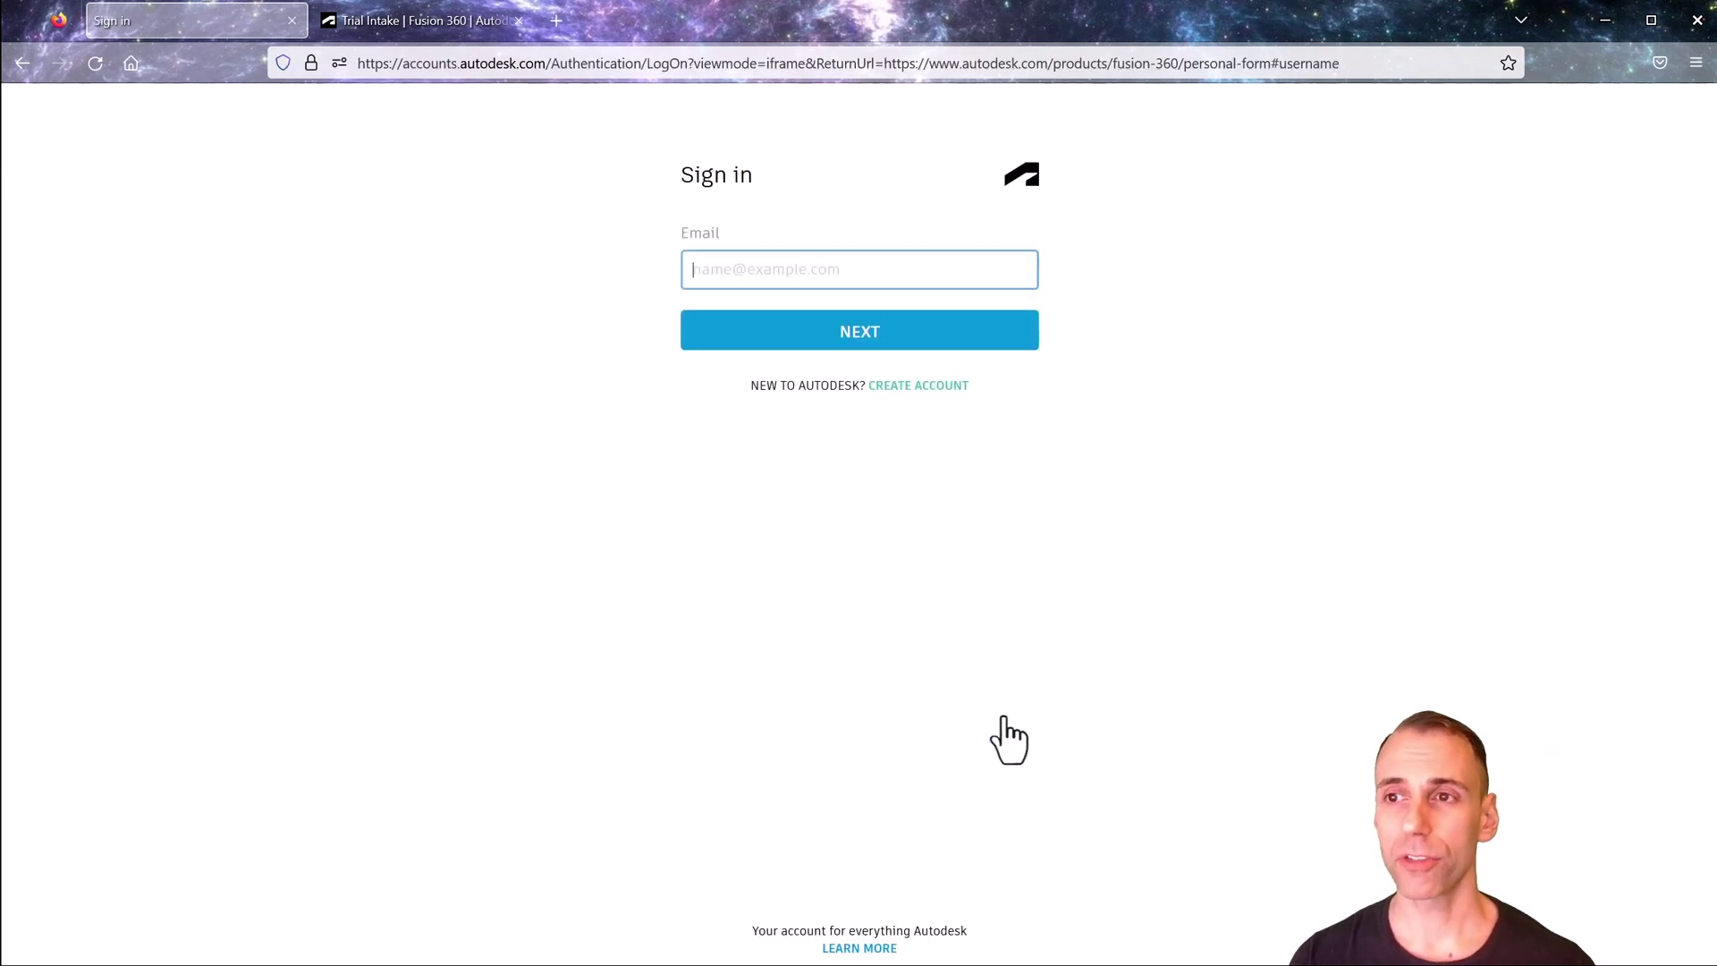
click(910, 387)
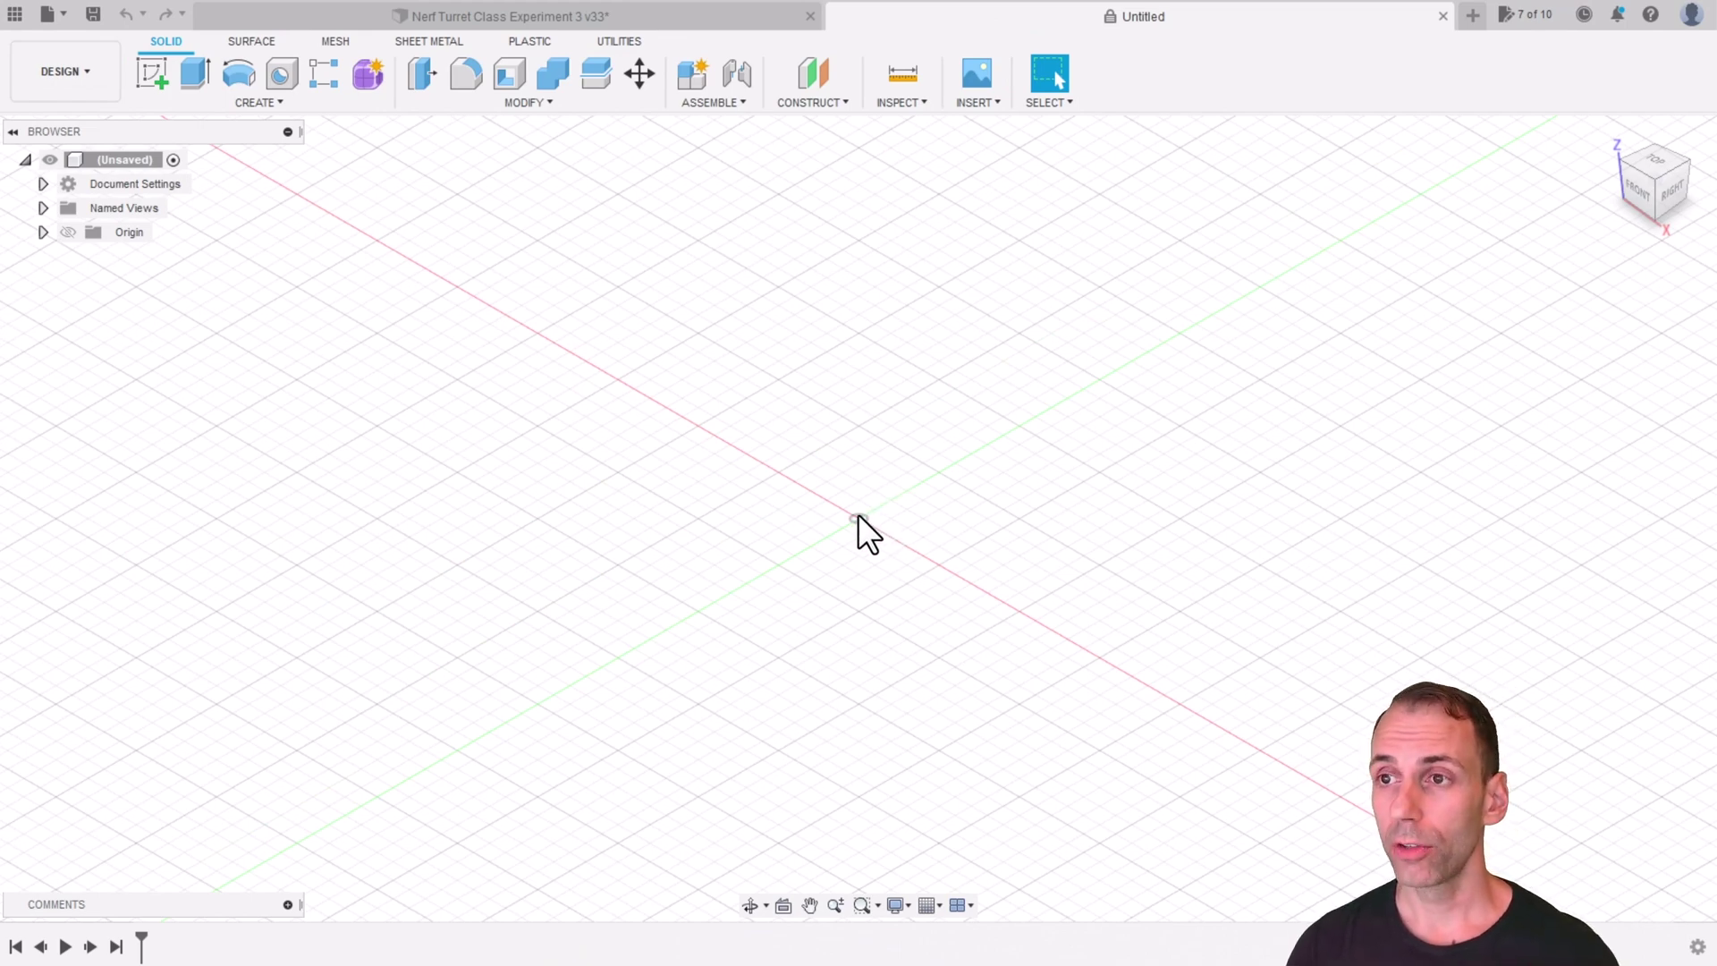
Switch to Fusion 360 and zoom, pan and orbit around the origin of the empty untitled design
scroll(883, 586, up, 3)
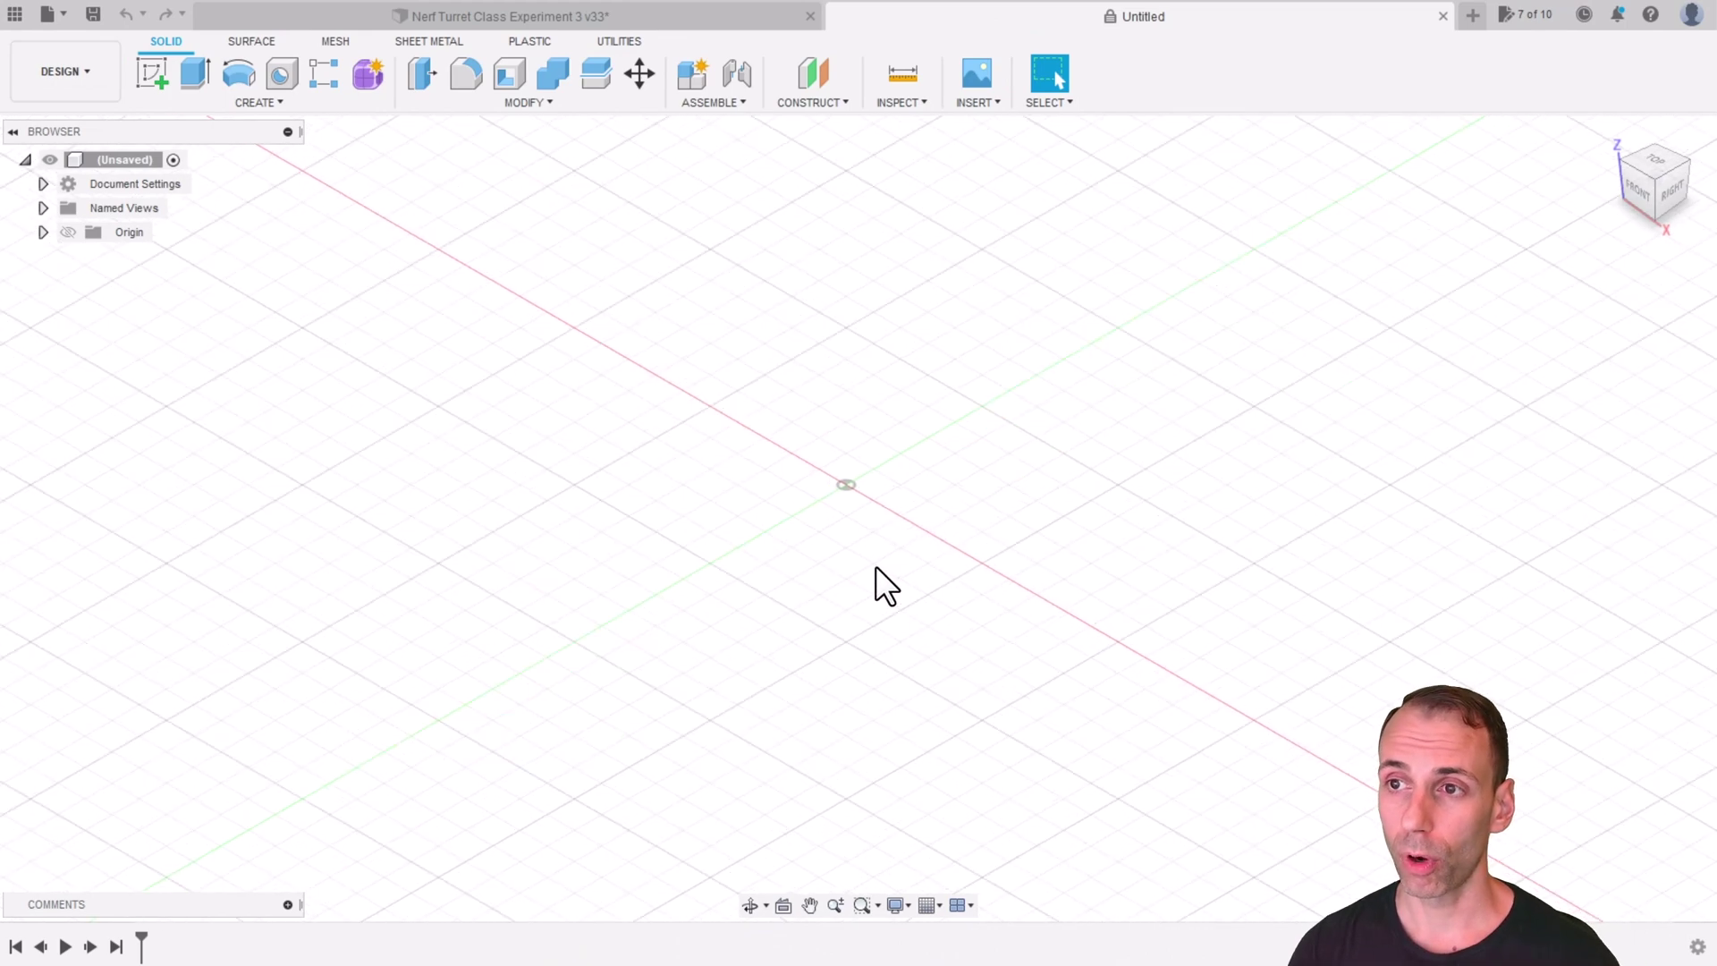
scroll(846, 419, up, 3)
middle_drag(894, 383, 874, 552)
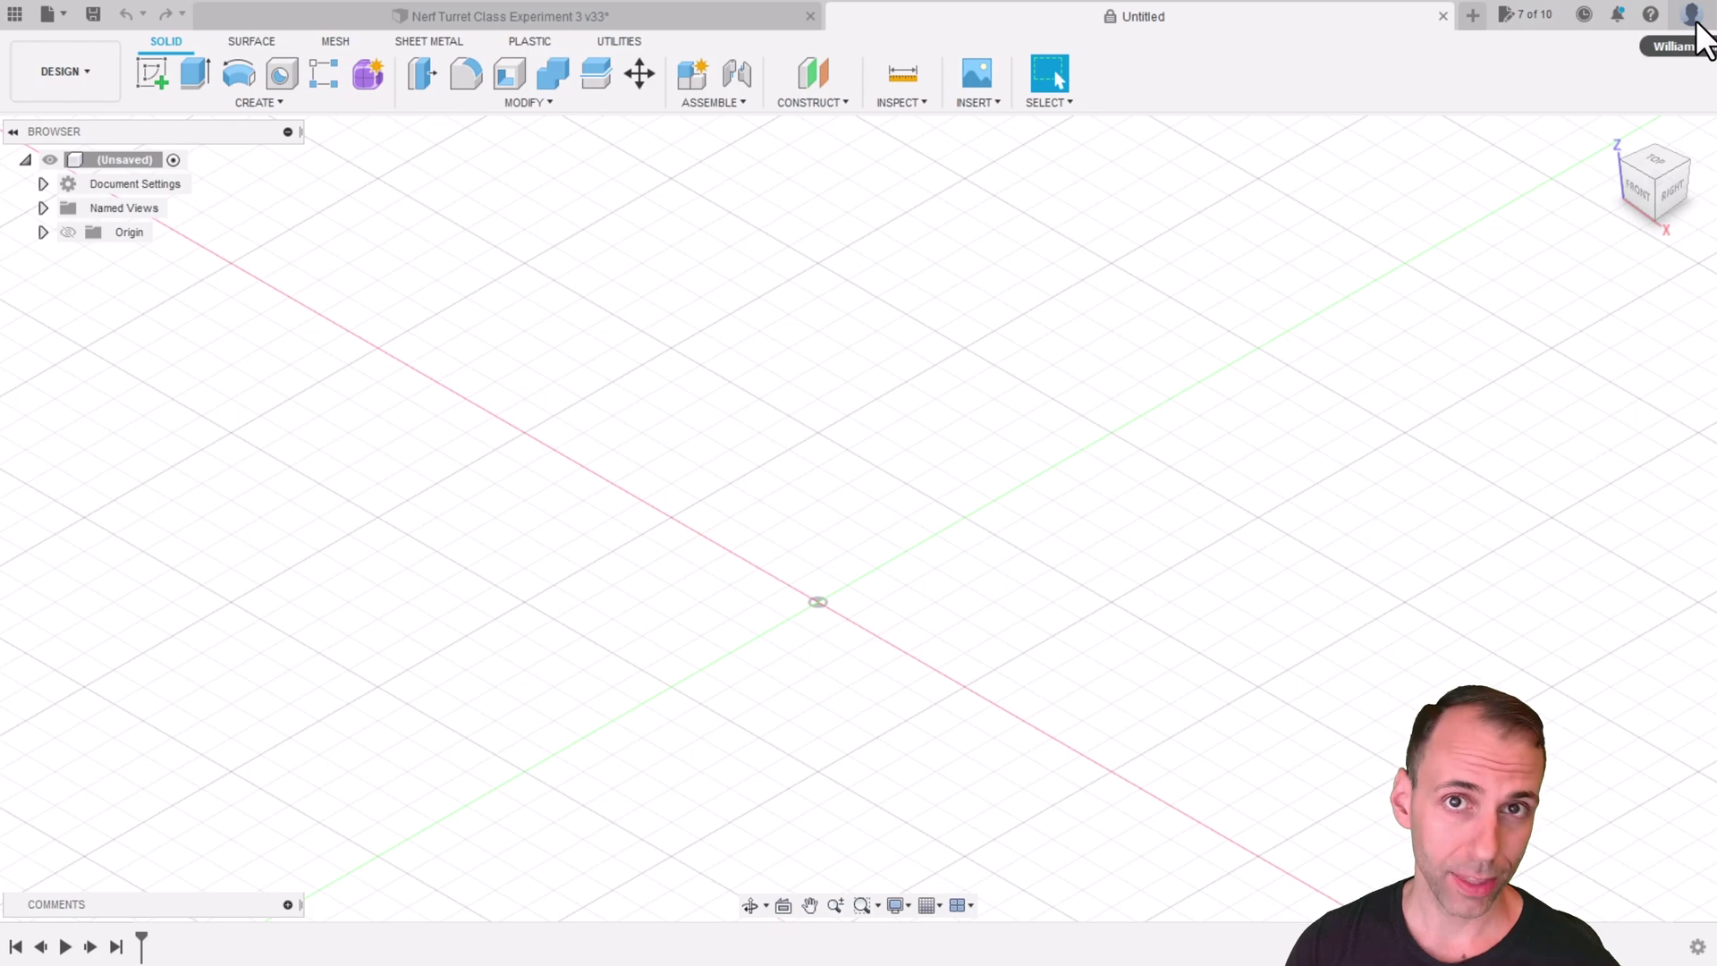
scroll(966, 604, up, 2)
middle_drag(886, 617, 915, 433)
scroll(894, 440, up, 1)
scroll(850, 421, down, 2)
scroll(851, 441, up, 2)
scroll(809, 395, down, 2)
scroll(807, 387, down, 2)
middle_drag(797, 322, 850, 498)
scroll(829, 430, up, 2)
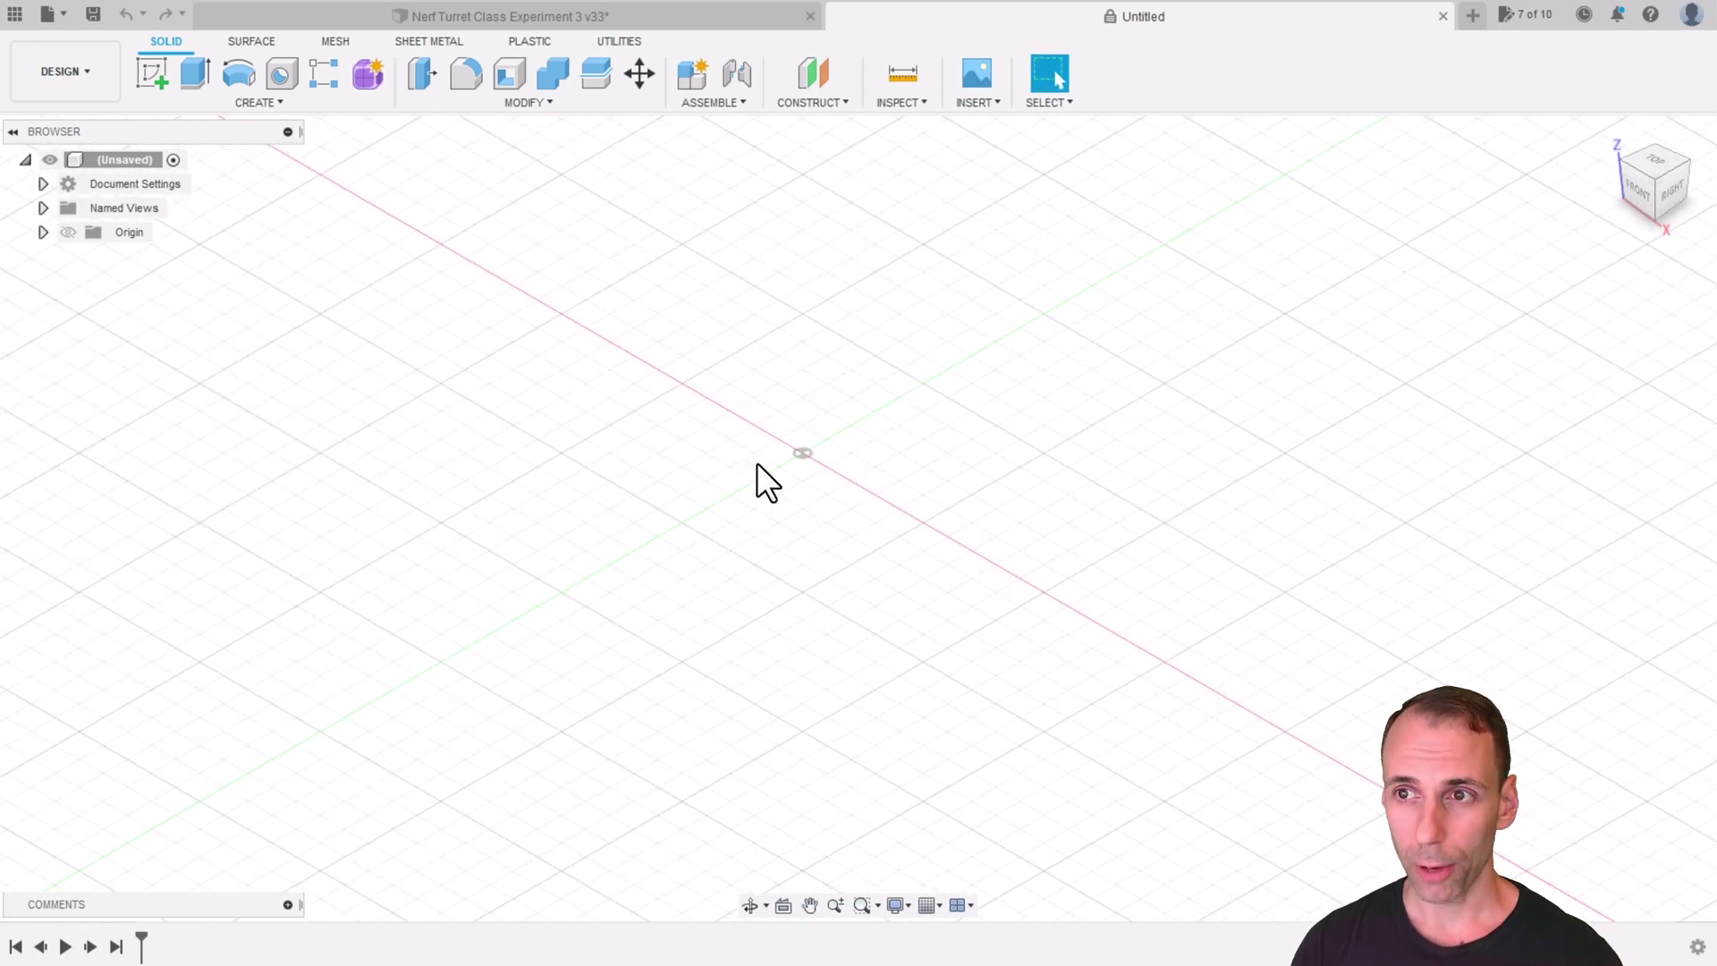
mouse_move(770, 464)
middle_down()
mouse_move(1112, 318)
mouse_move(632, 512)
mouse_move(739, 503)
middle_up()
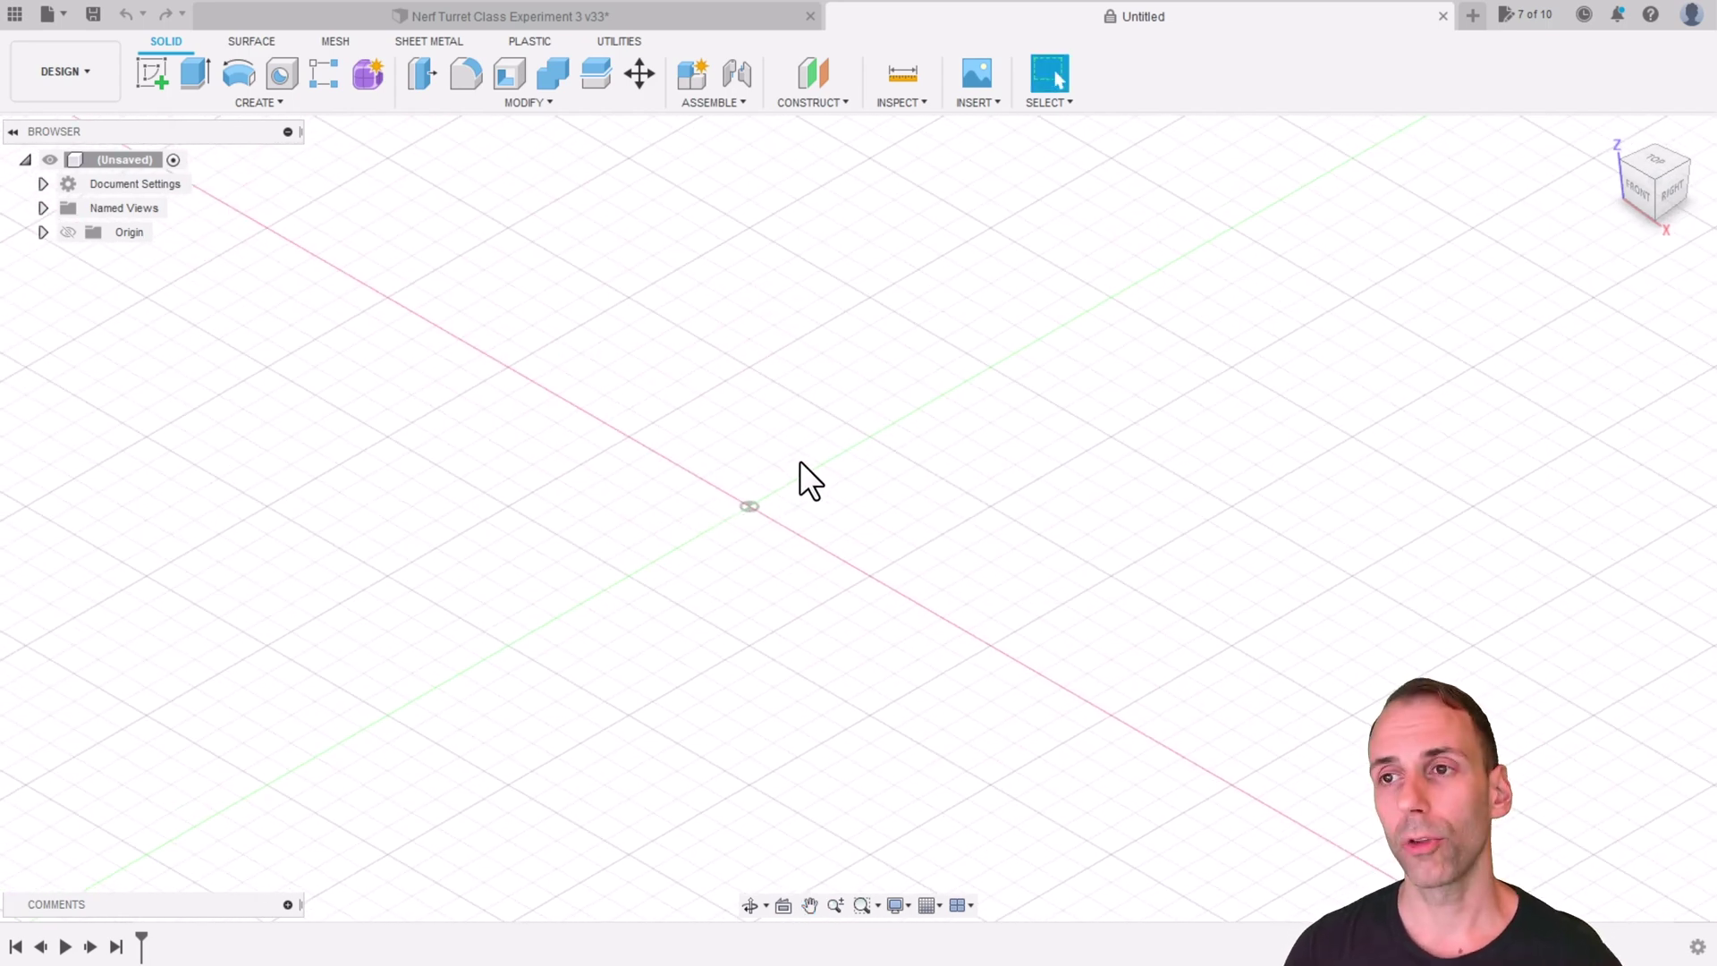
key(shift)
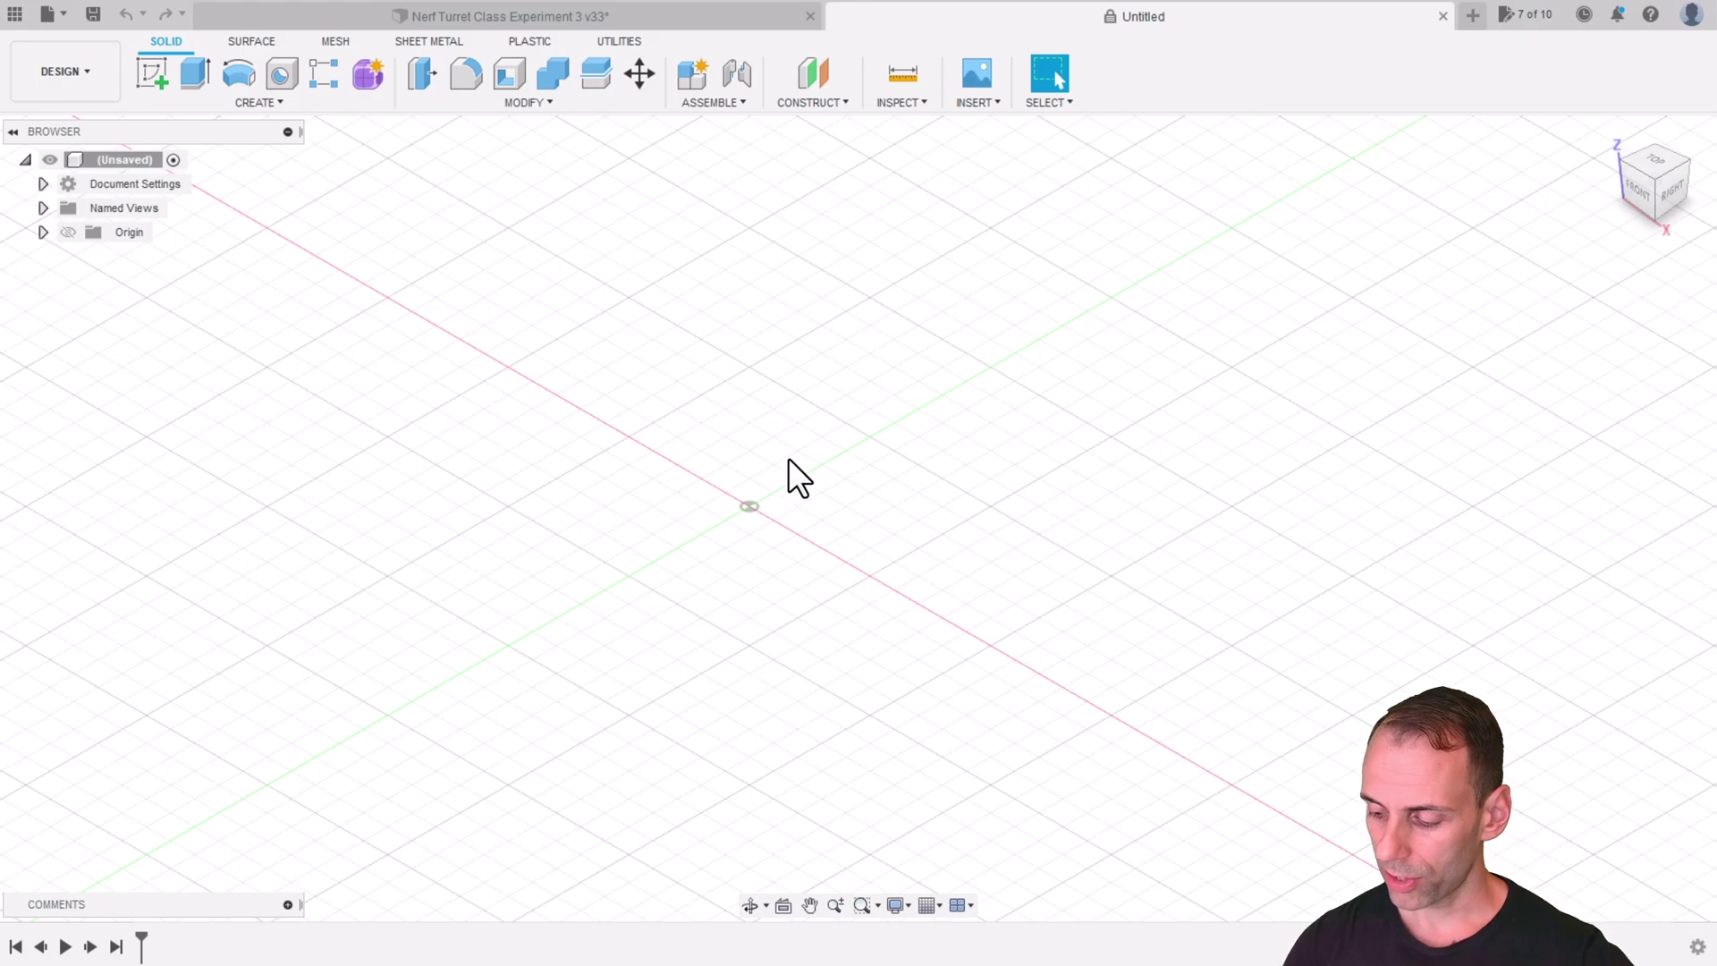
shift+middle_drag(758, 480, 859, 457)
Bring up the Nerf Turret Class Experiment 3 design and examine its side bracket, barrel and whole assembly from several angles
click(616, 16)
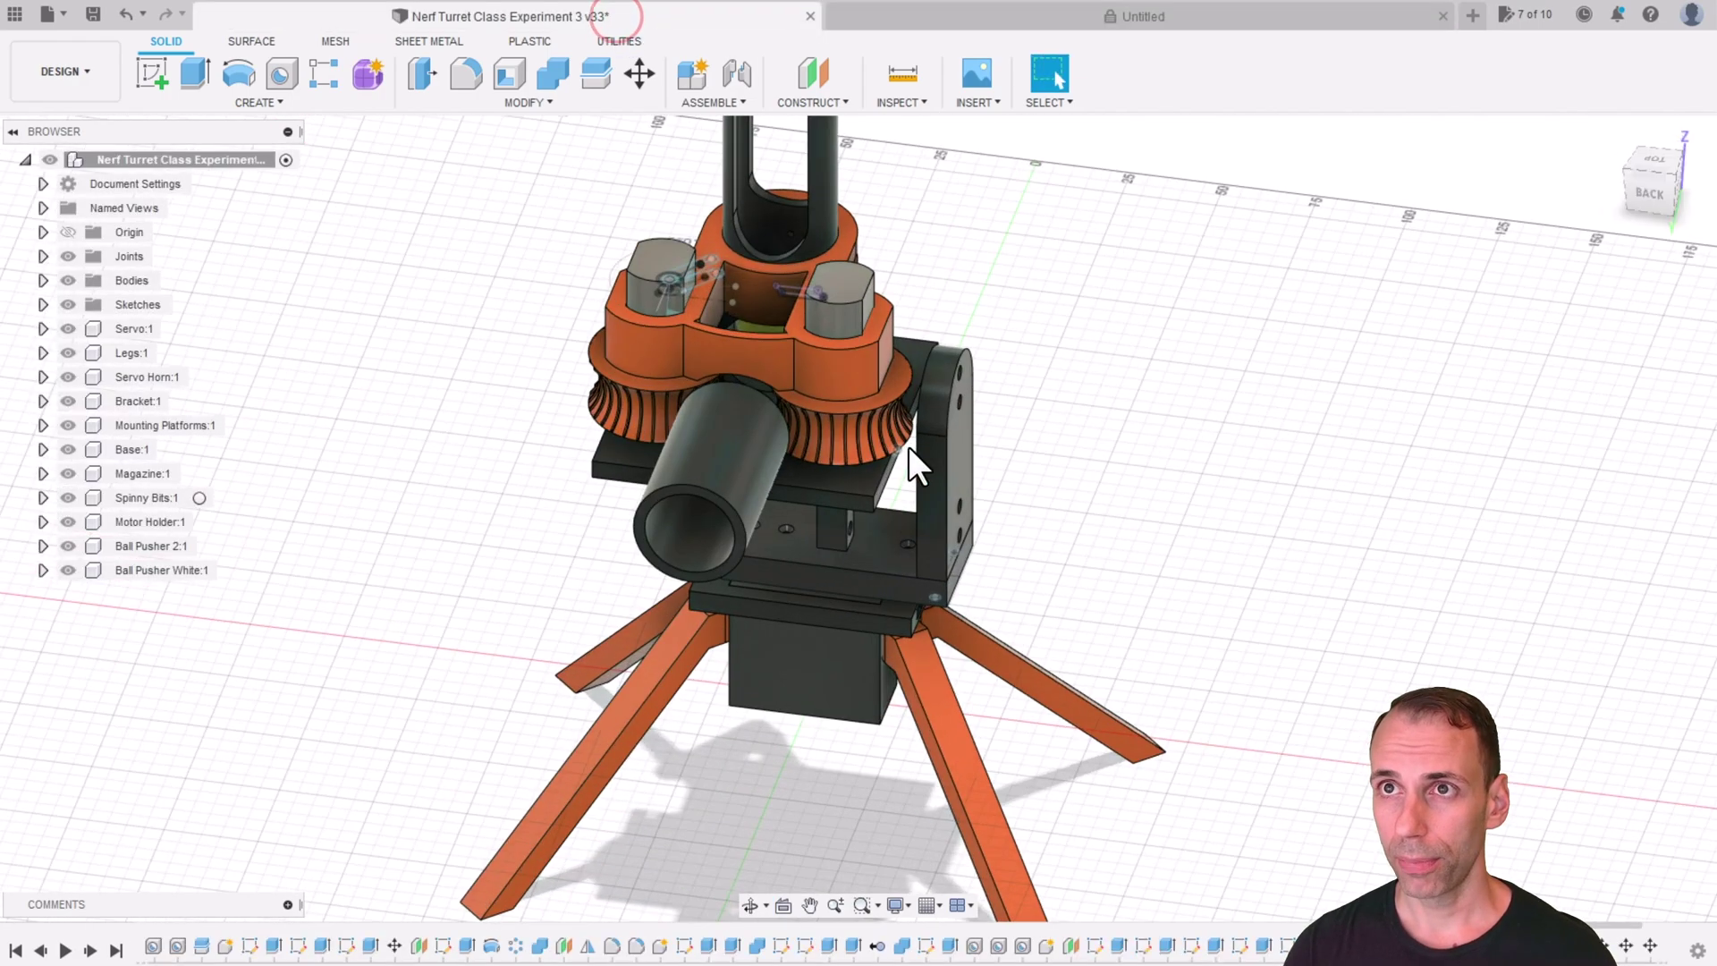
scroll(981, 449, down, 3)
shift+middle_drag(1031, 509, 1055, 465)
scroll(882, 375, up, 3)
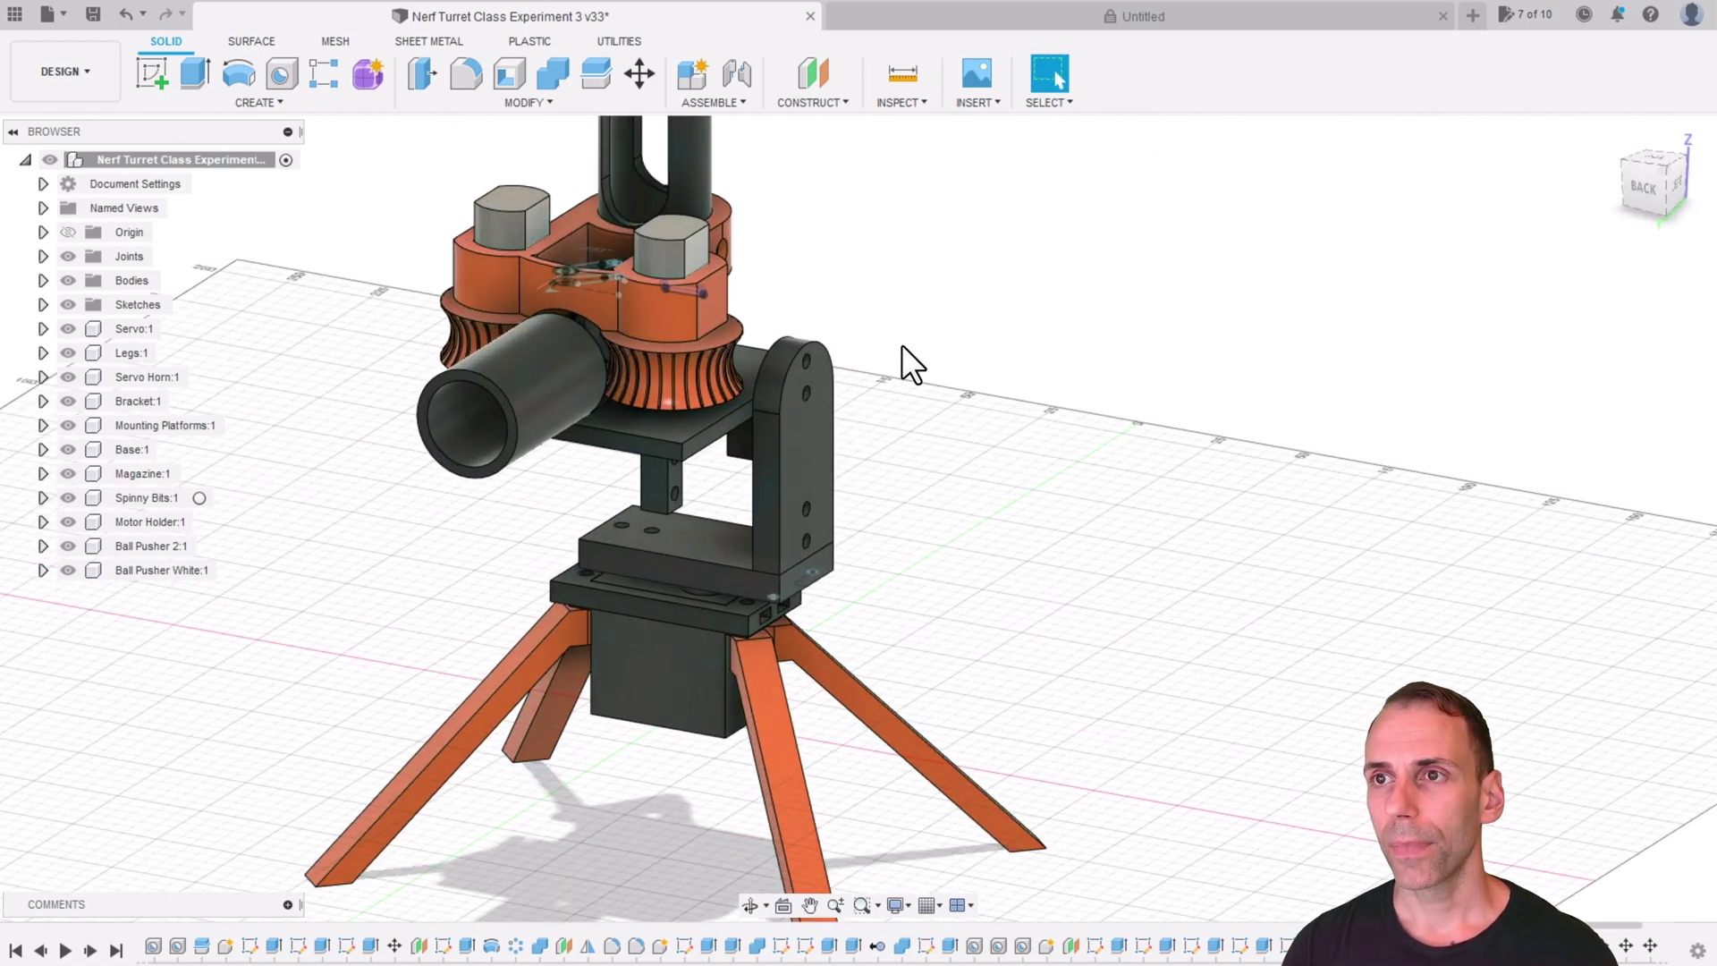
scroll(787, 411, up, 4)
scroll(810, 474, up, 3)
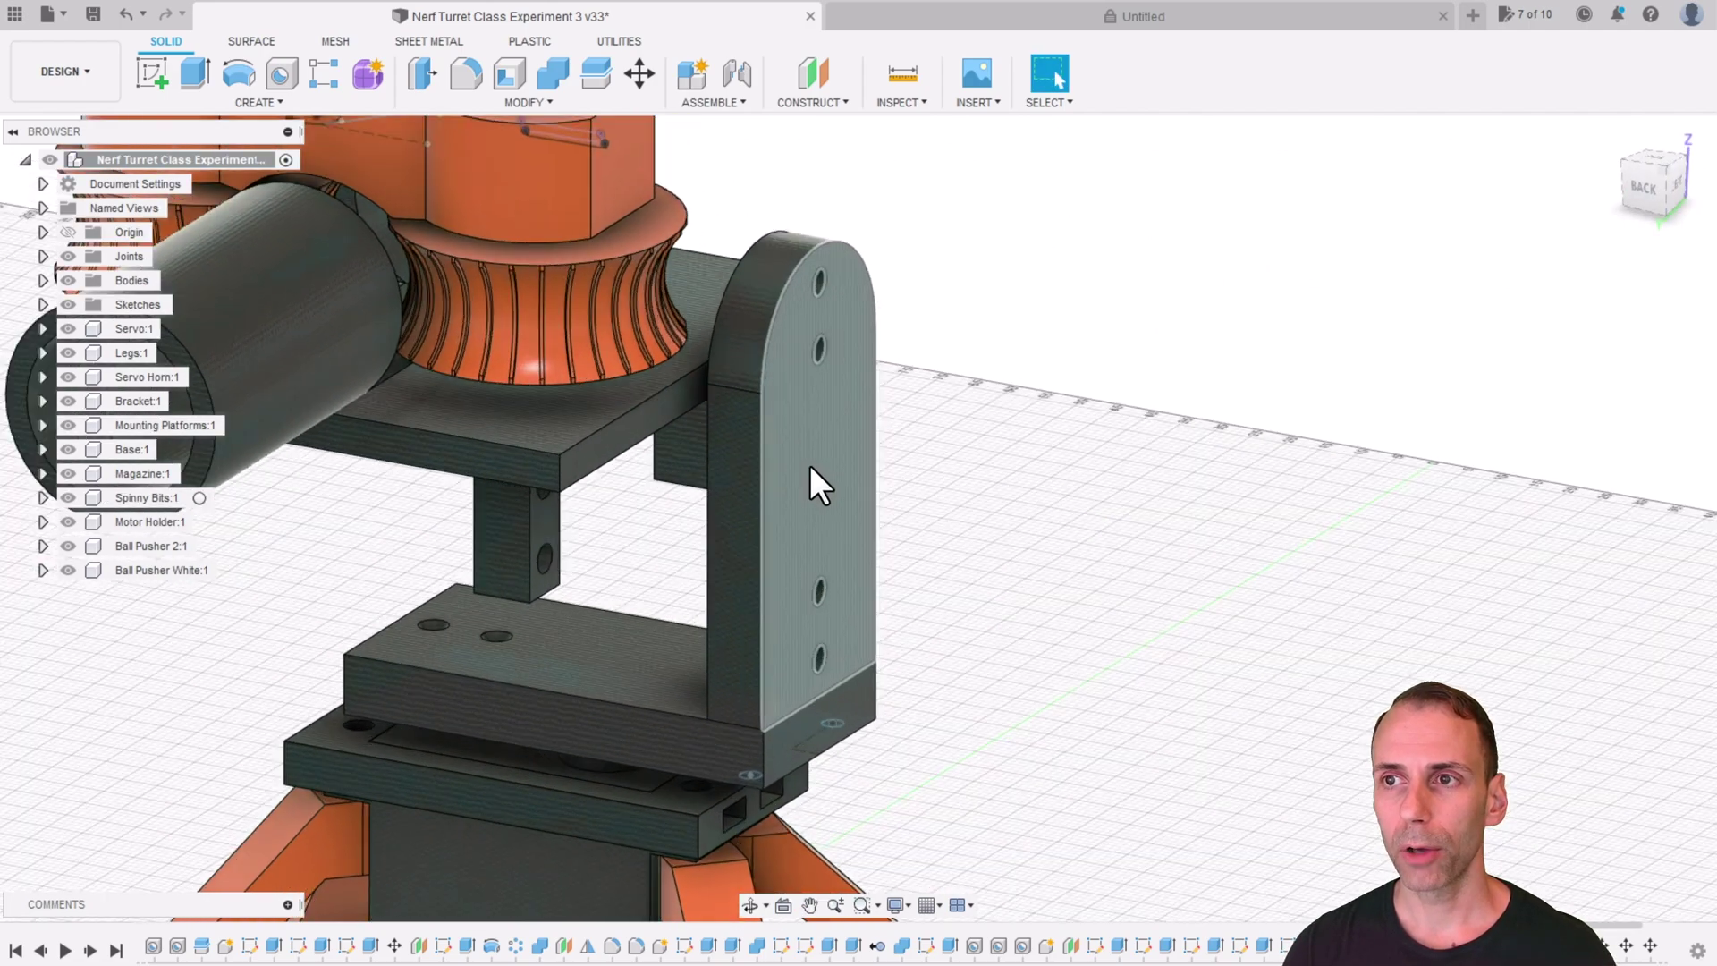
scroll(780, 488, up, 2)
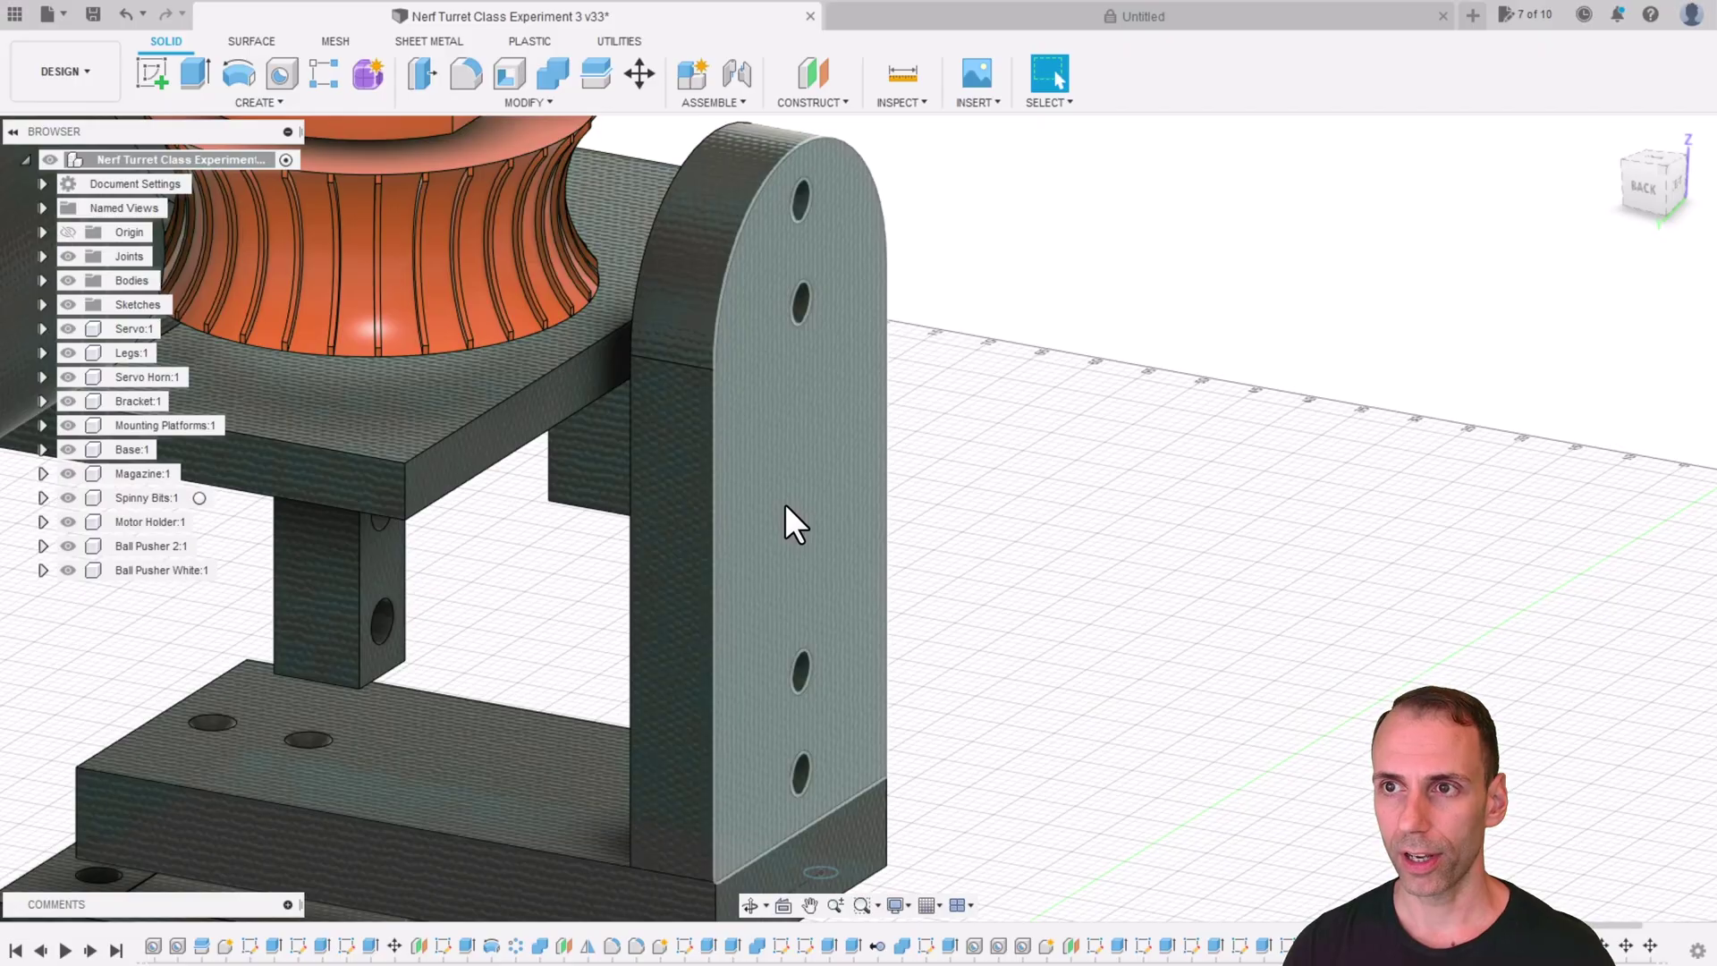
mouse_move(787, 509)
shift+middle_down()
mouse_move(851, 502)
mouse_move(683, 510)
mouse_move(598, 387)
mouse_move(682, 525)
mouse_move(835, 506)
mouse_move(674, 502)
mouse_move(616, 410)
mouse_move(663, 471)
mouse_move(777, 495)
shift+middle_up()
scroll(776, 496, down, 4)
scroll(685, 384, up, 8)
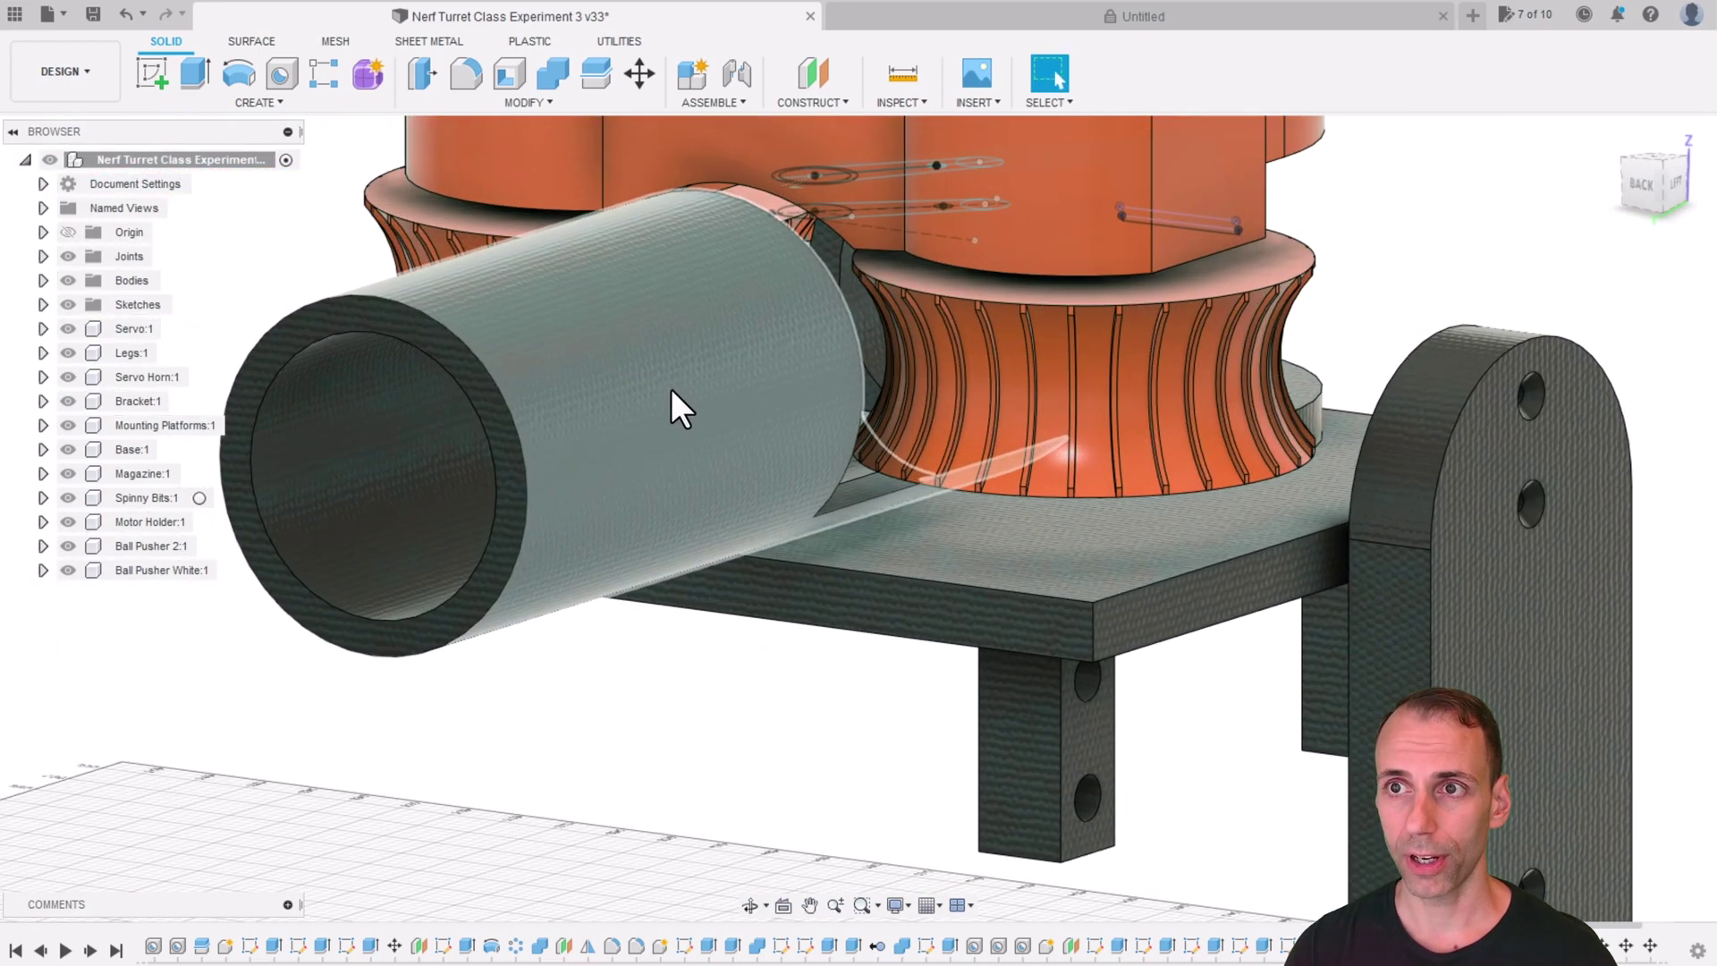
shift+middle_drag(652, 402, 764, 531)
scroll(644, 429, down, 4)
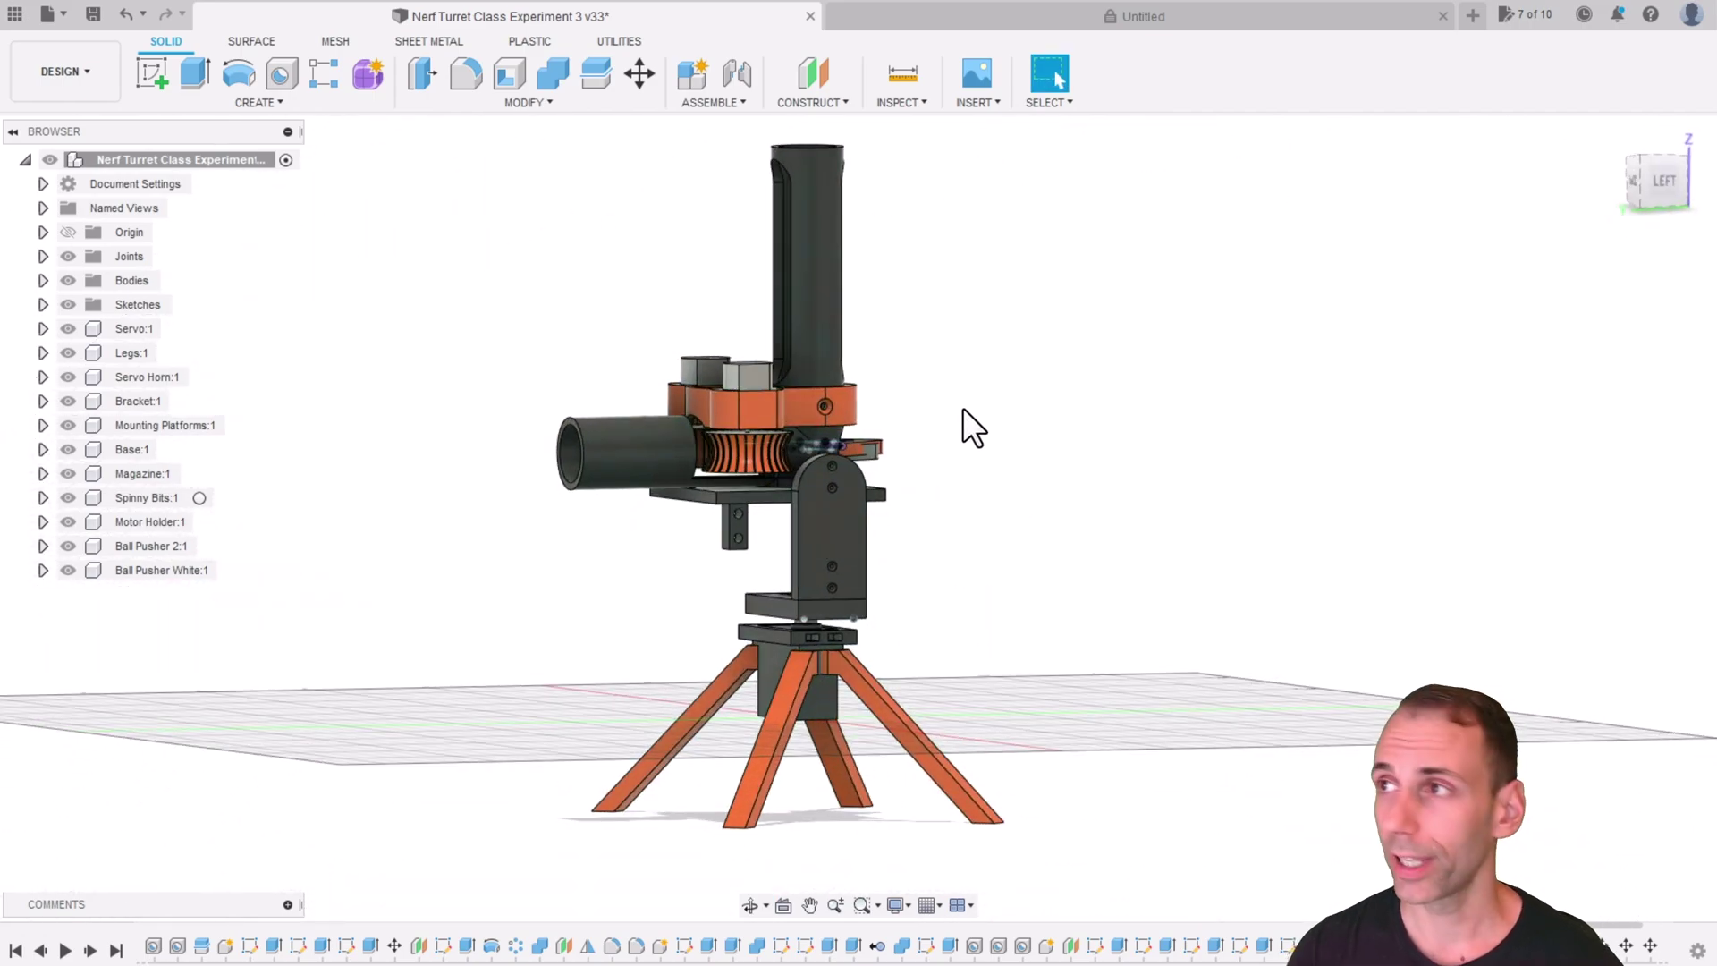
Look at the turret squarely from its left side and examine the upper assembly close up
drag(1219, 318, 995, 368)
key(Escape)
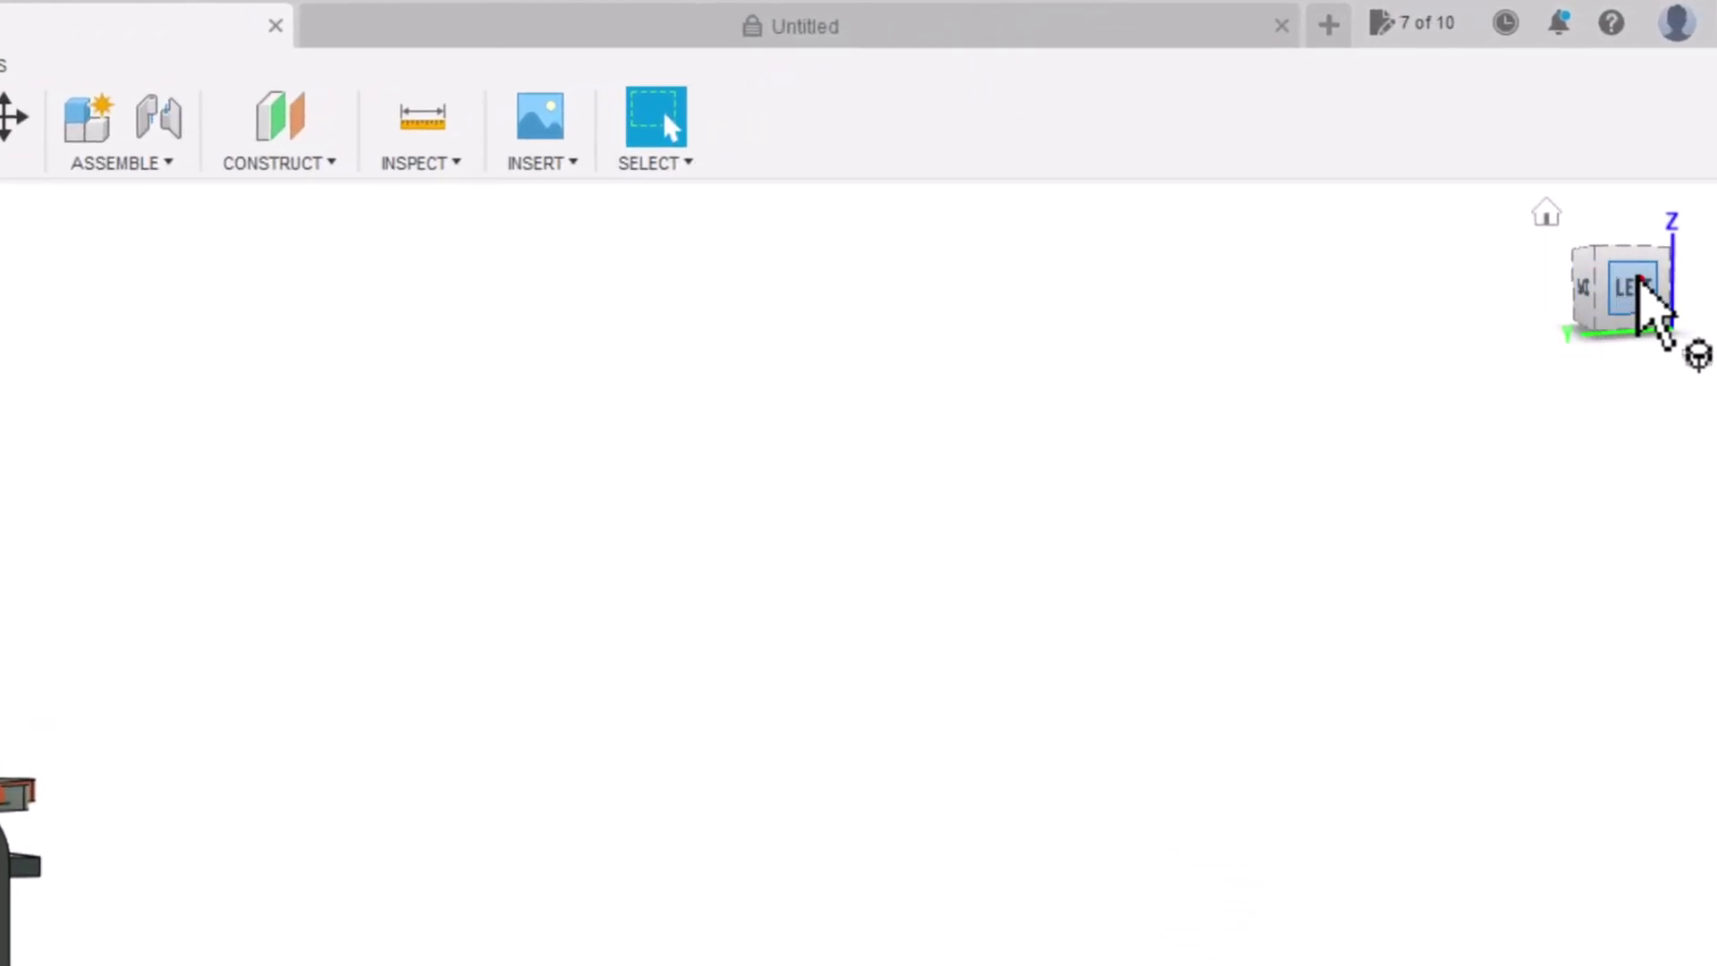
click(1641, 284)
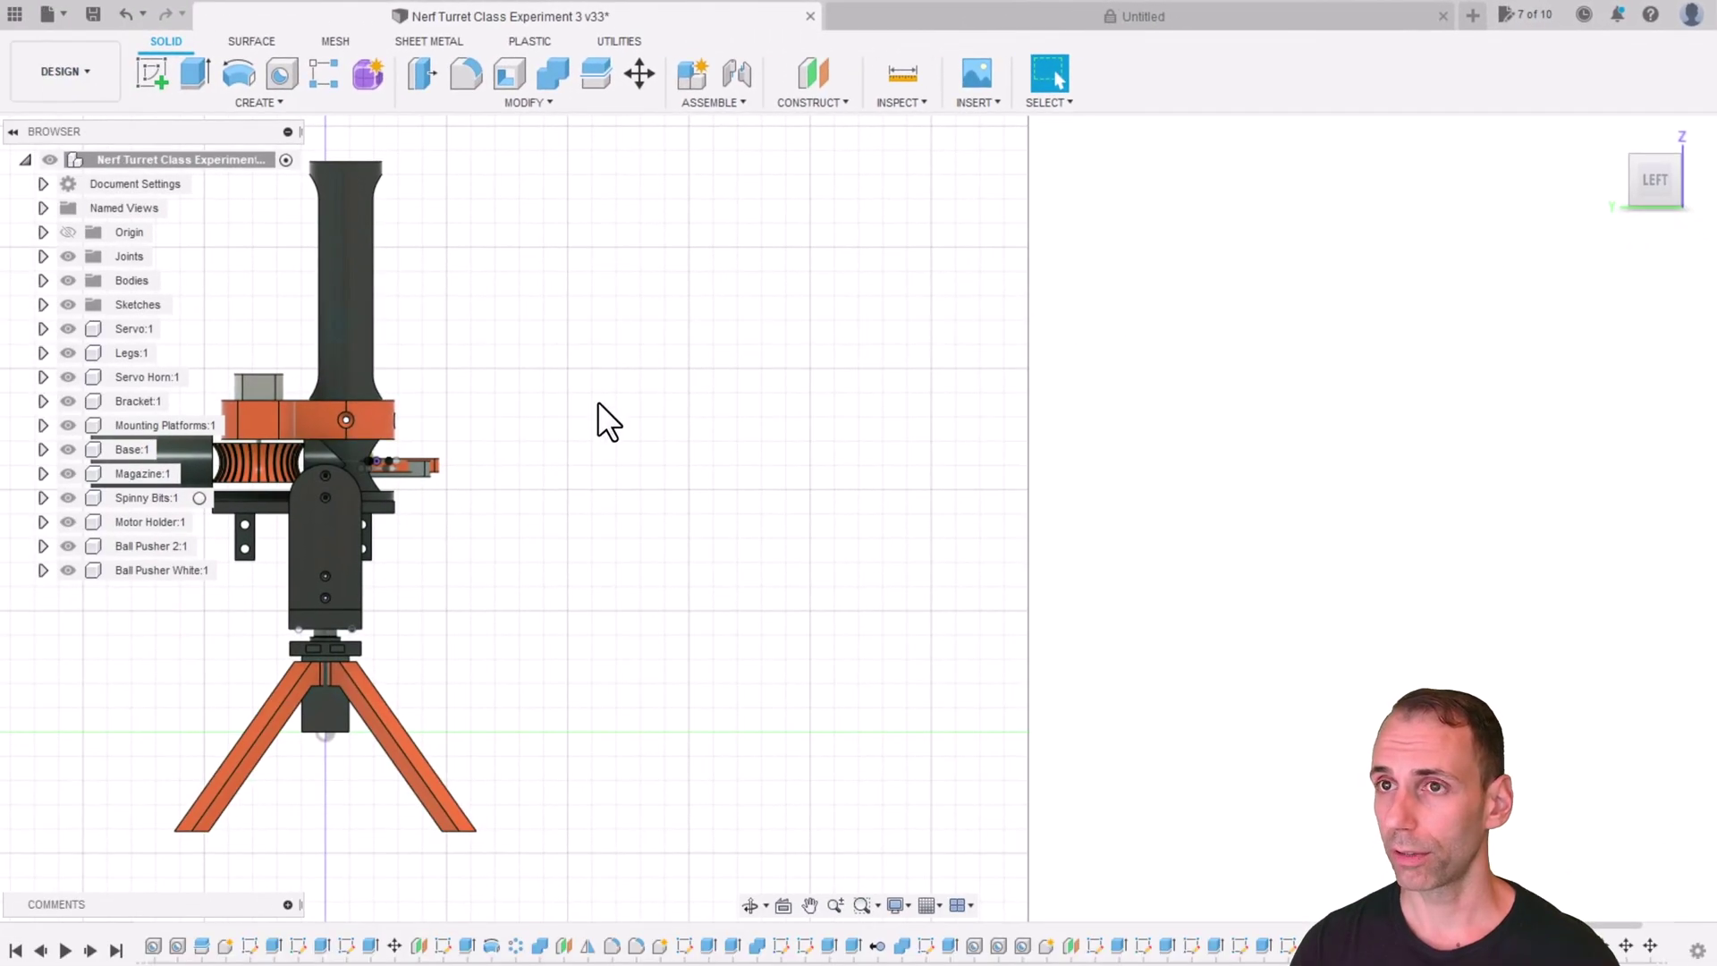
middle_drag(597, 404, 1130, 384)
scroll(1029, 393, up, 3)
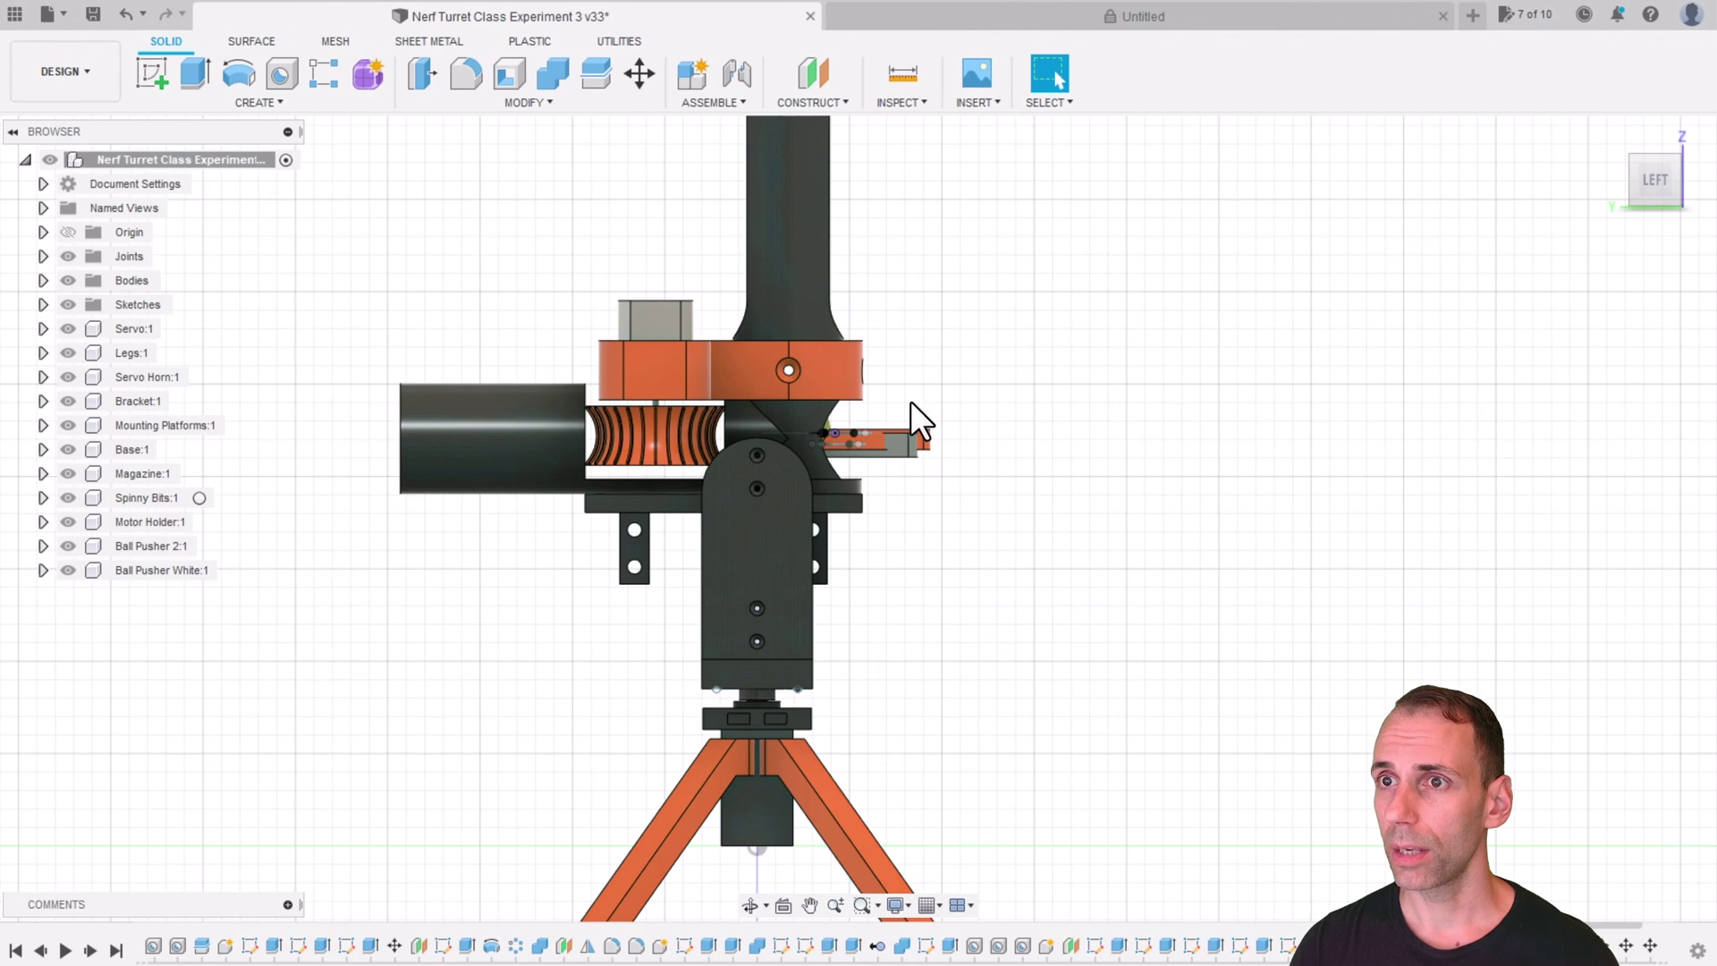
middle_drag(930, 420, 1018, 390)
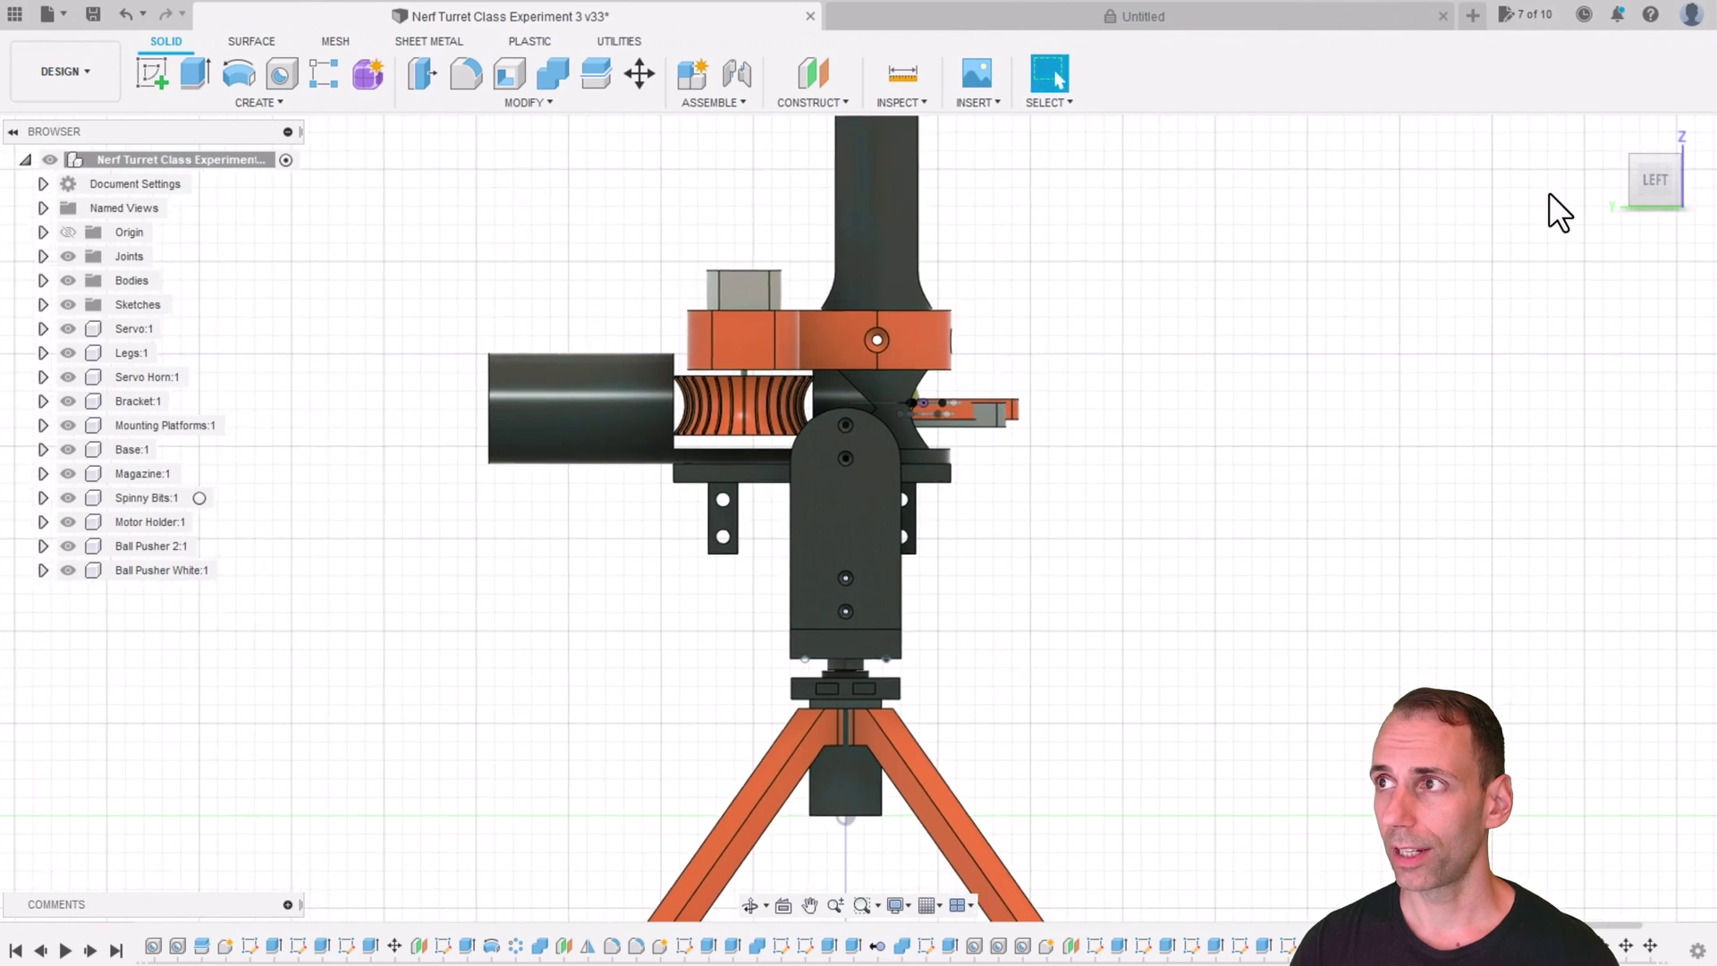
View the turret straight from above and turn the top view through several quarter rotations
click(1656, 160)
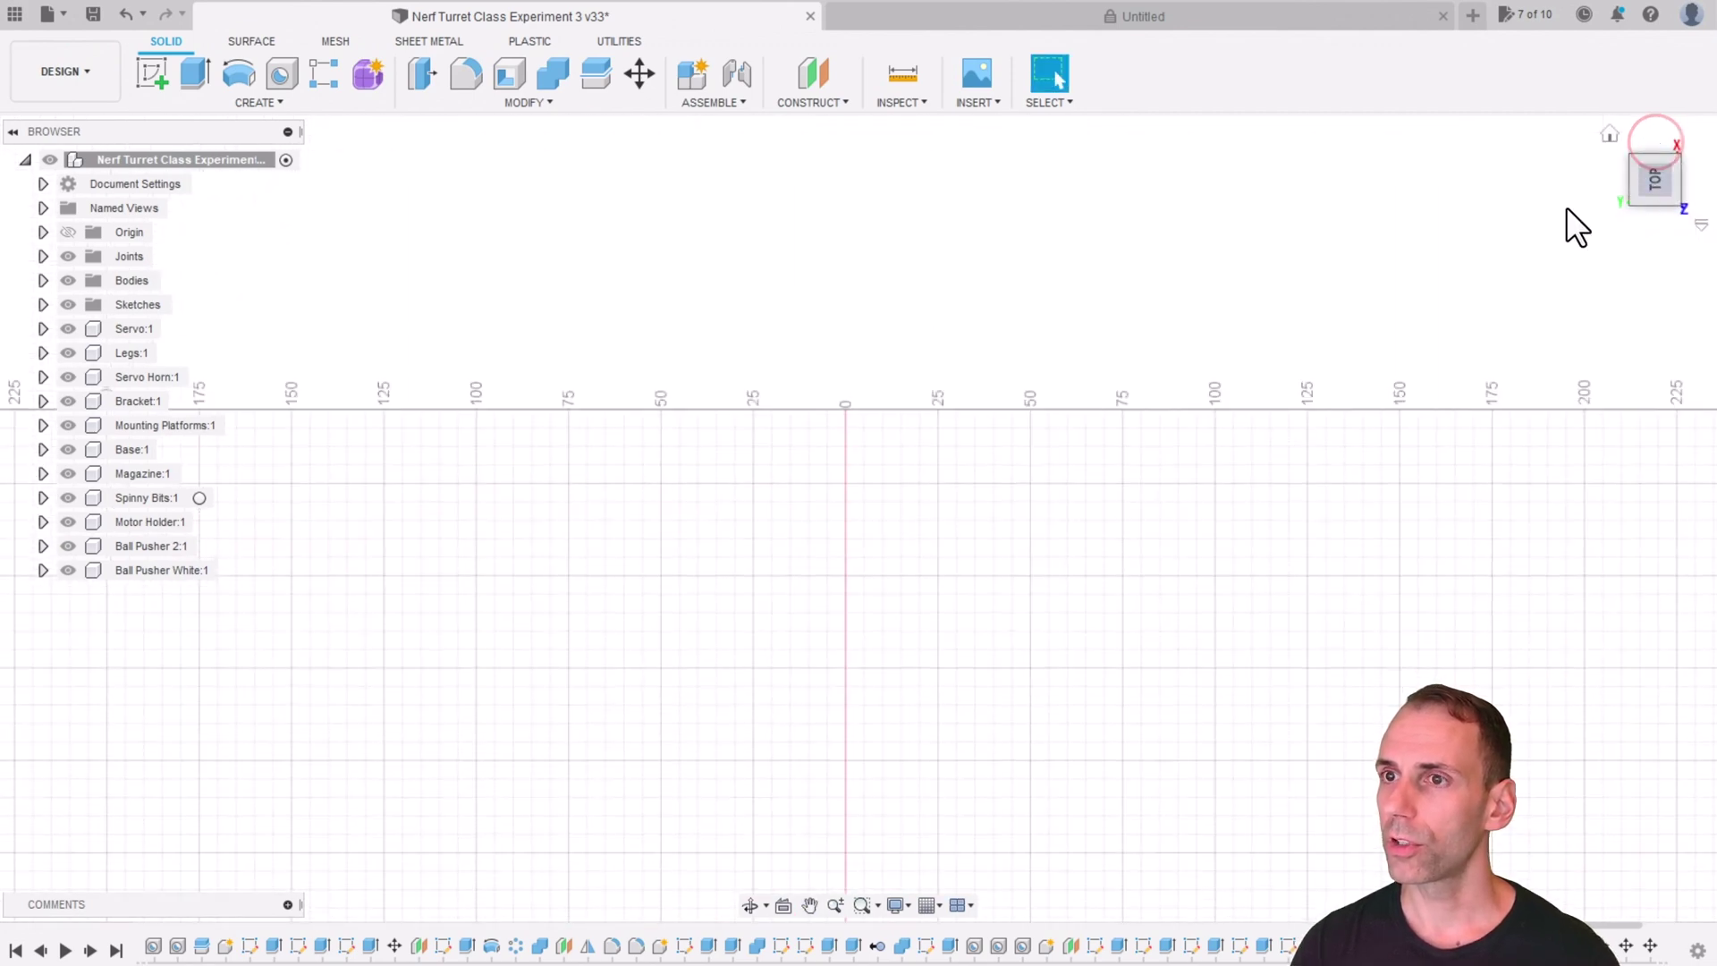
middle_drag(1124, 541, 1166, 190)
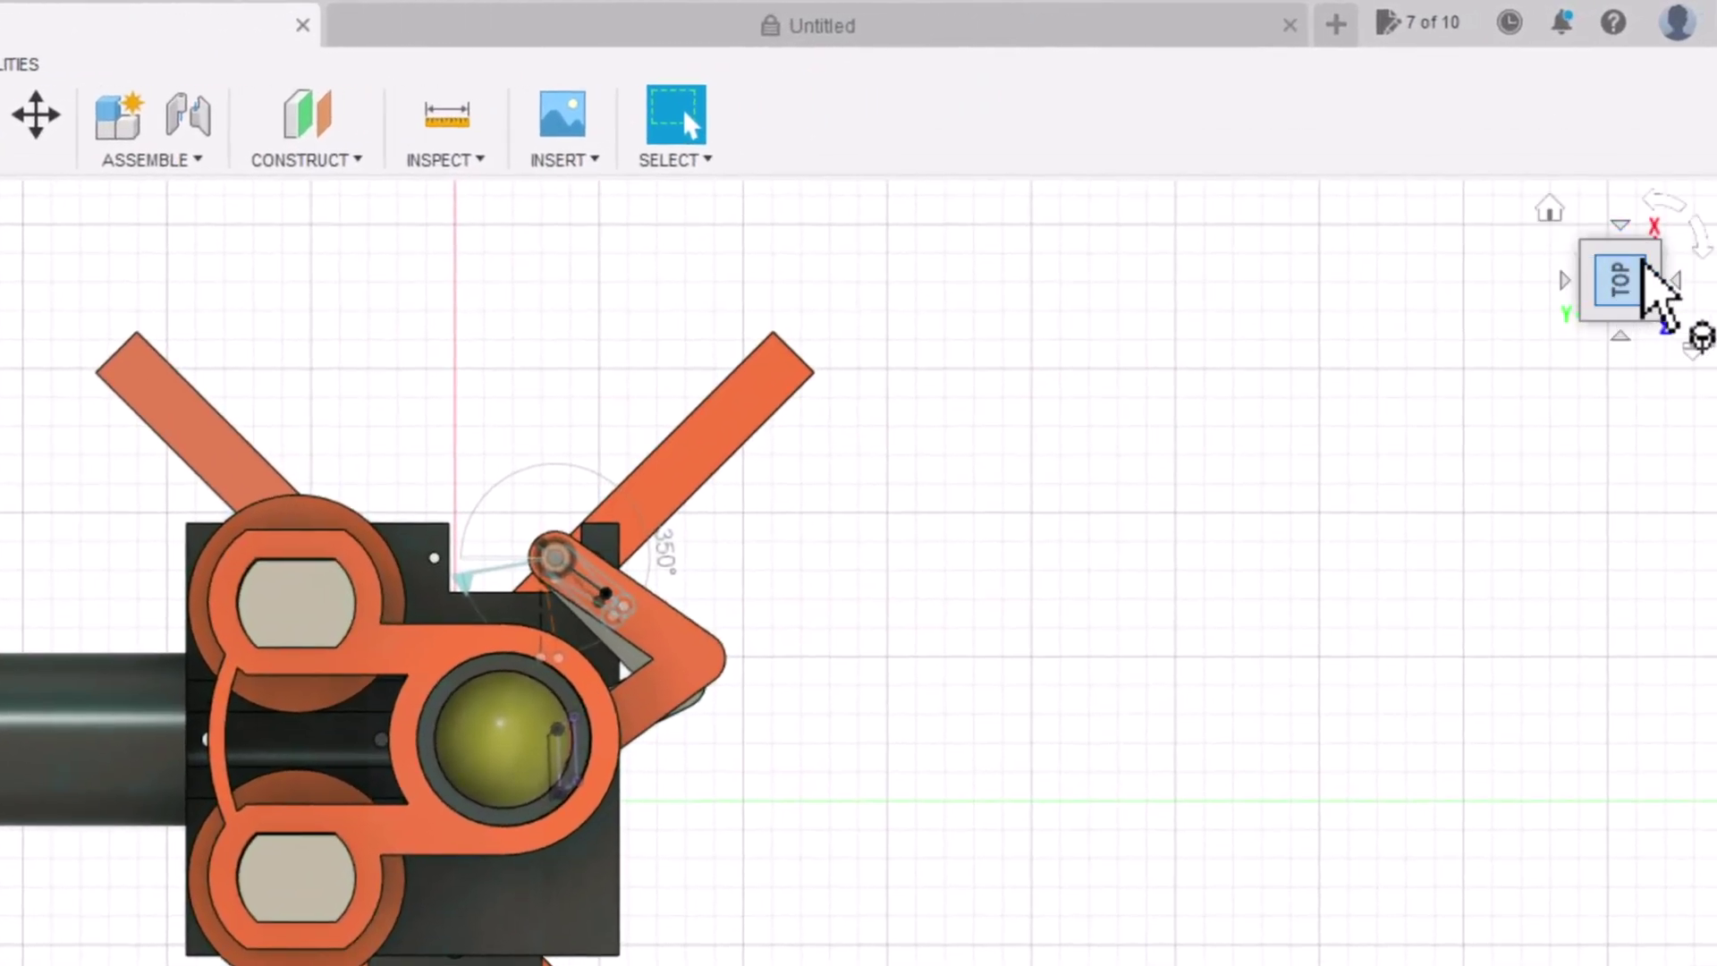
click(1661, 206)
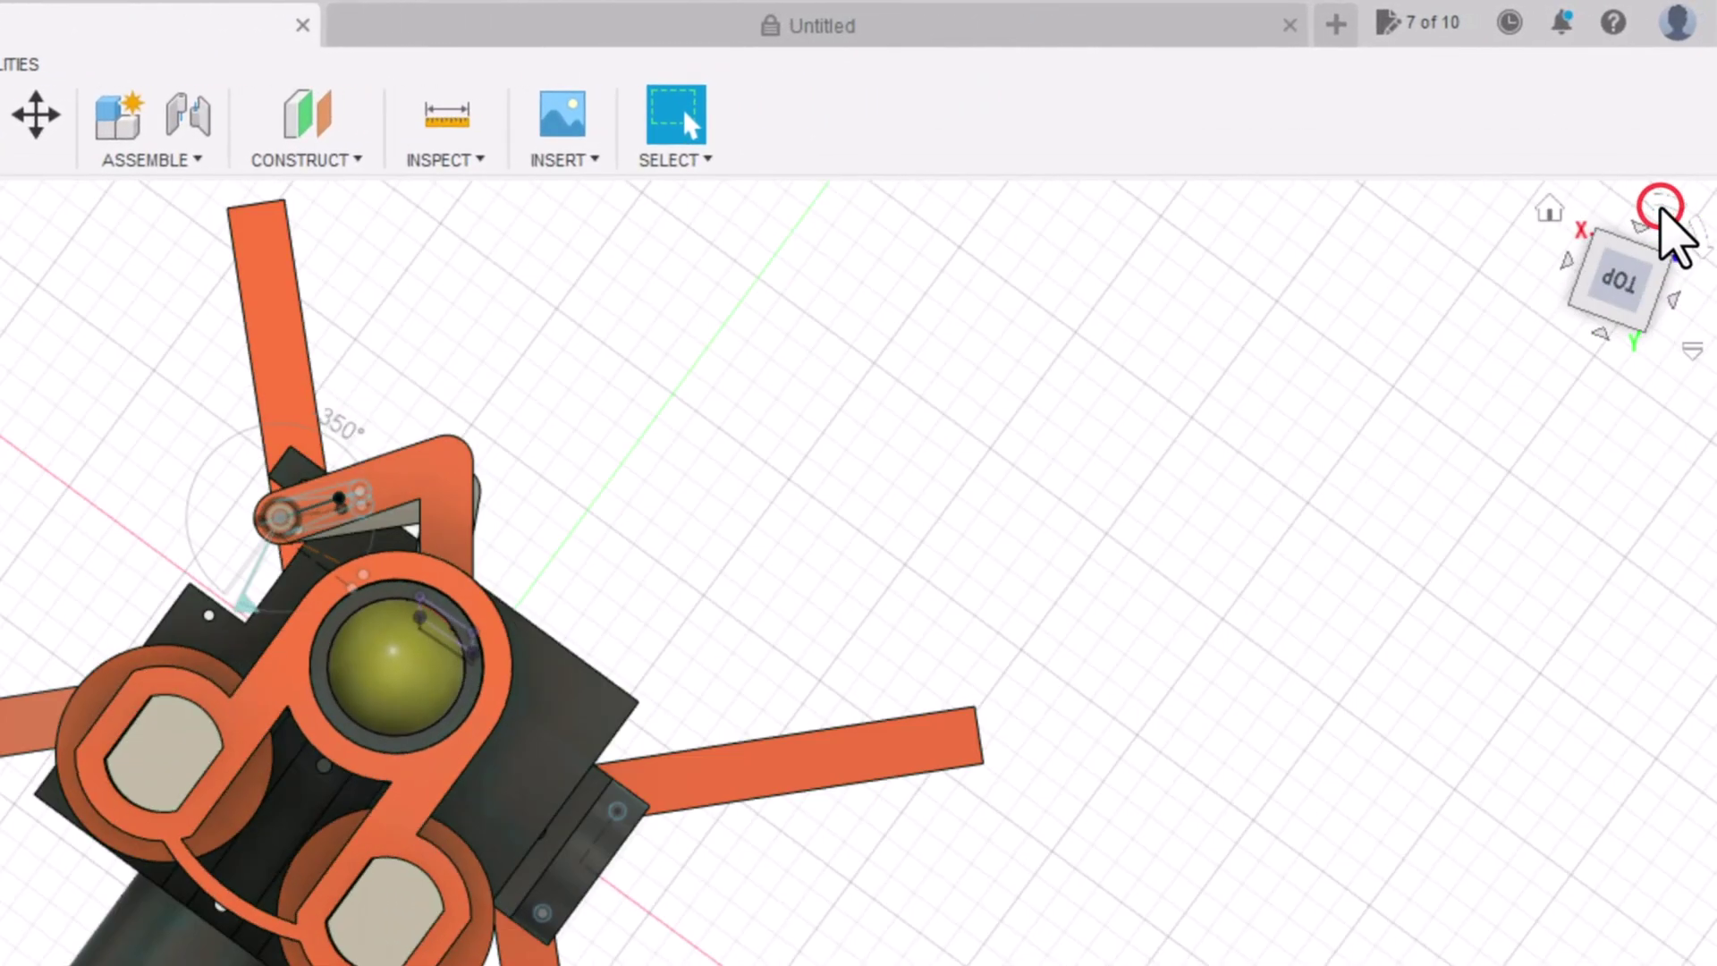
click(1662, 206)
click(1661, 206)
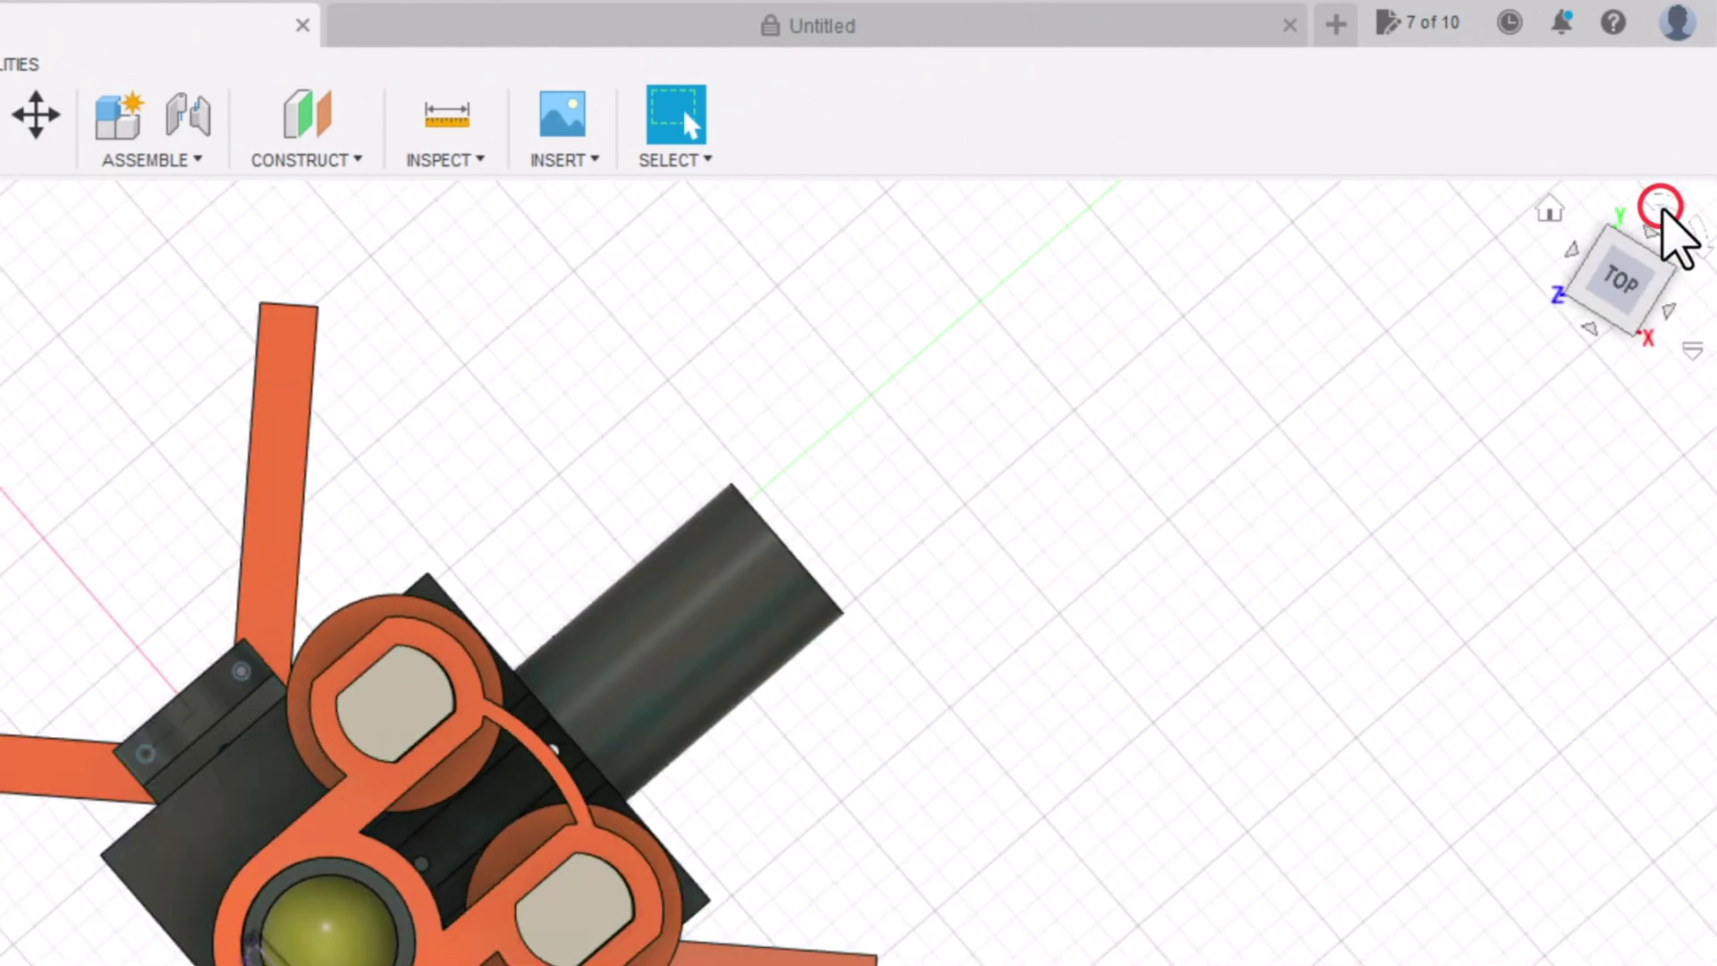
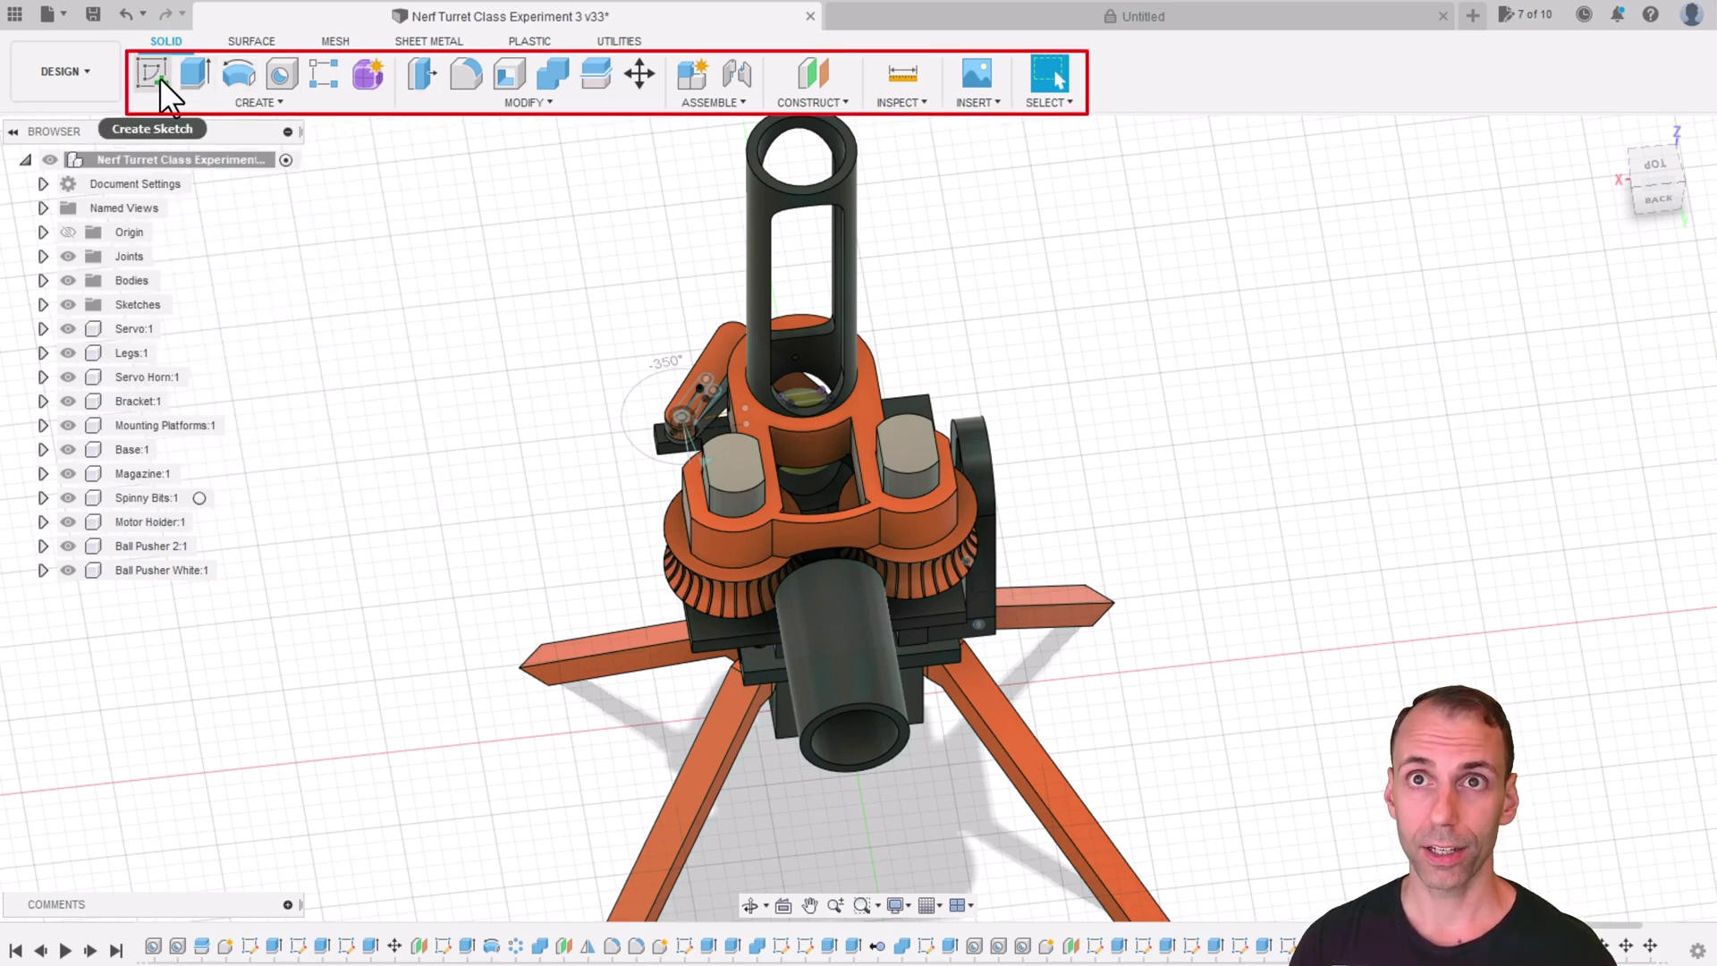
Start a sketch on the horizontal plane of the turret design and finish it without drawing anything
click(163, 78)
click(821, 392)
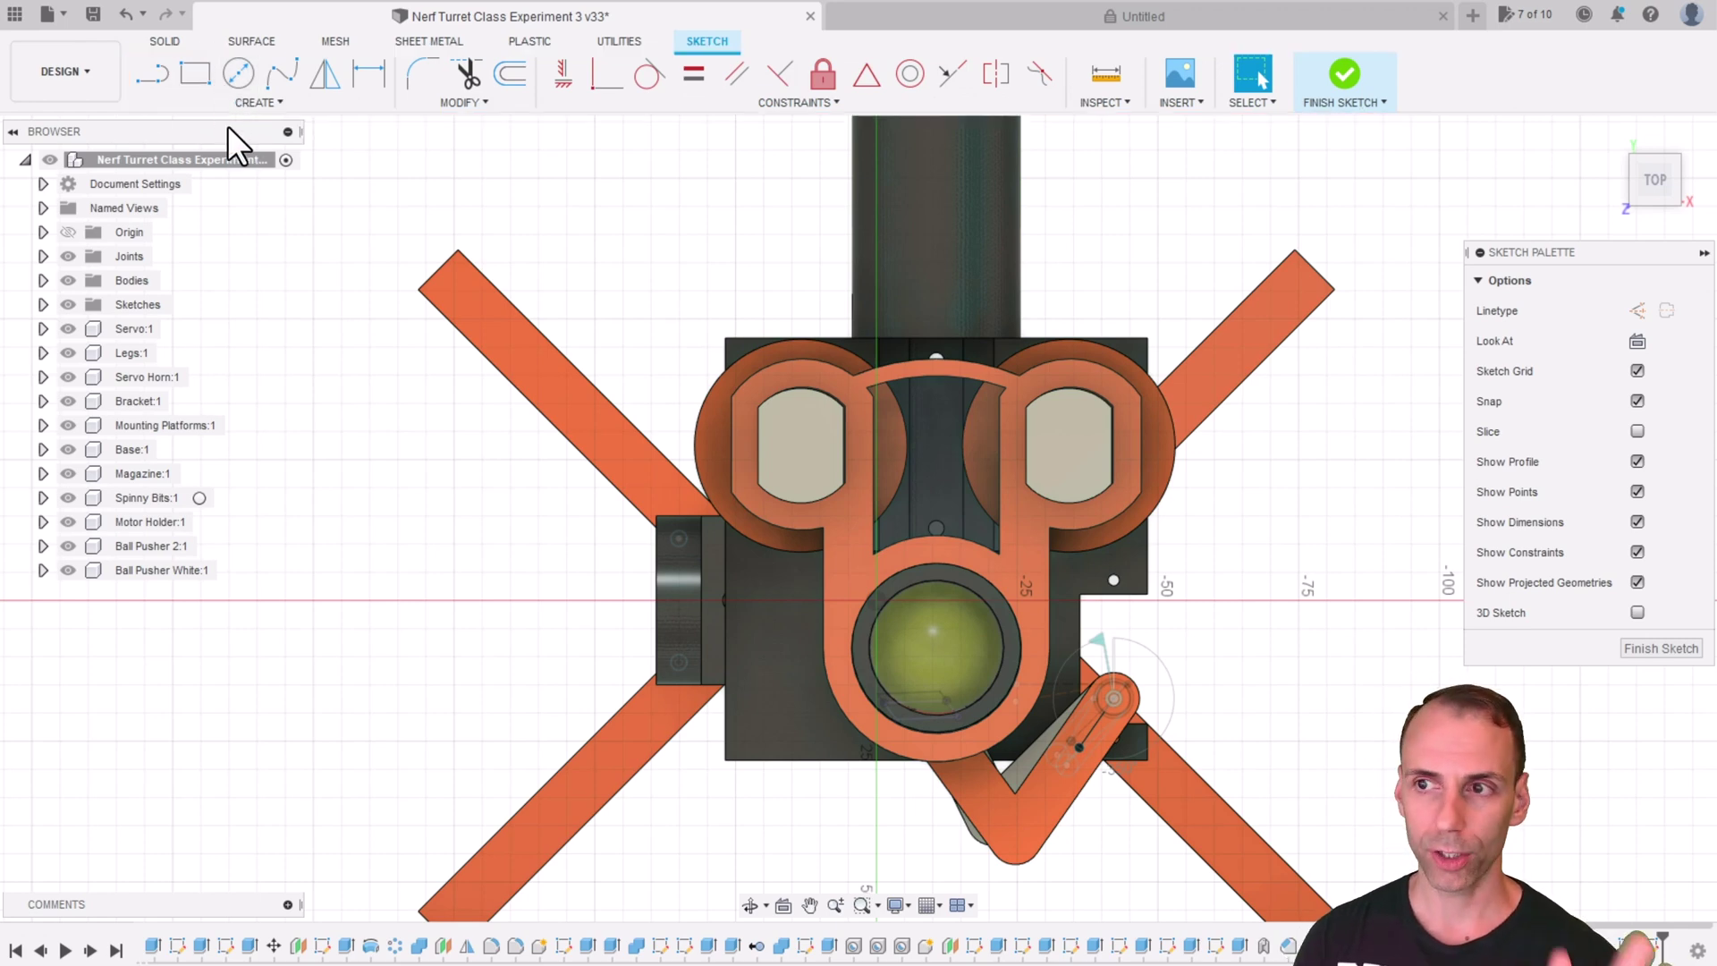
click(1640, 641)
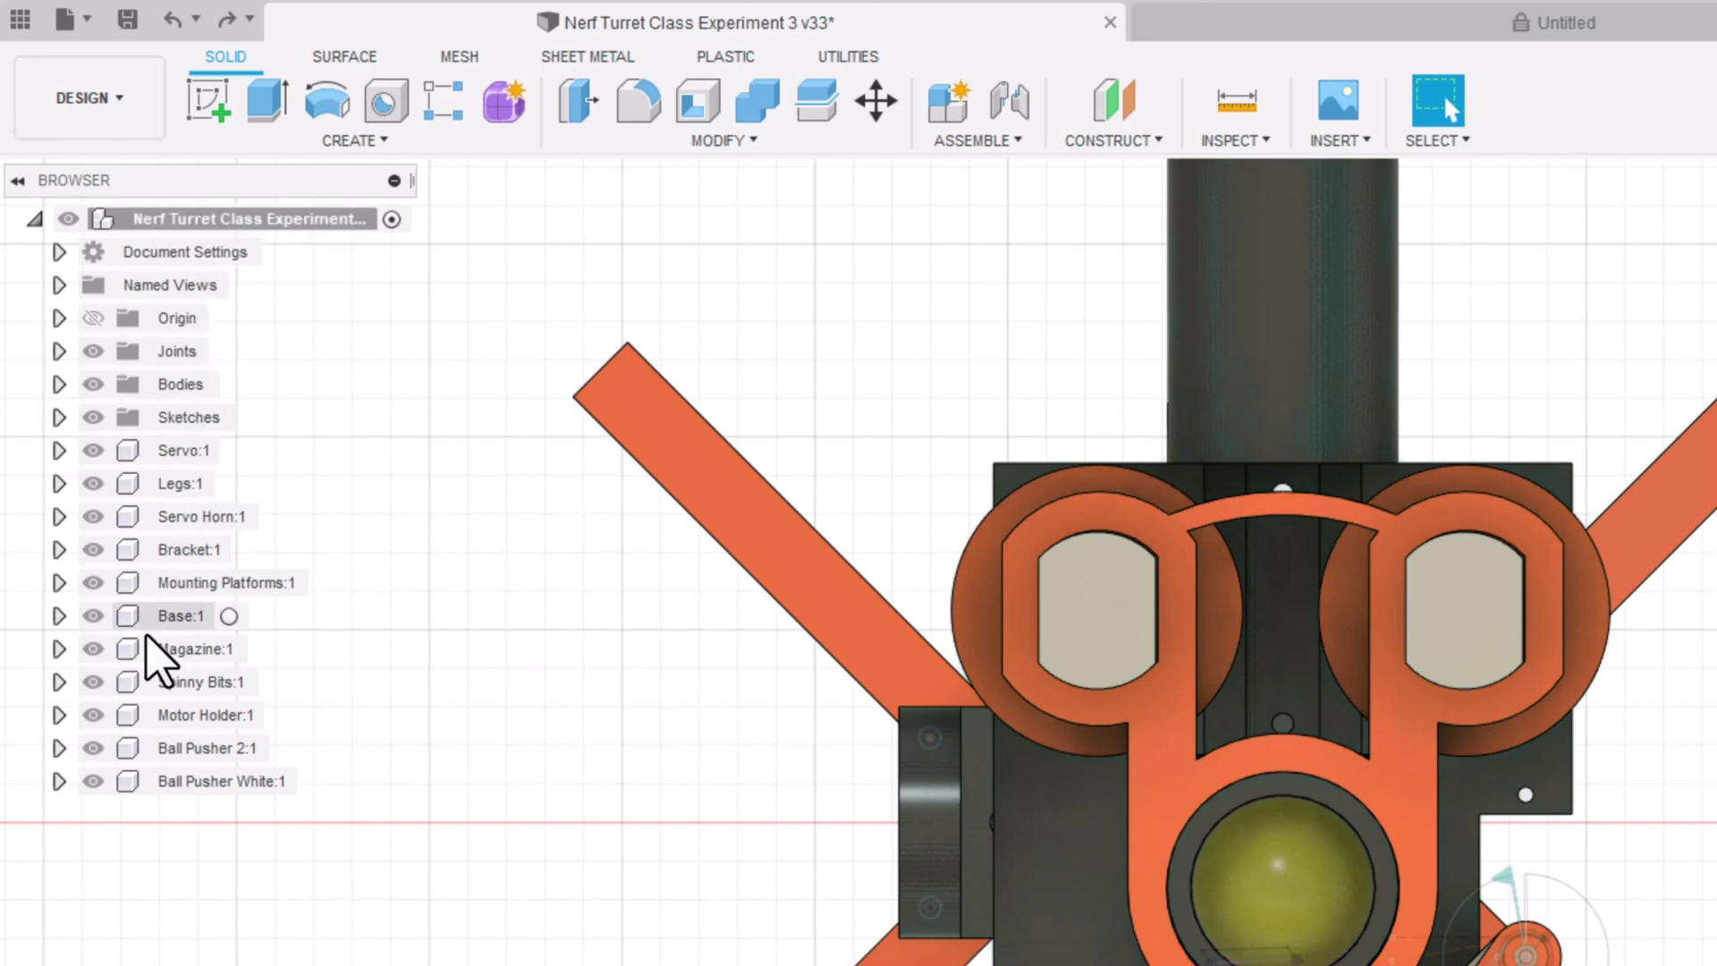
Hide the Magazine component, inspect the turret without it from an angle, and show the component again
scroll(349, 575, down, 5)
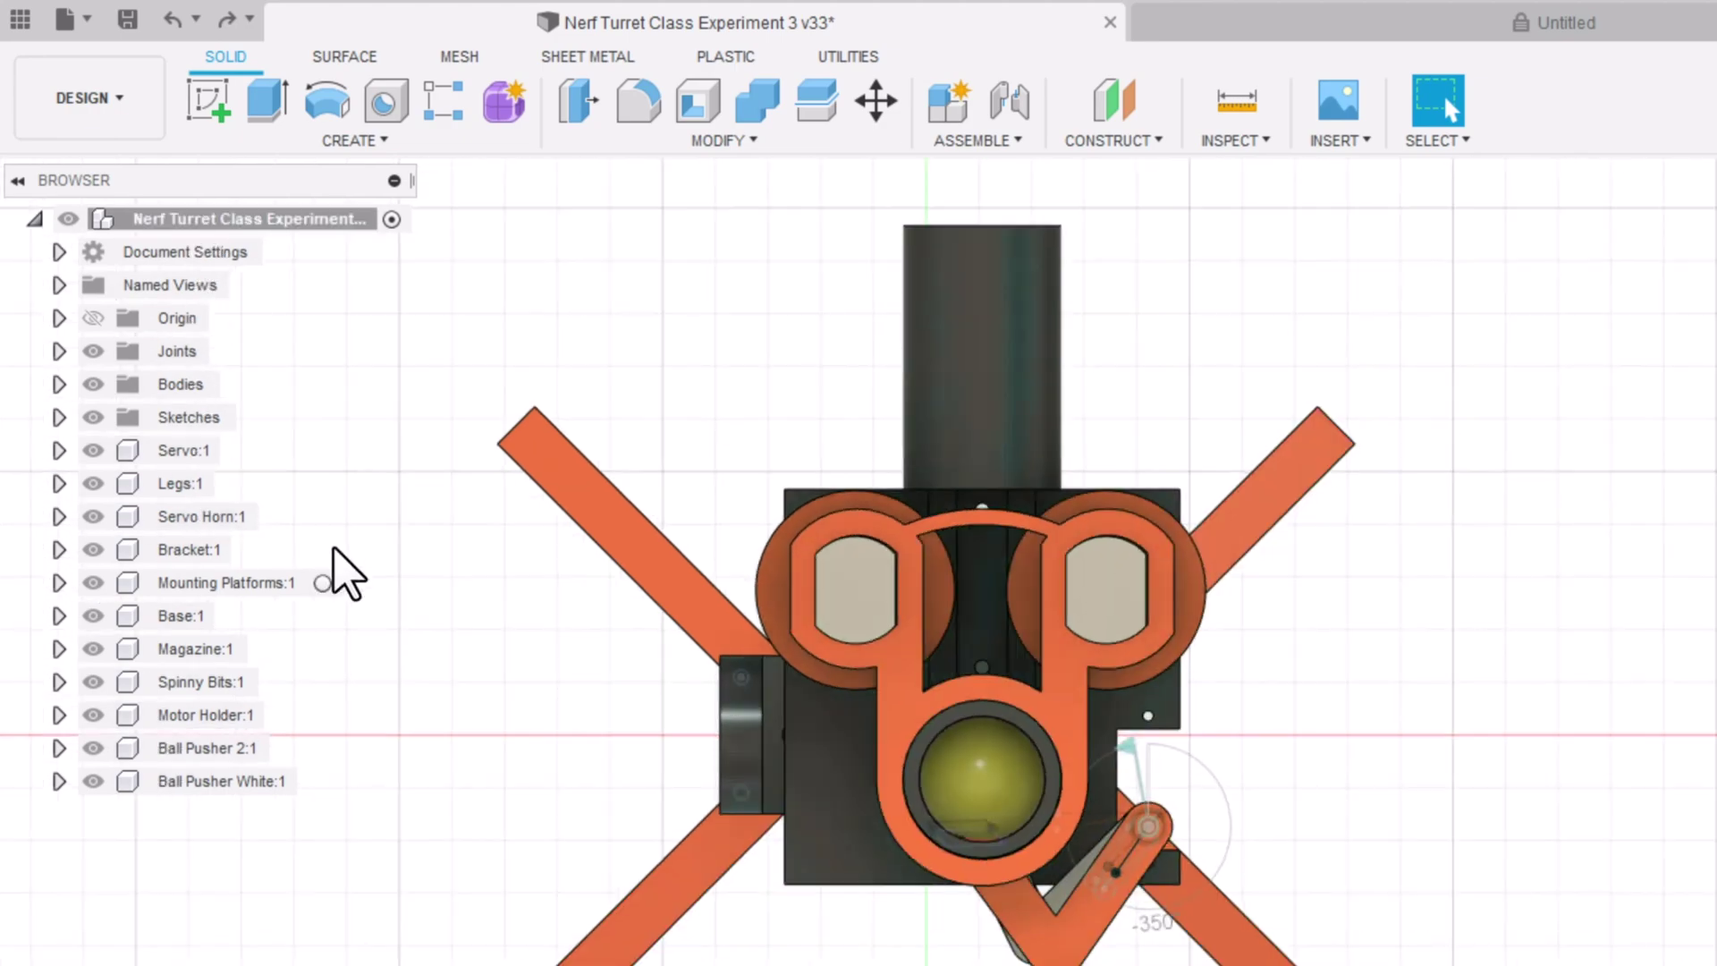
shift+middle_drag(414, 632, 679, 572)
click(90, 651)
shift+middle_drag(429, 649, 489, 654)
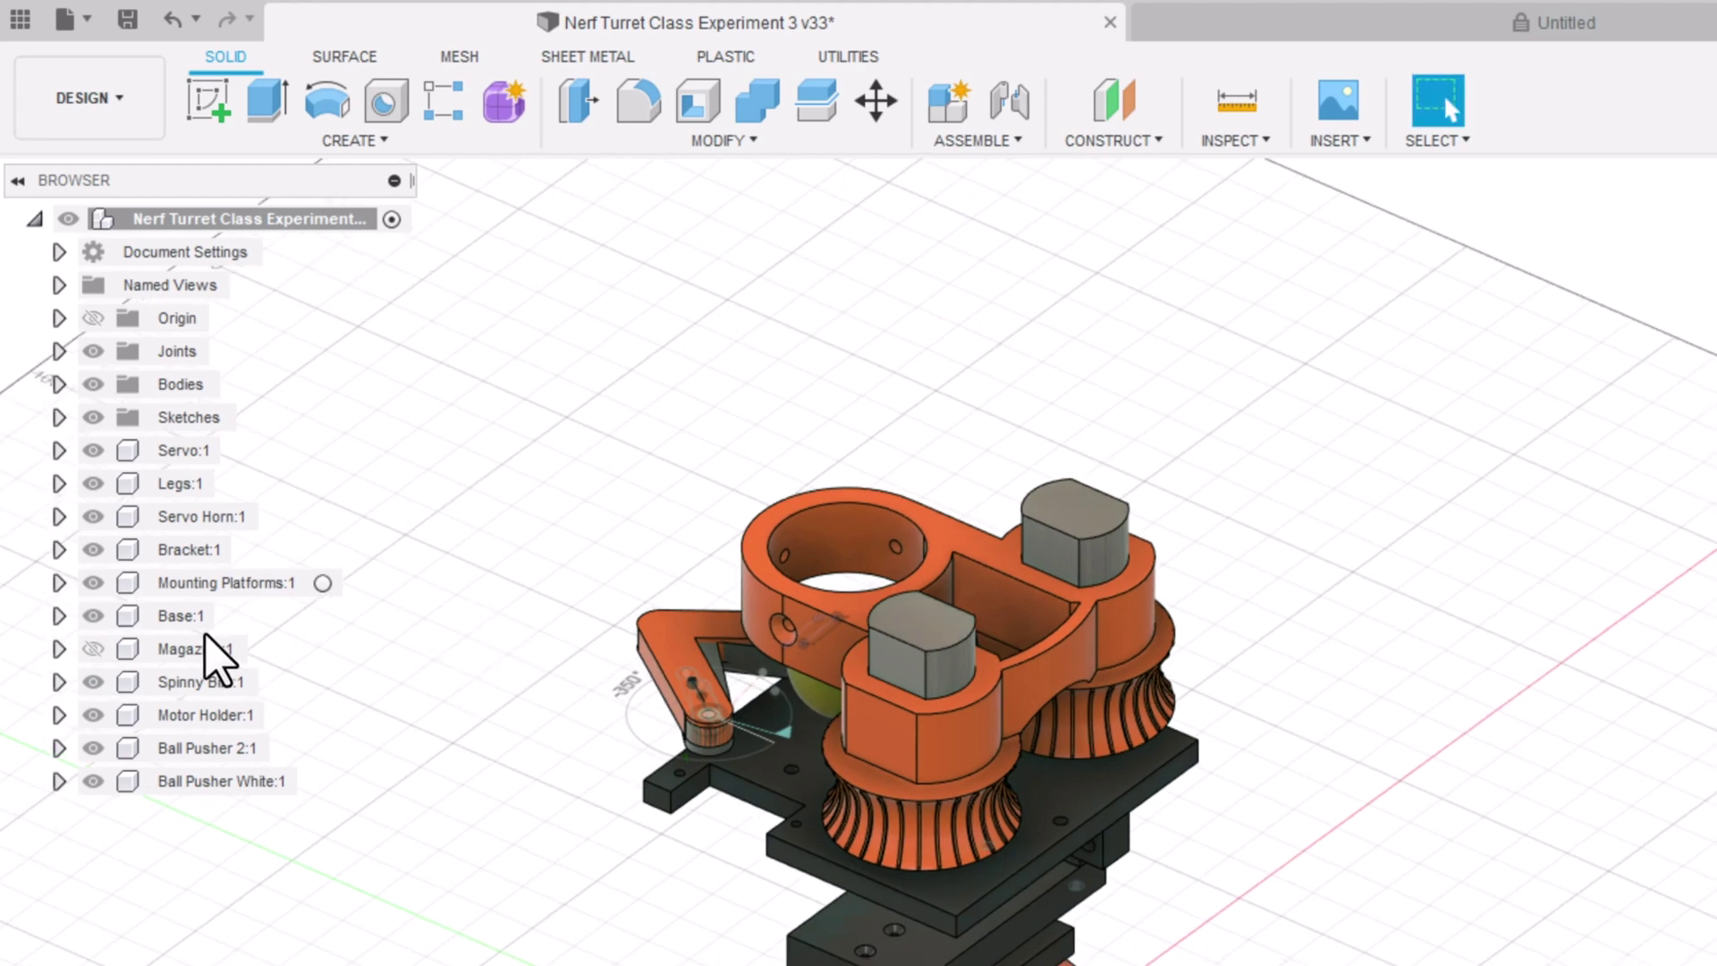
click(87, 651)
click(91, 650)
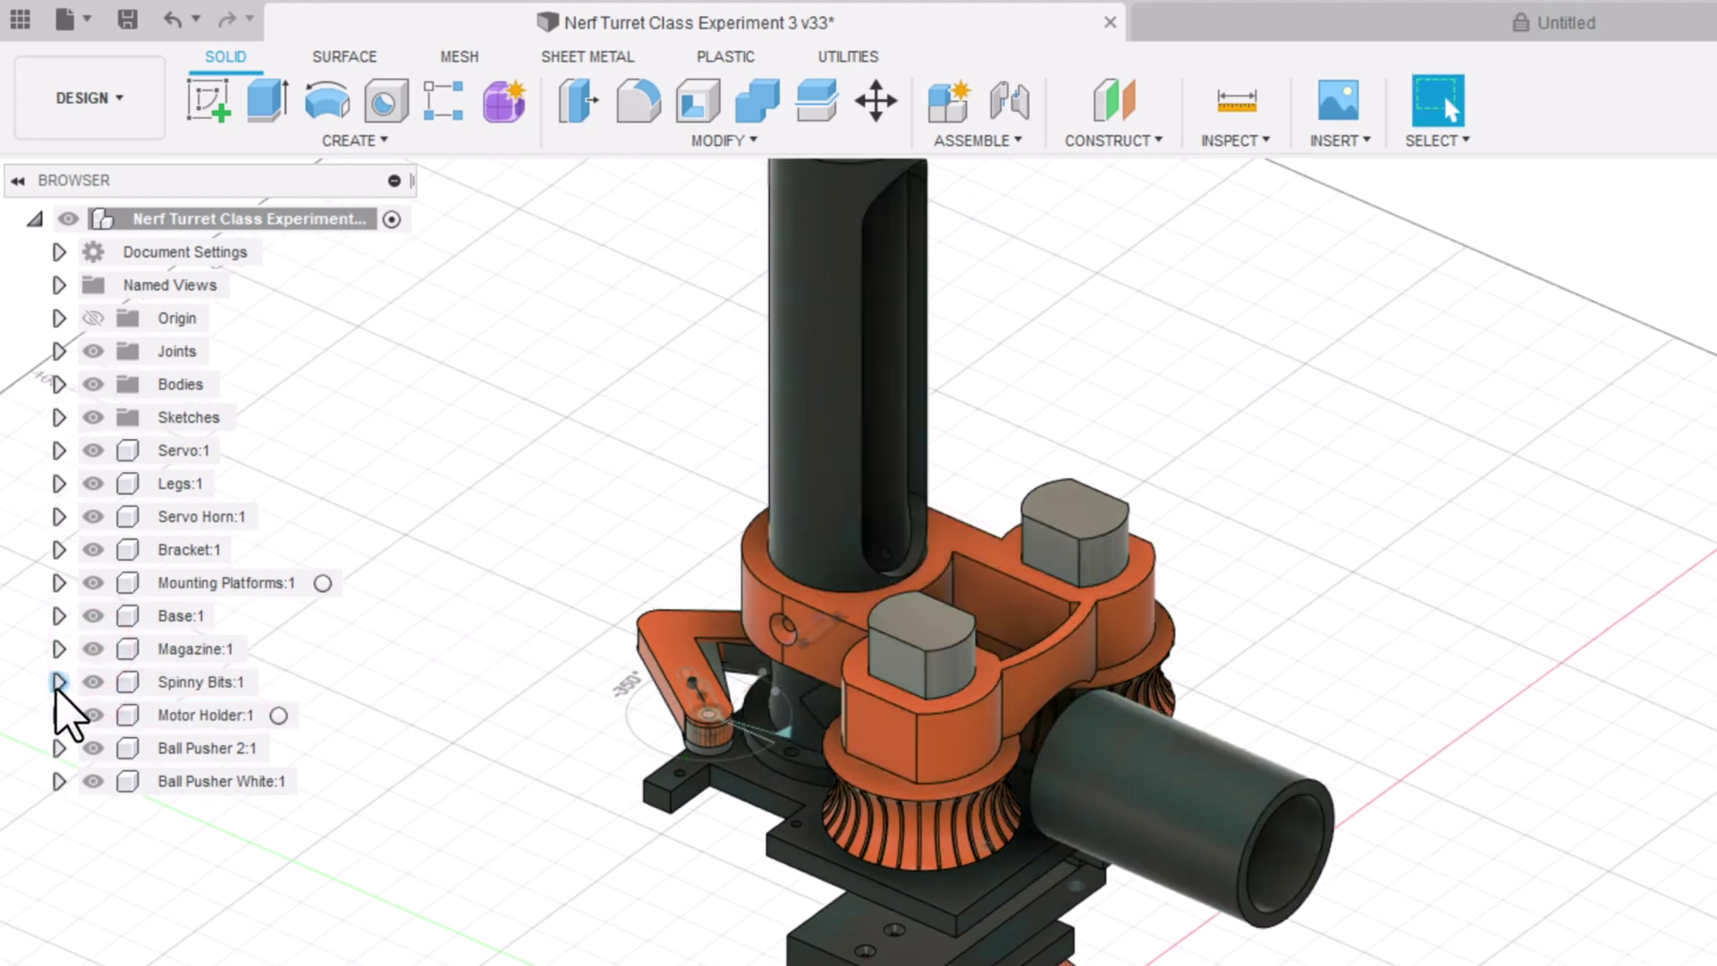
Expand the Magazine component and its Bodies folder to list the individual bodies
click(59, 649)
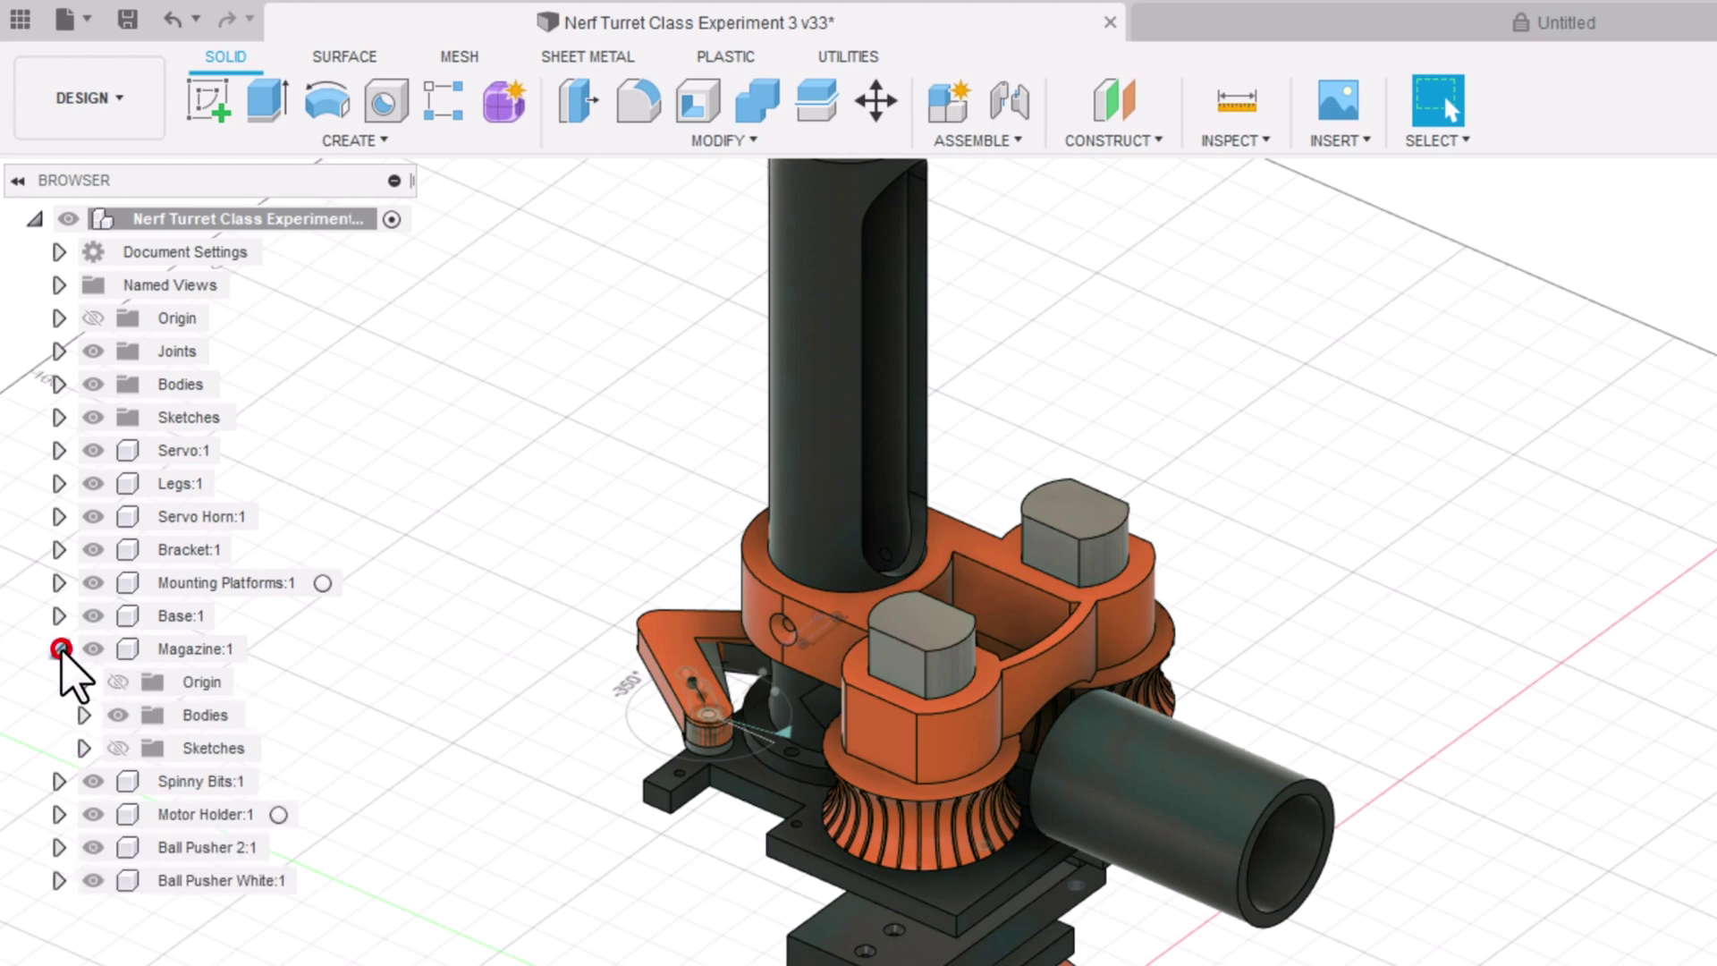
click(59, 649)
click(59, 649)
click(83, 714)
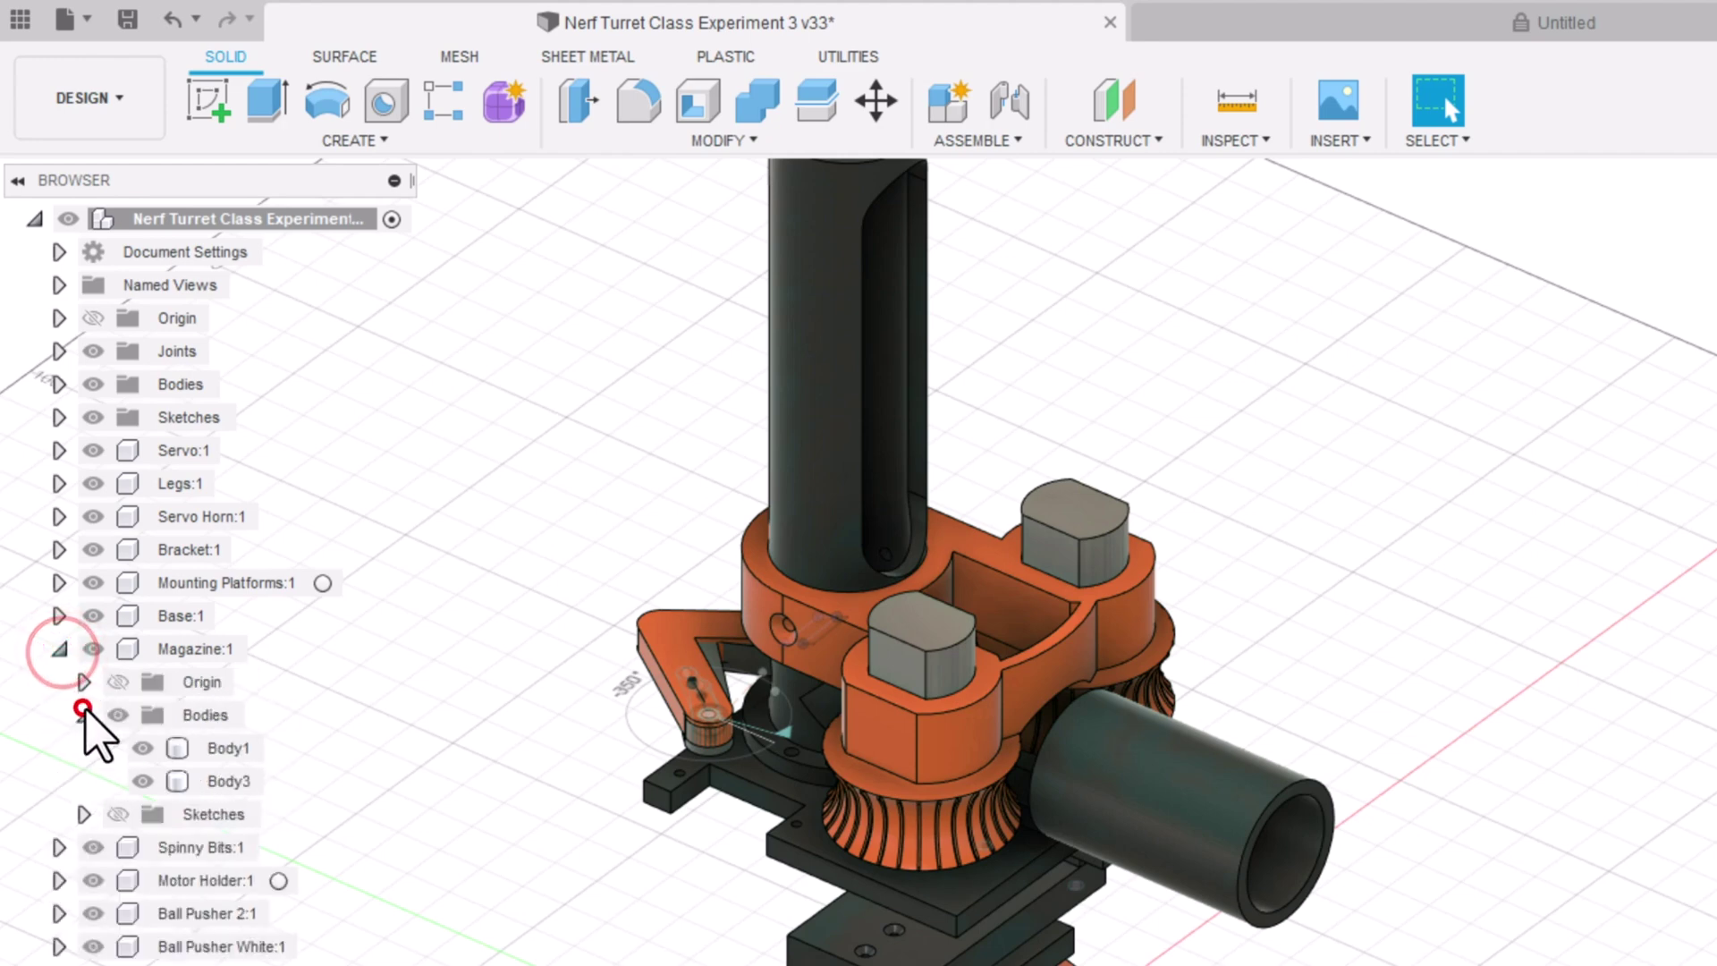
Toggle the visibility of Body1, Body3 and the Magazine's whole Bodies folder off and on, and collapse the component
click(142, 748)
click(141, 748)
click(141, 780)
click(141, 781)
click(141, 747)
click(141, 781)
click(147, 748)
click(118, 714)
click(118, 715)
click(141, 747)
click(142, 781)
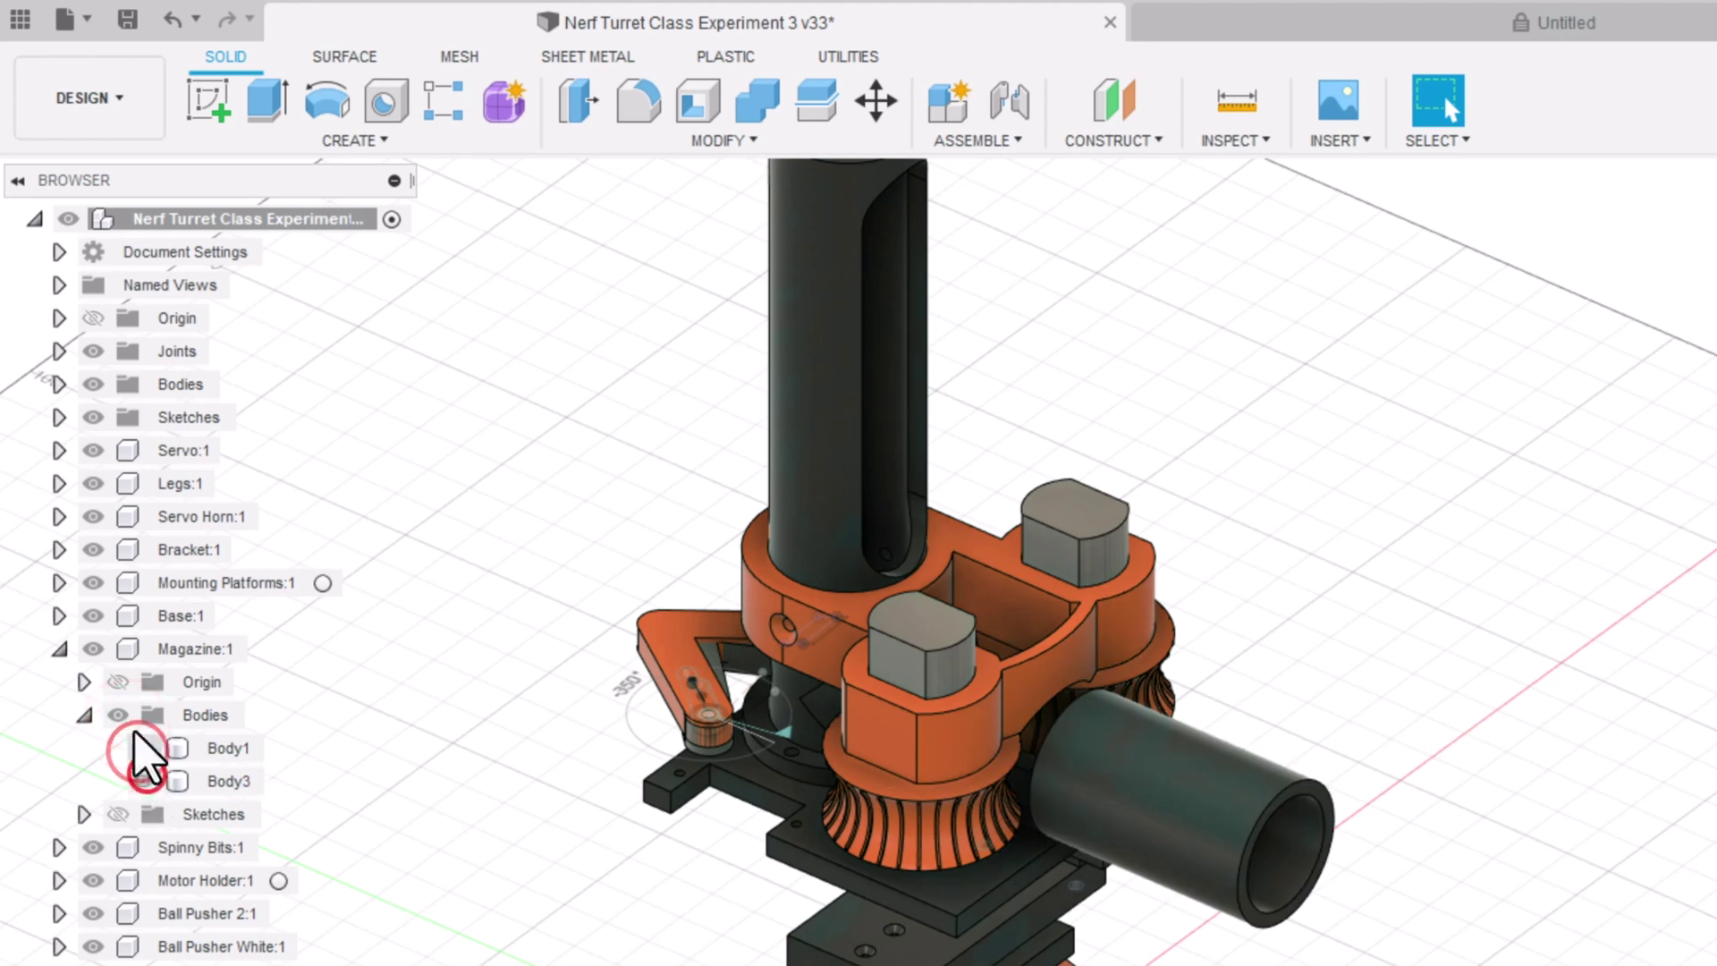
click(59, 648)
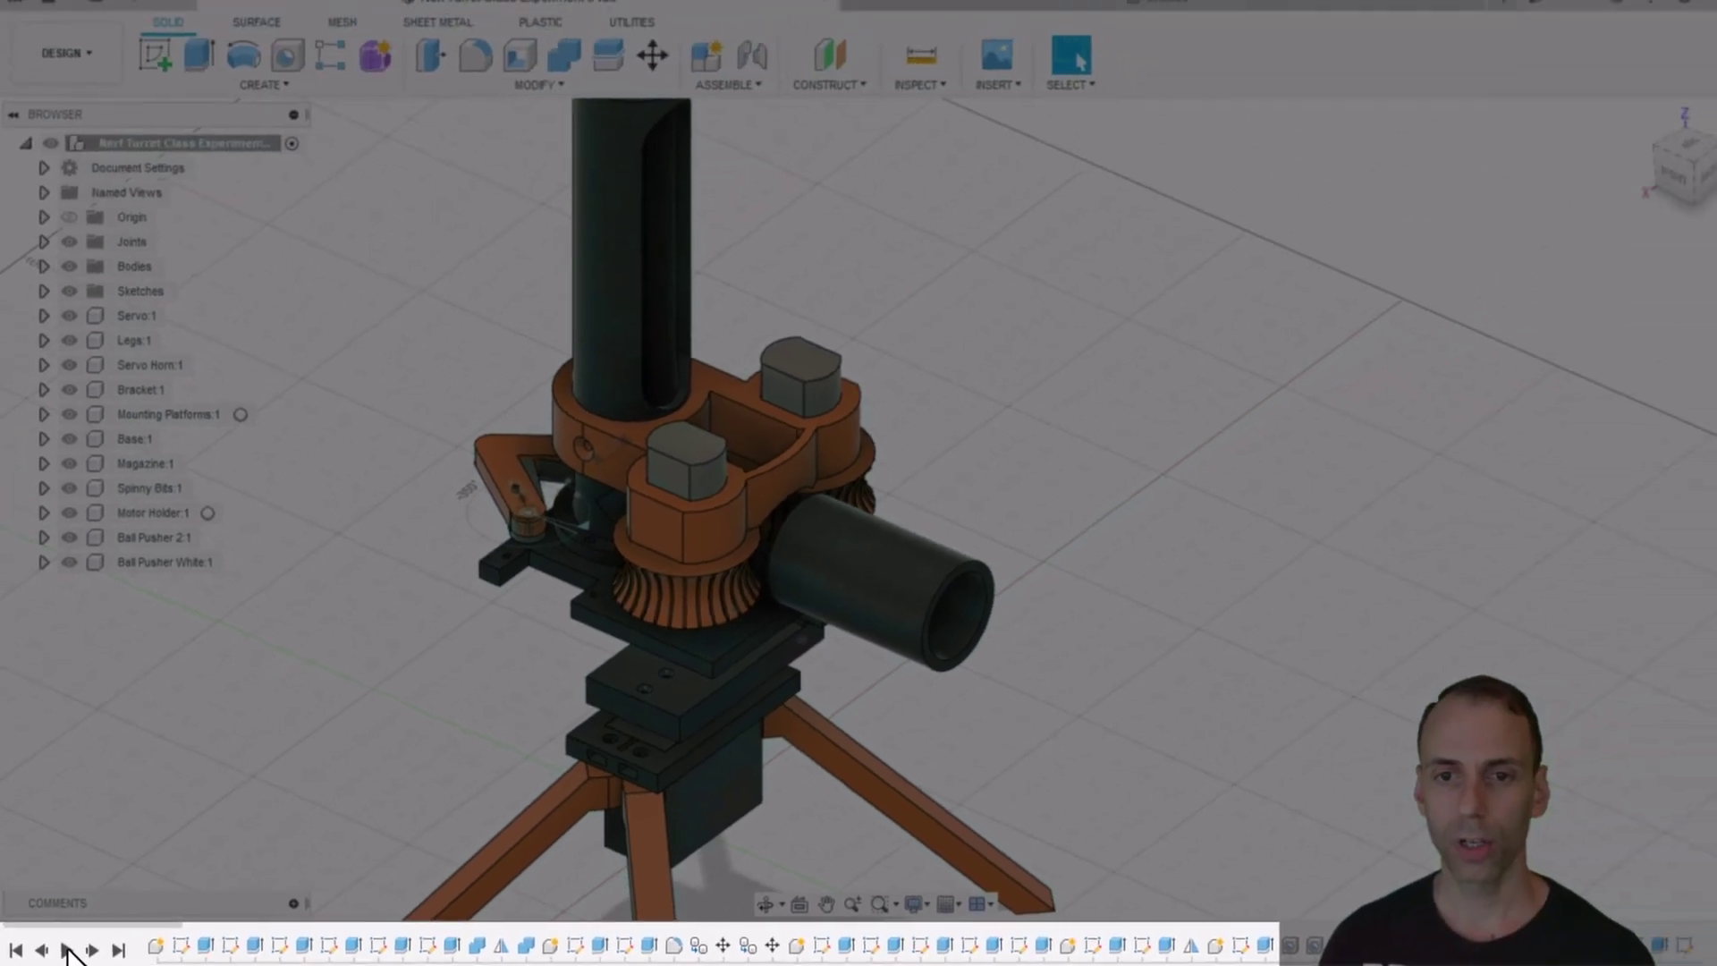
Play back the turret's design history from the timeline
click(67, 949)
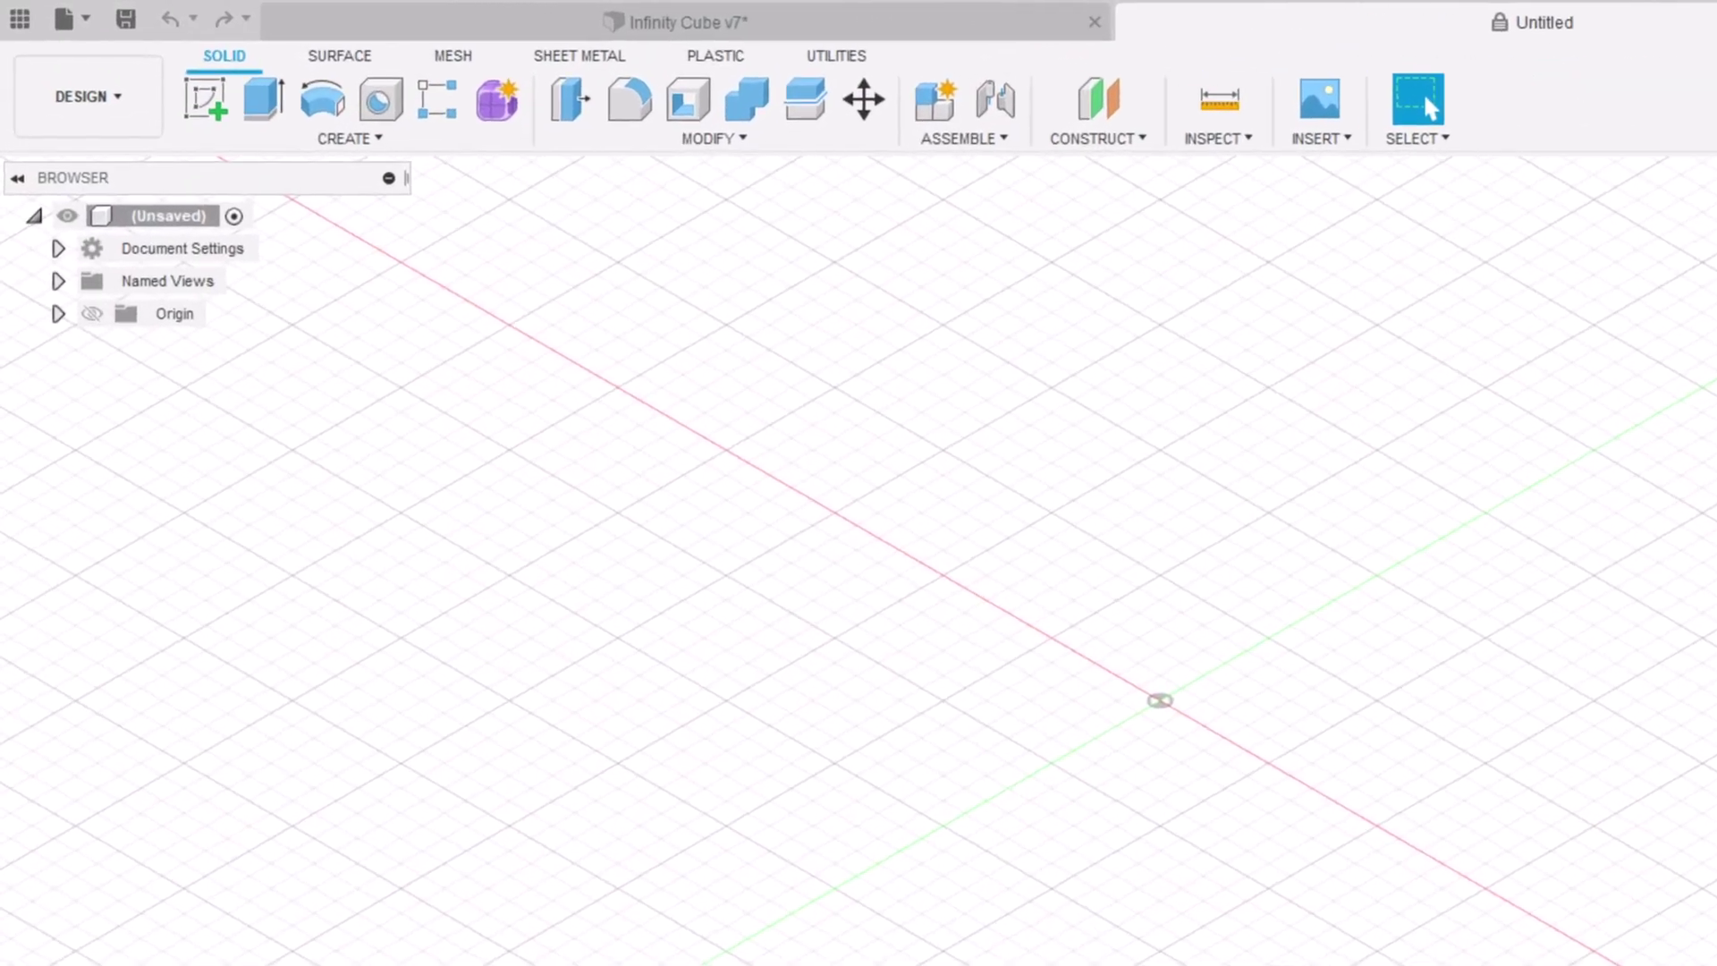
Start saving the untitled design and name it Infinity Cube
click(101, 28)
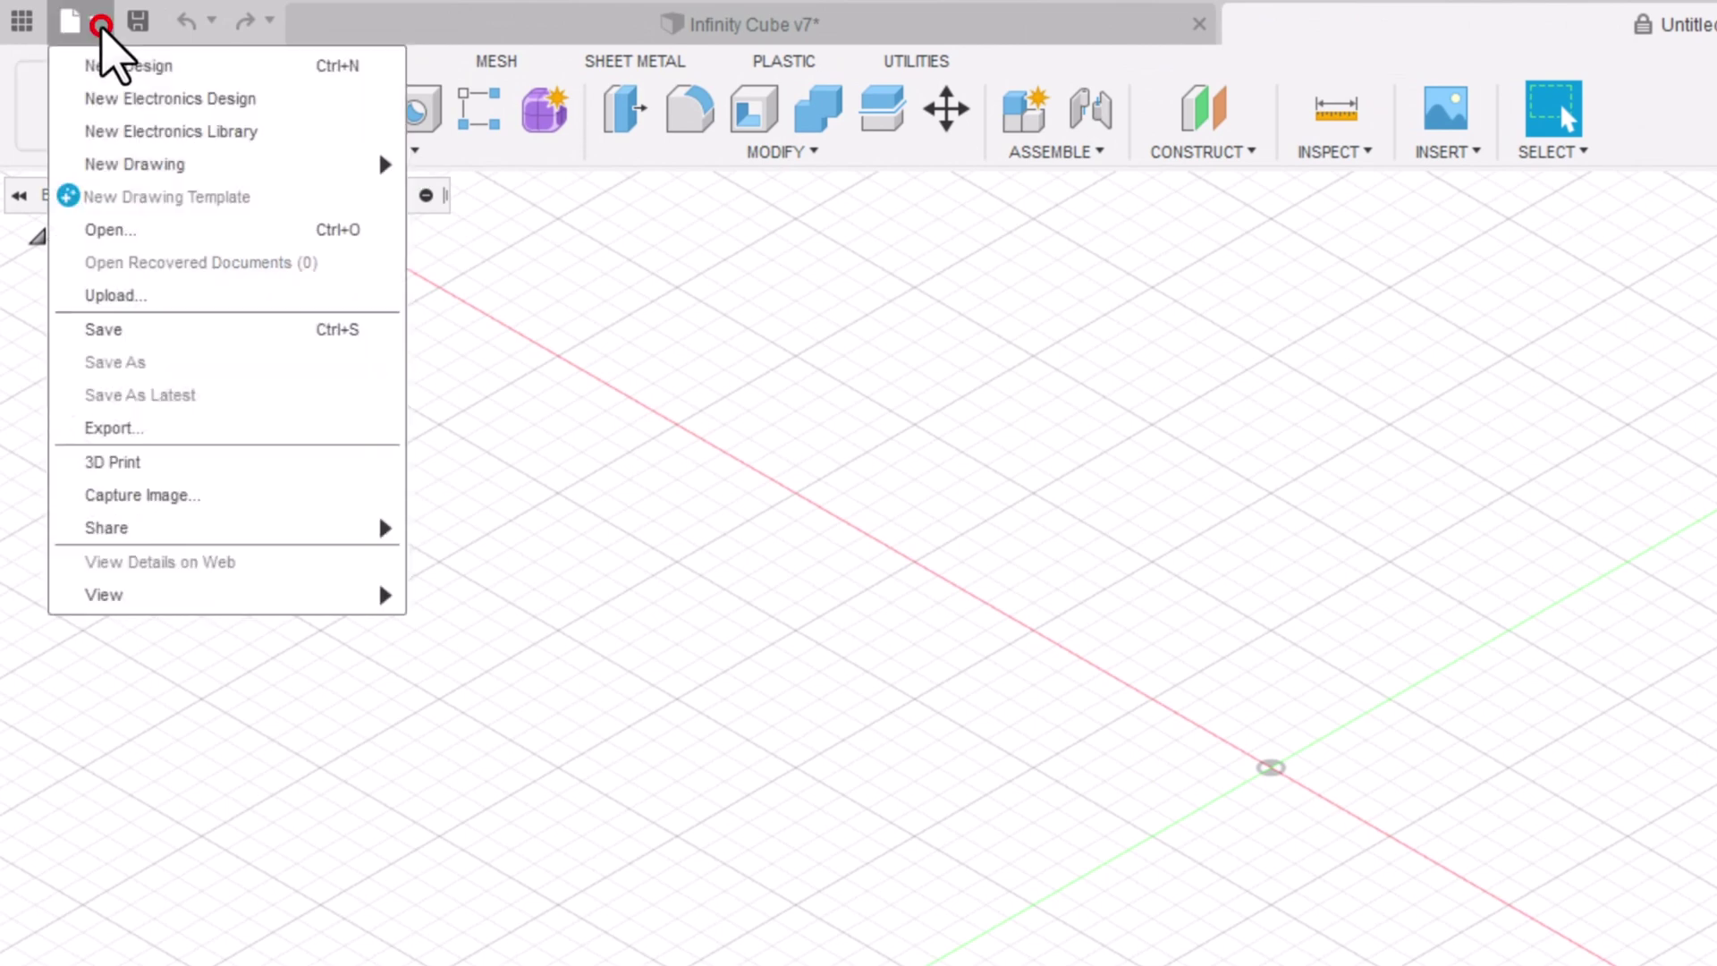
click(152, 331)
click(738, 412)
key(BackSpace)
text(Inf)
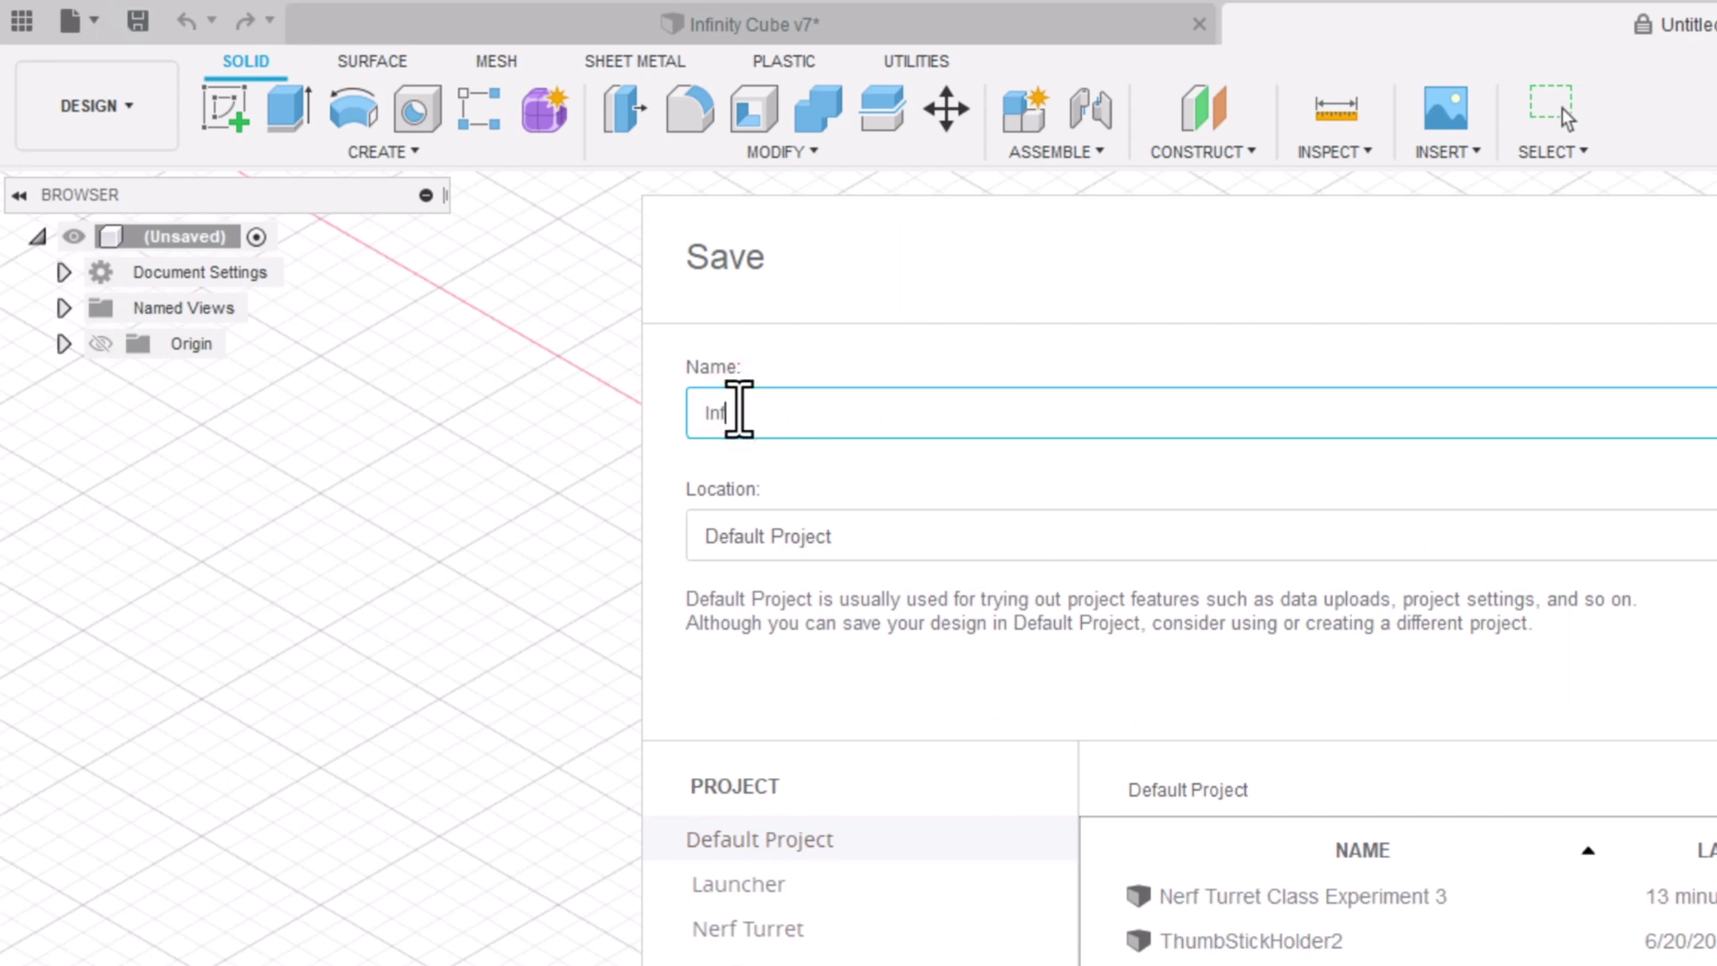
text(inity Cube)
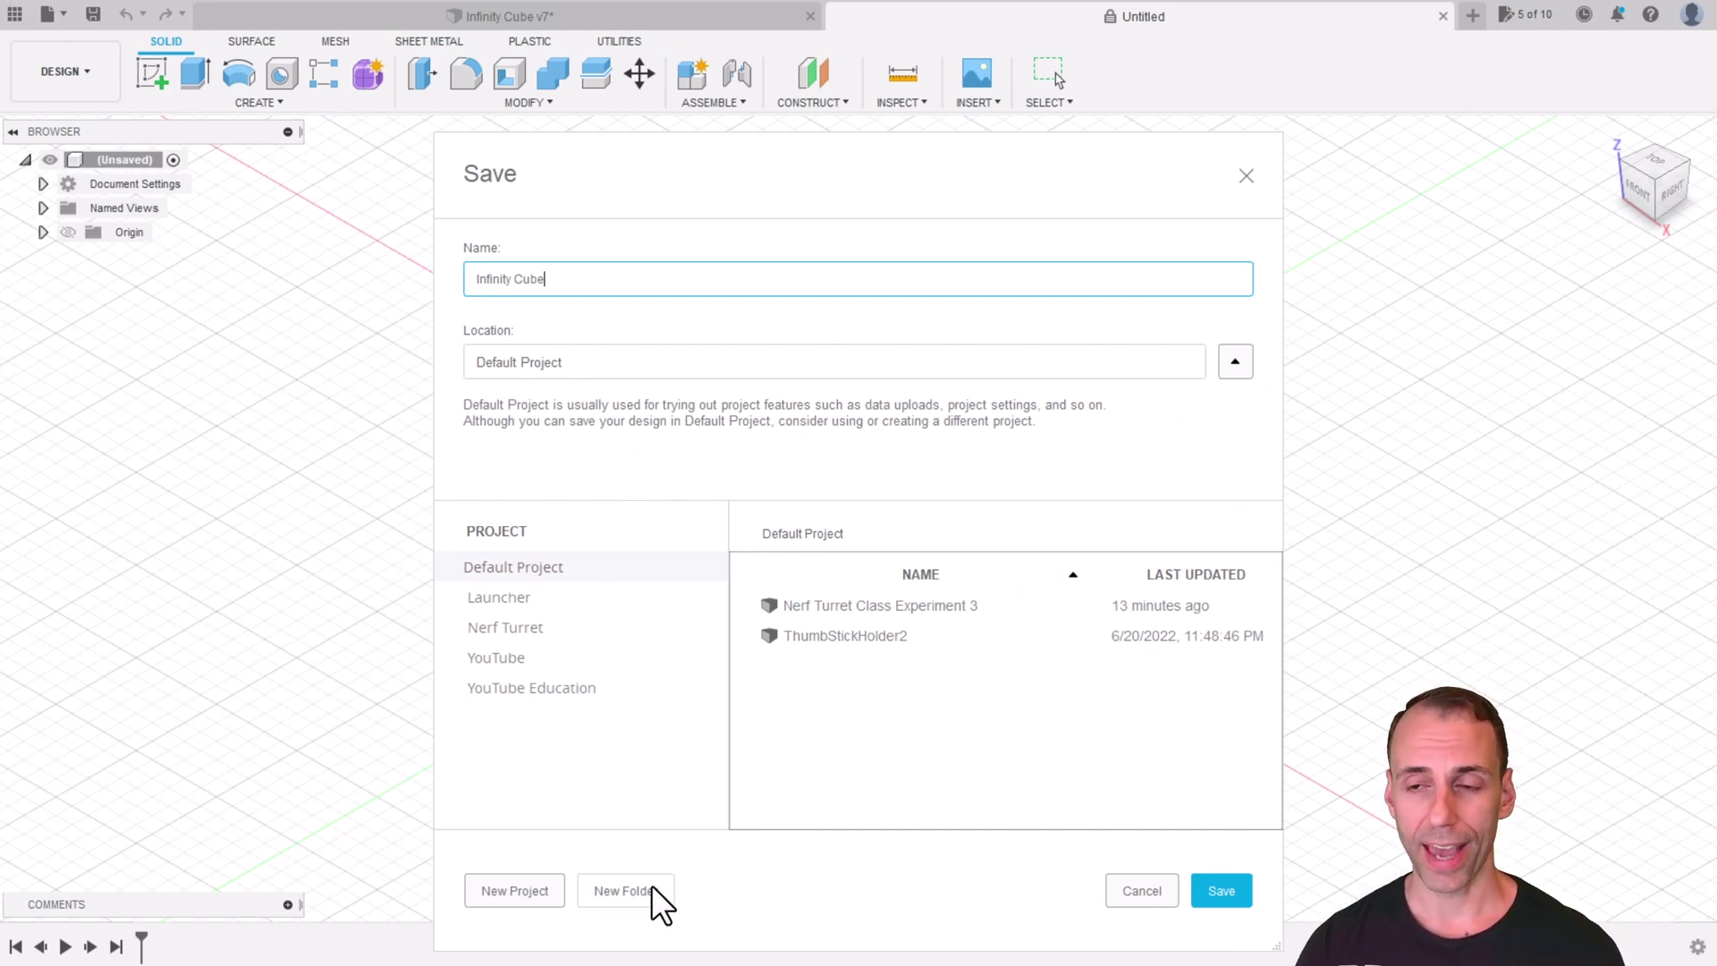
Create a new project named Education while saving the design
click(522, 890)
text(Education)
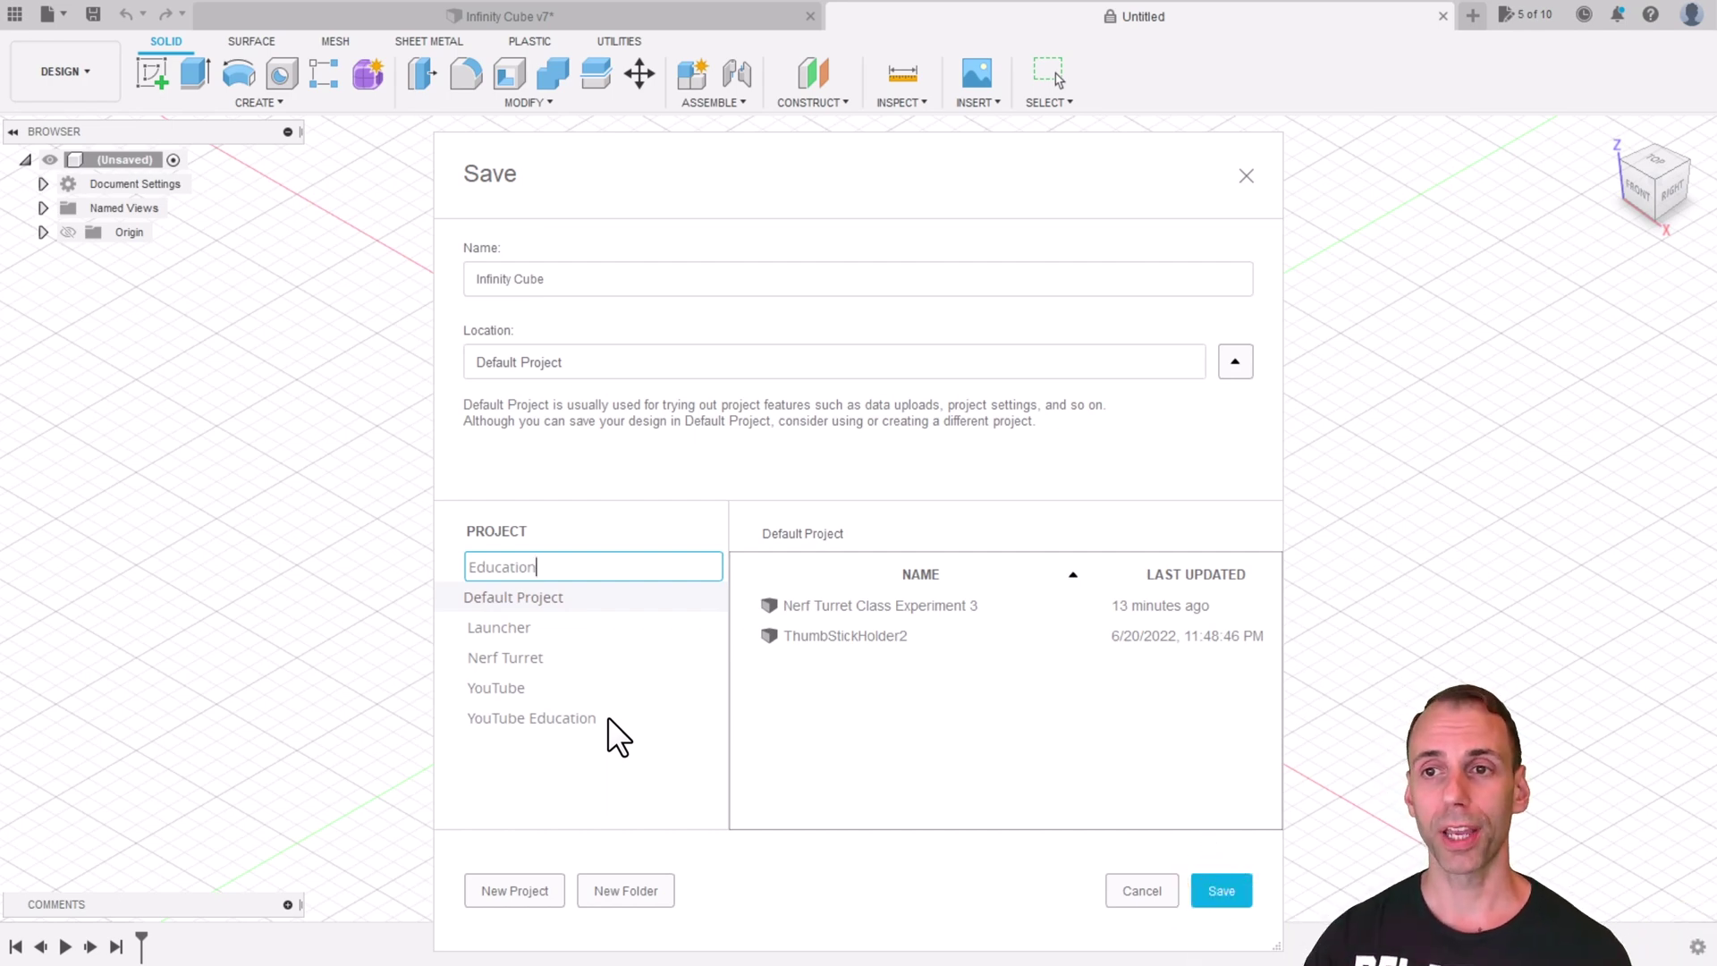
key(Return)
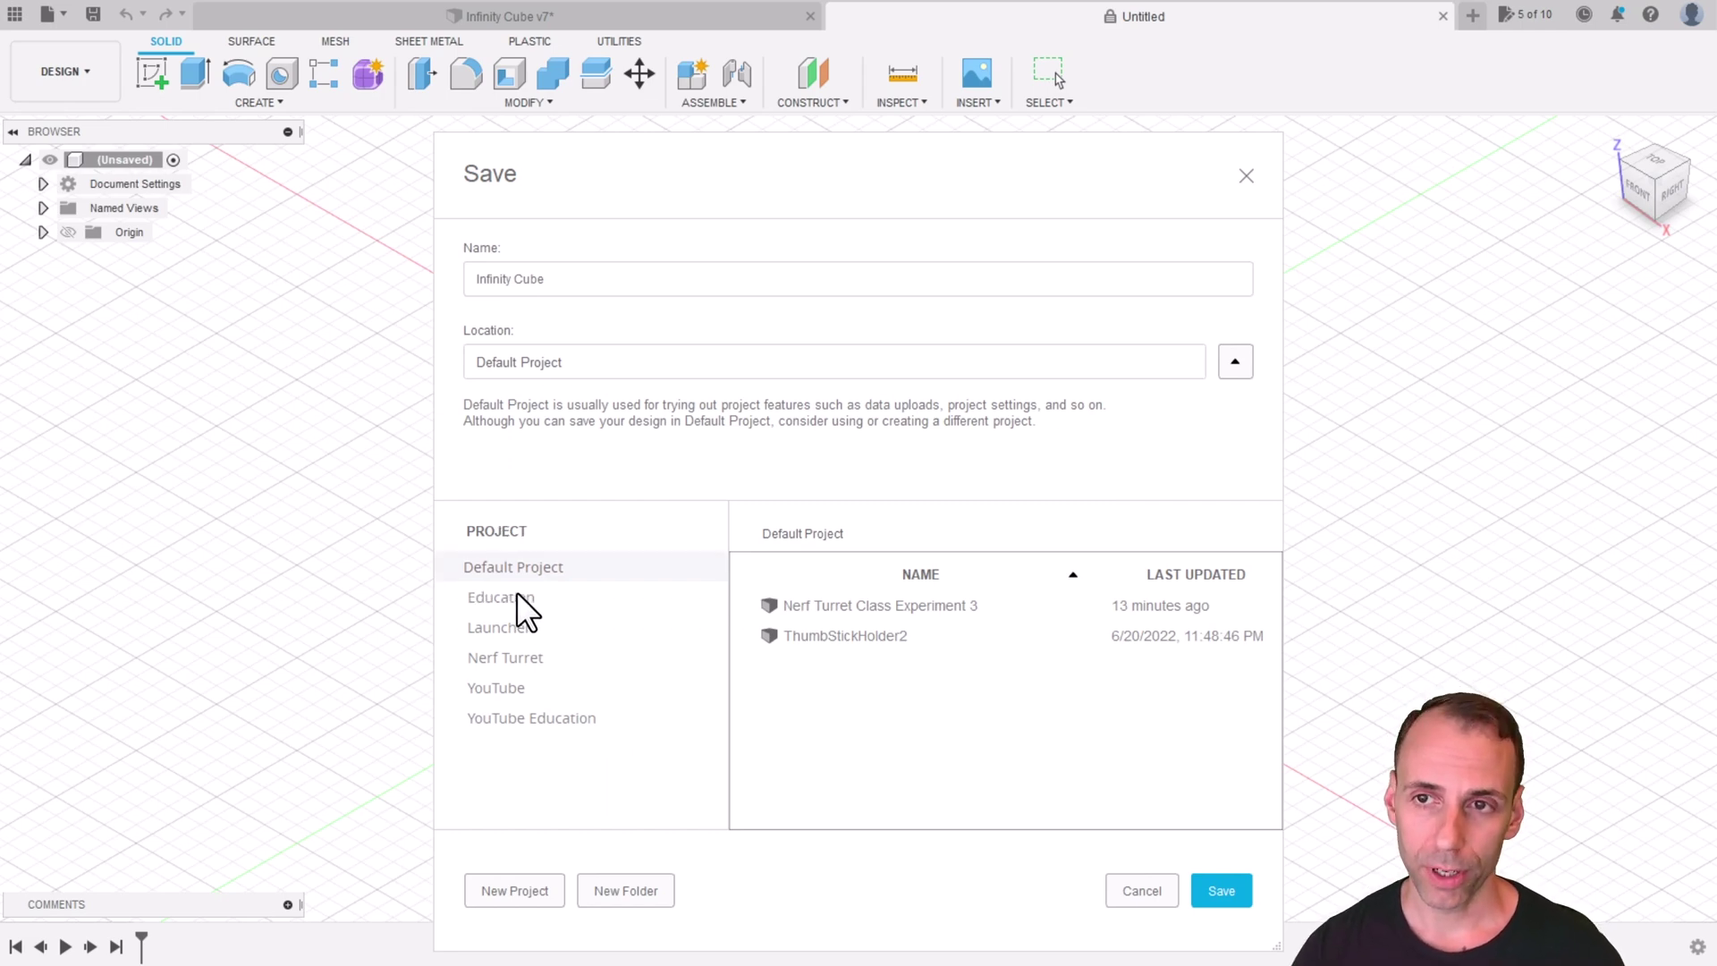
Choose the Education project as the location and save the Infinity Cube design there
click(517, 594)
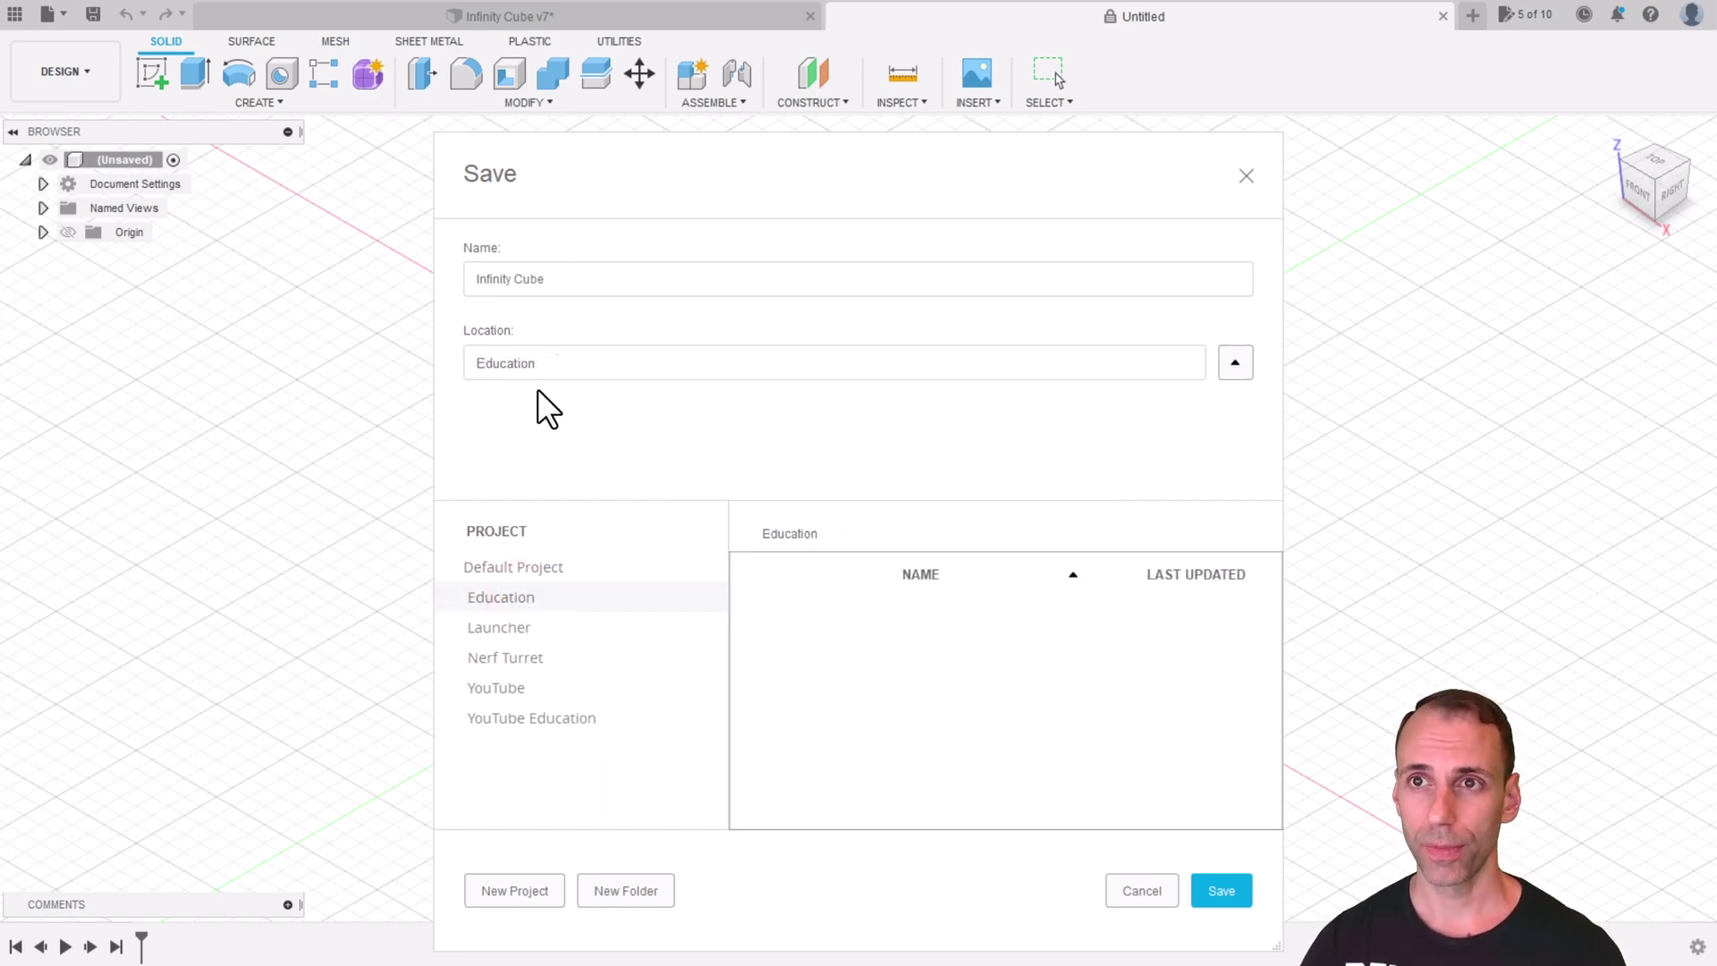
drag(555, 278, 460, 275)
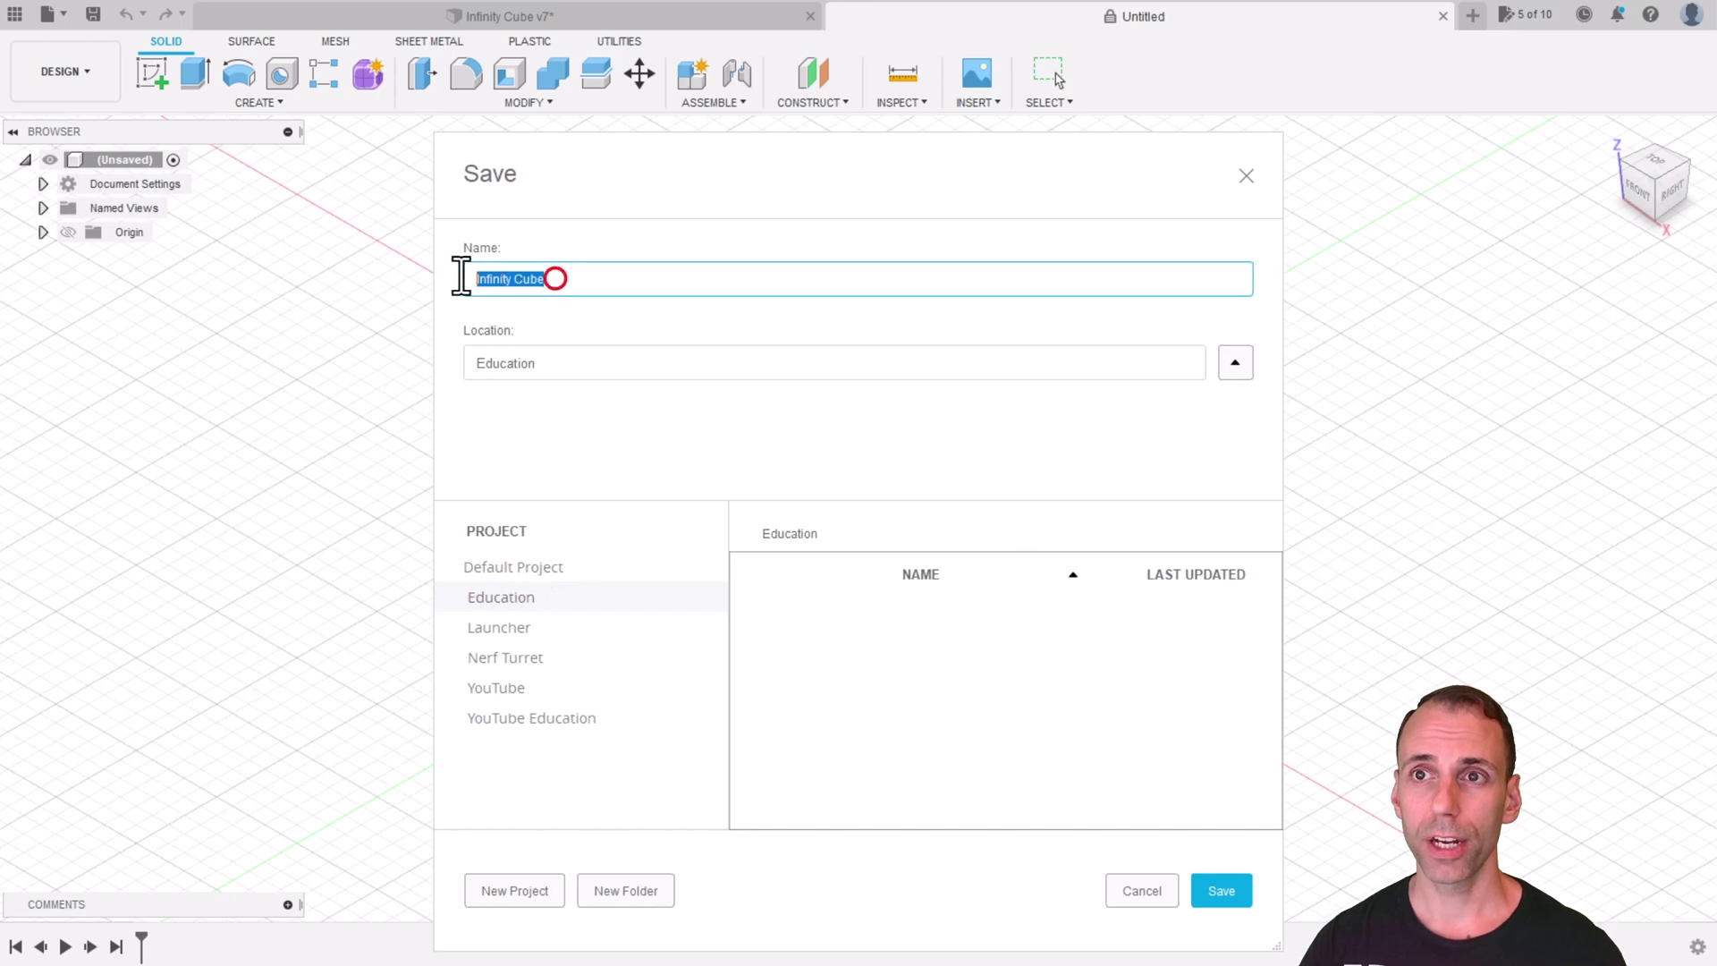
click(517, 356)
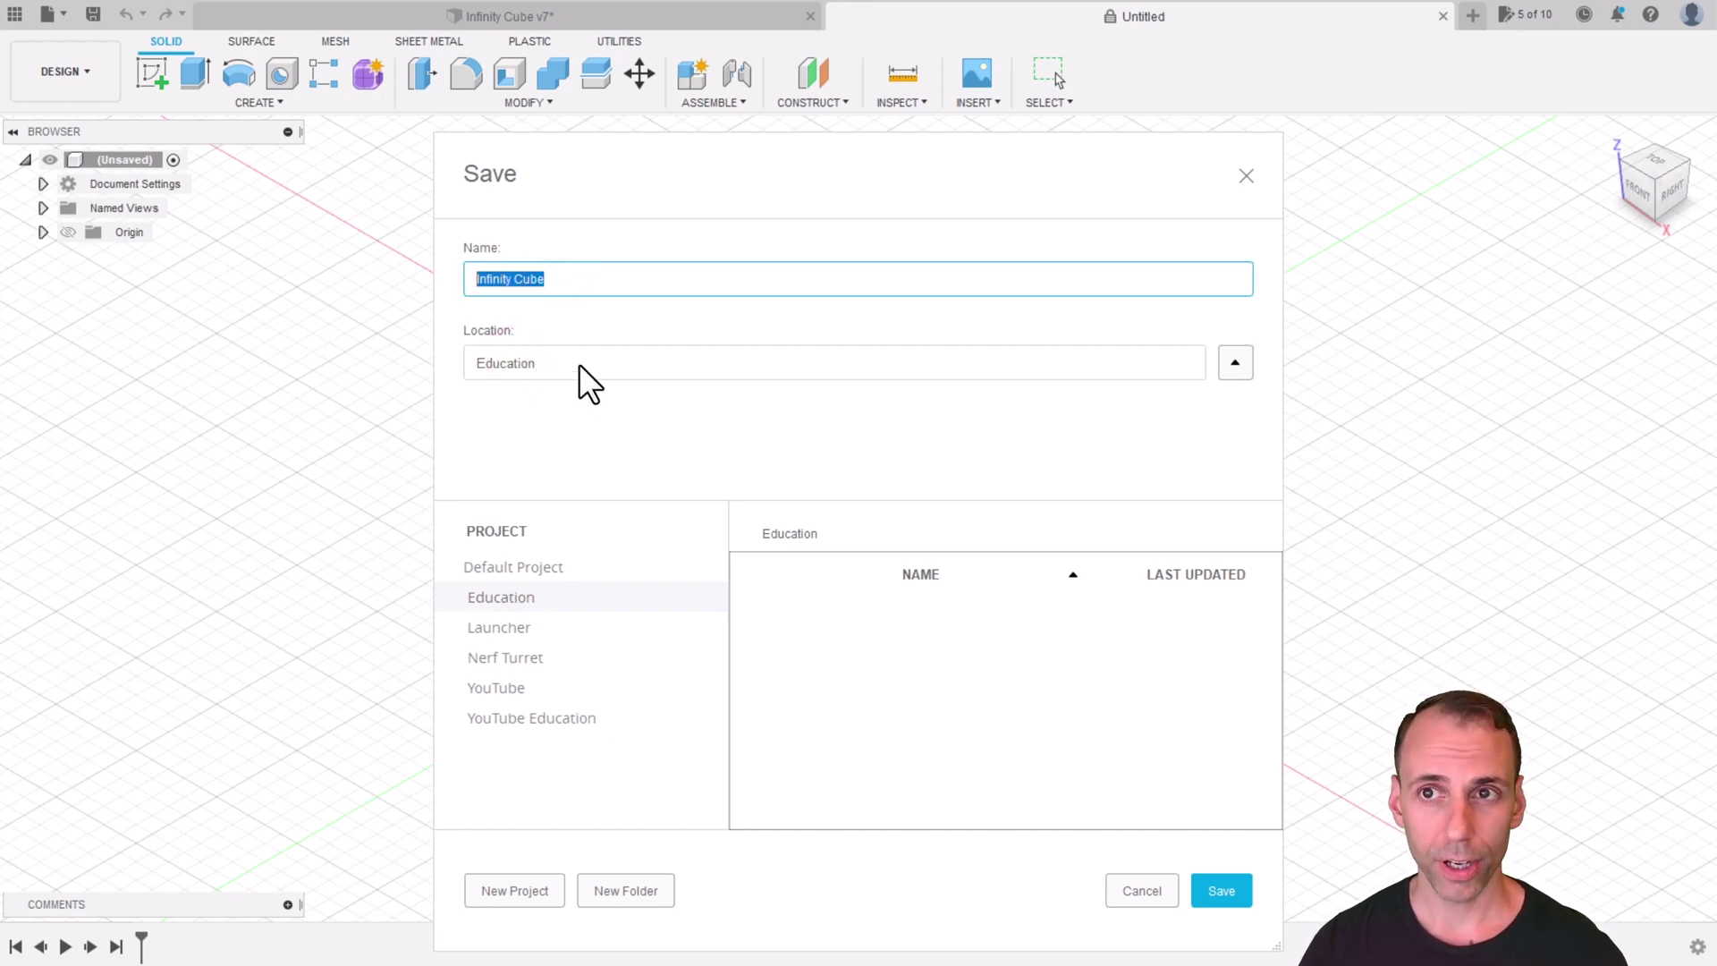
click(1222, 890)
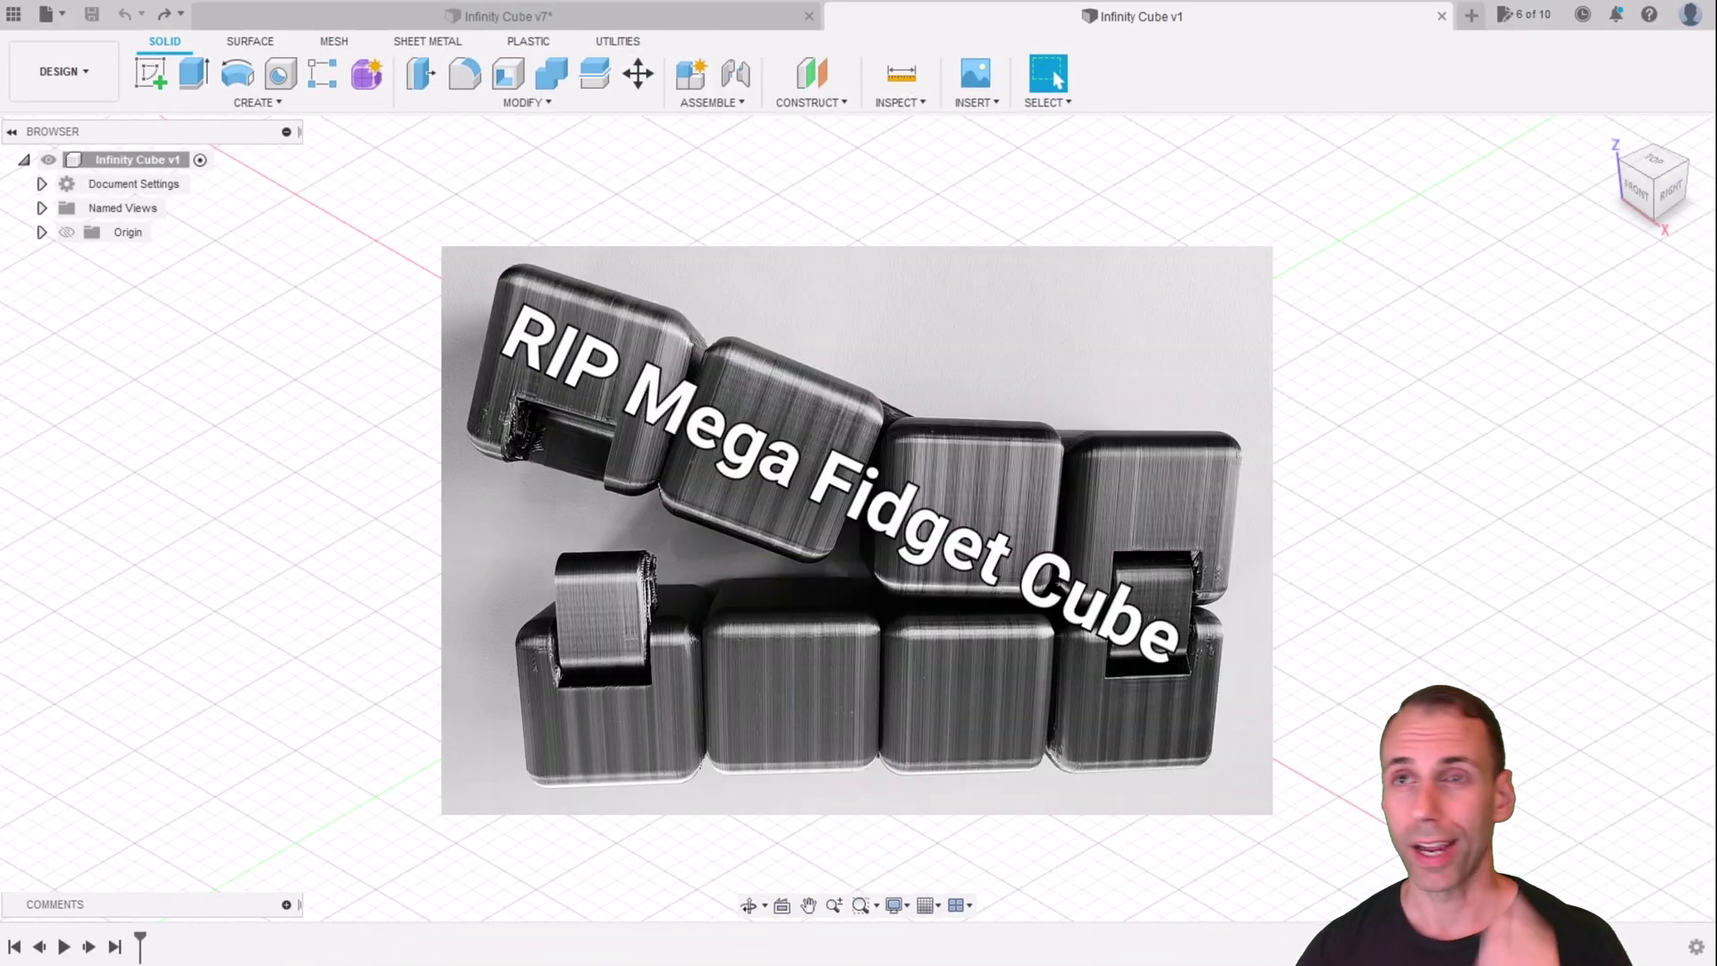
Bring up the finished Infinity Cube v7 design, clear the selection and examine the block assembly from several angles
click(587, 18)
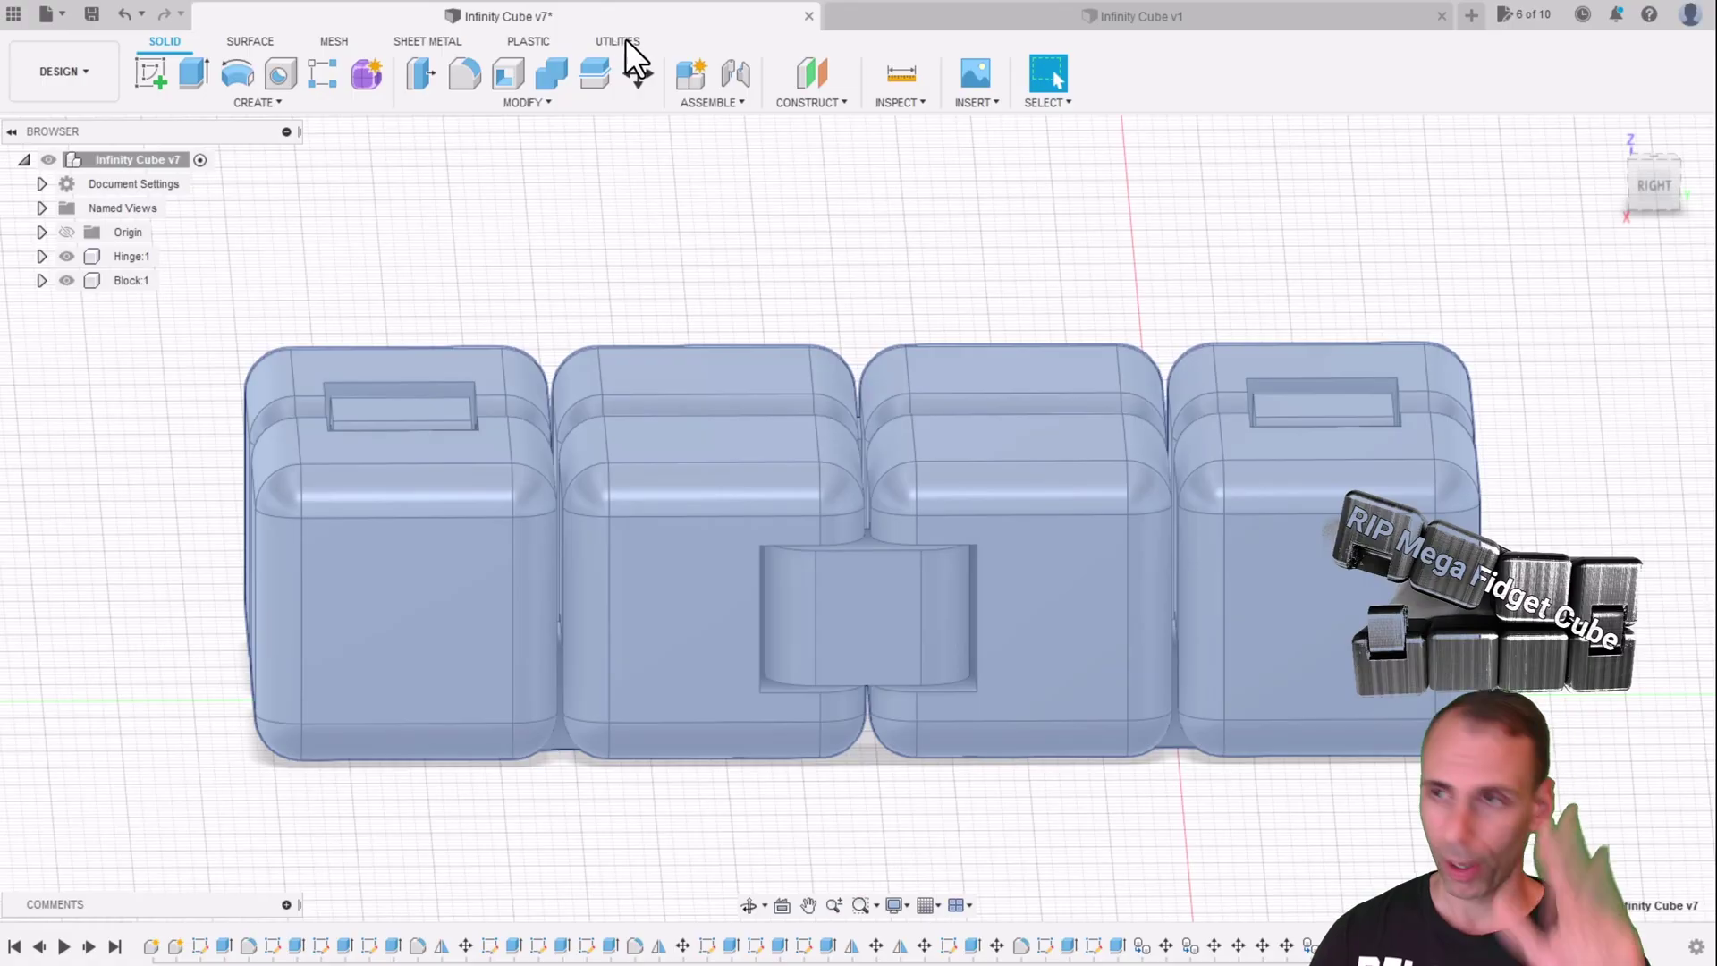
shift+middle_drag(546, 332, 614, 299)
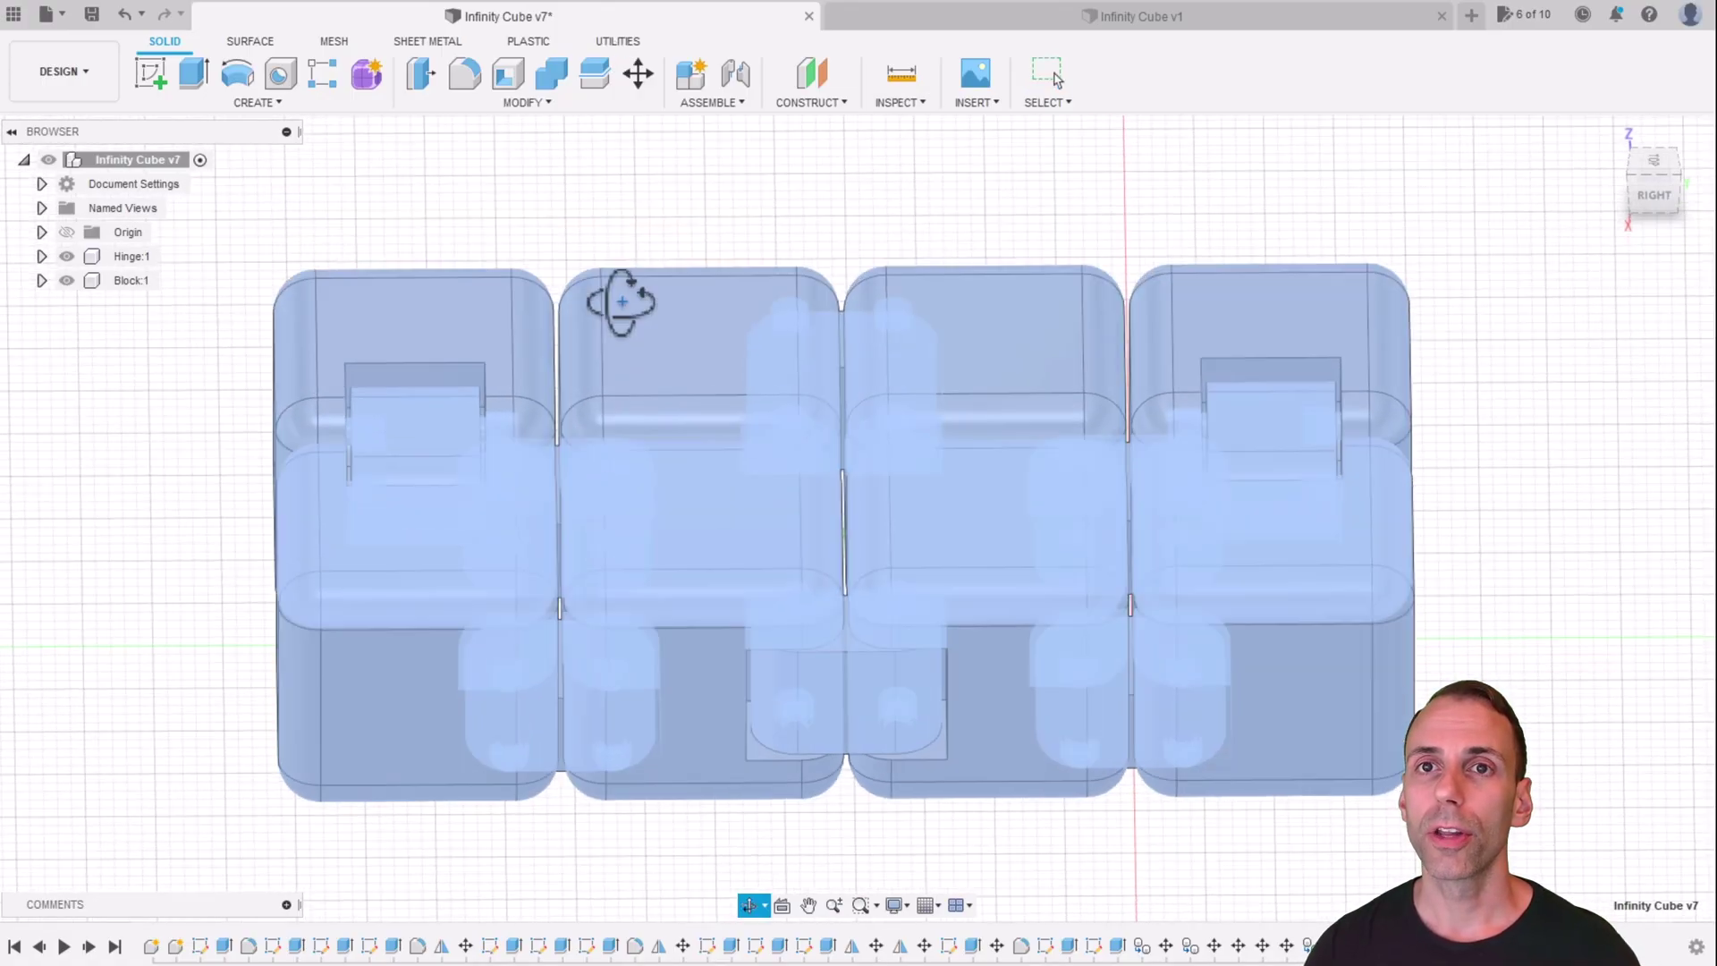
click(793, 167)
shift+middle_drag(679, 417, 694, 393)
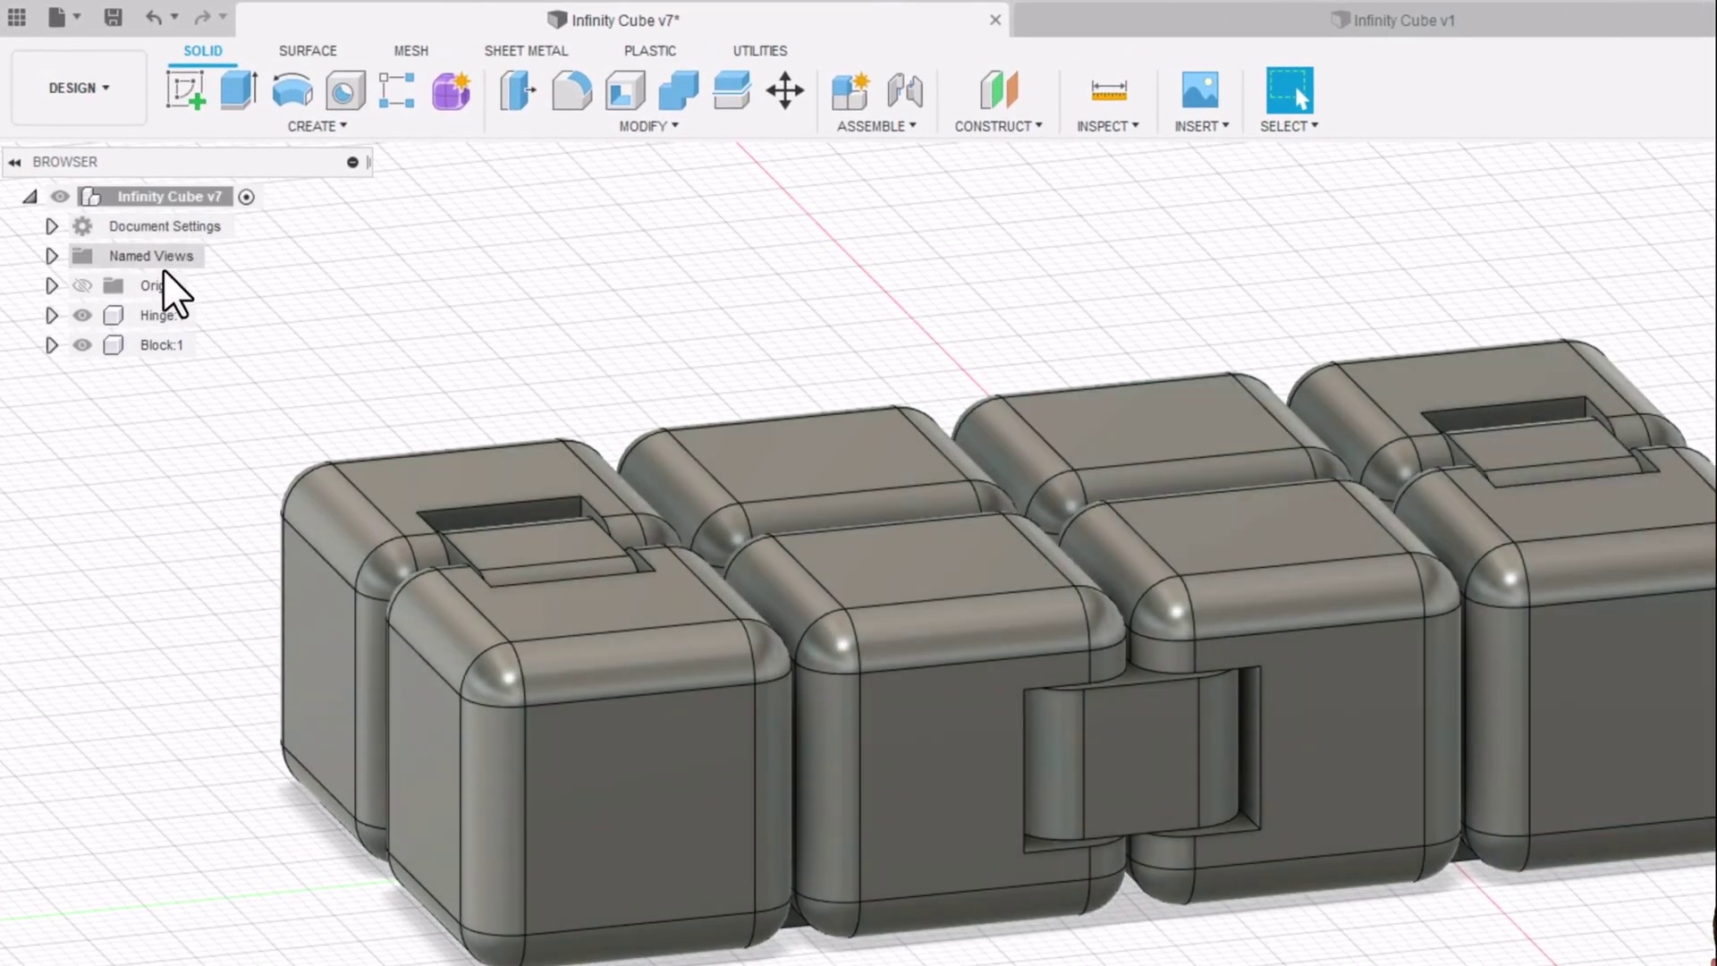
Activate the Hinge component, examine the hinges between the blocks, and activate the Block component instead
click(161, 322)
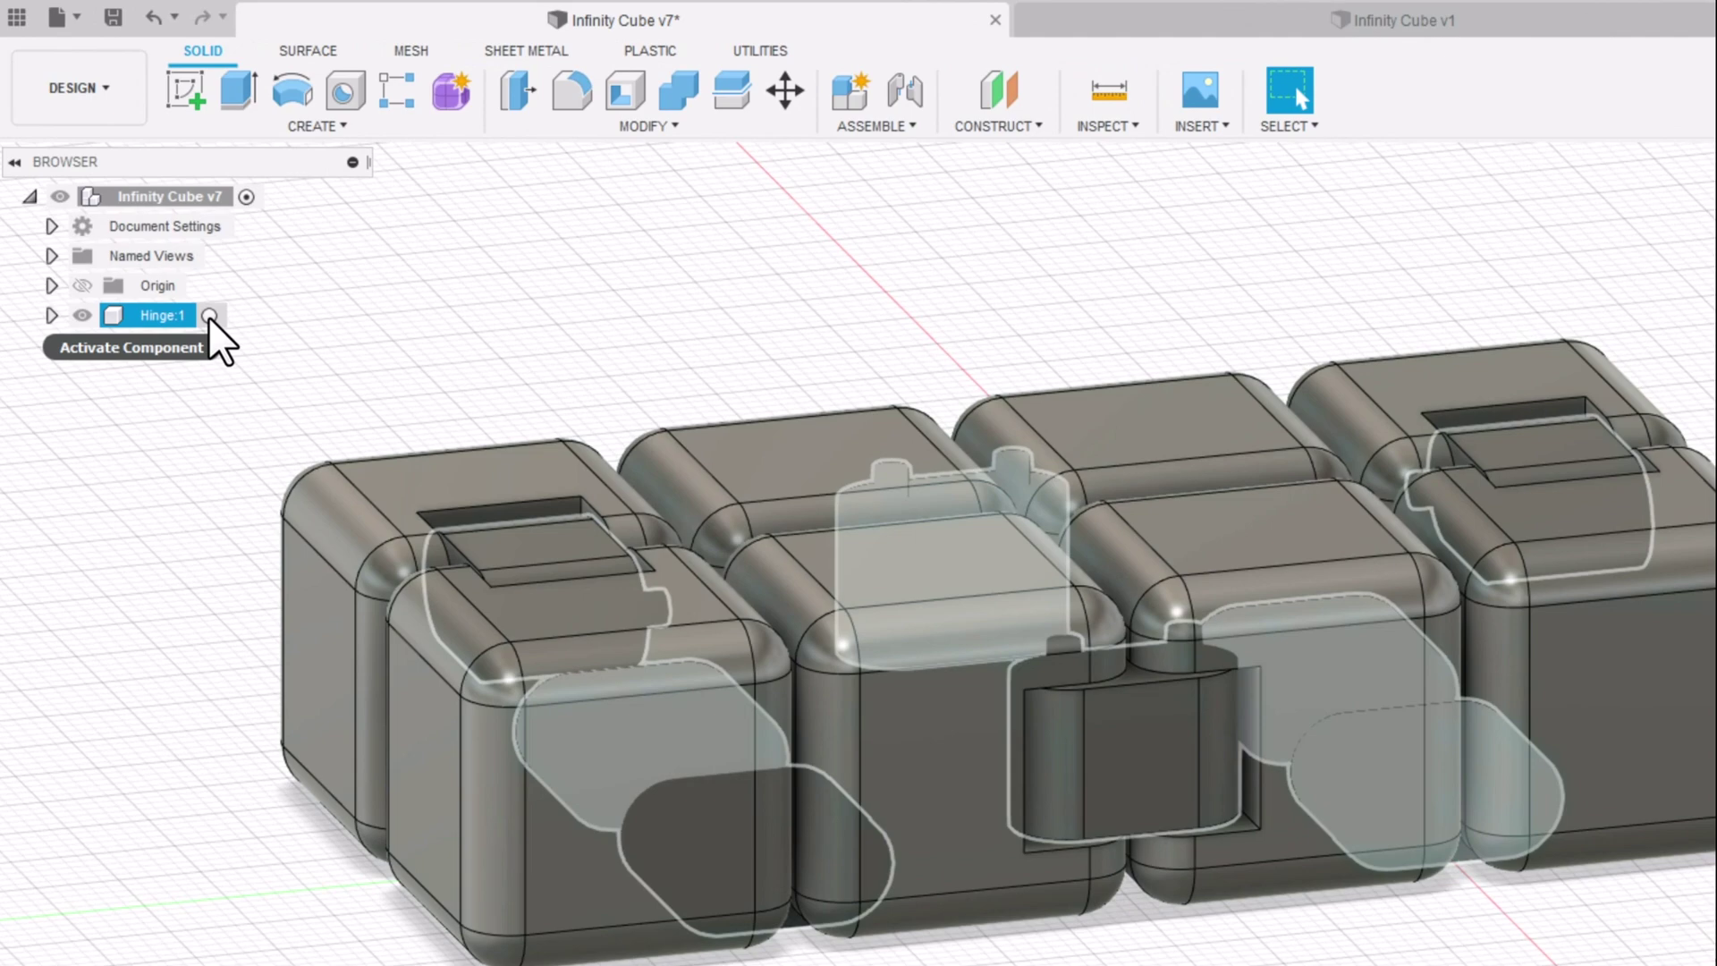
click(210, 317)
click(789, 327)
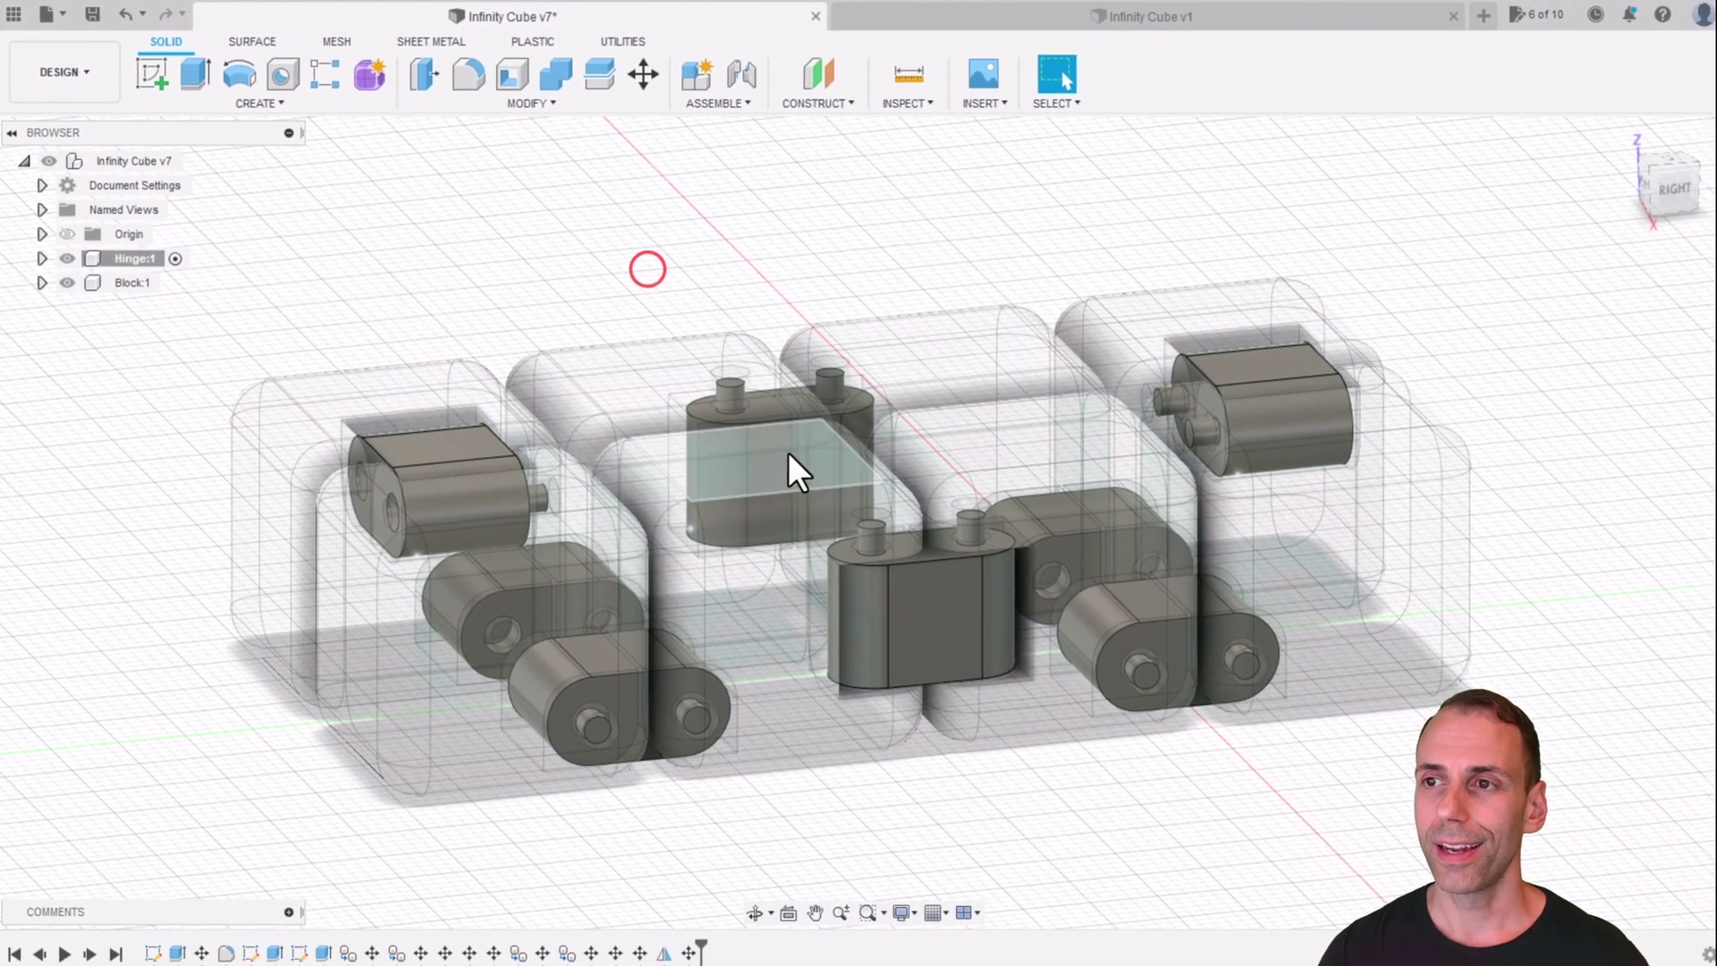
shift+middle_drag(787, 453, 836, 498)
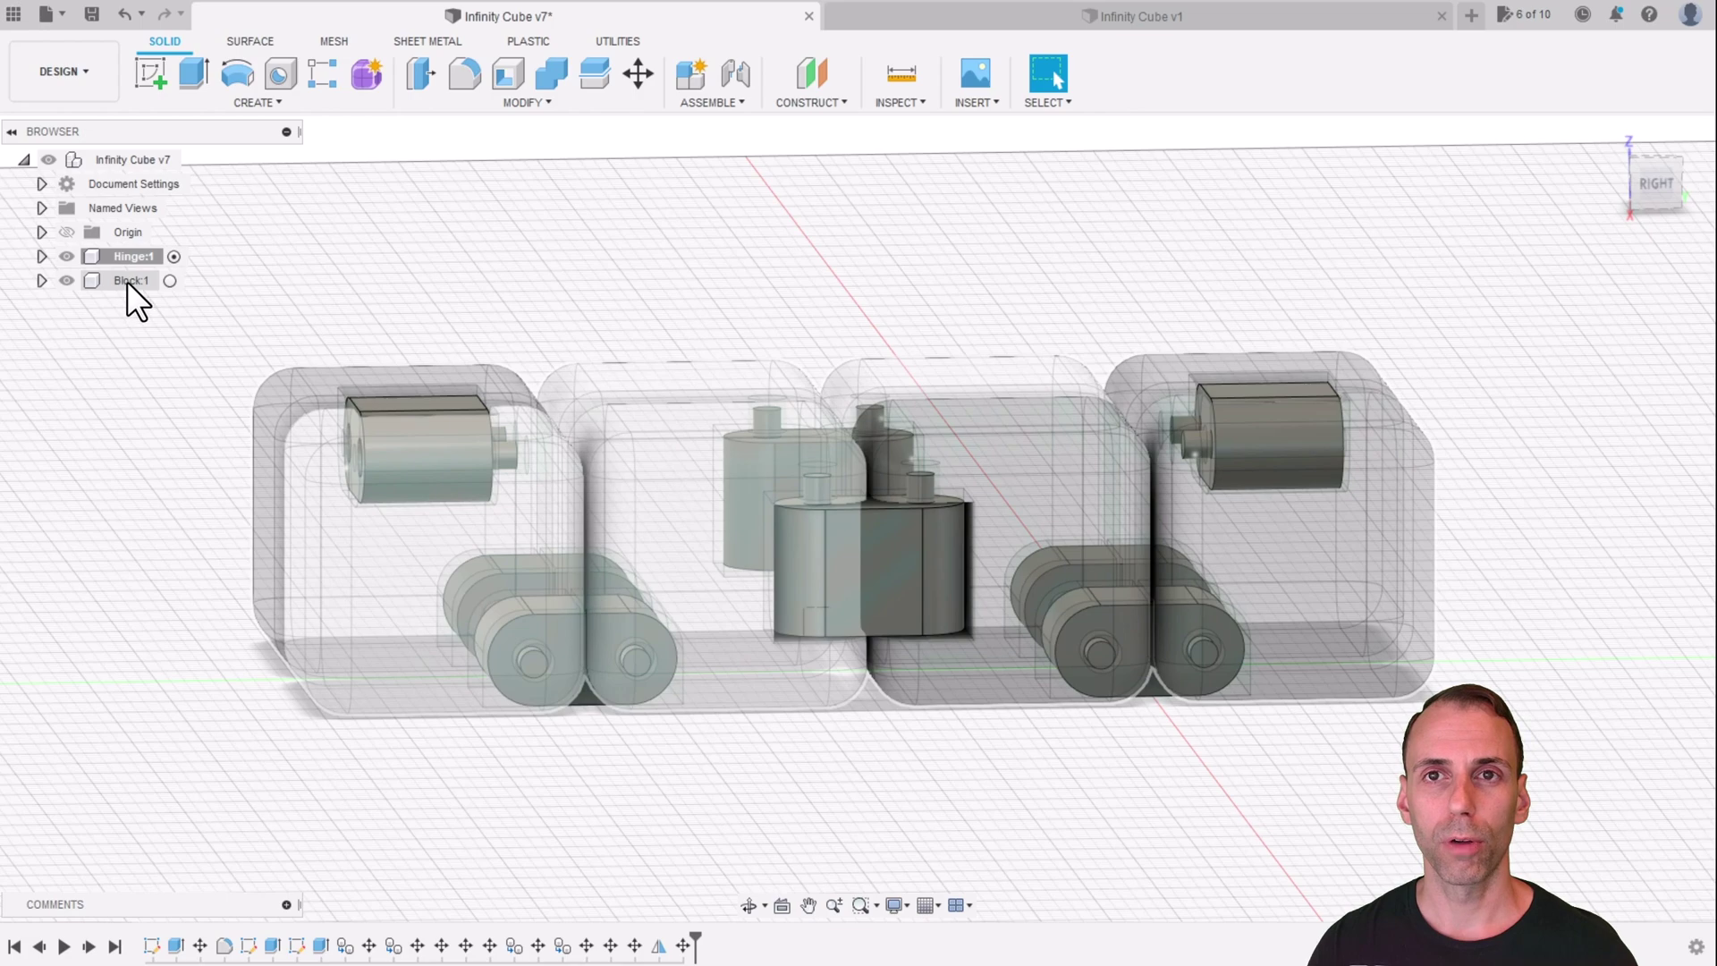
click(169, 281)
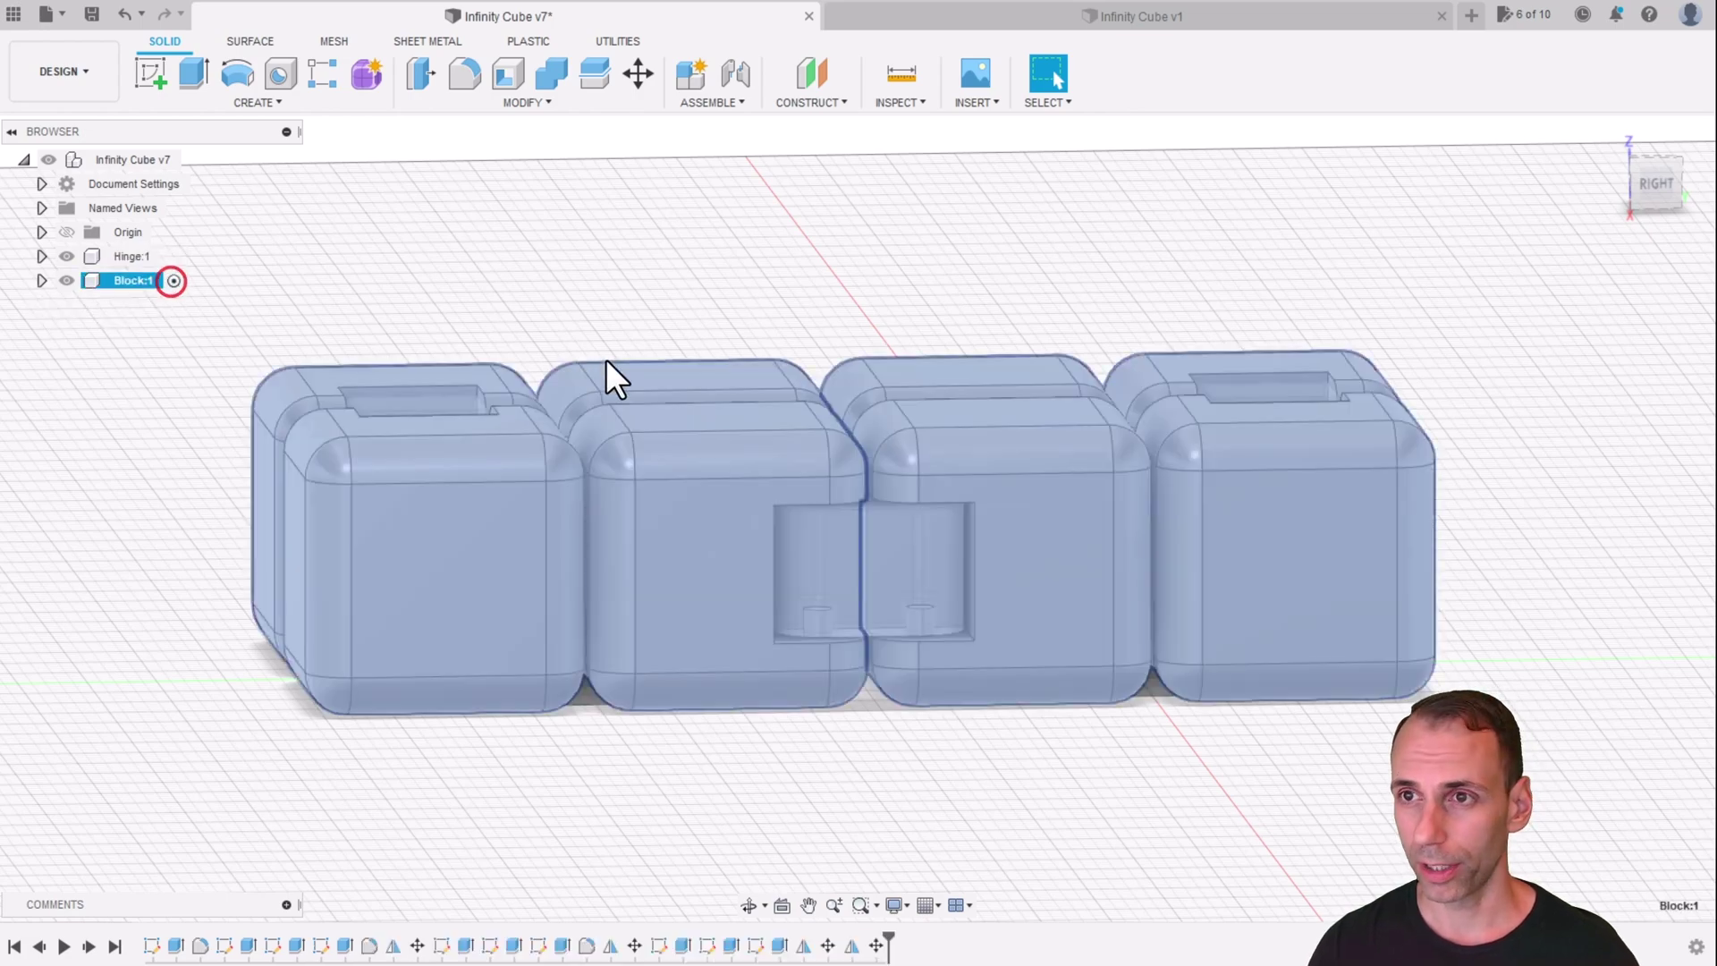
Examine the isolated Block component, clear the selection, and activate the top-level Infinity Cube v7 assembly to view it whole
shift+middle_drag(690, 295, 602, 433)
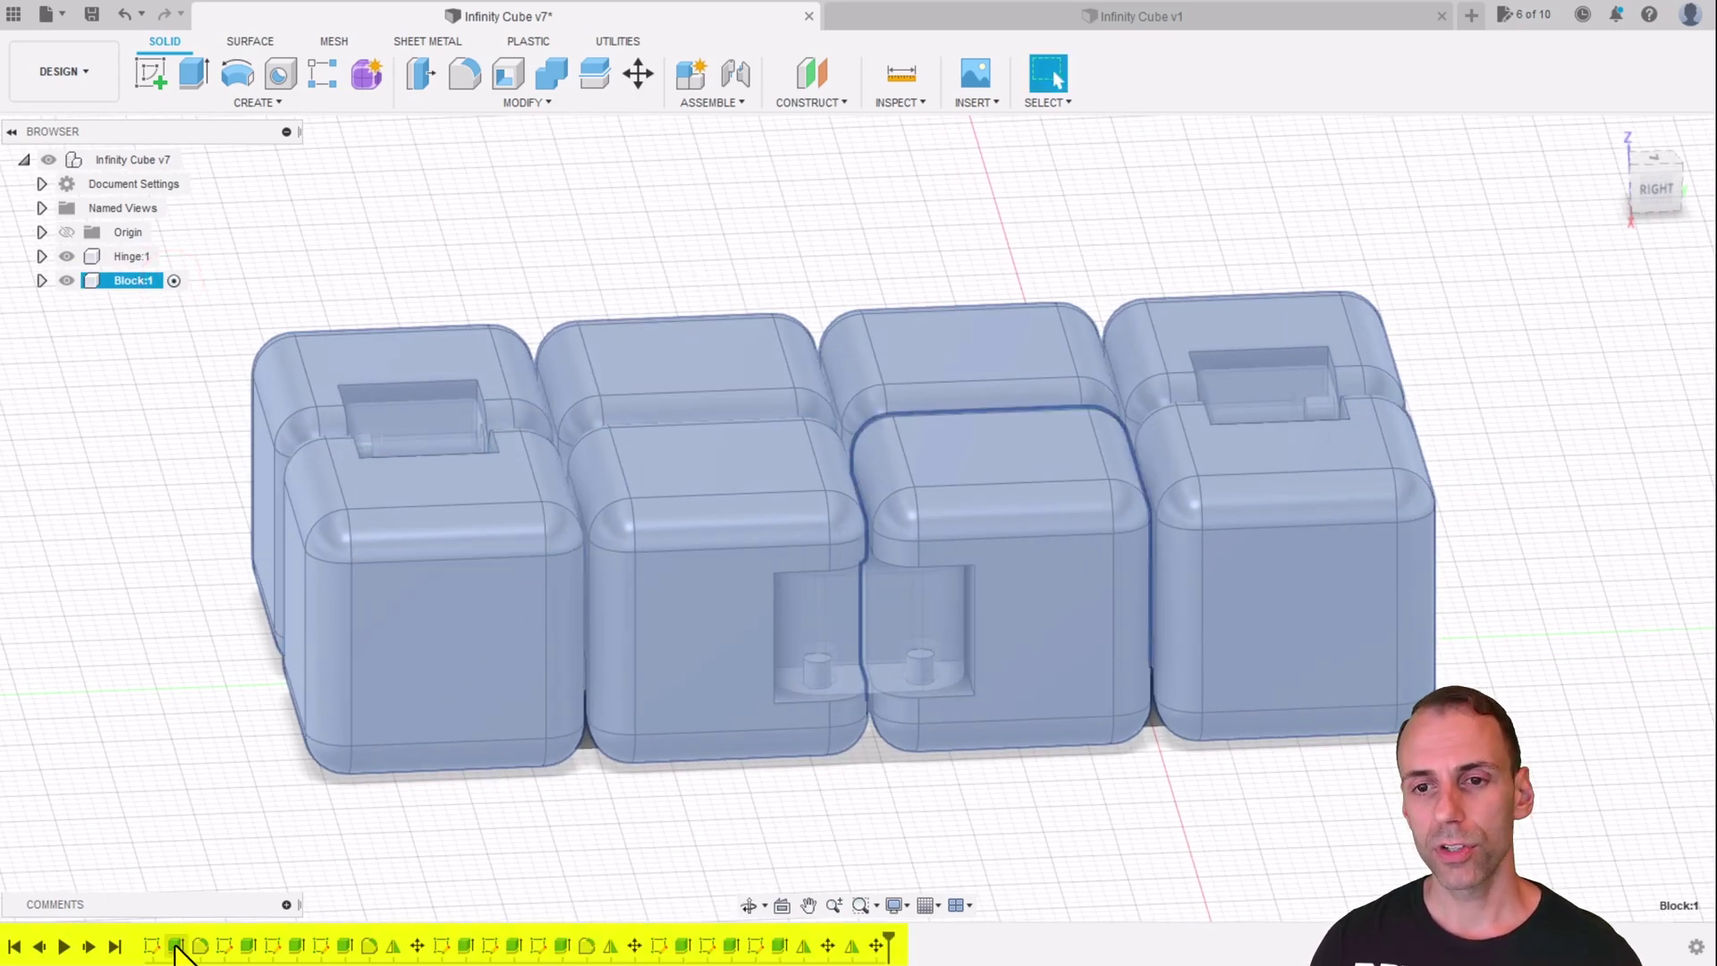
click(948, 790)
shift+middle_drag(951, 792, 918, 782)
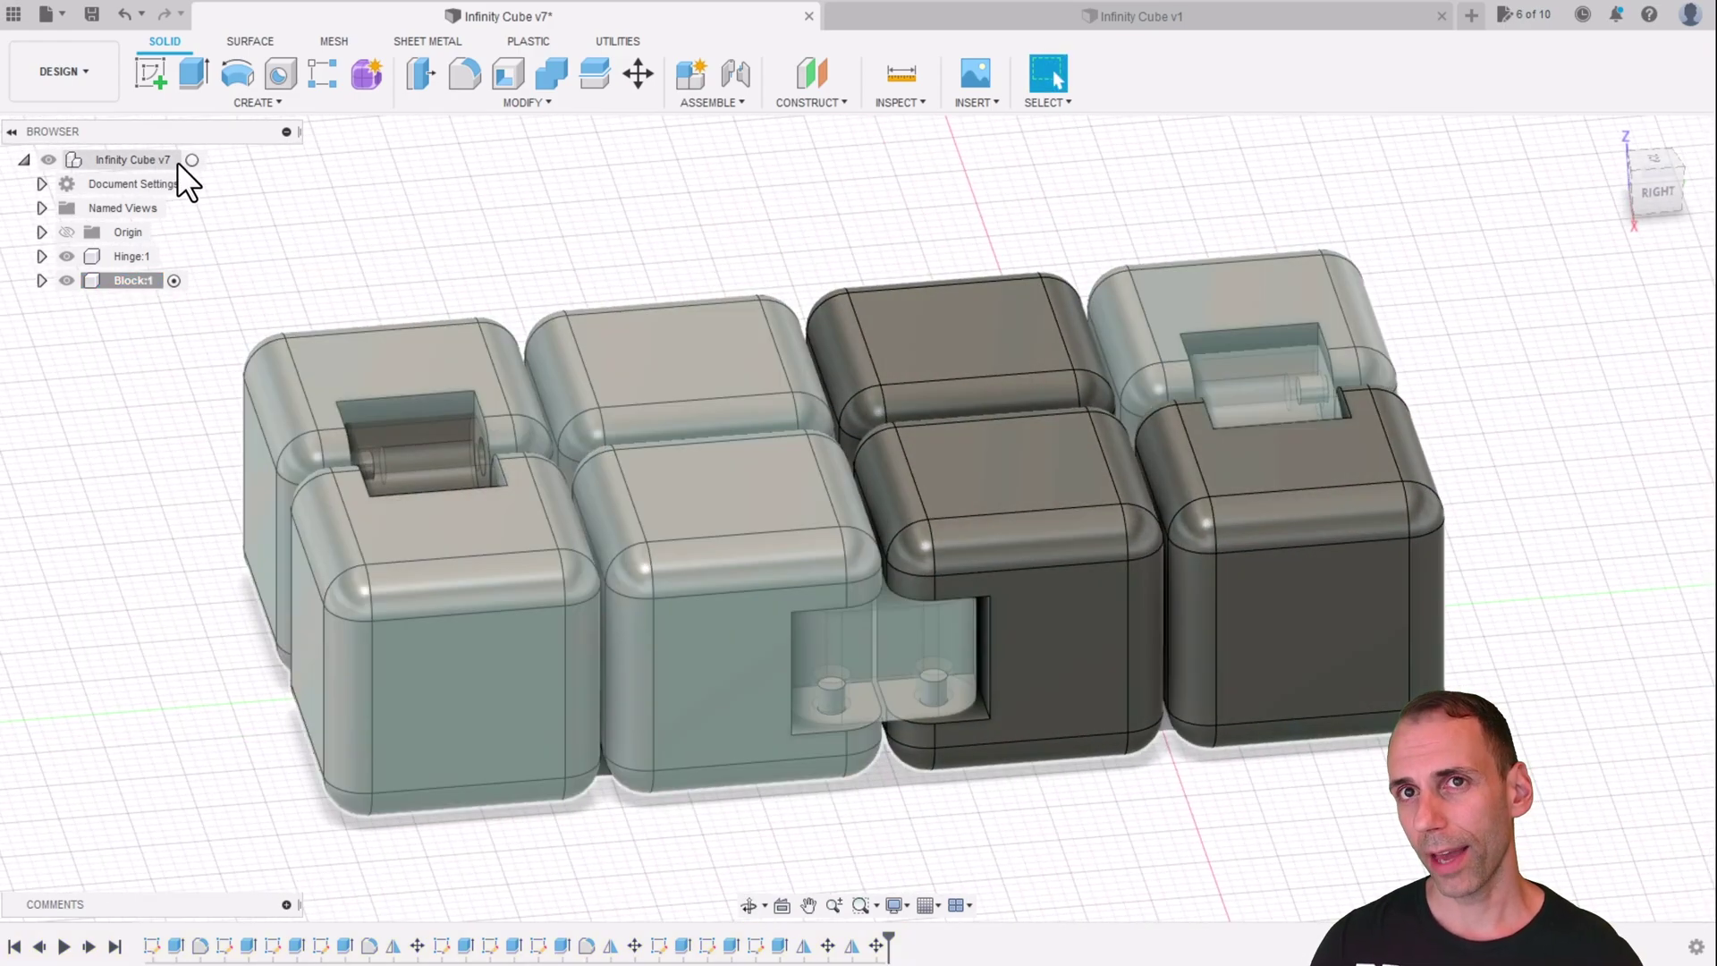
click(191, 159)
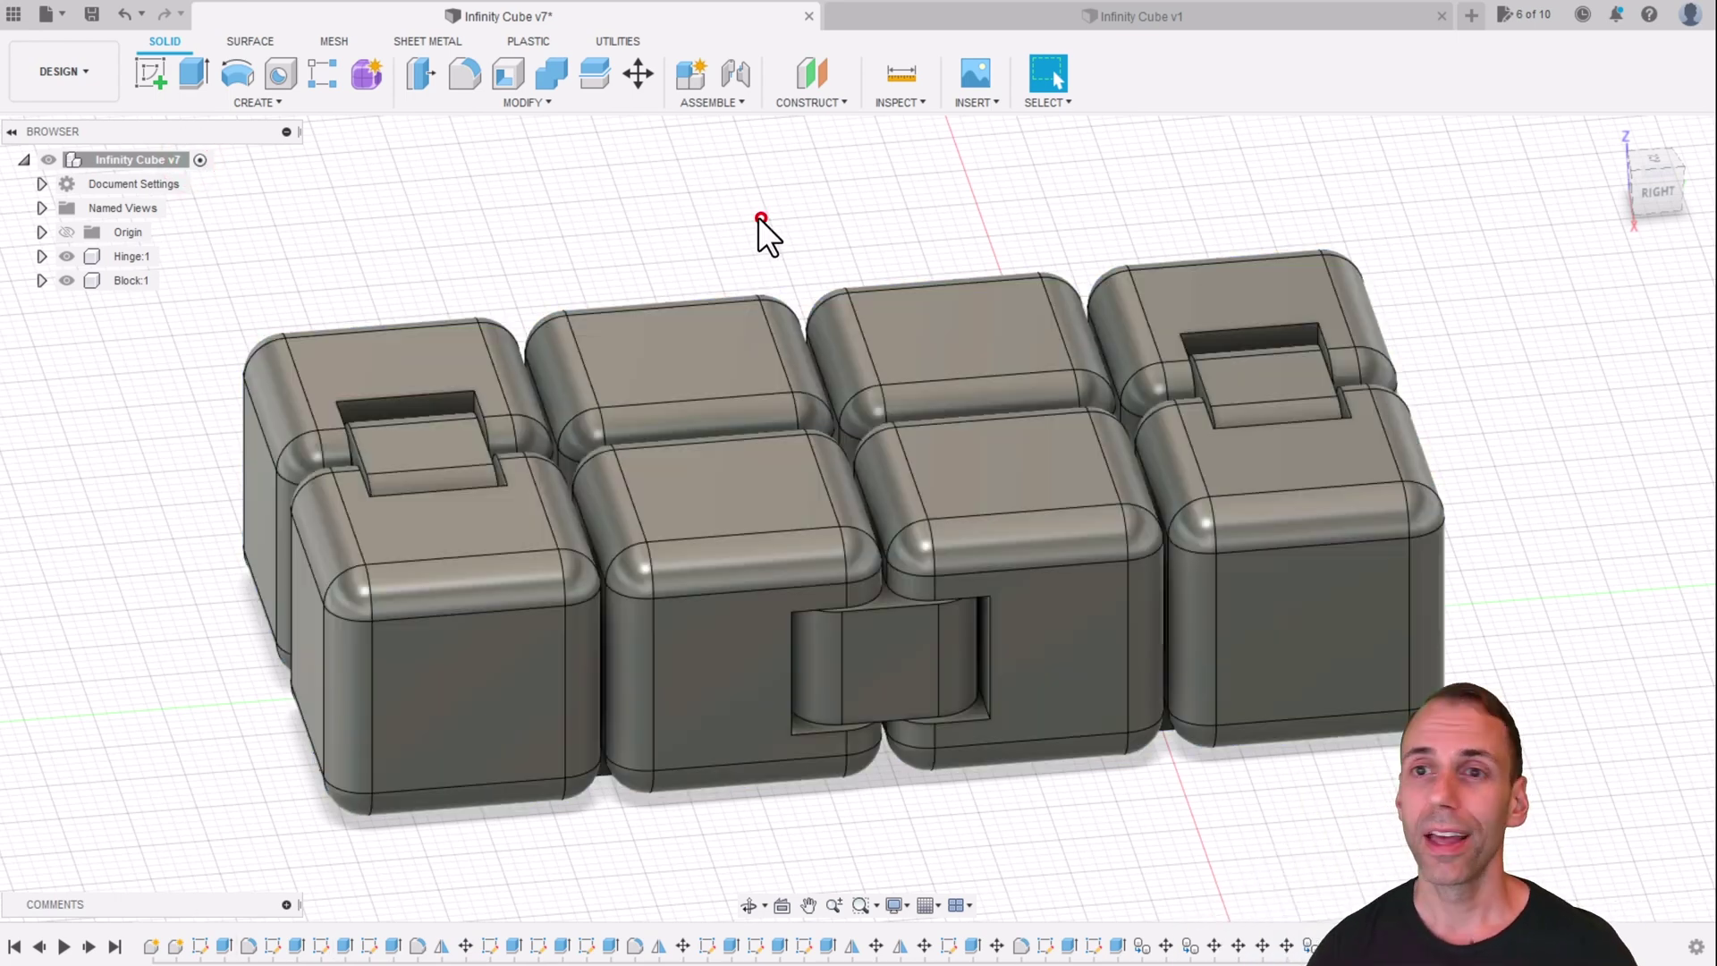
shift+middle_drag(755, 230, 340, 309)
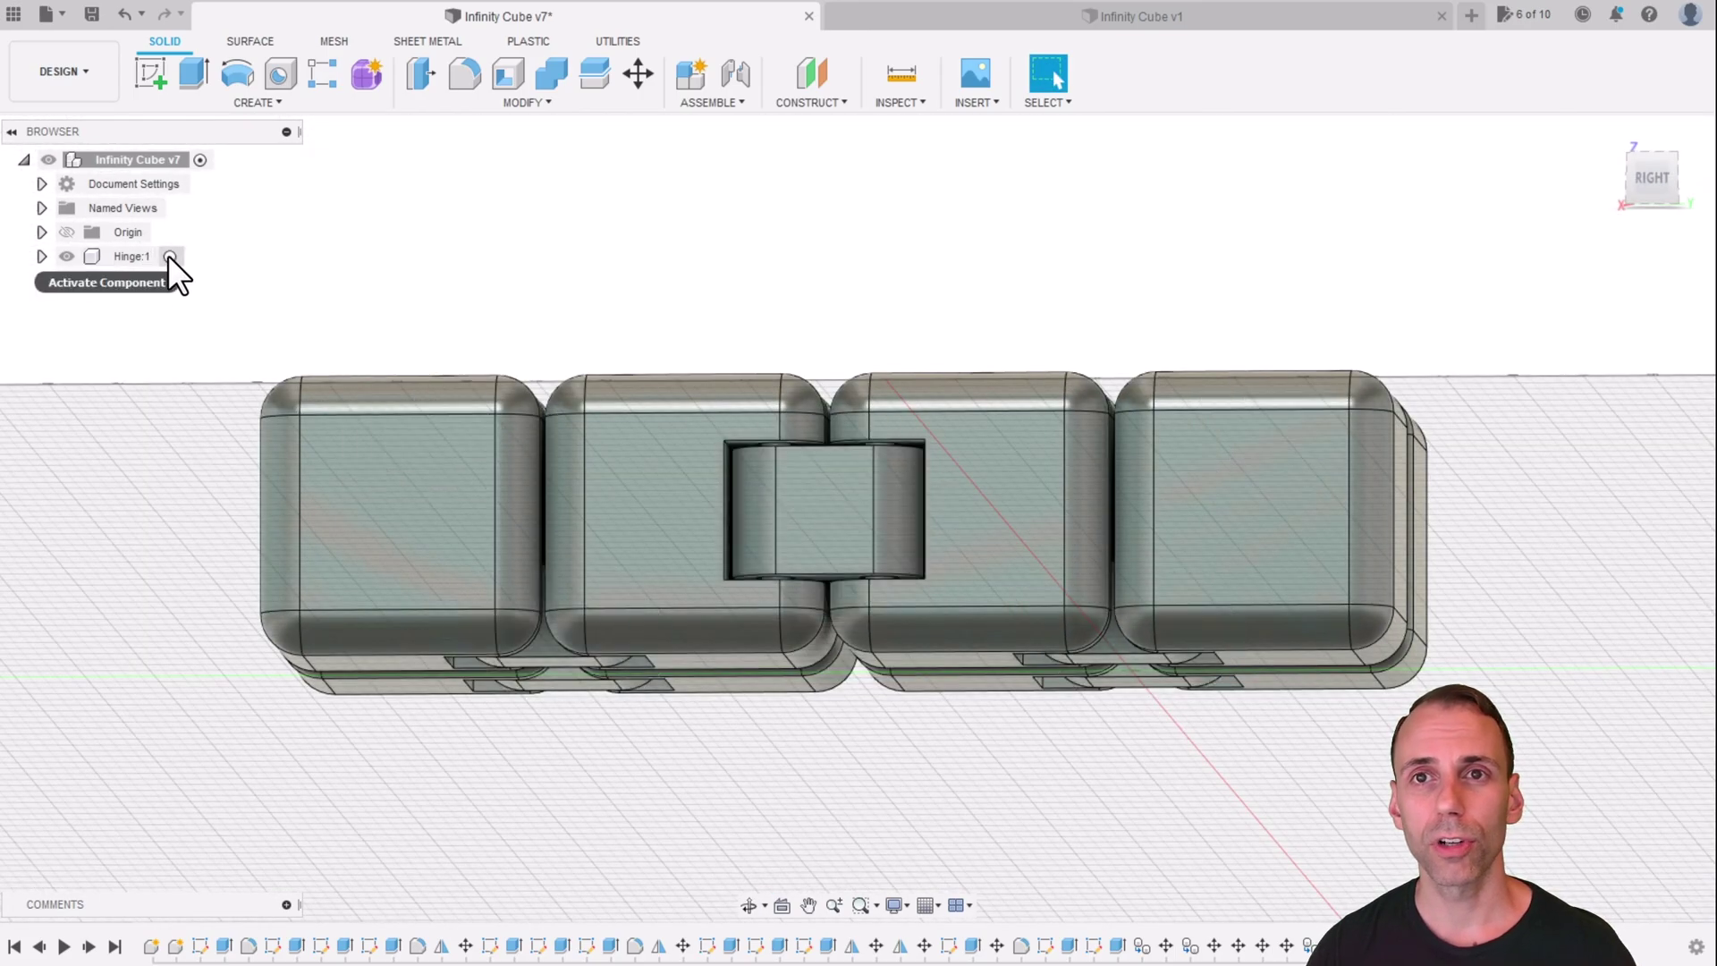
Isolate the Hinge component by activating it, inspect the hinges from several angles, and switch activation to the Block component
click(174, 257)
shift+middle_drag(456, 330, 644, 268)
shift+middle_drag(1317, 692, 548, 386)
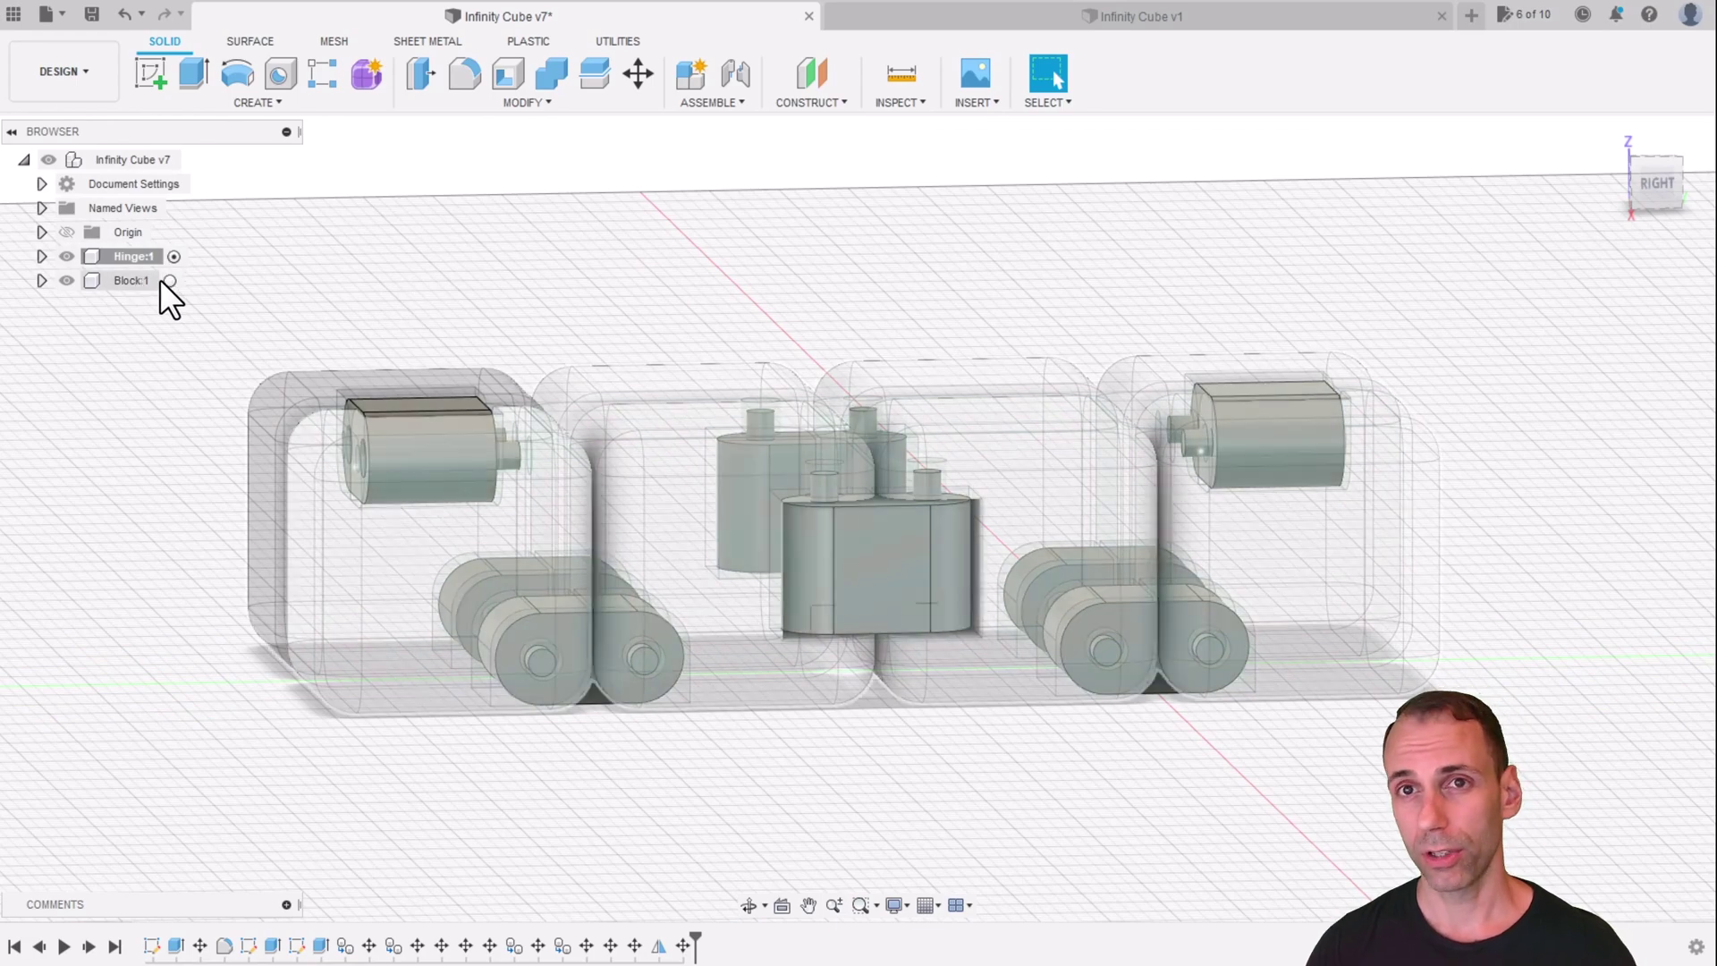
click(173, 280)
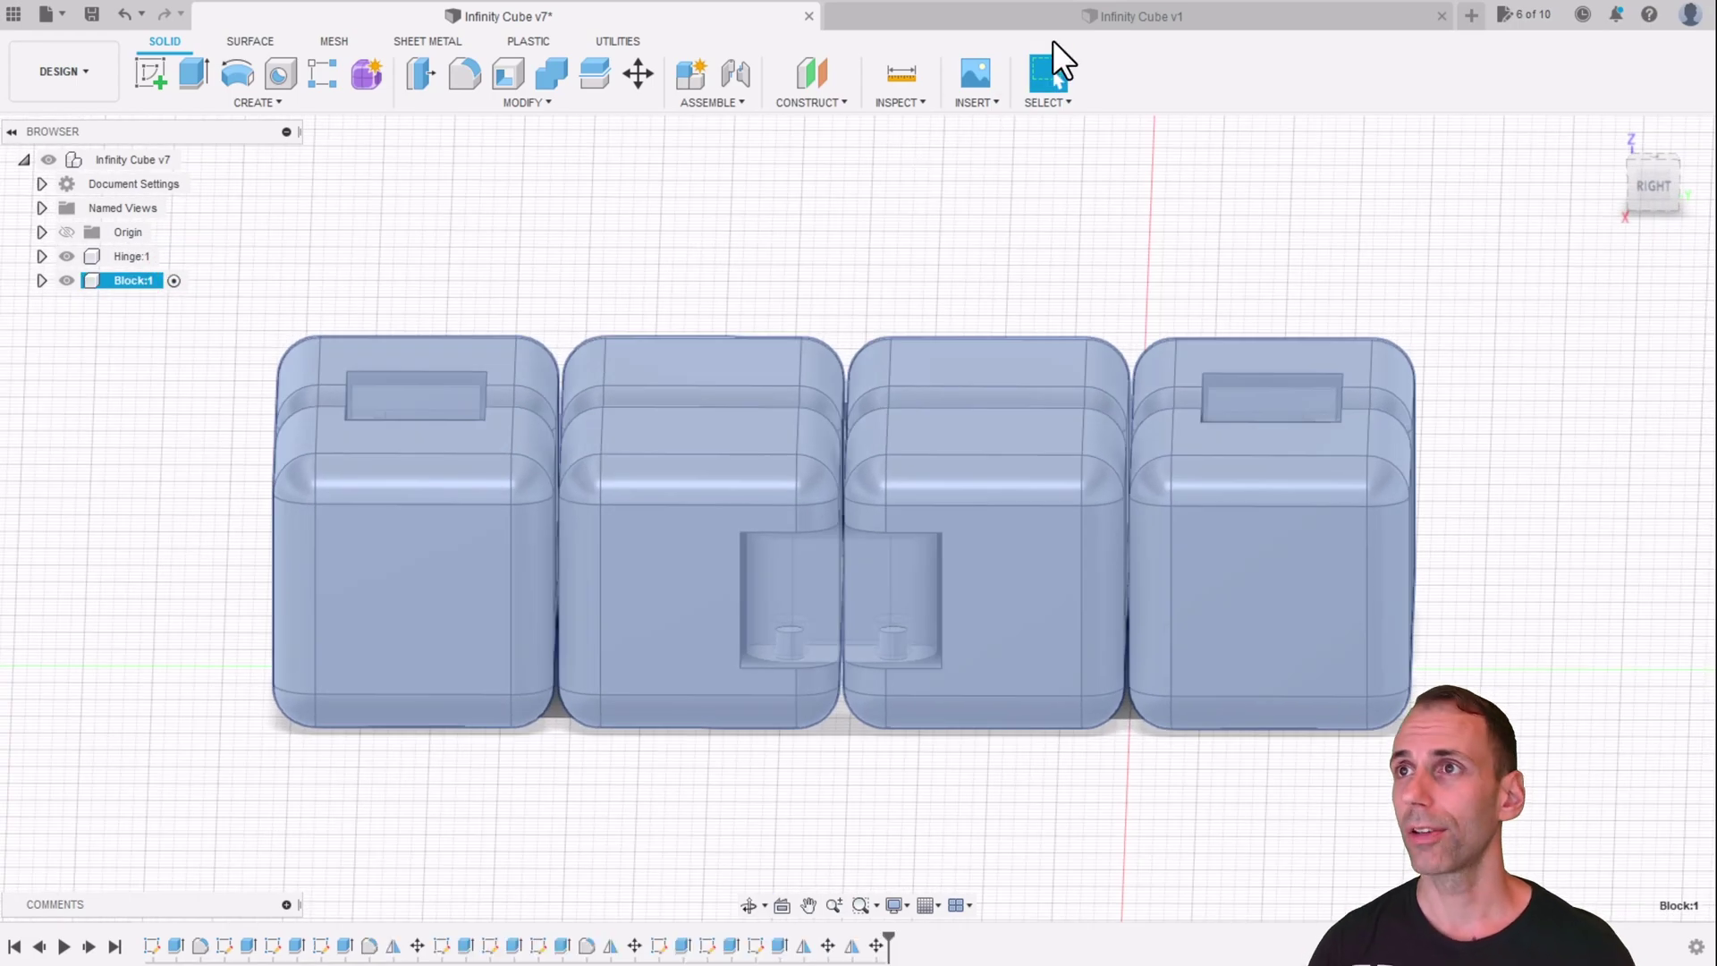
Switch to the empty Infinity Cube v1 design and create an internal, activated component named Block under its root
click(1024, 16)
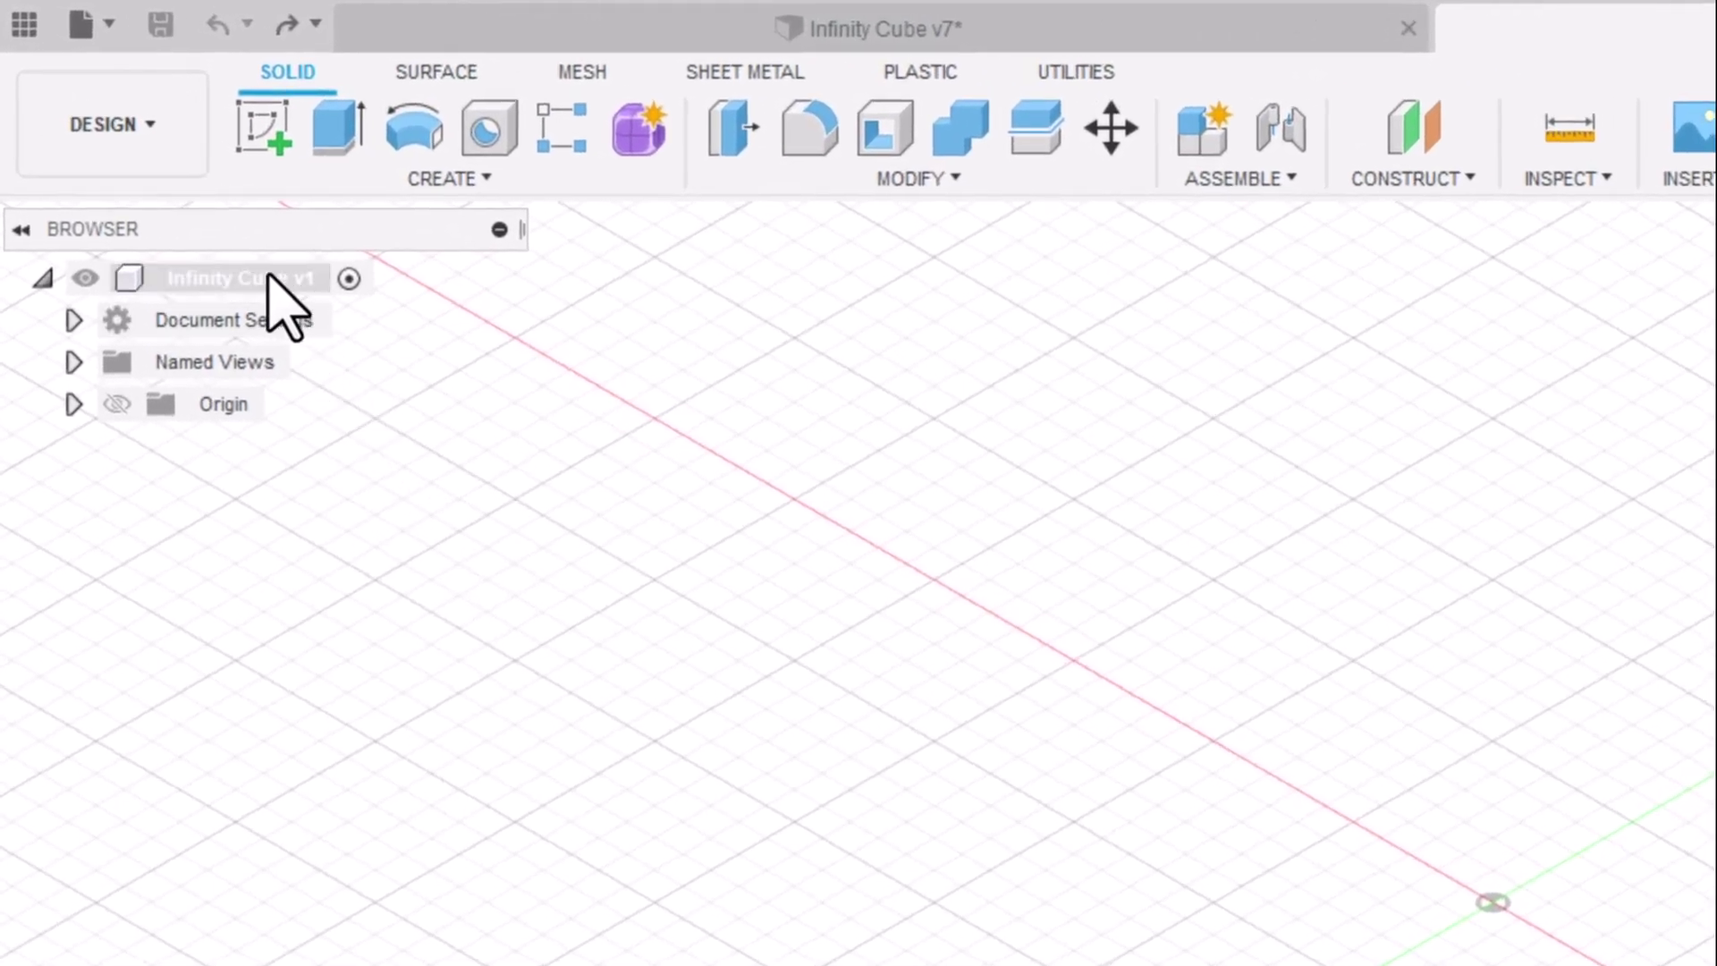
right_click(224, 281)
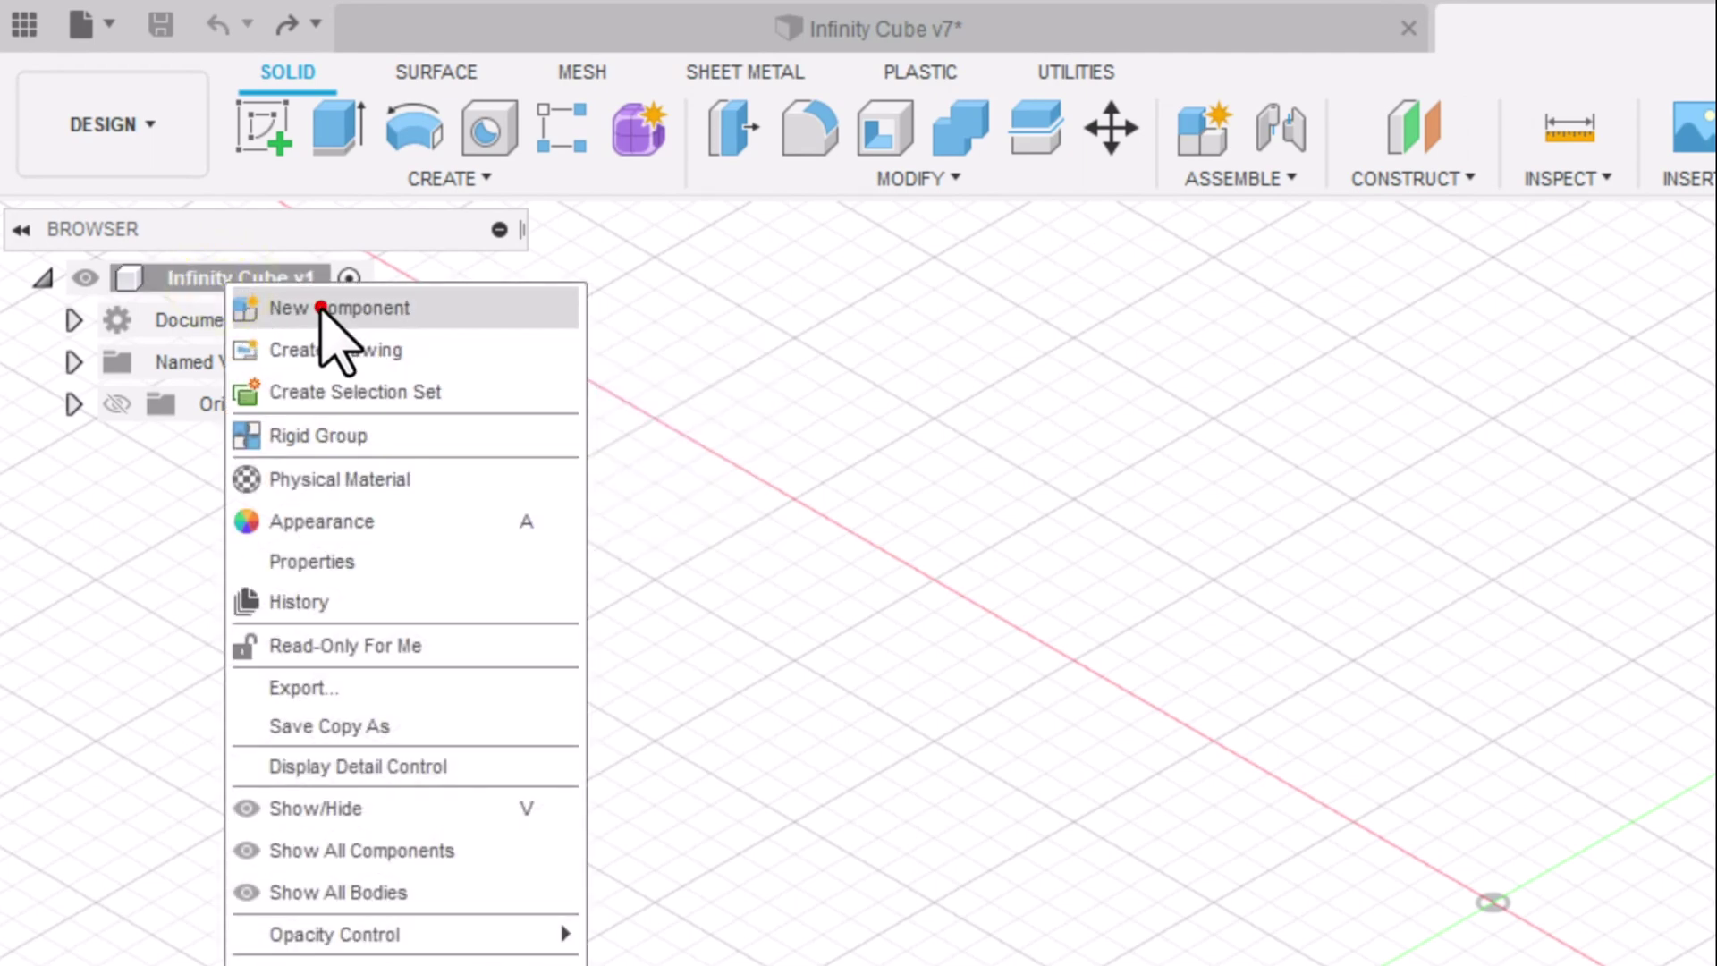
click(324, 311)
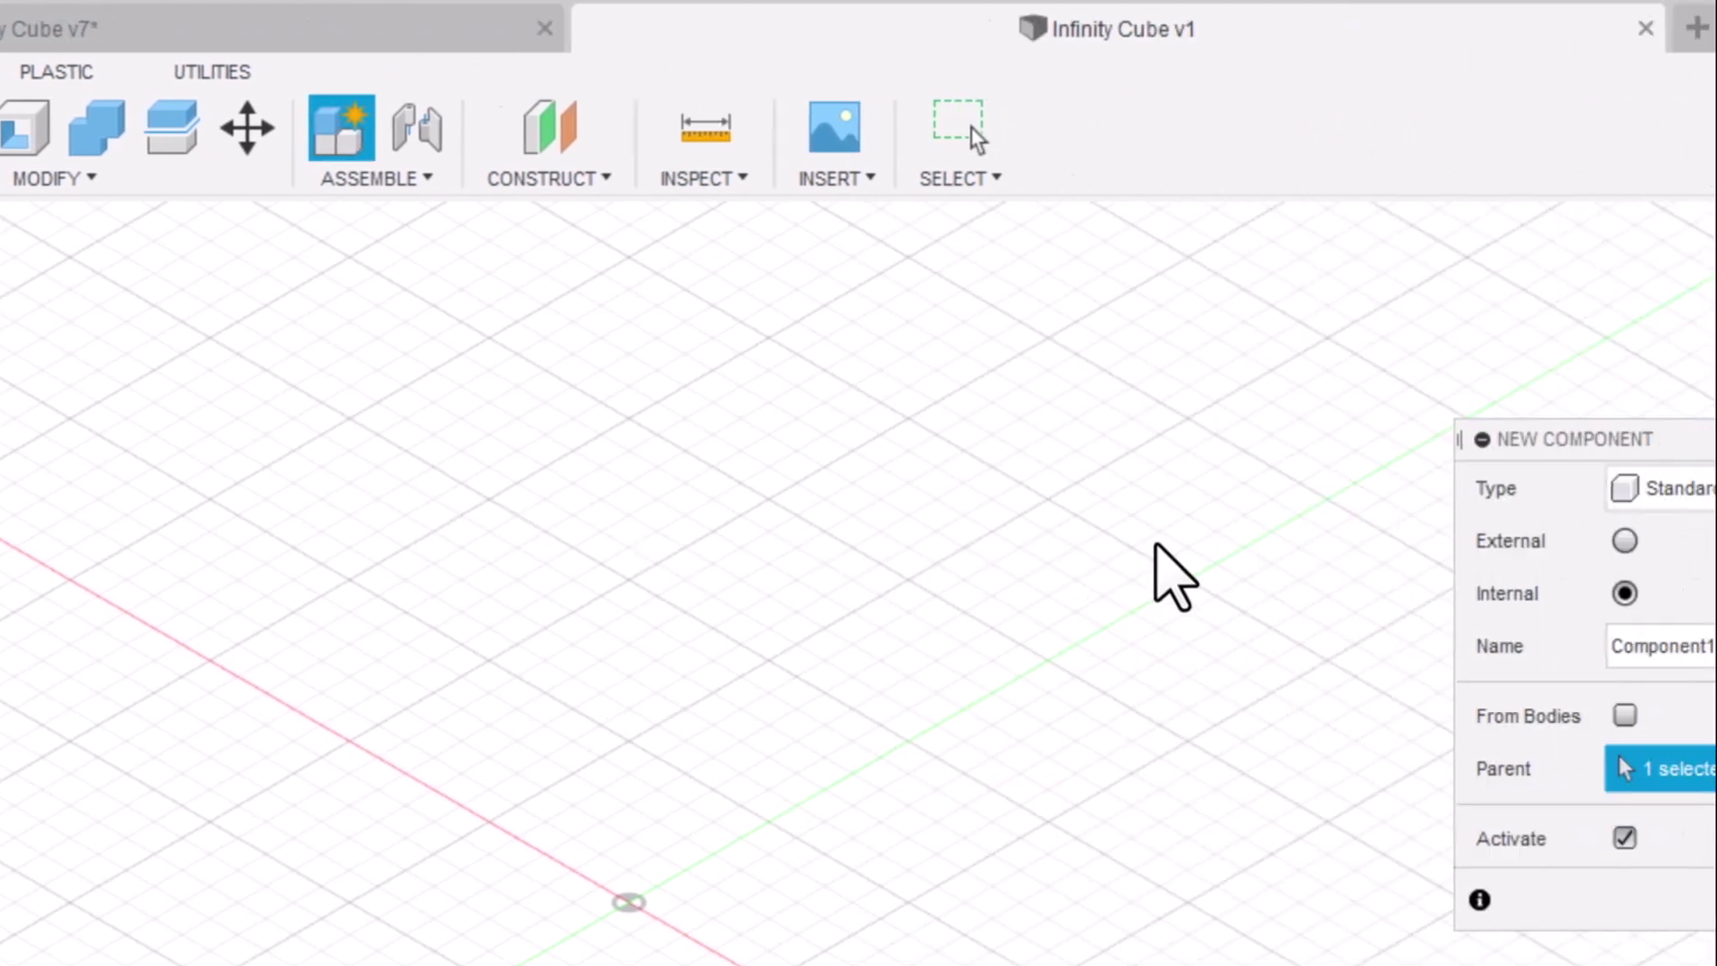
double_click(1677, 645)
text(Block)
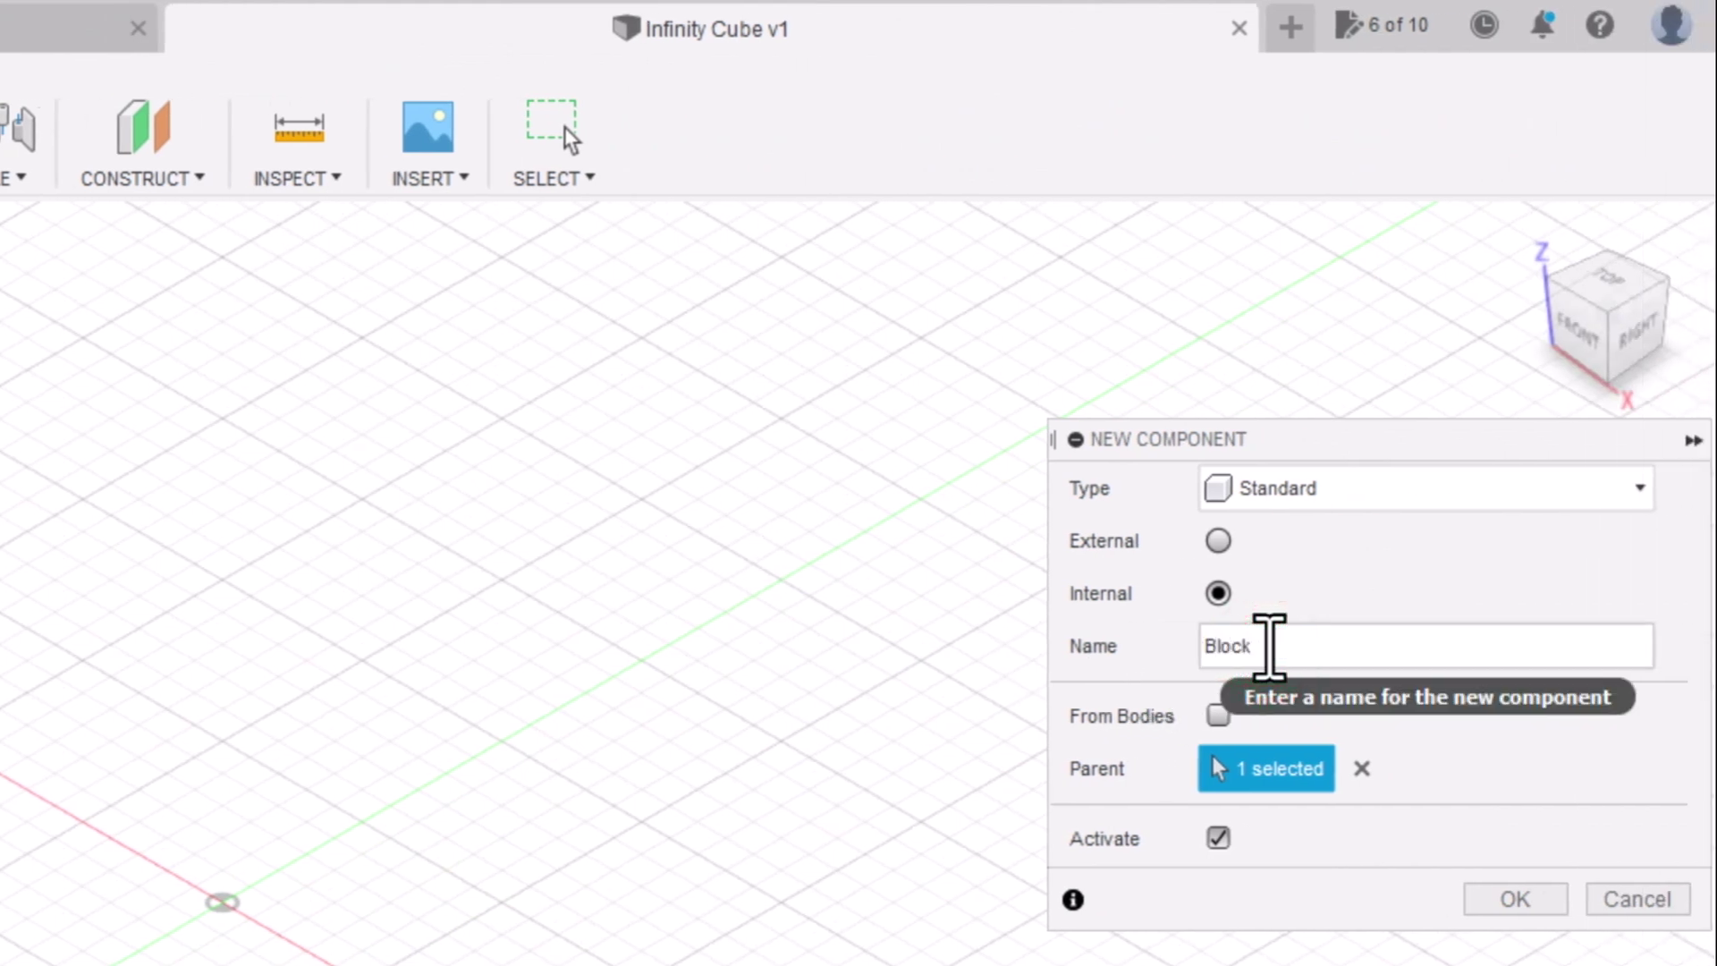
key(Return)
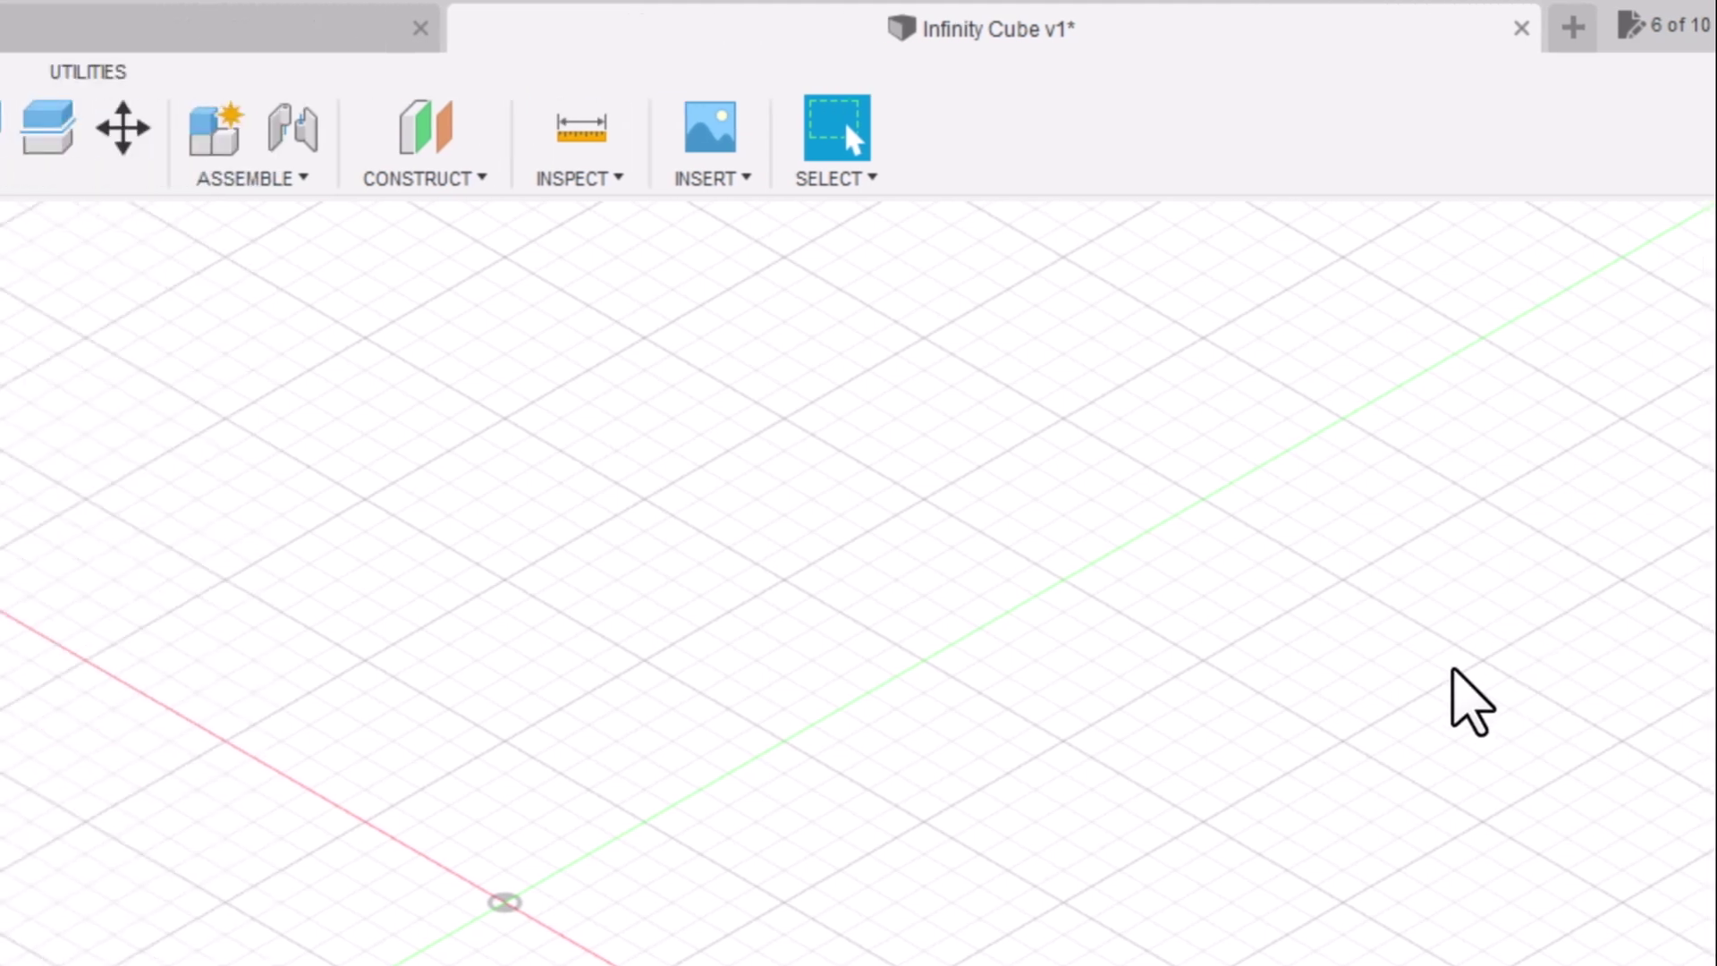
Create a second internal component named Hinge under the root of Infinity Cube v1, and activate the Block component
right_click(261, 284)
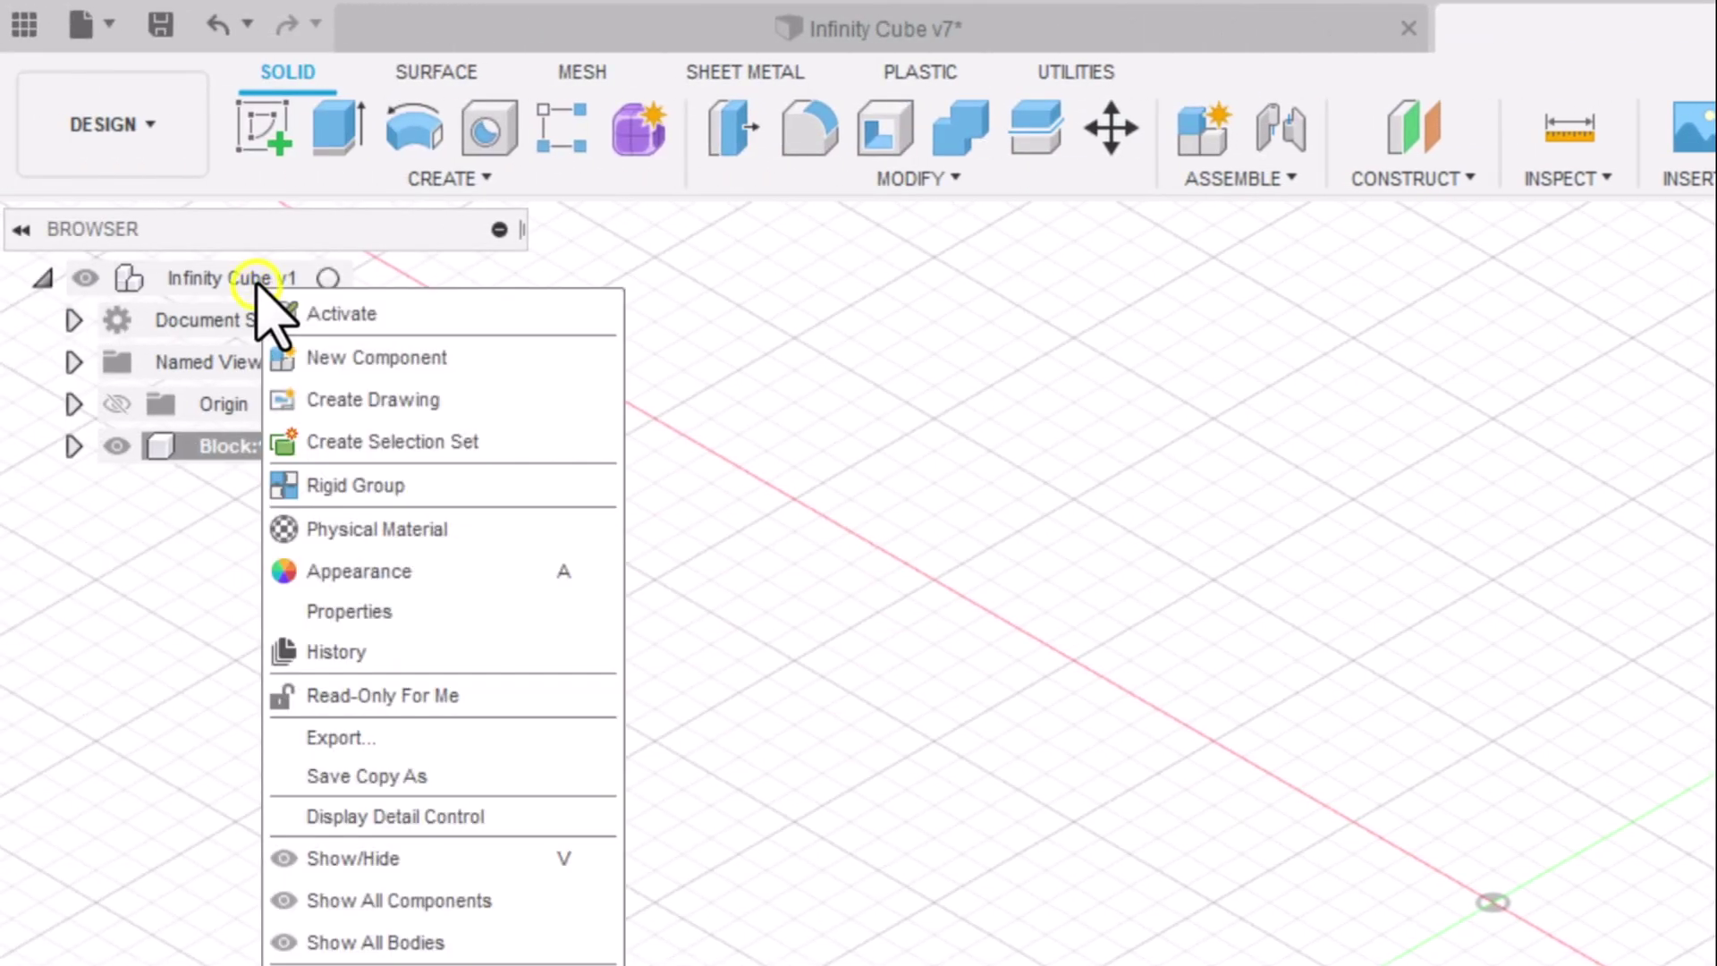
click(375, 357)
click(1455, 371)
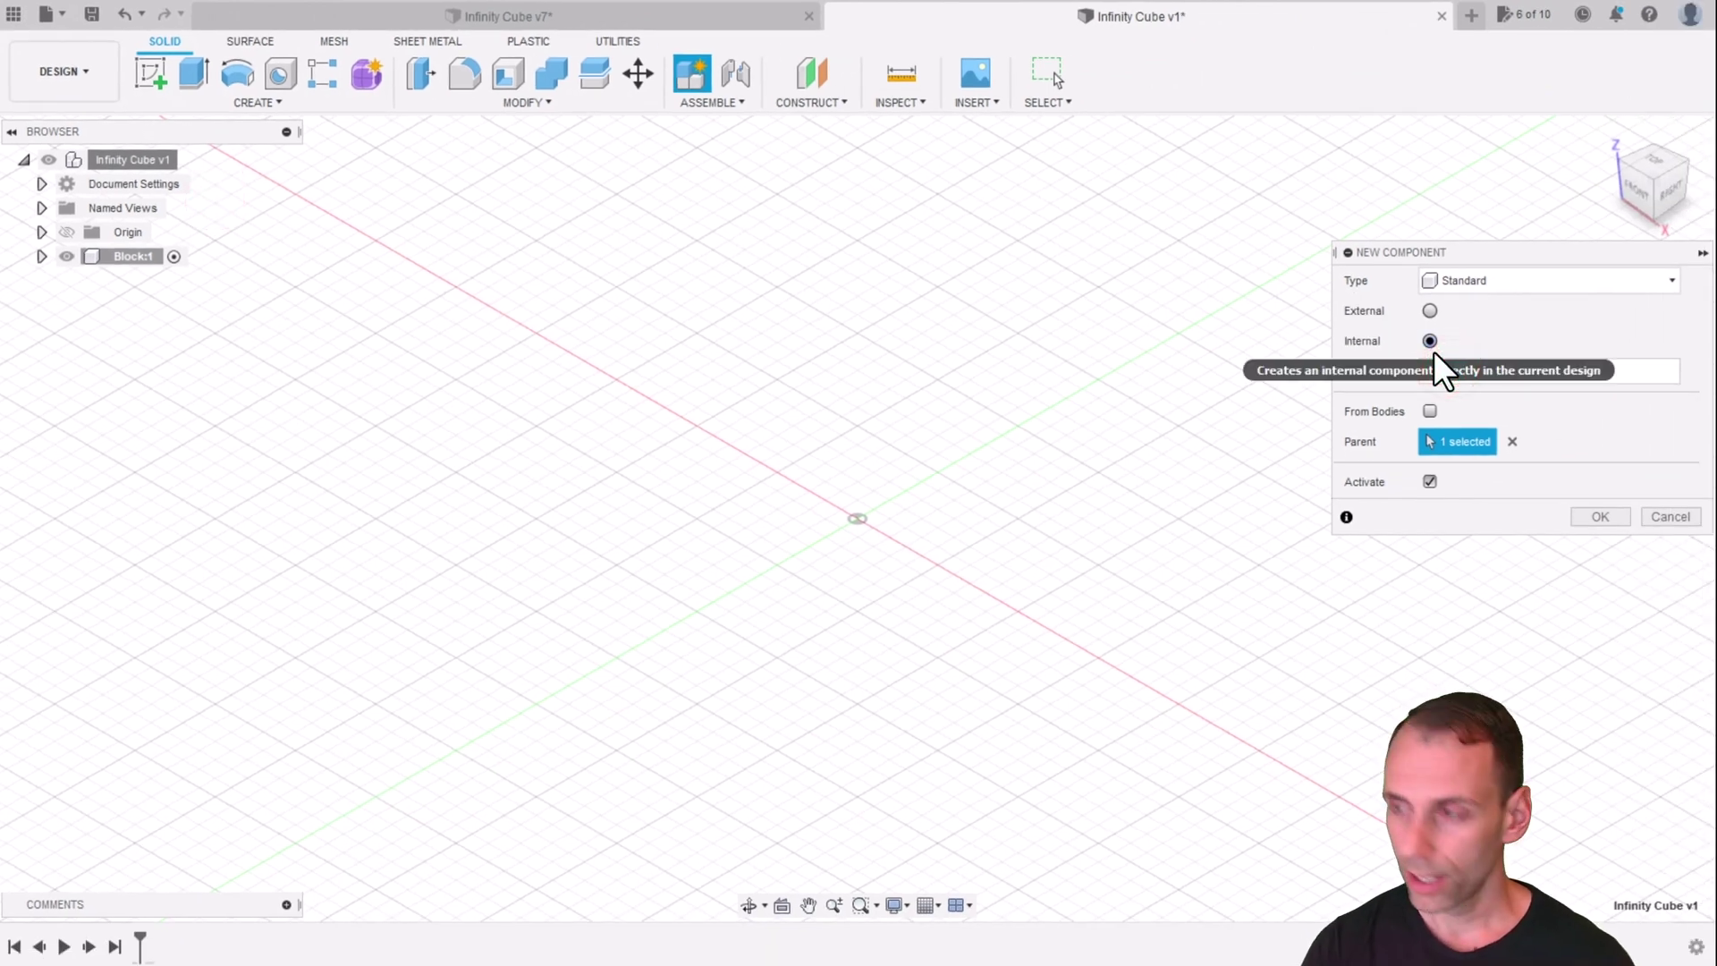
click(1597, 514)
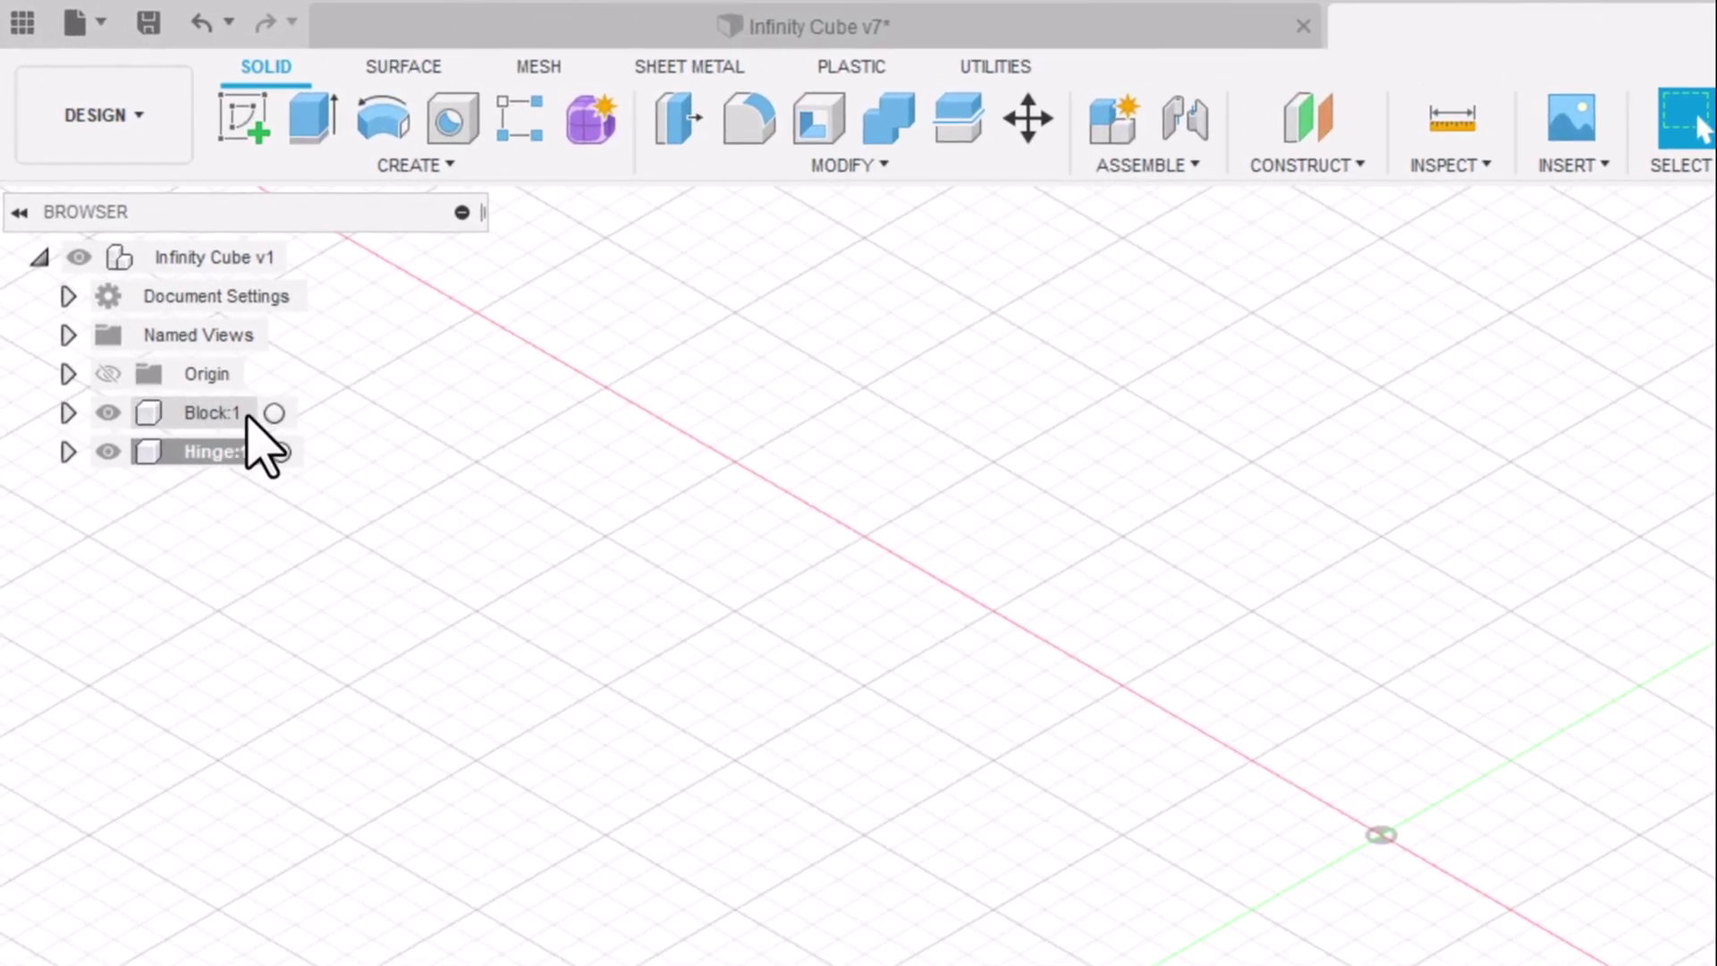
click(264, 413)
click(275, 412)
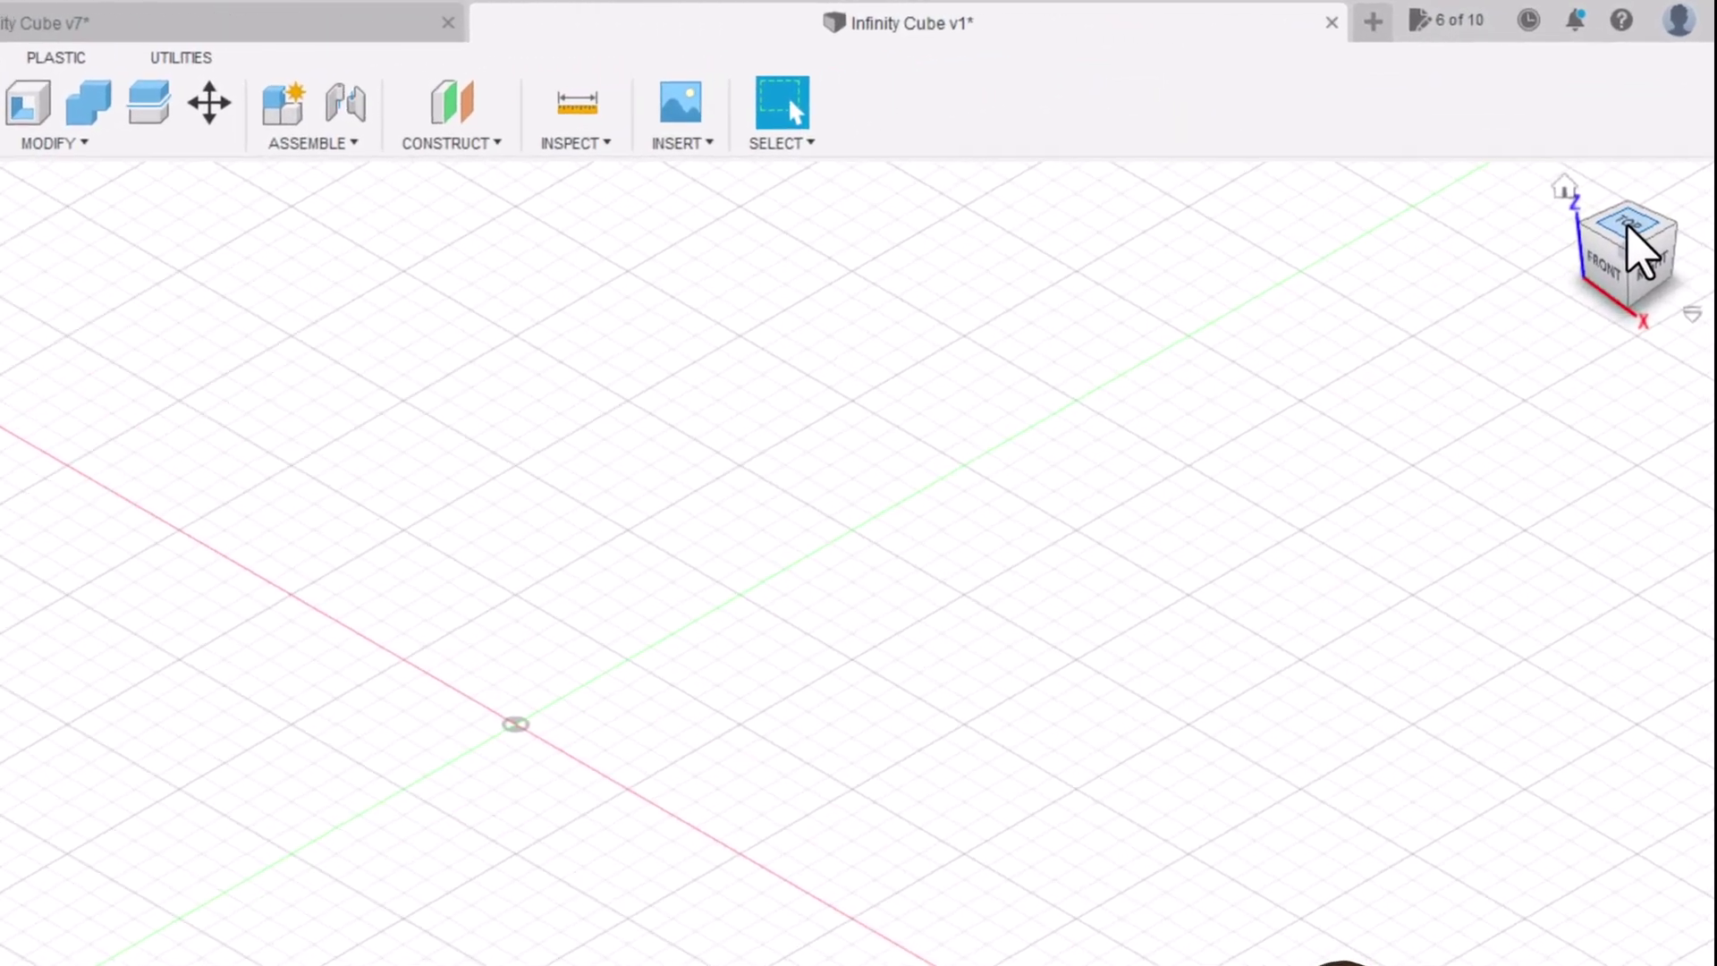
Start a new sketch in the Block component on the horizontal XY plane, seen from the top
click(1627, 231)
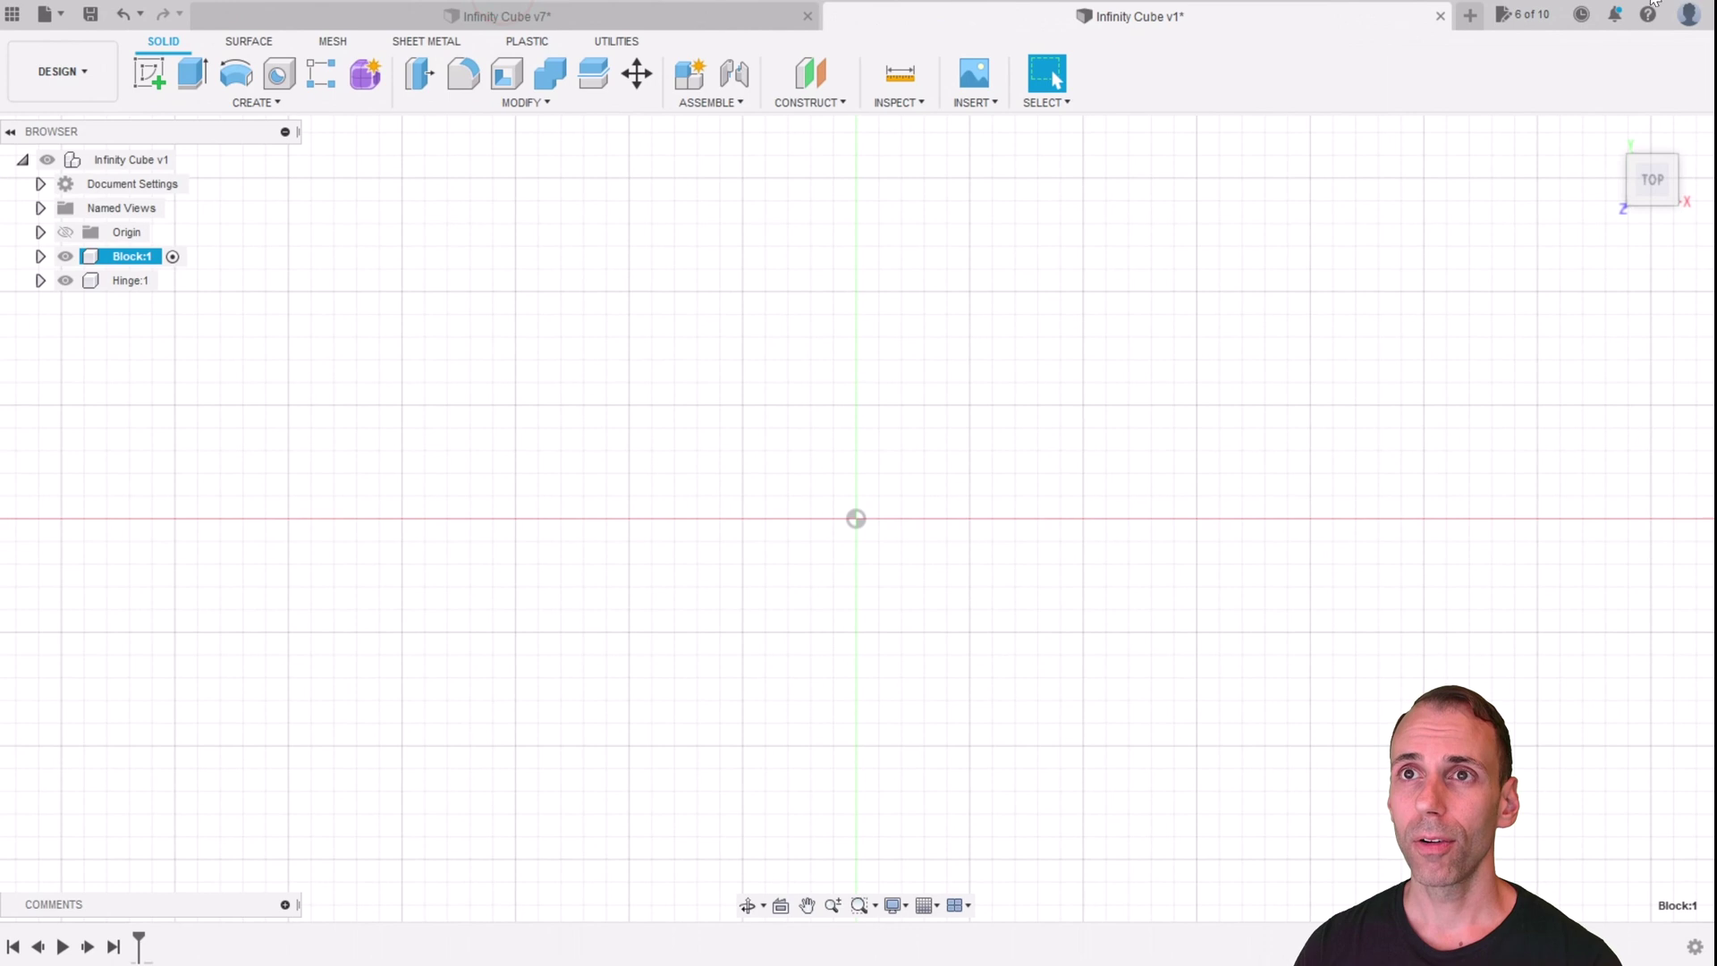
click(152, 77)
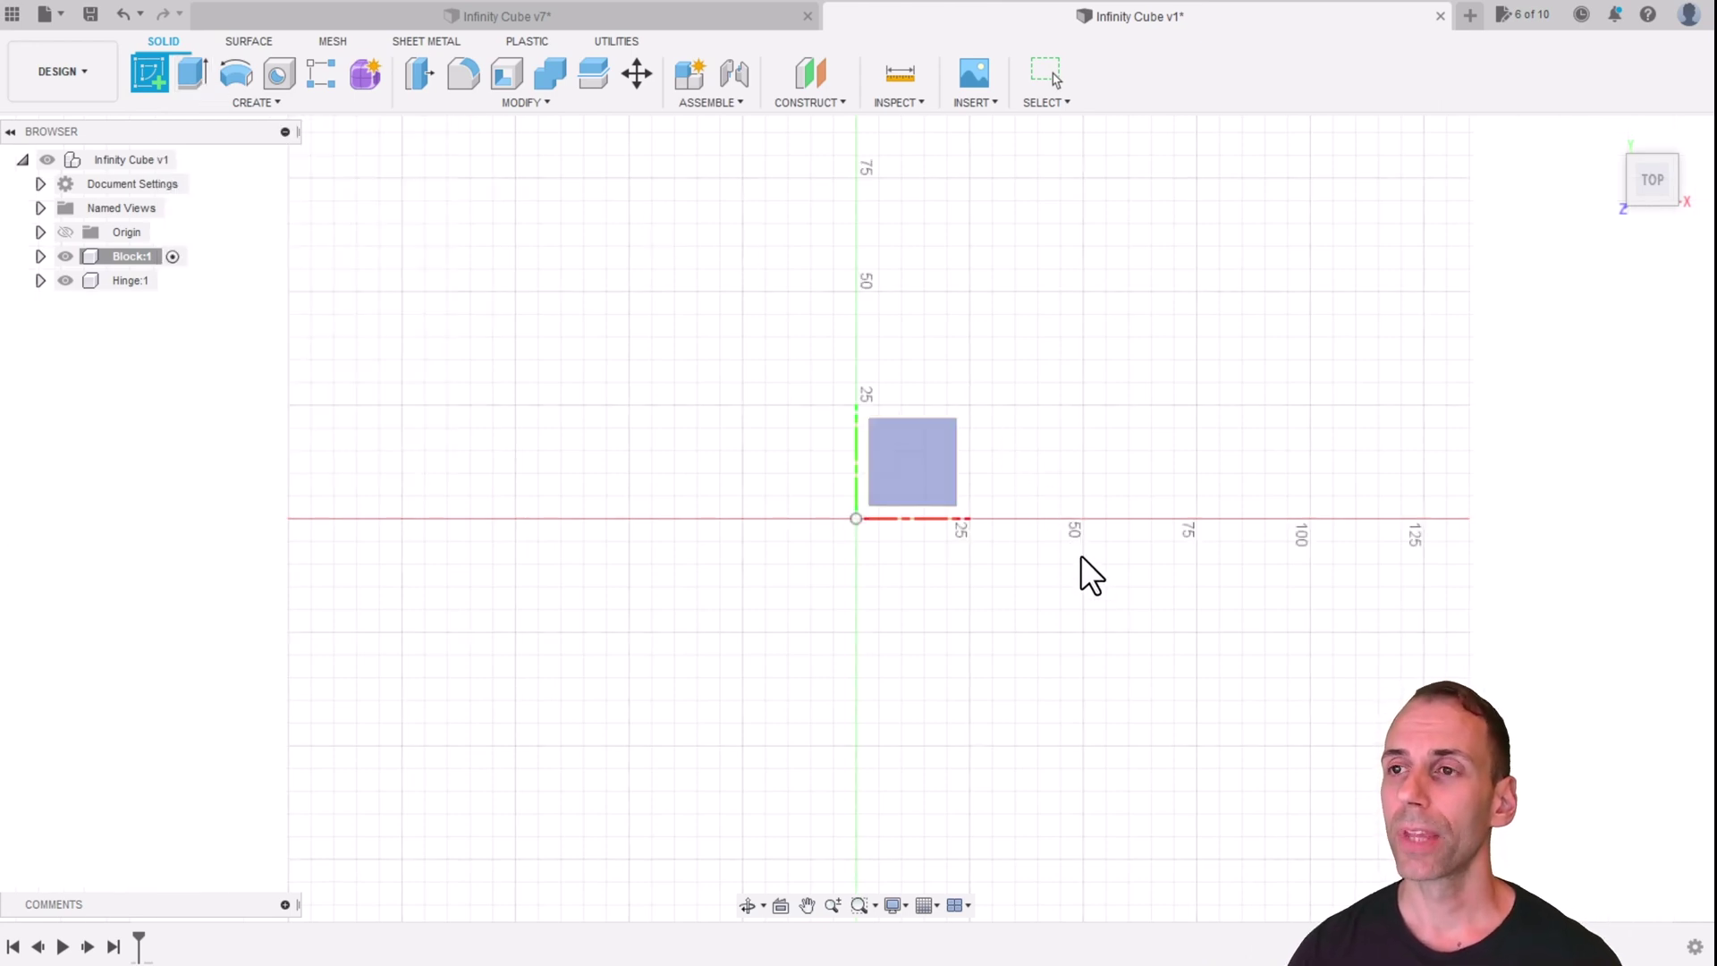
shift+middle_drag(1082, 589, 1600, 191)
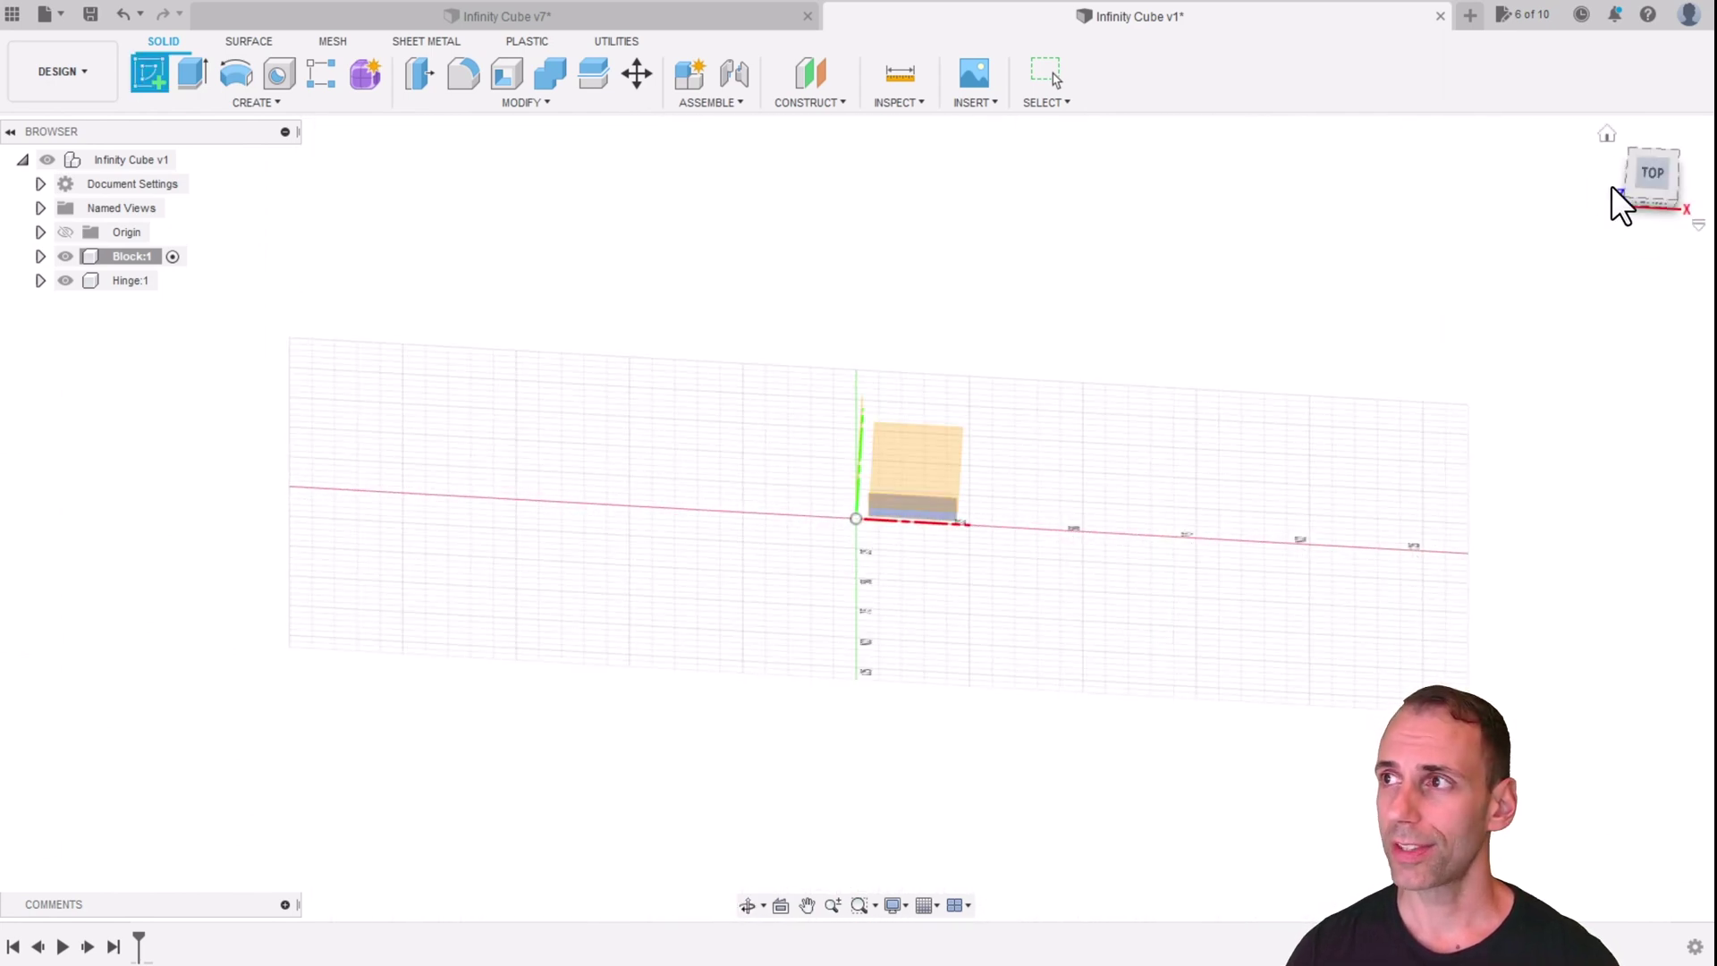
click(1650, 174)
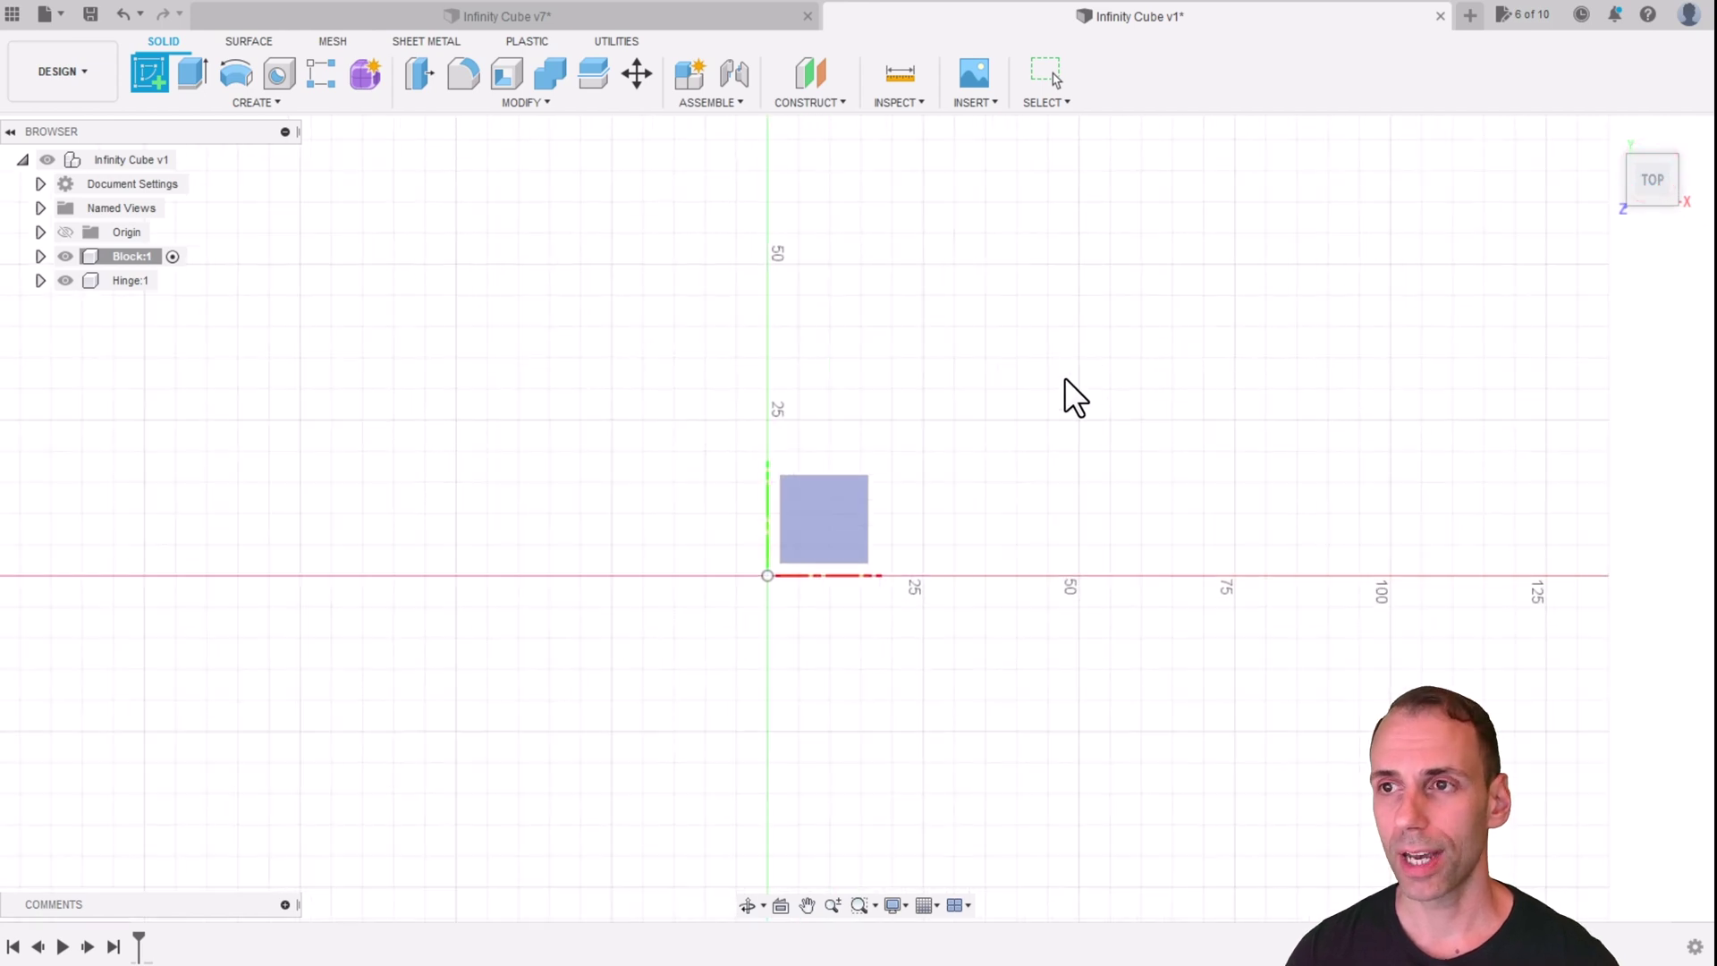
click(833, 516)
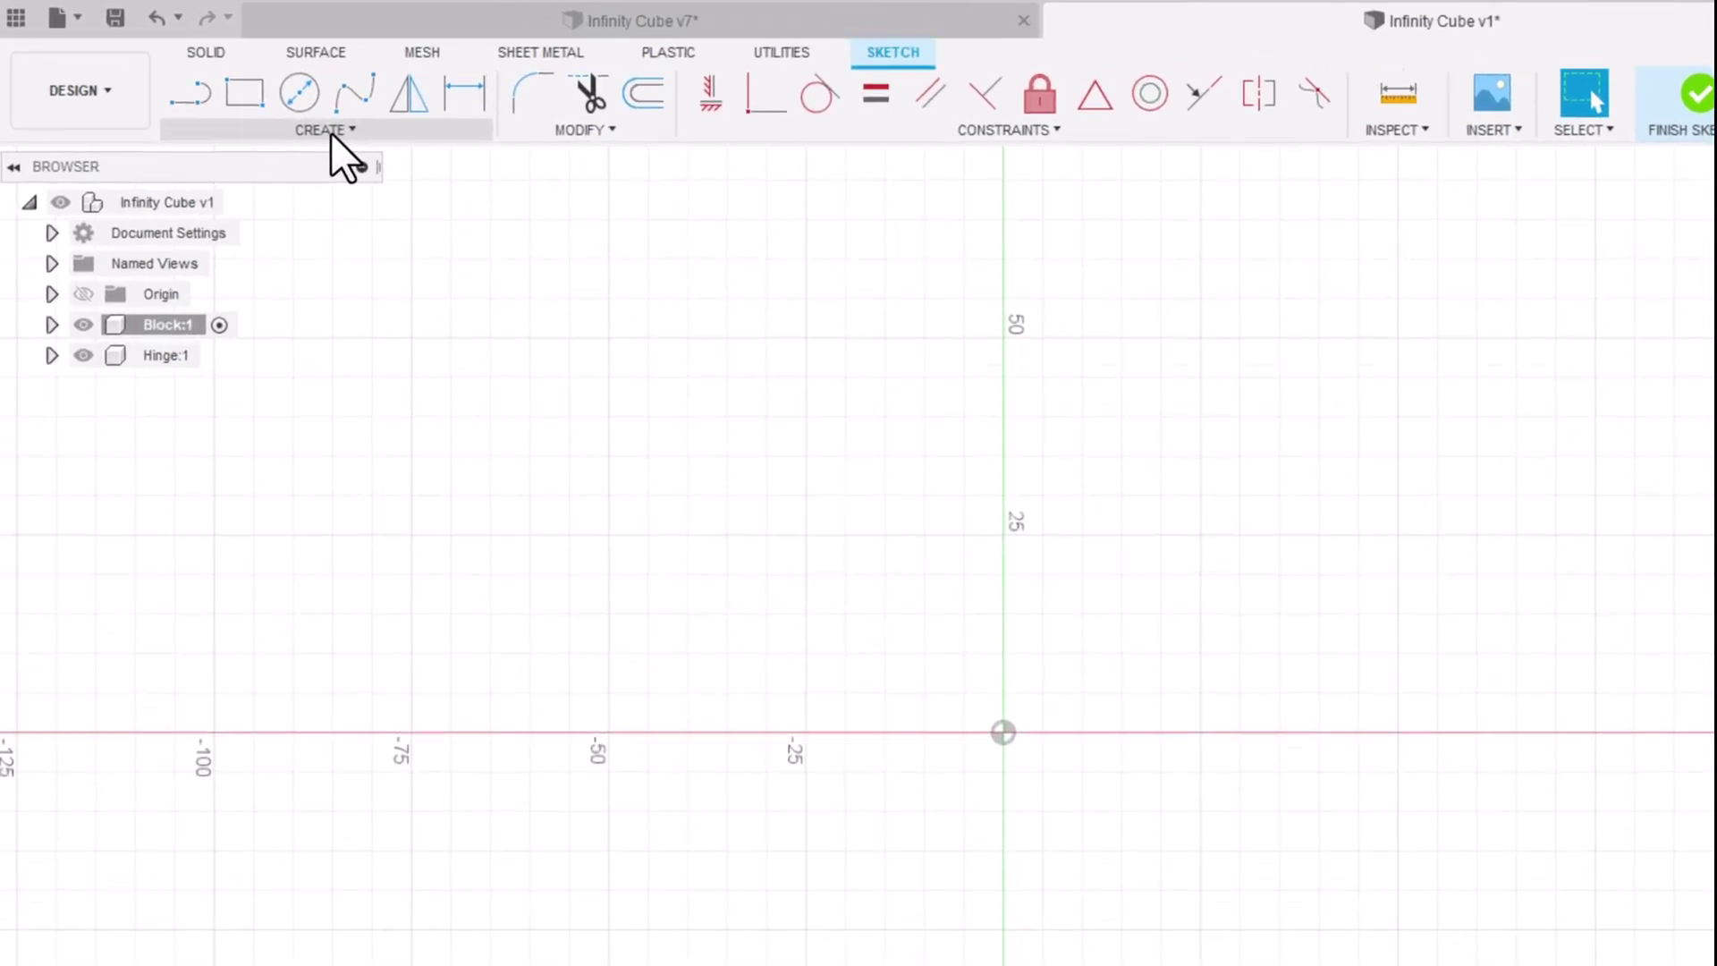
click(320, 129)
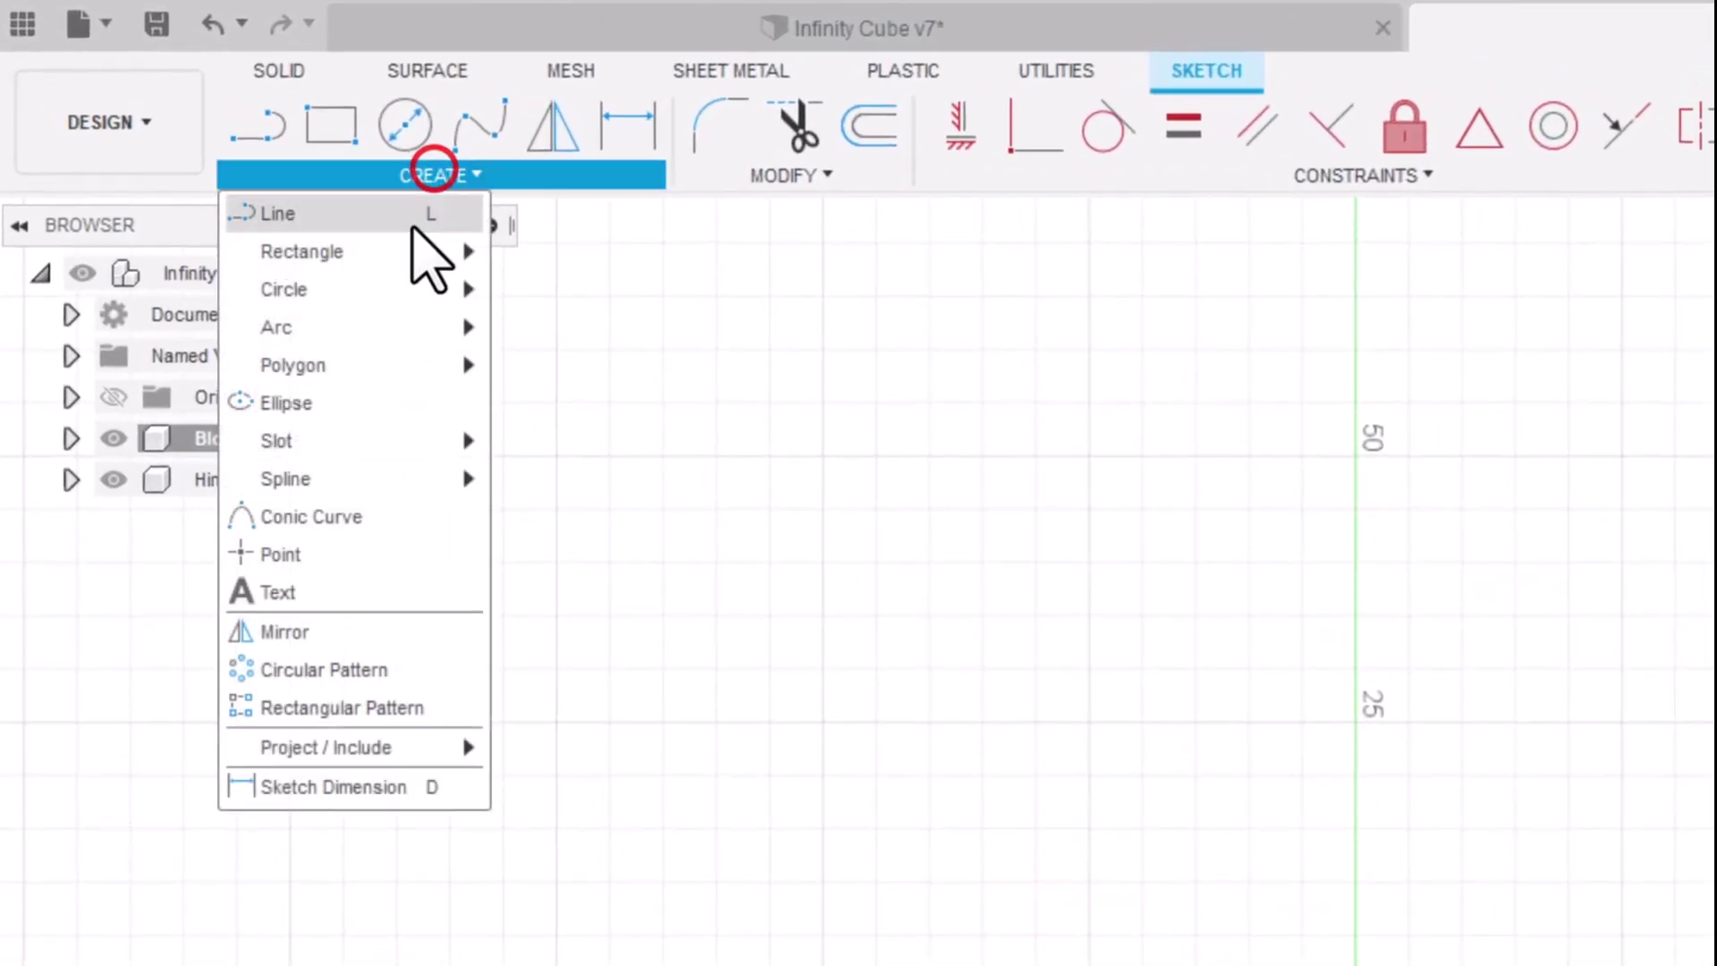
mouse_move(443, 288)
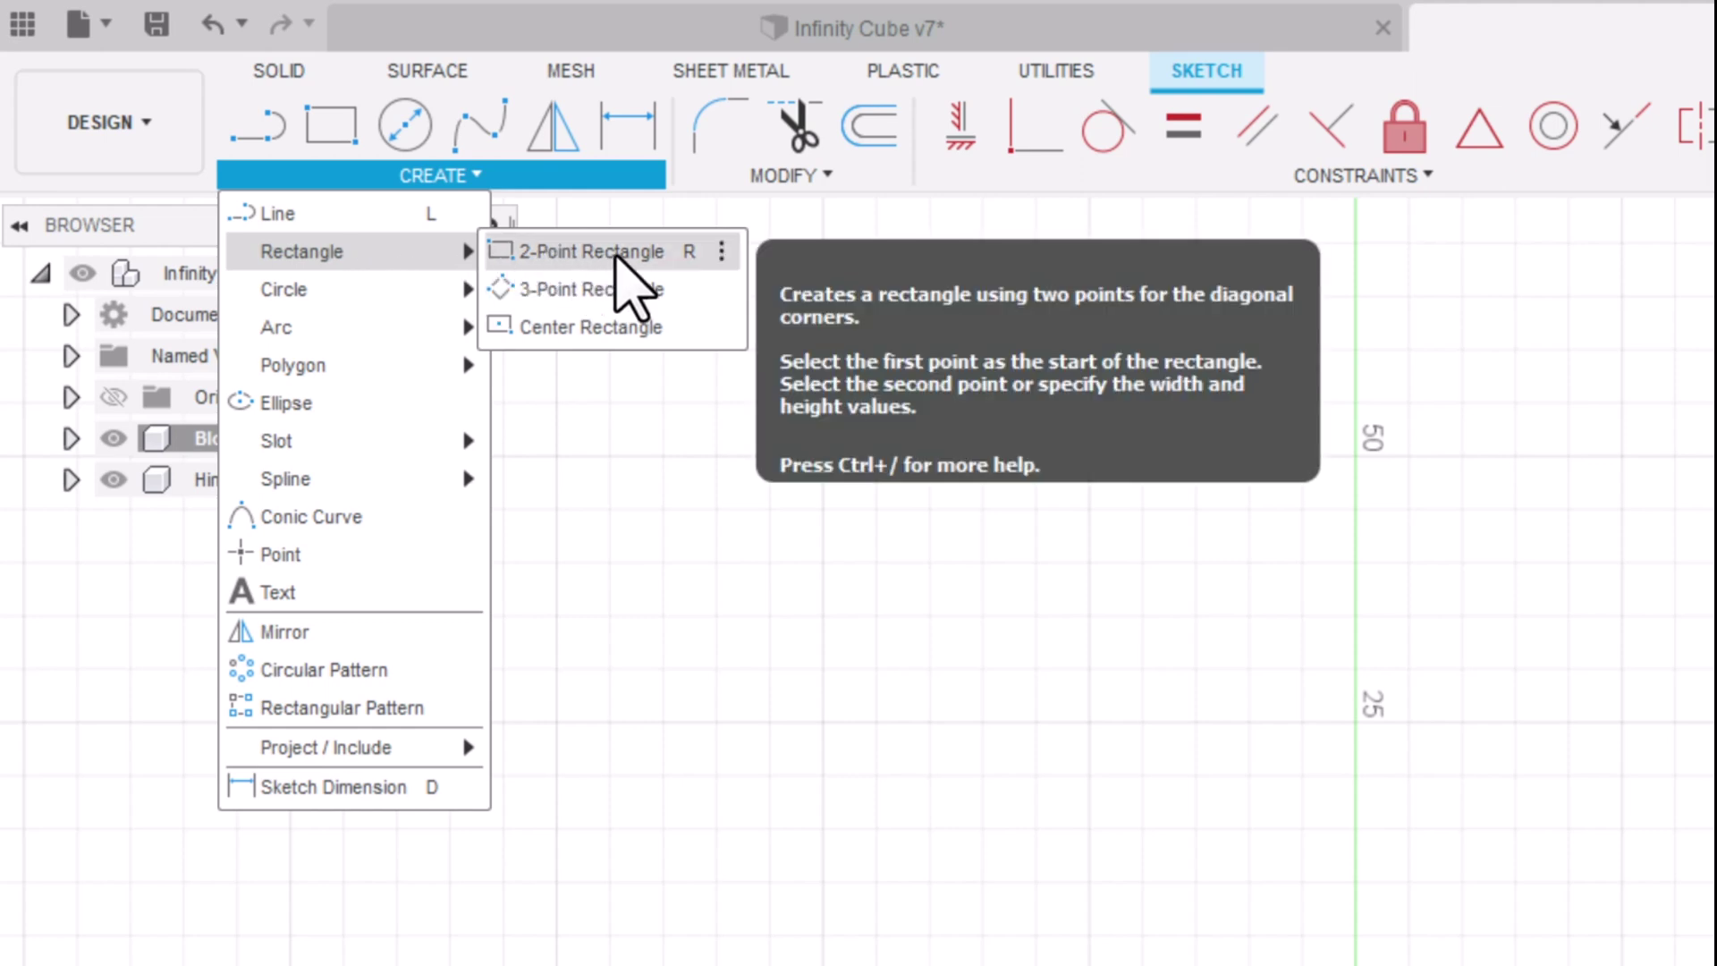
click(689, 492)
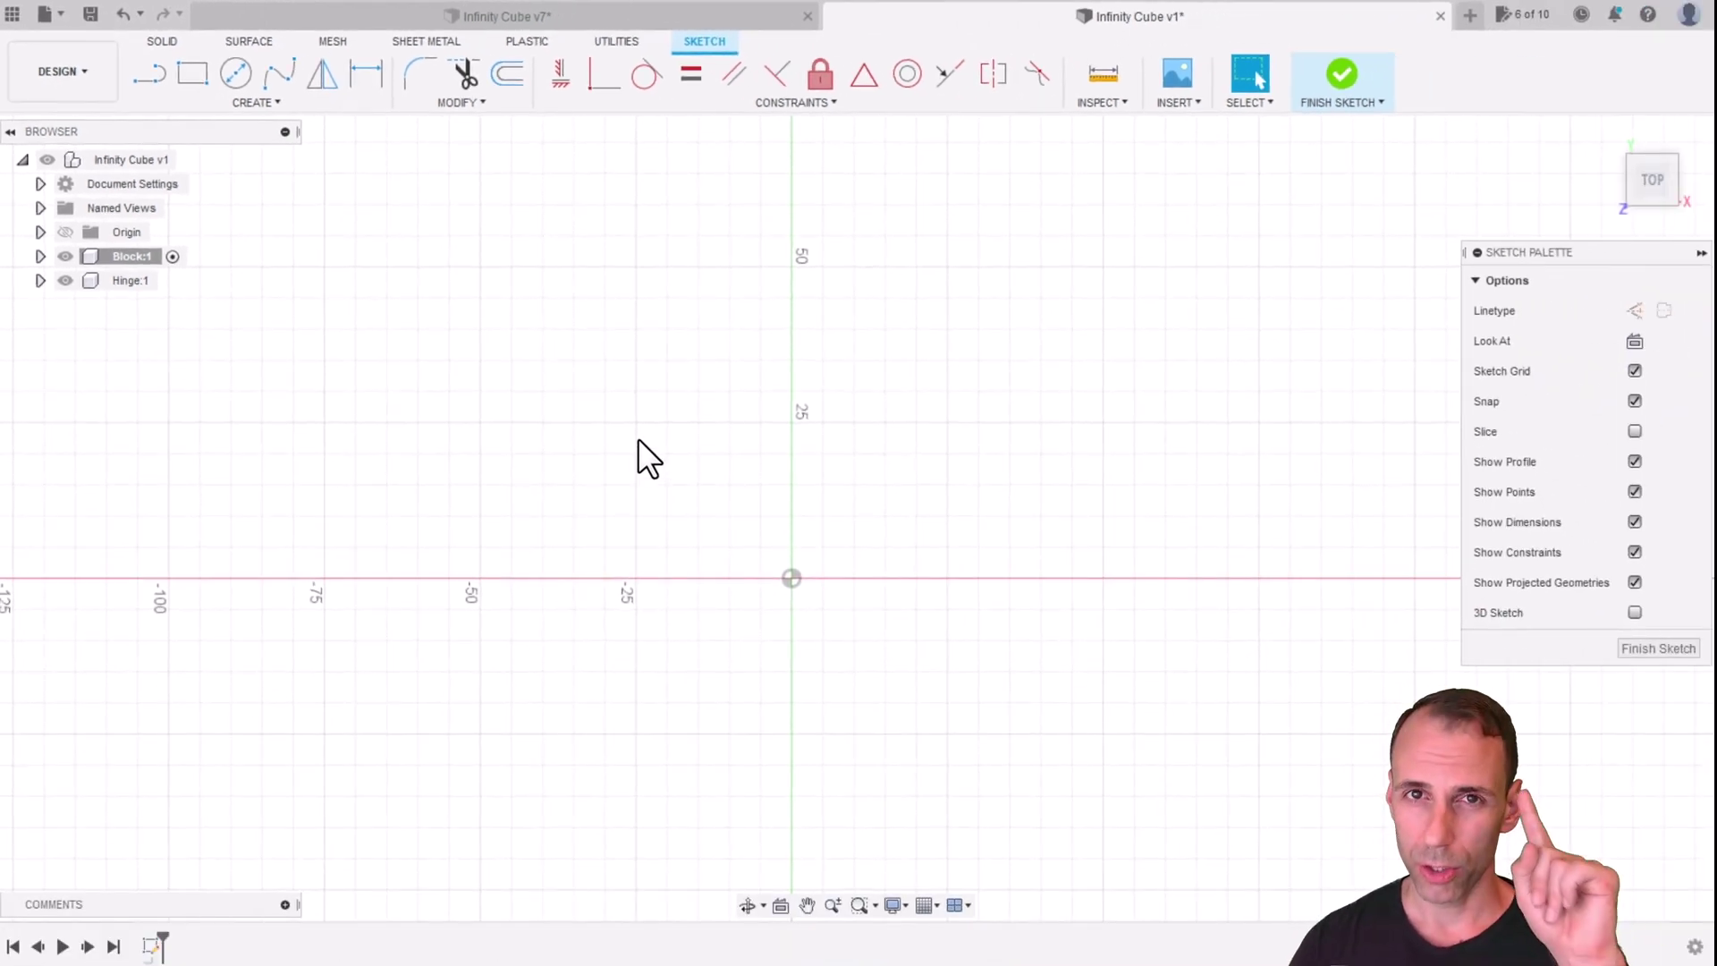
Draw a 20 x 20 mm two-point rectangle from the origin toward negative X and positive Y, and finish the sketch
key(r)
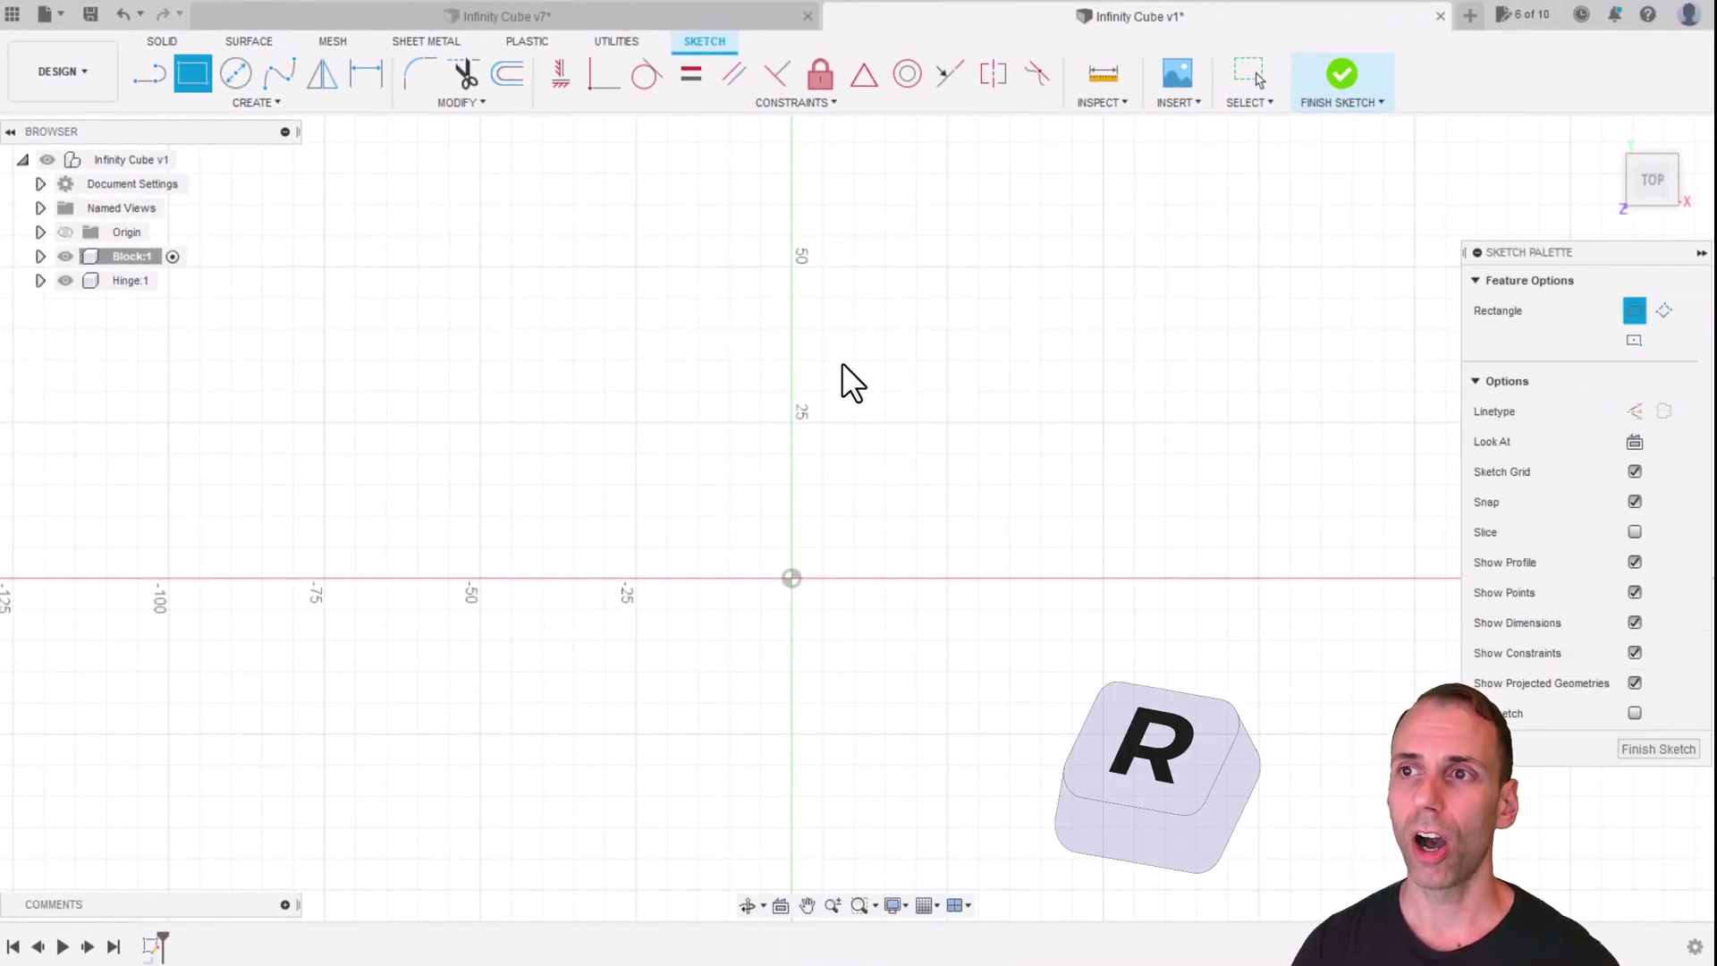
click(792, 579)
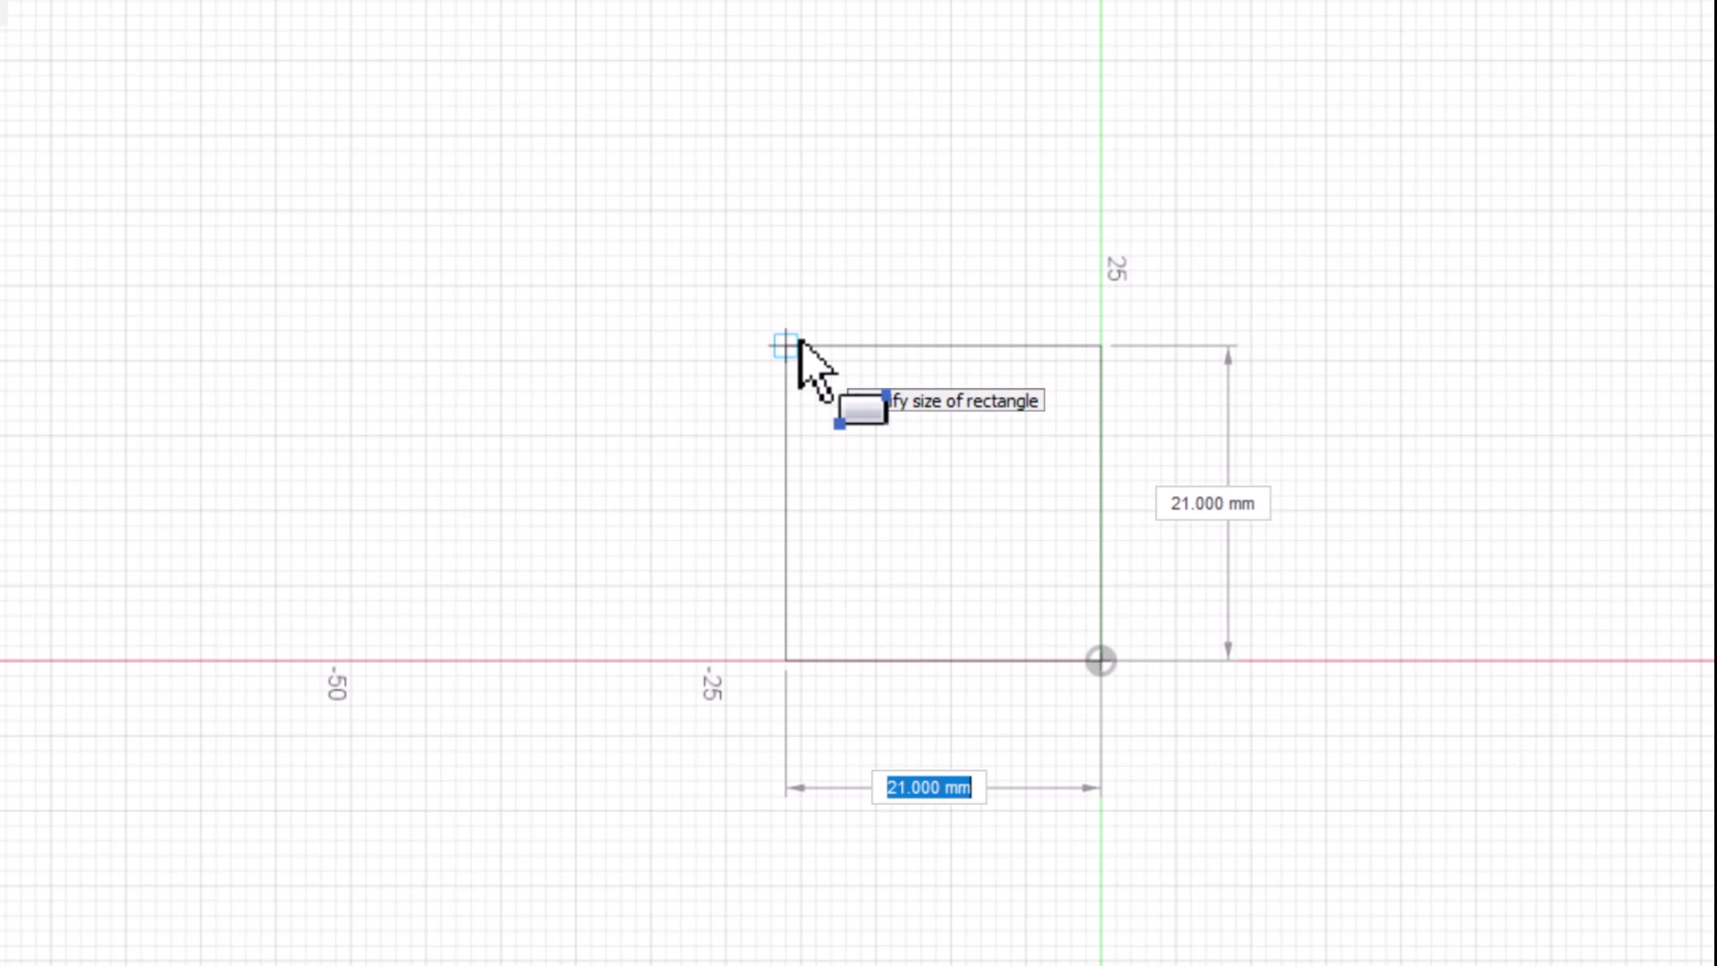
text(20)
key(Tab)
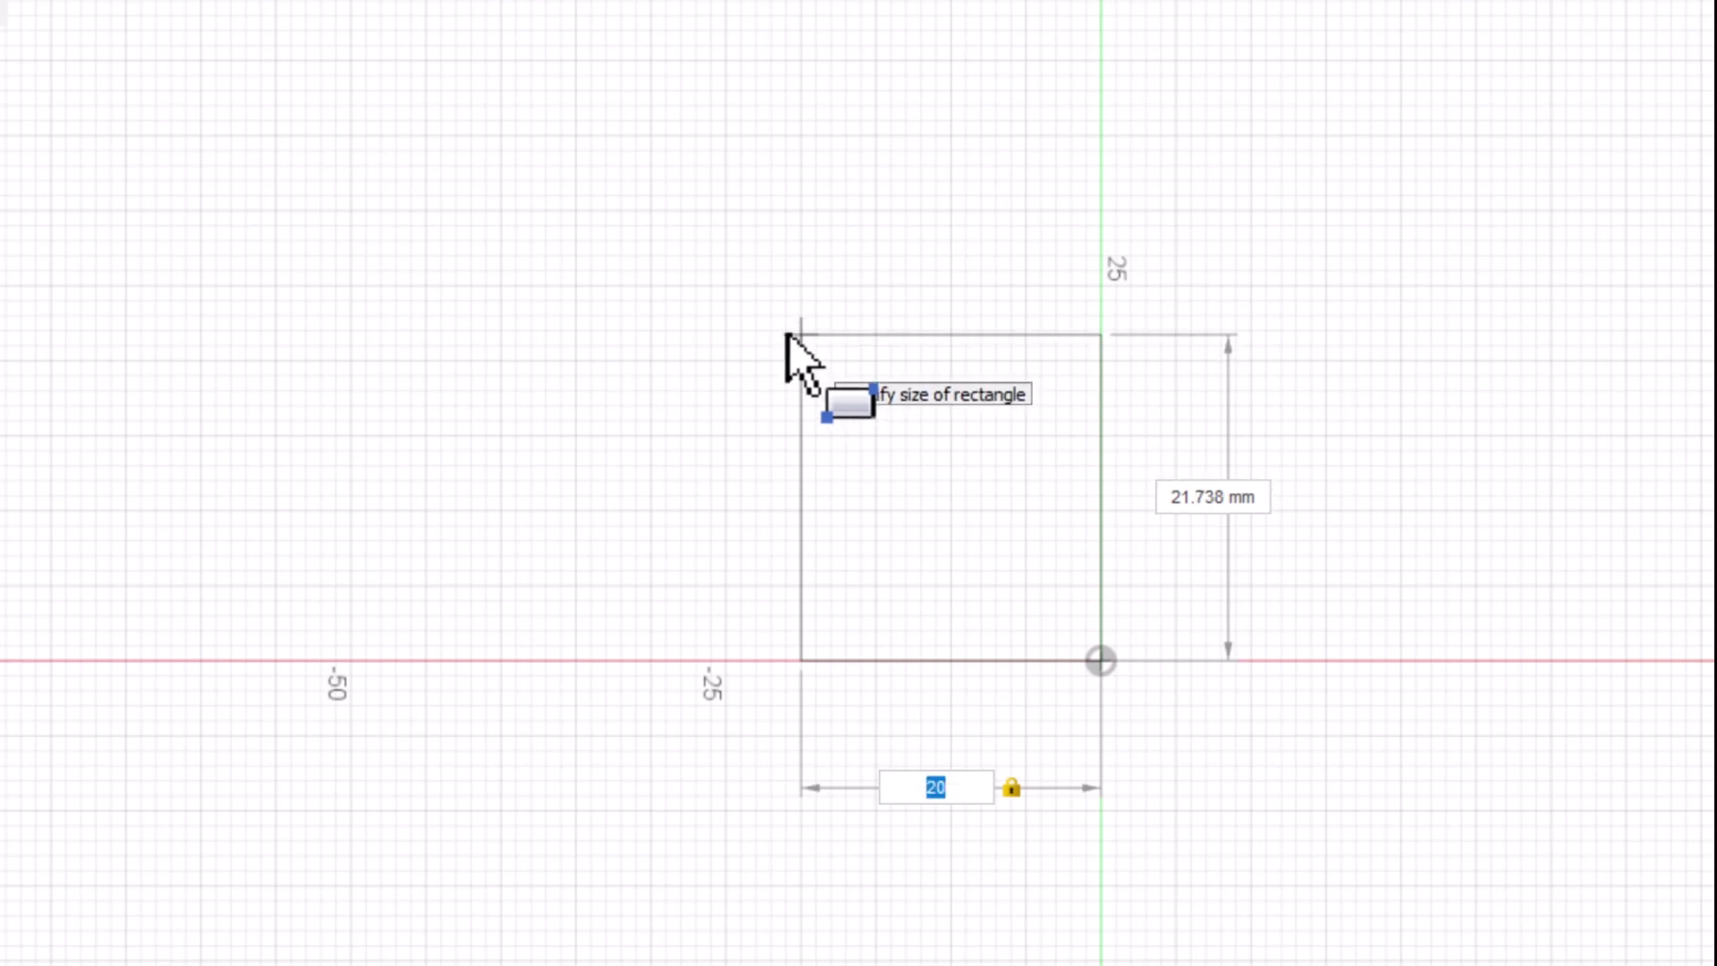
scroll(785, 351, up, 2)
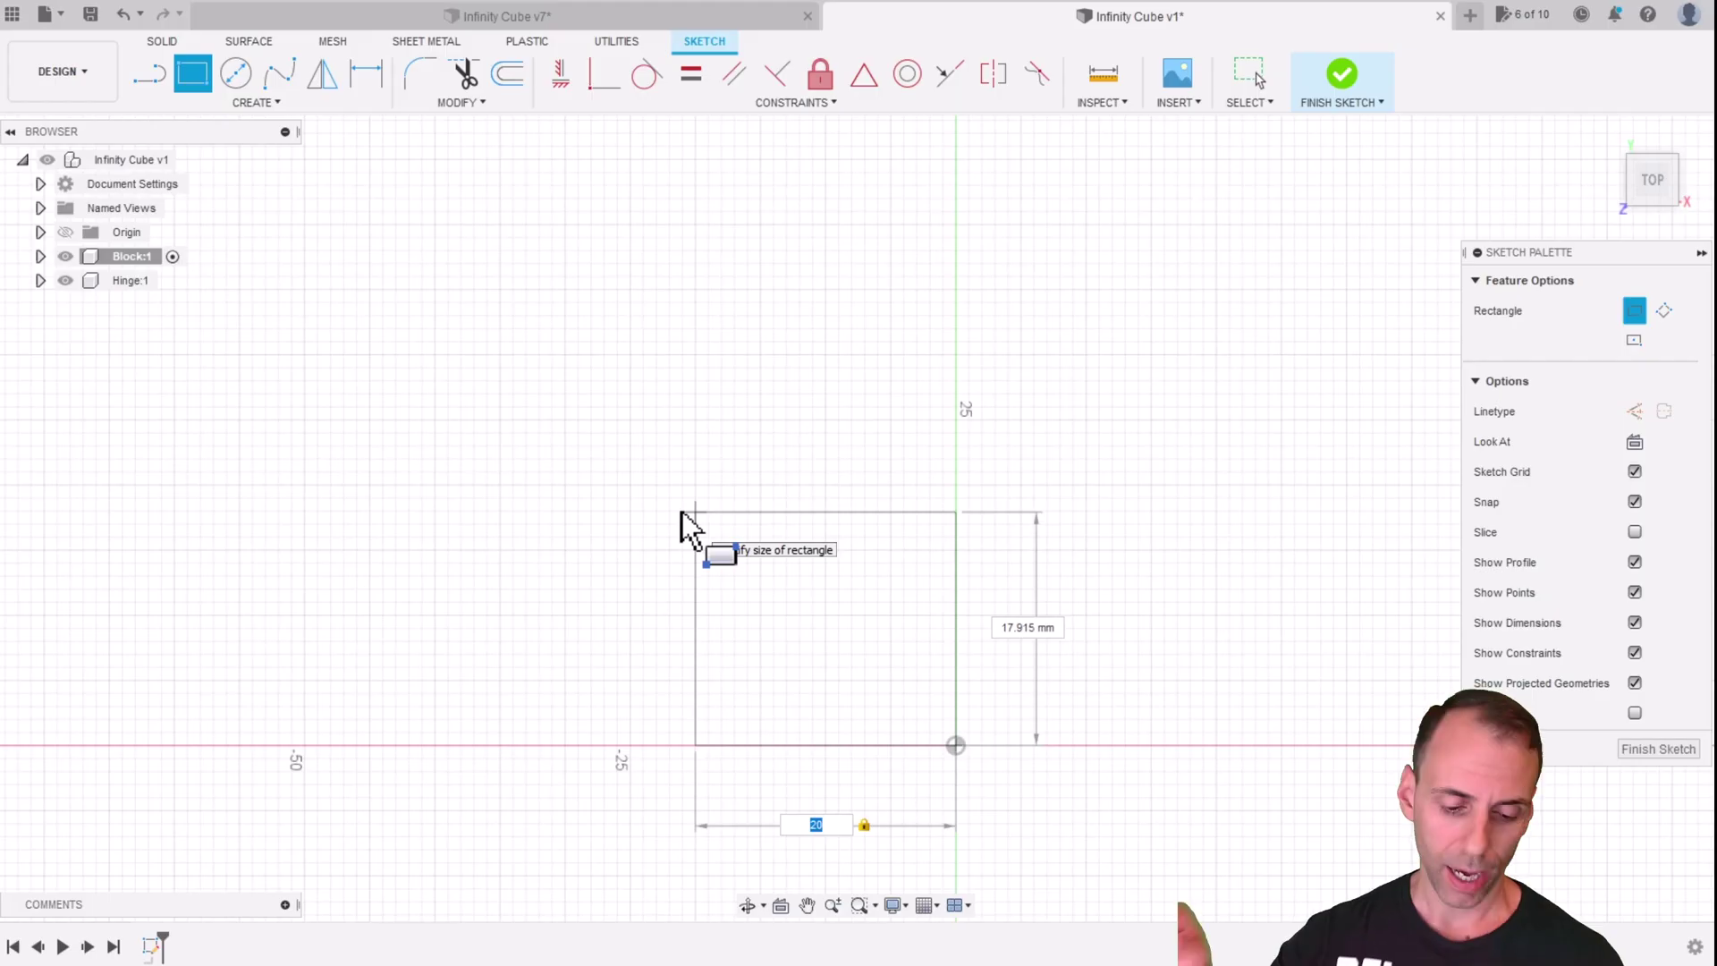
key(Tab)
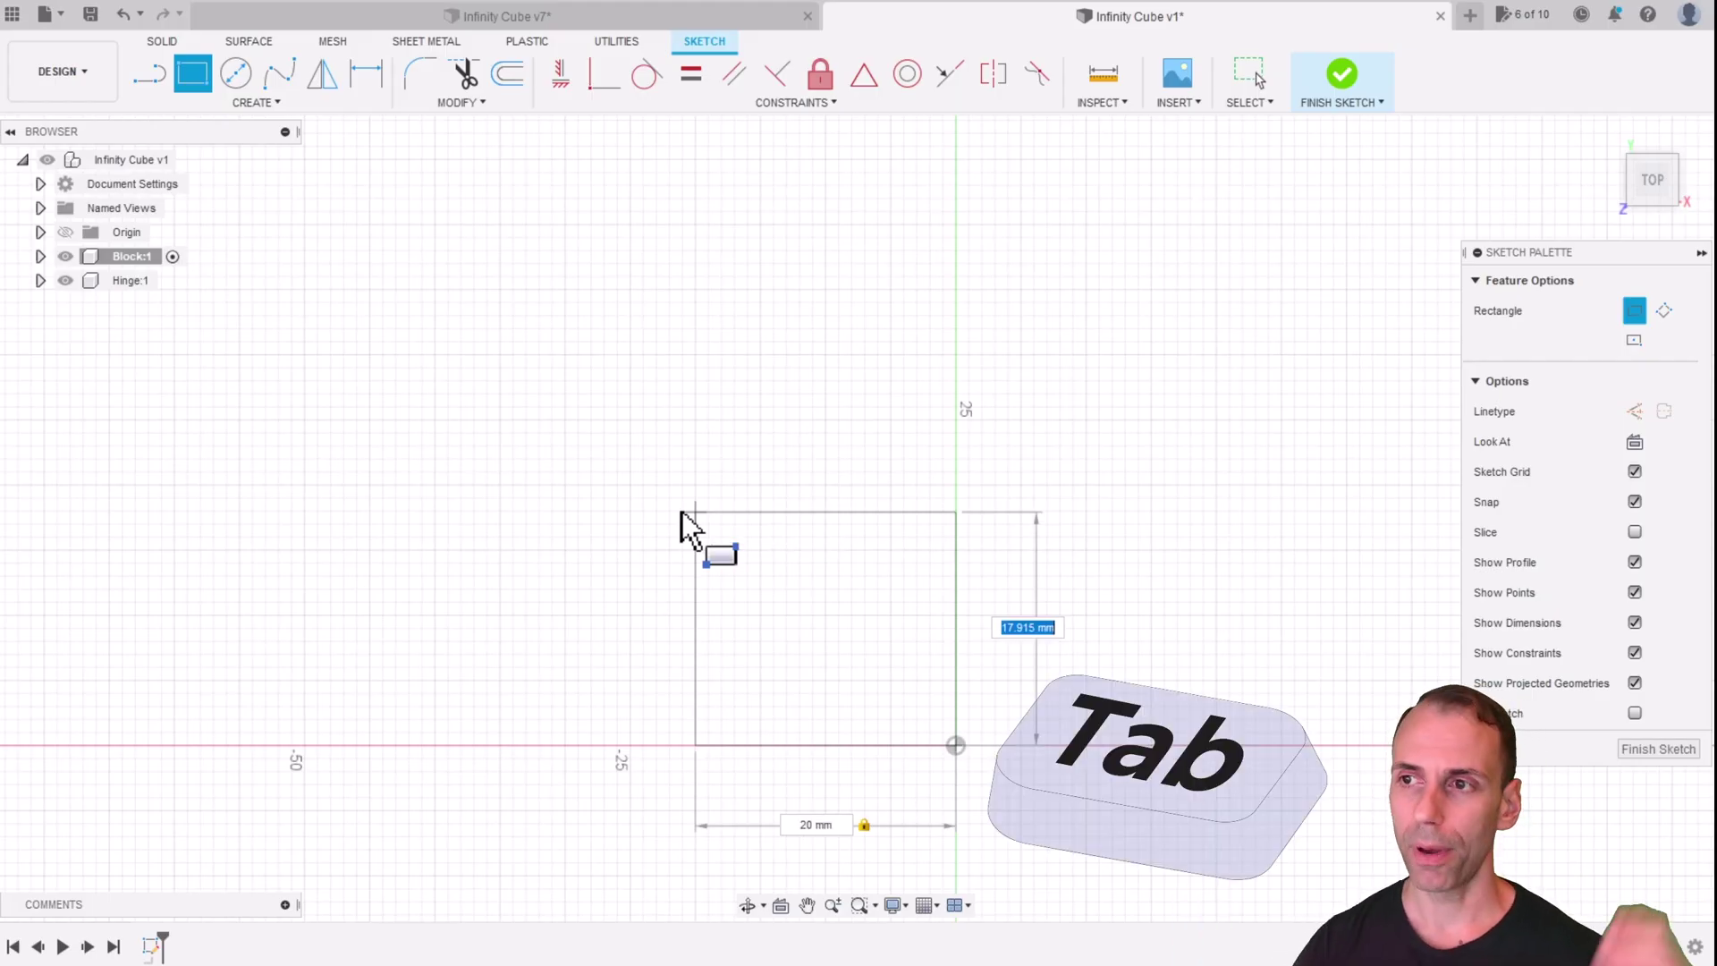
text(20)
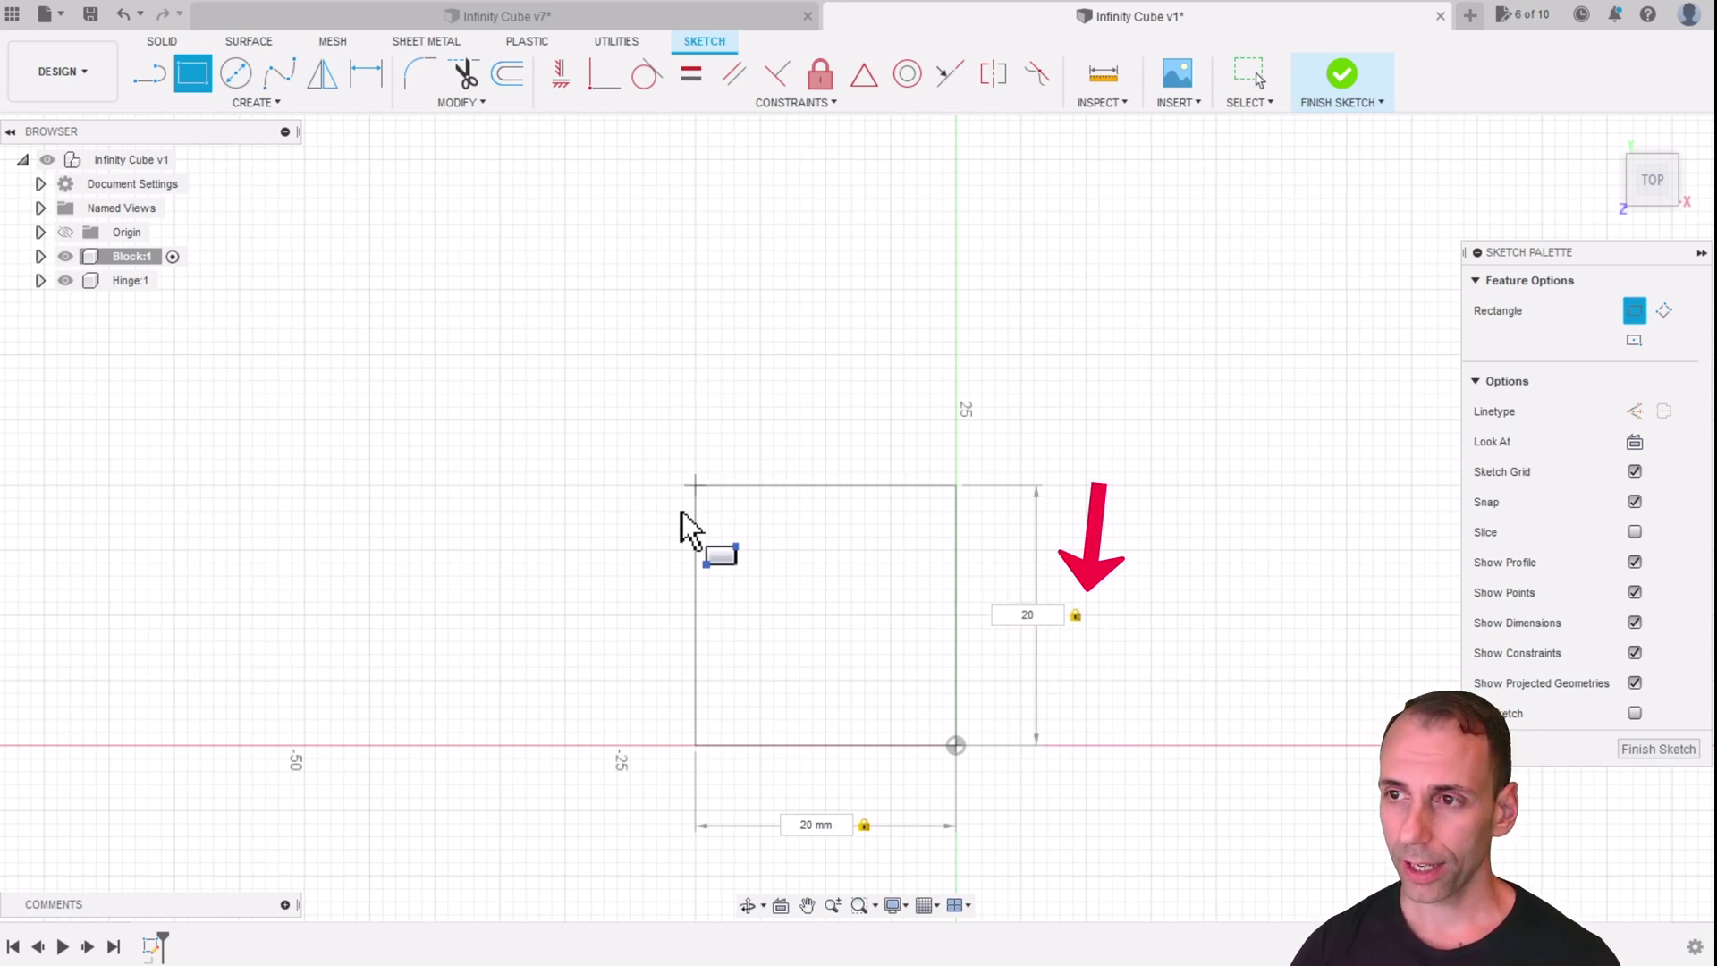
key(Return)
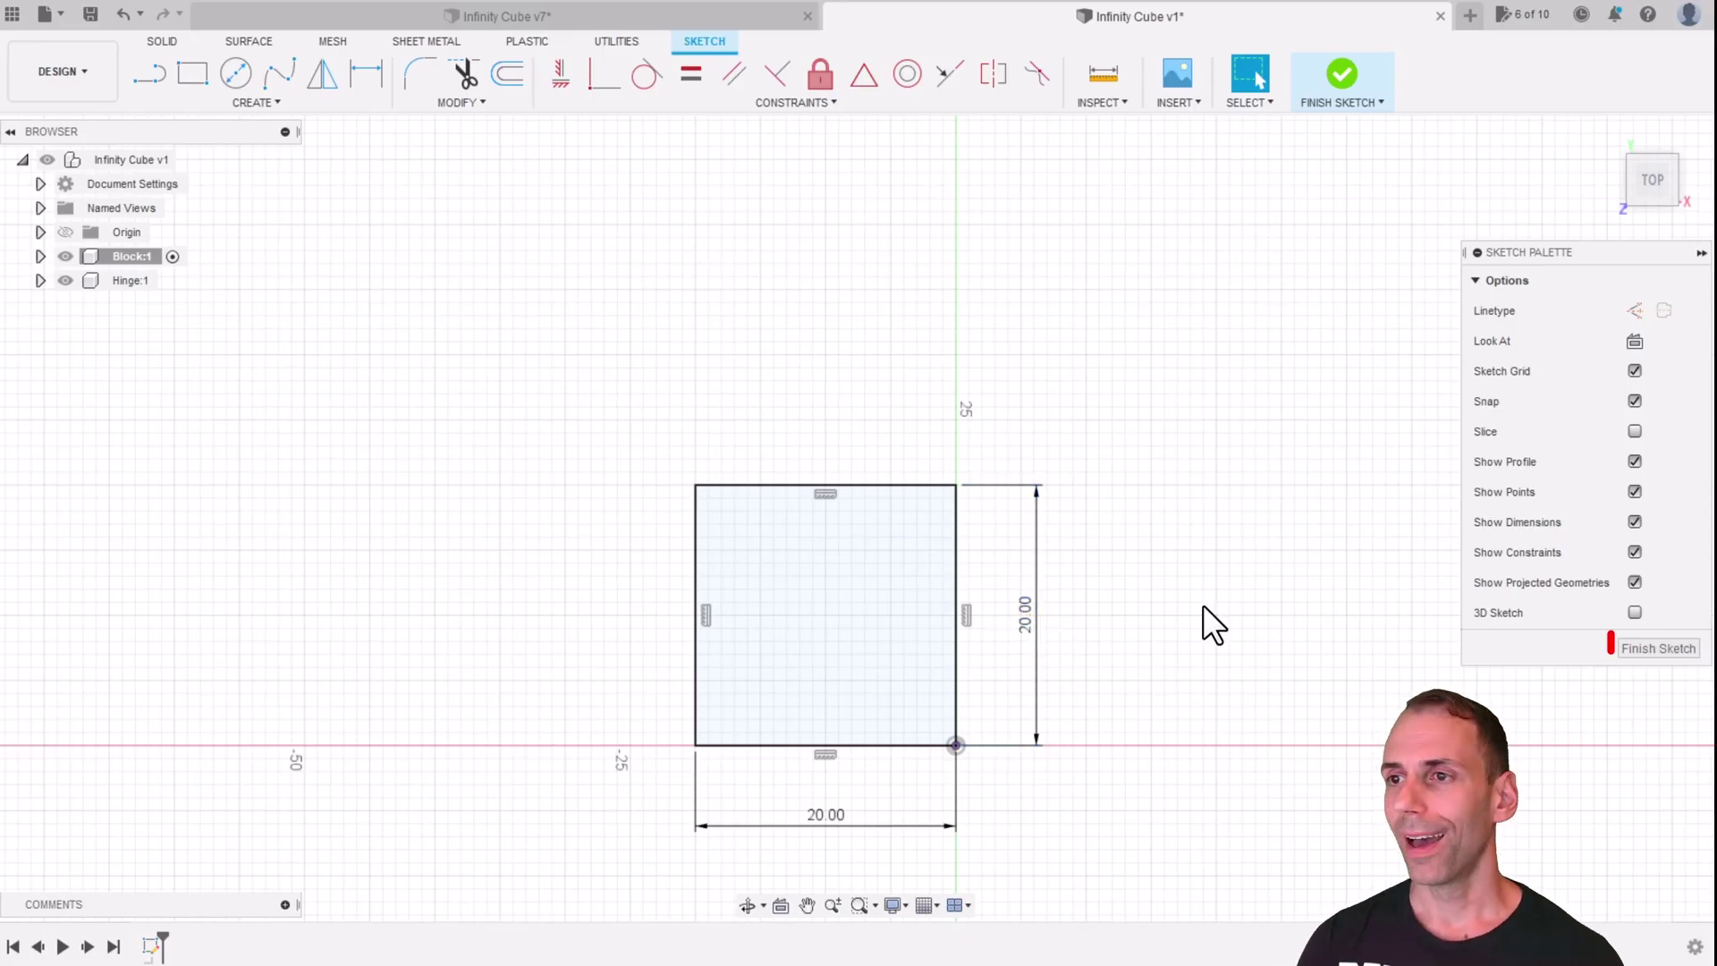
click(1654, 649)
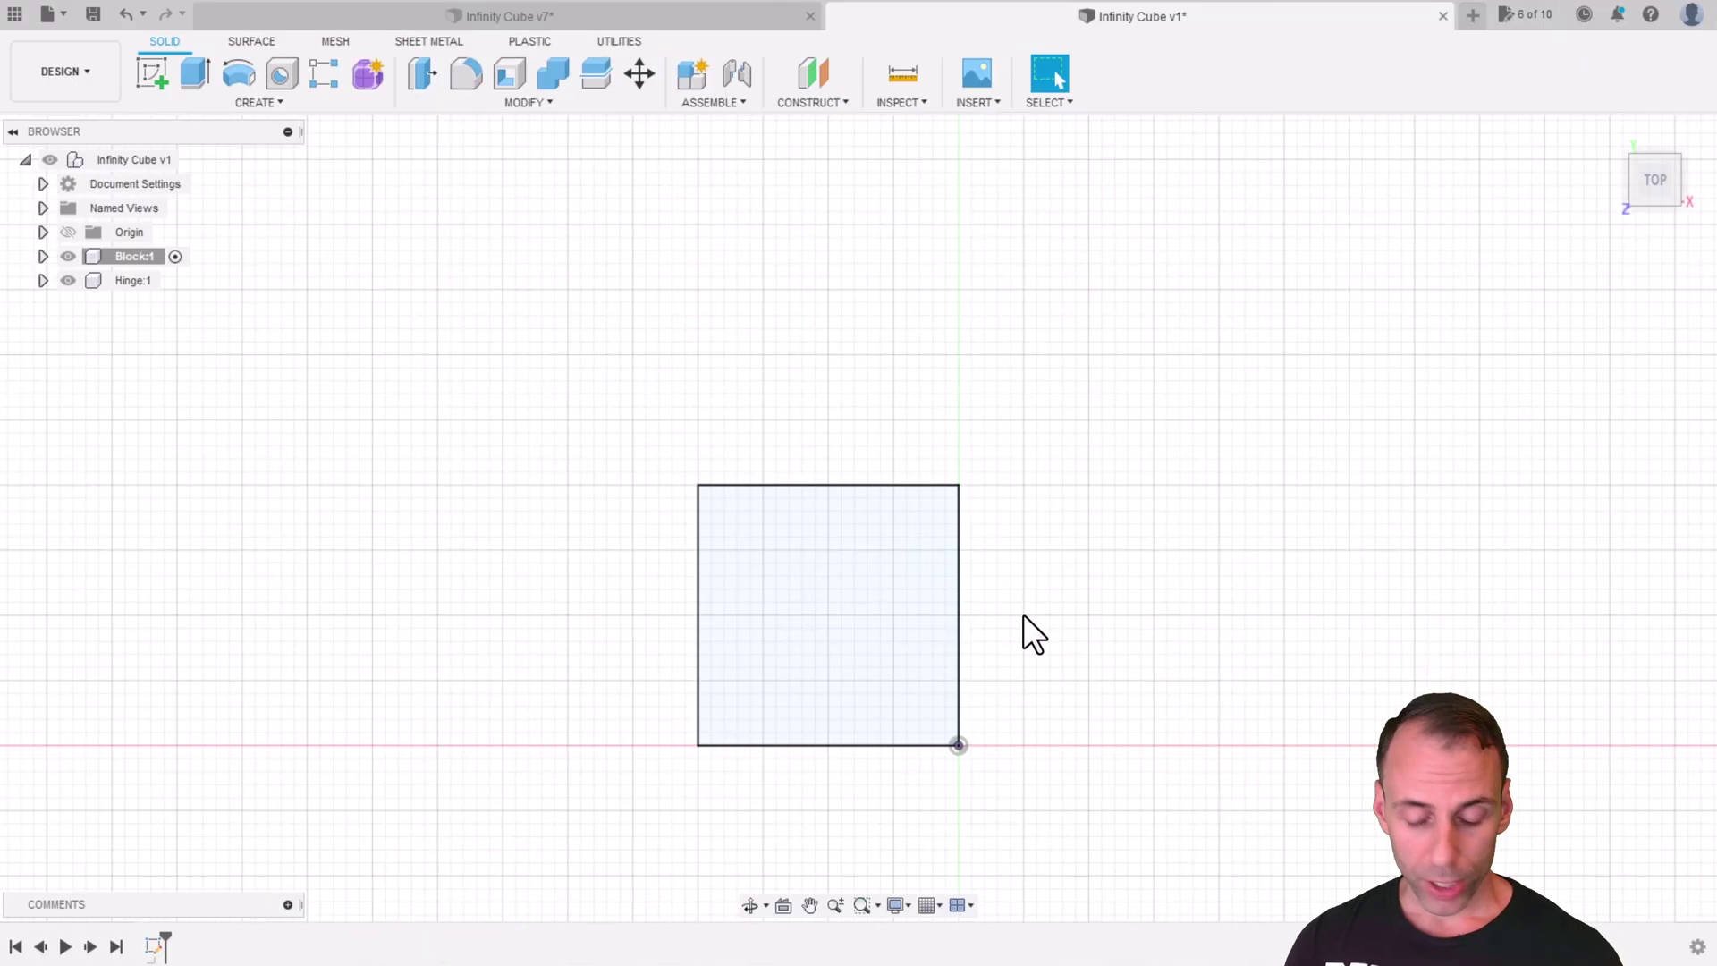
mouse_move(1023, 614)
shift+middle_down()
mouse_move(1002, 514)
mouse_move(930, 581)
shift+middle_up()
shift+middle_drag(1002, 636, 1066, 577)
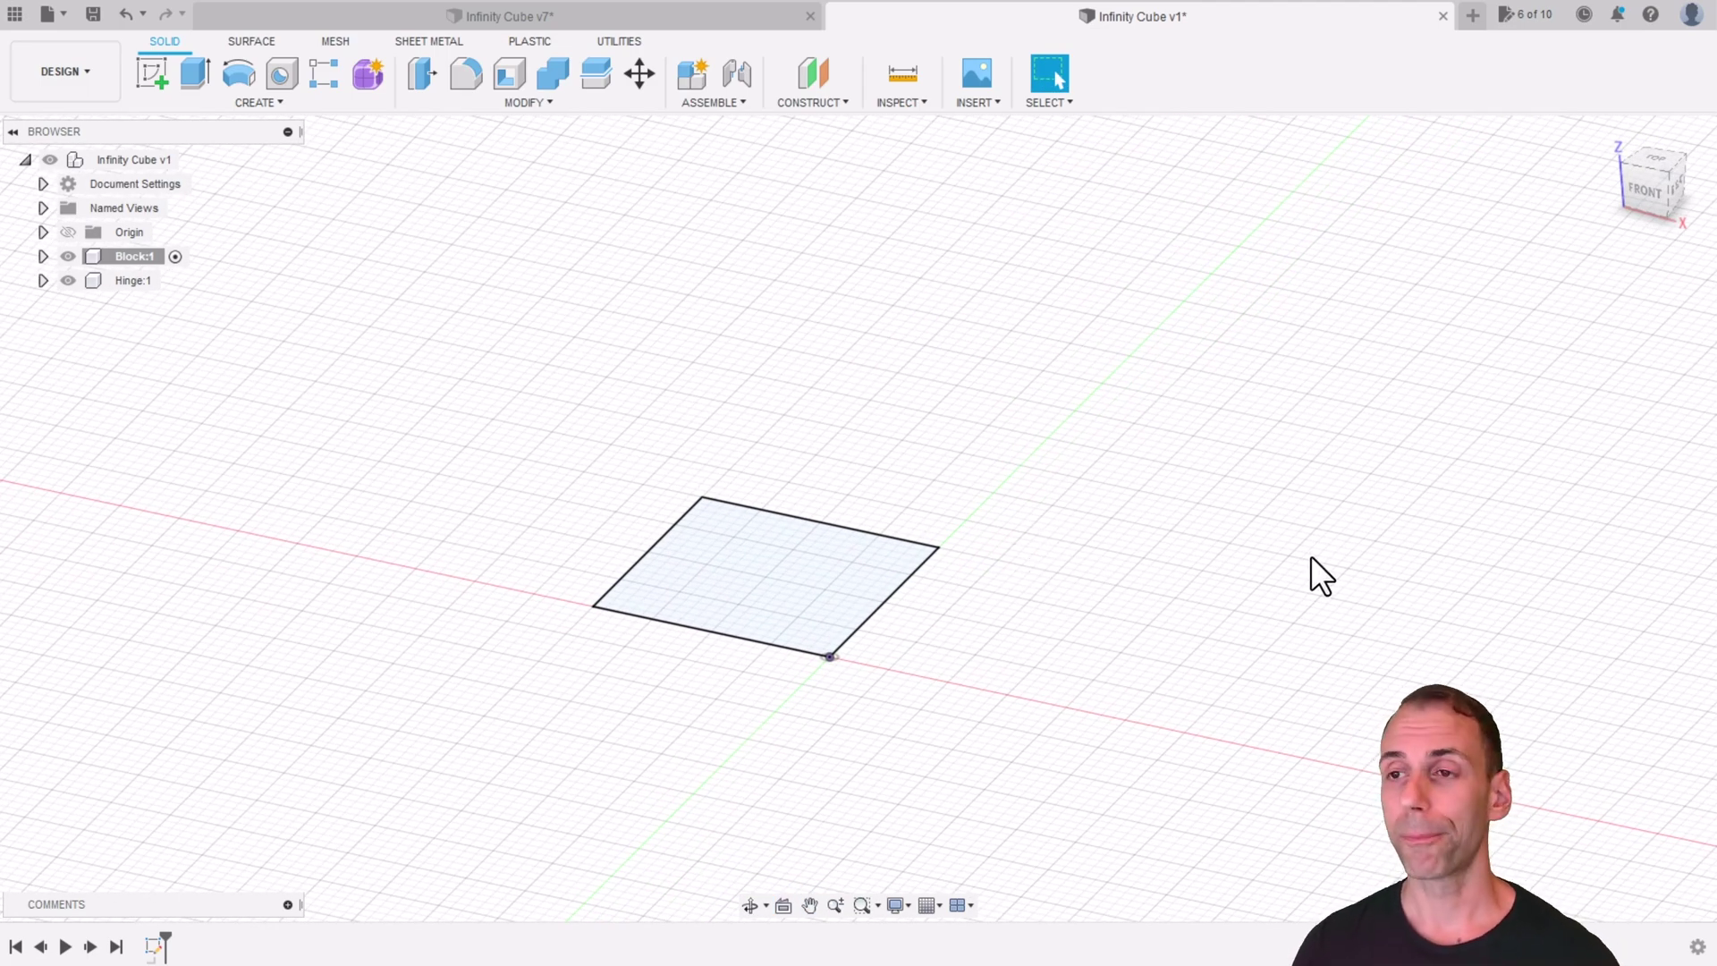
click(827, 566)
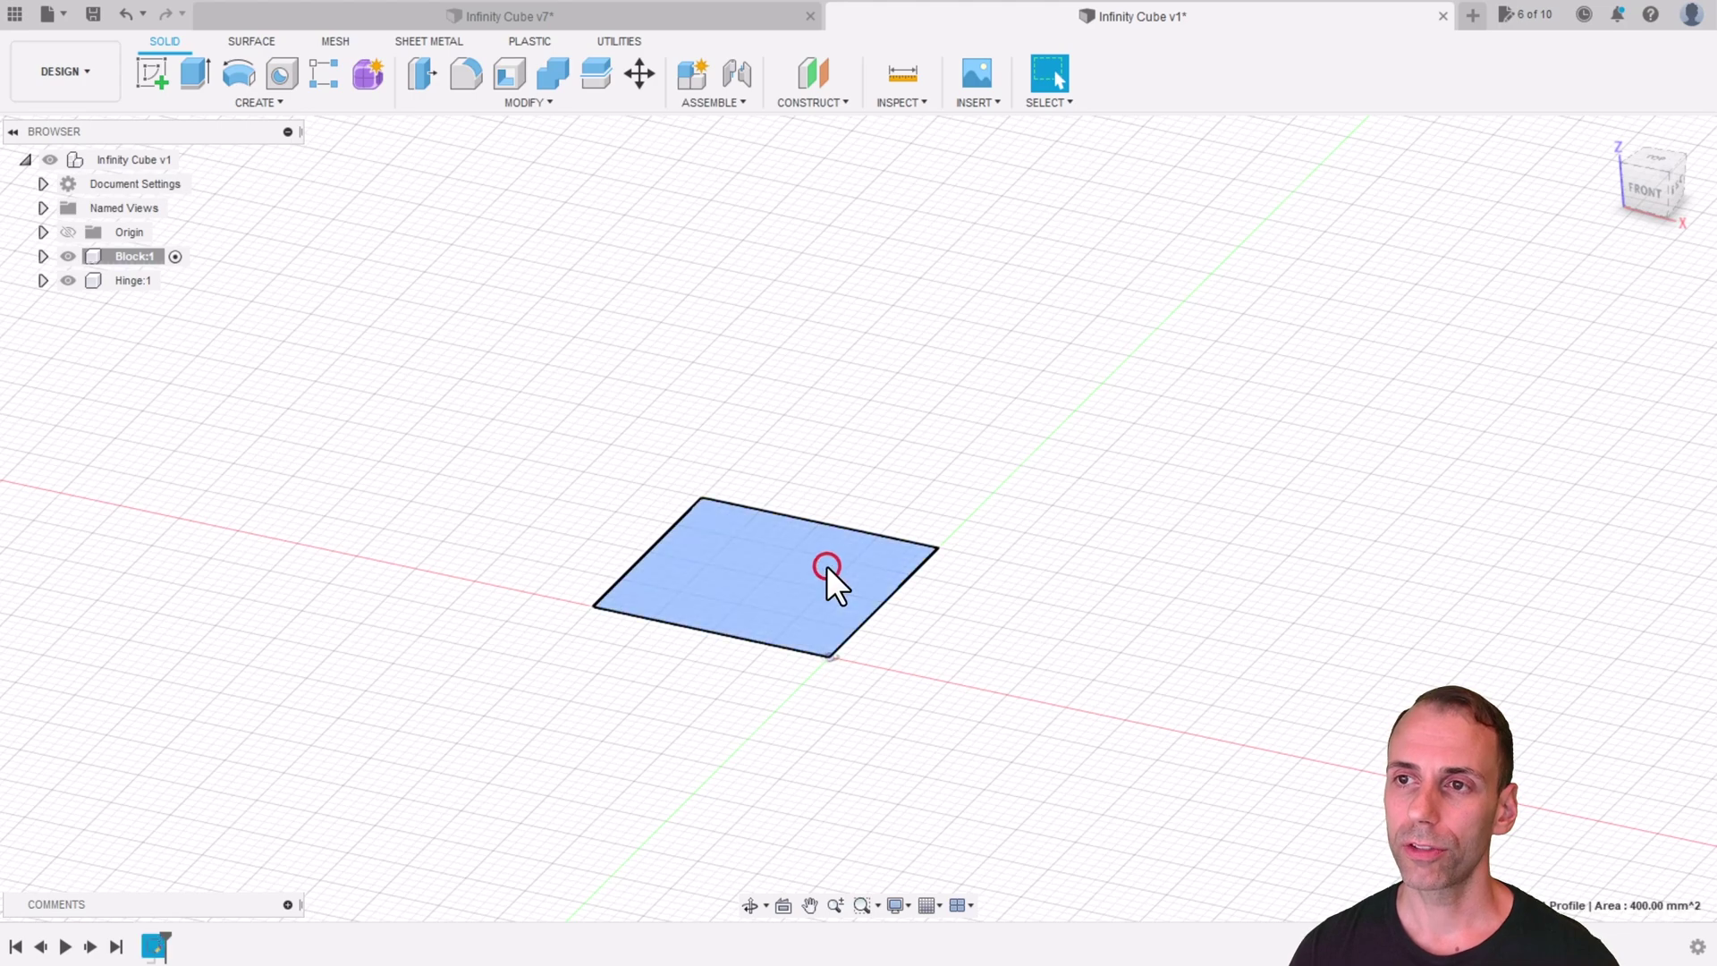
click(261, 99)
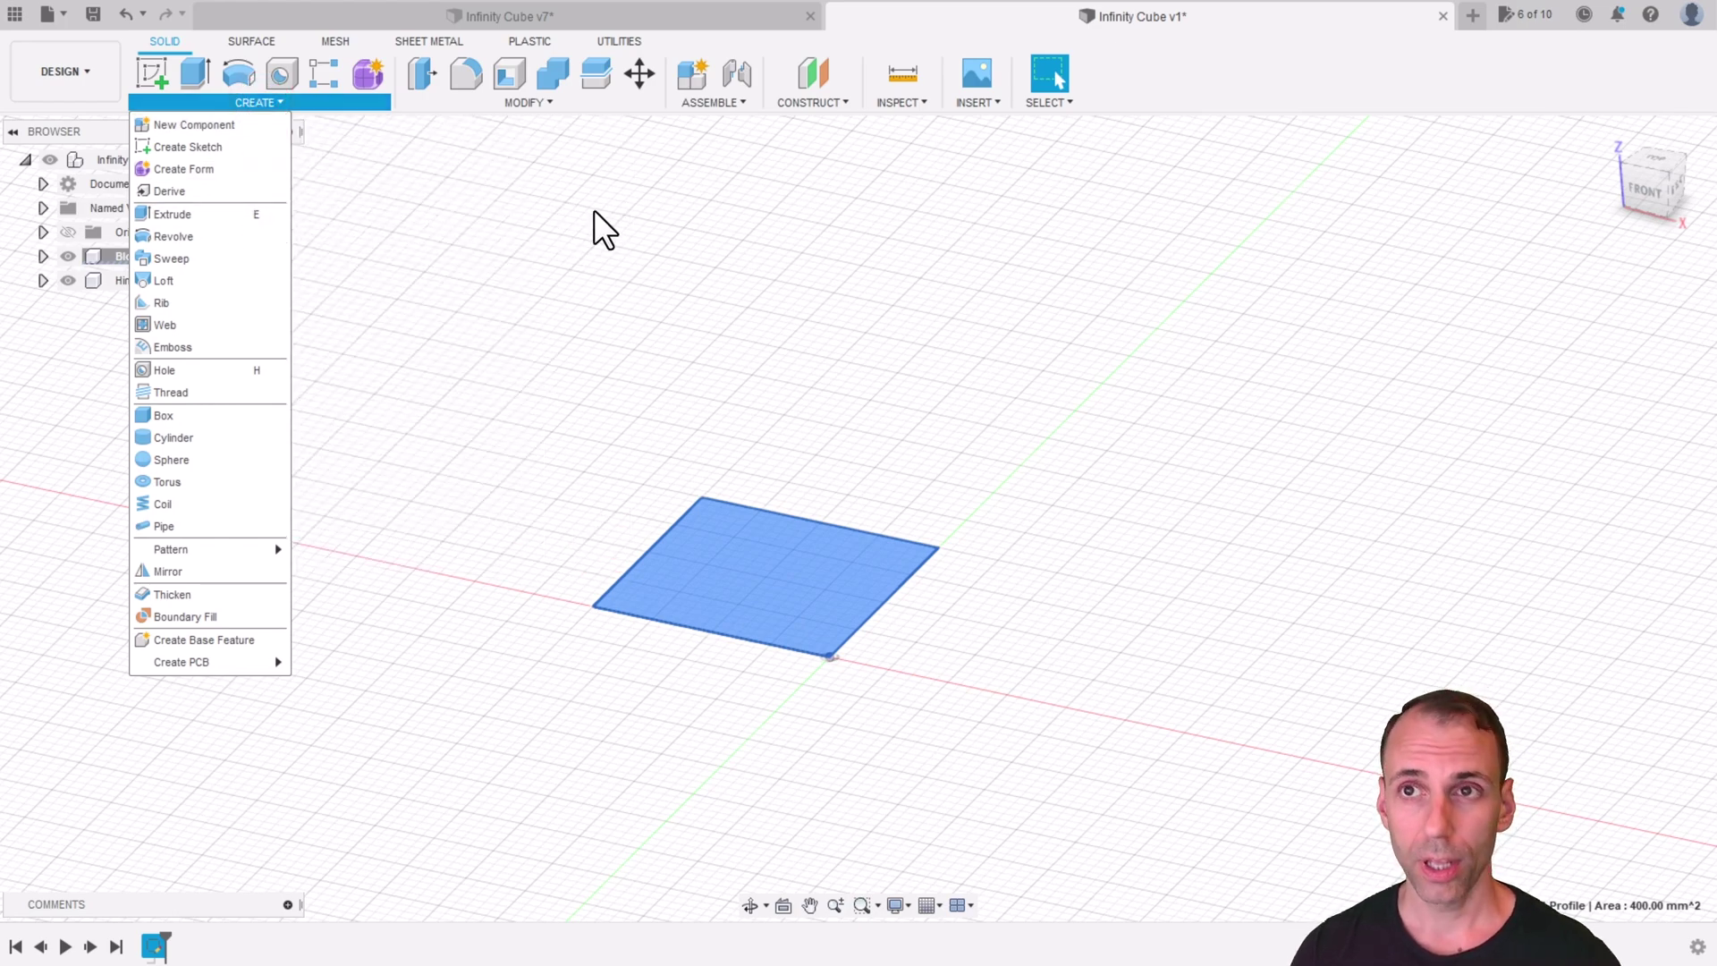
click(631, 218)
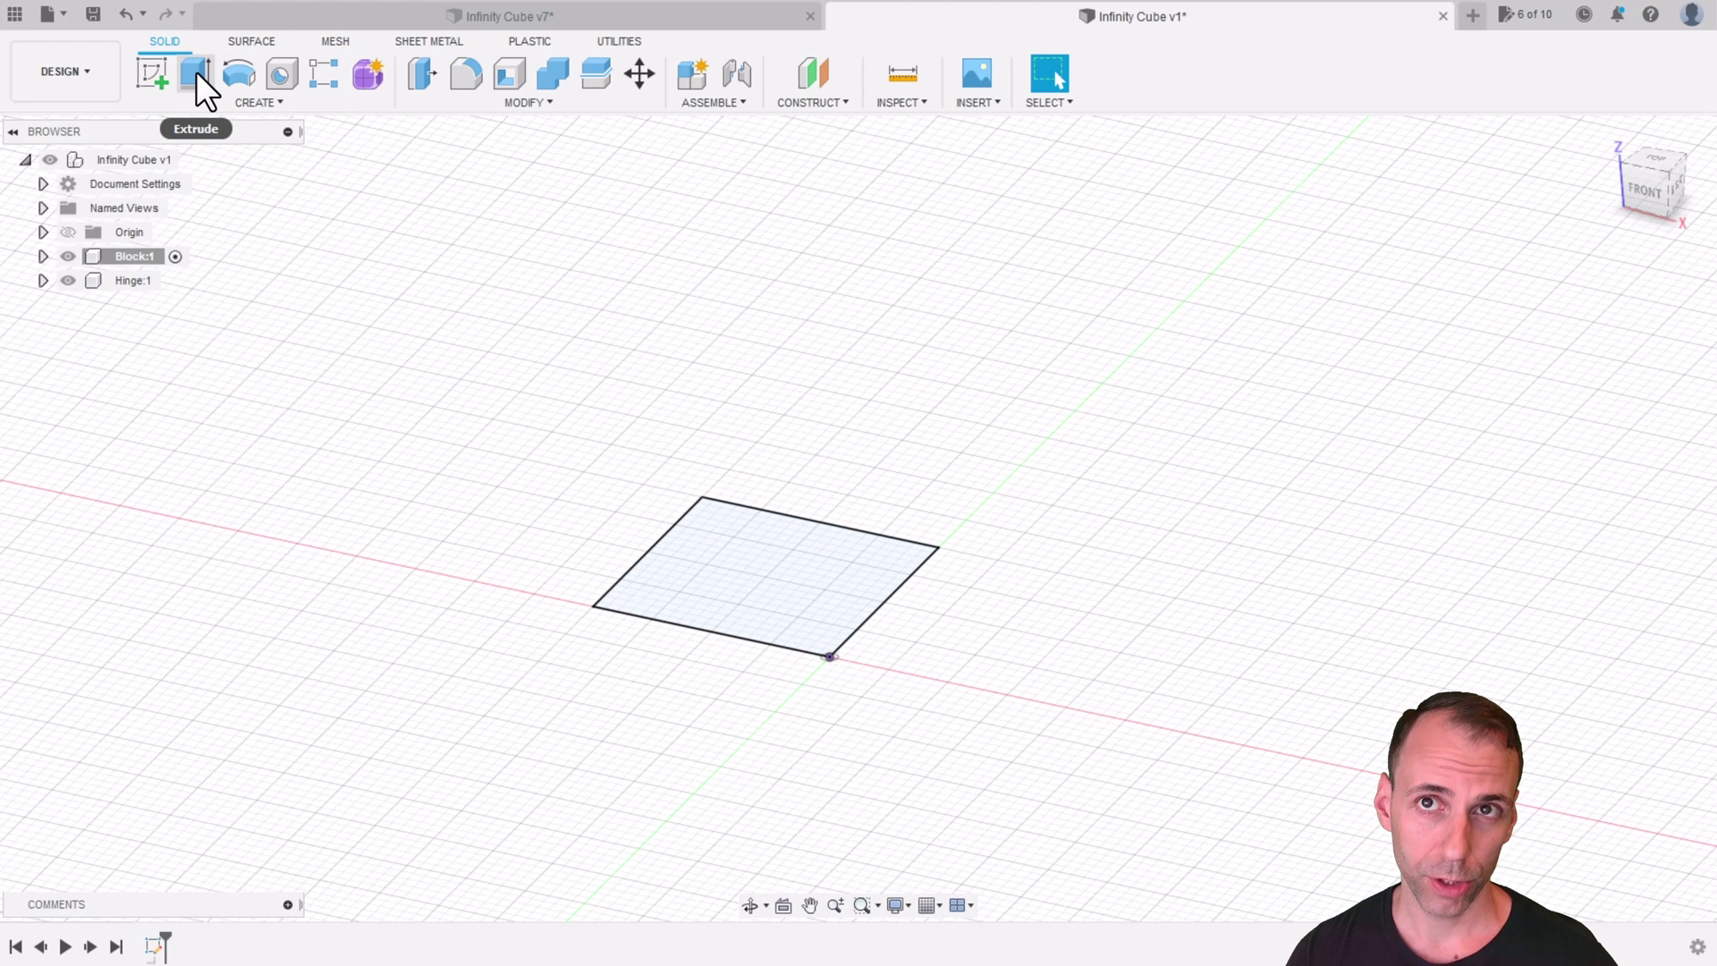
Extrude the square profile 20 mm upward as a new body
click(1051, 447)
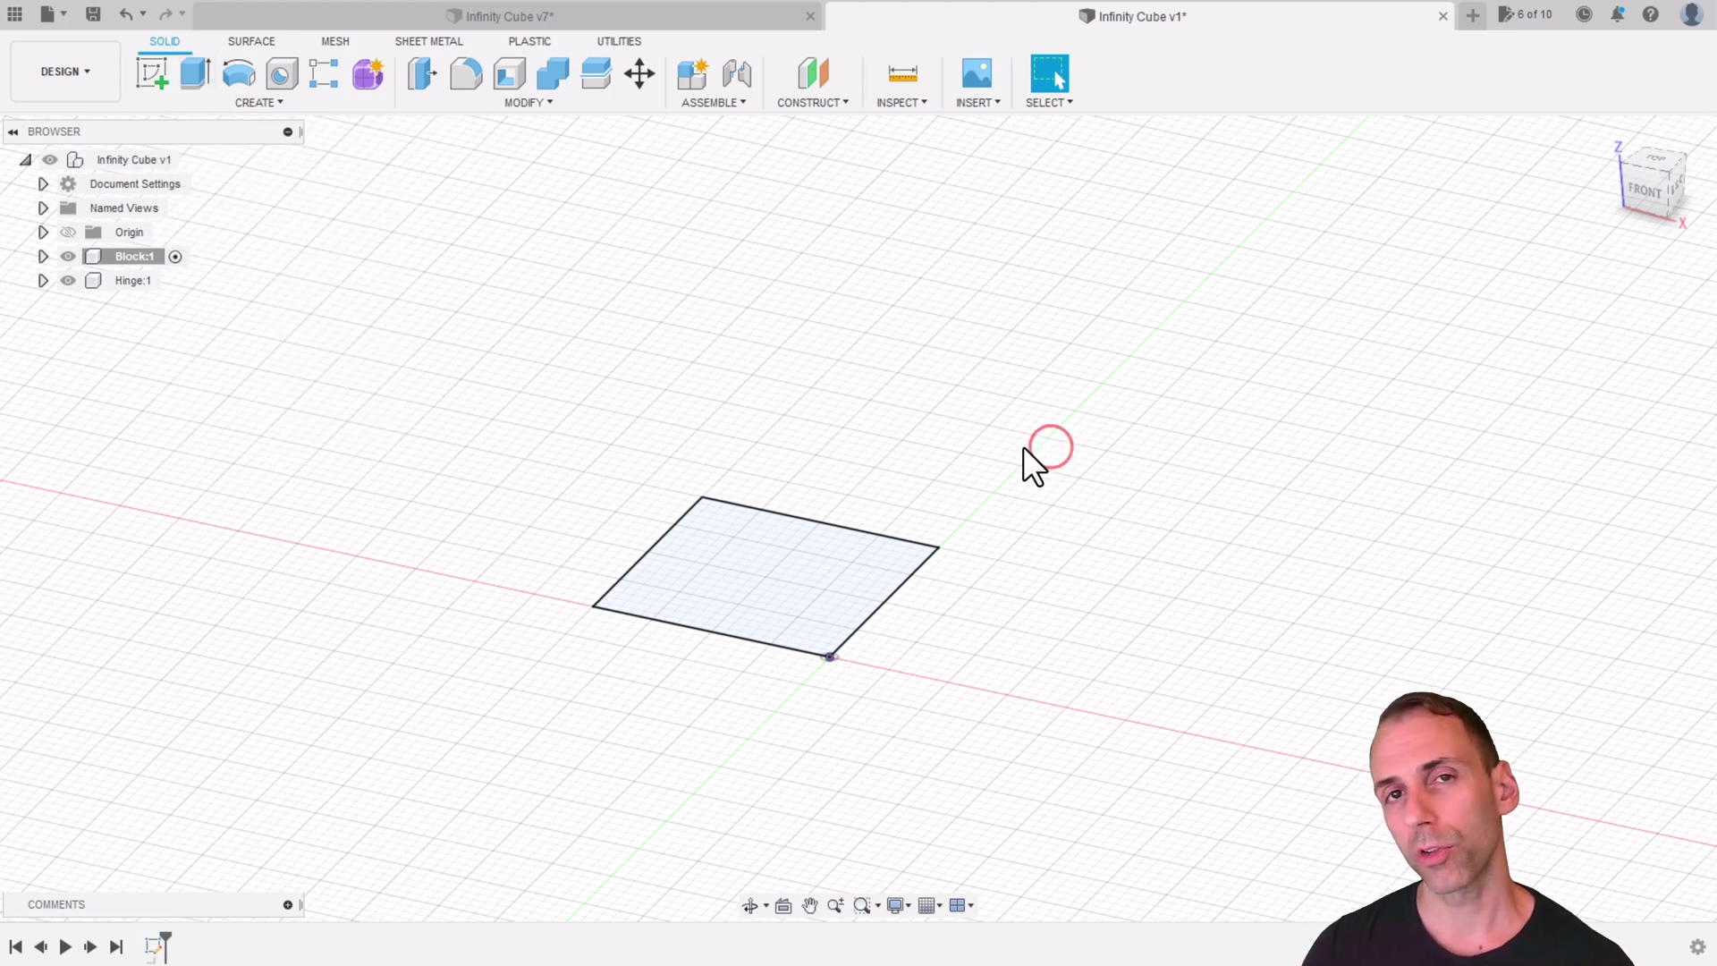
click(826, 593)
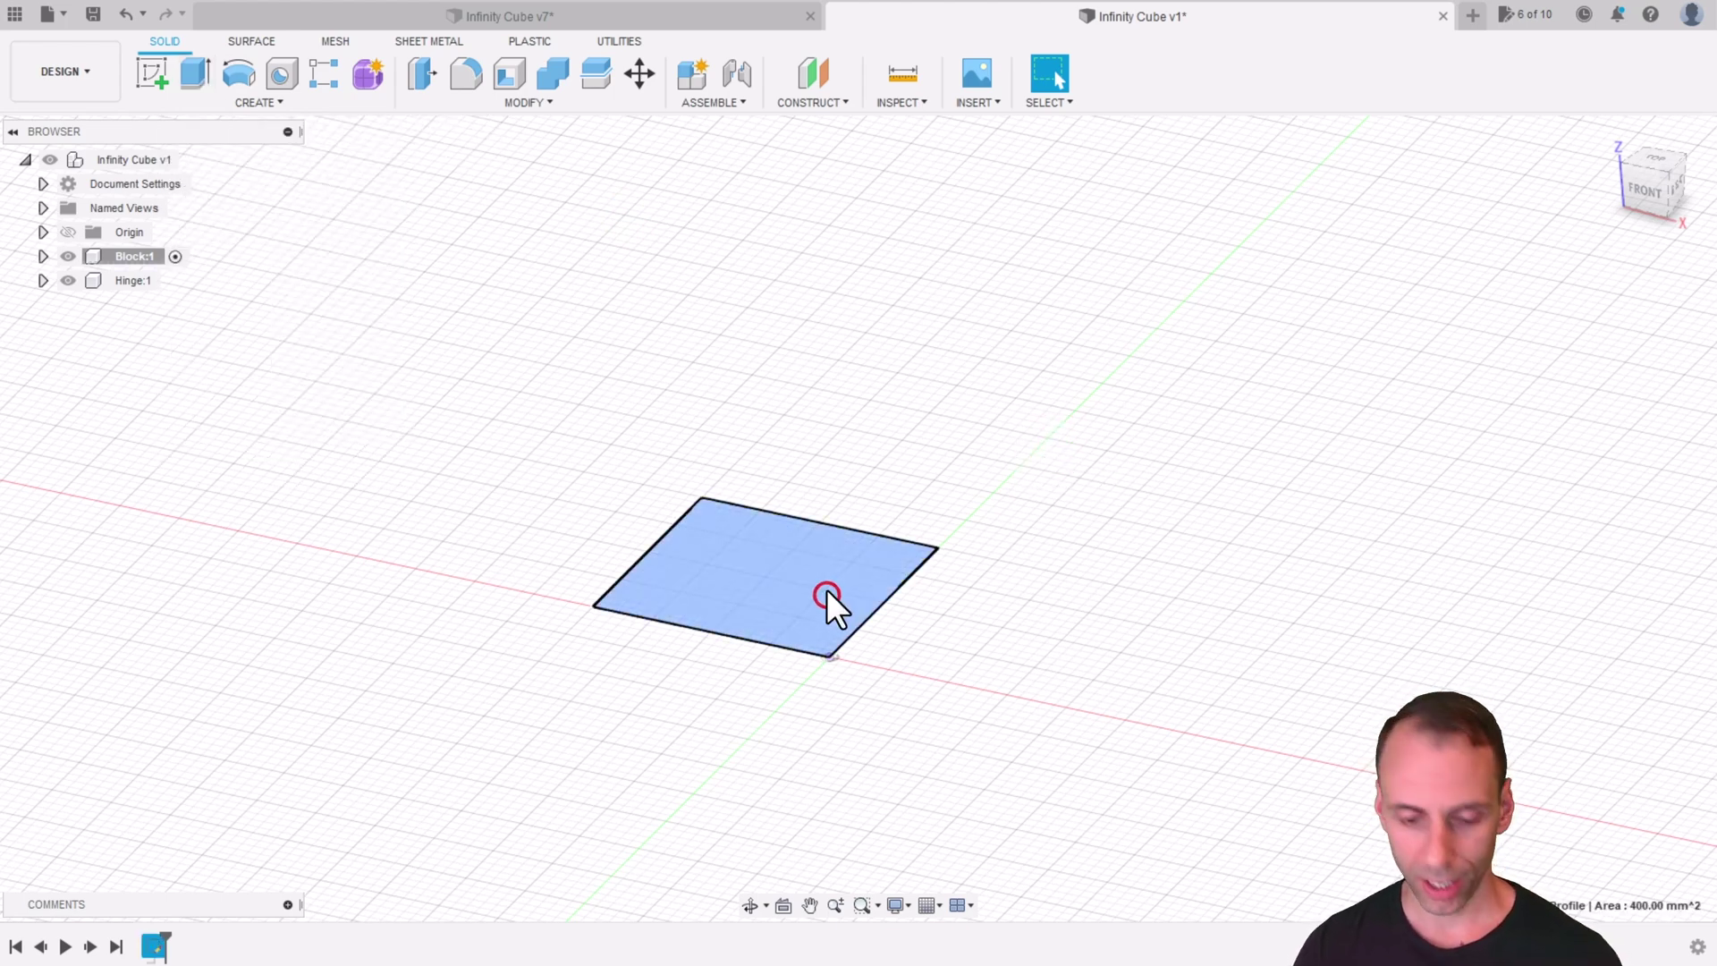
key(e)
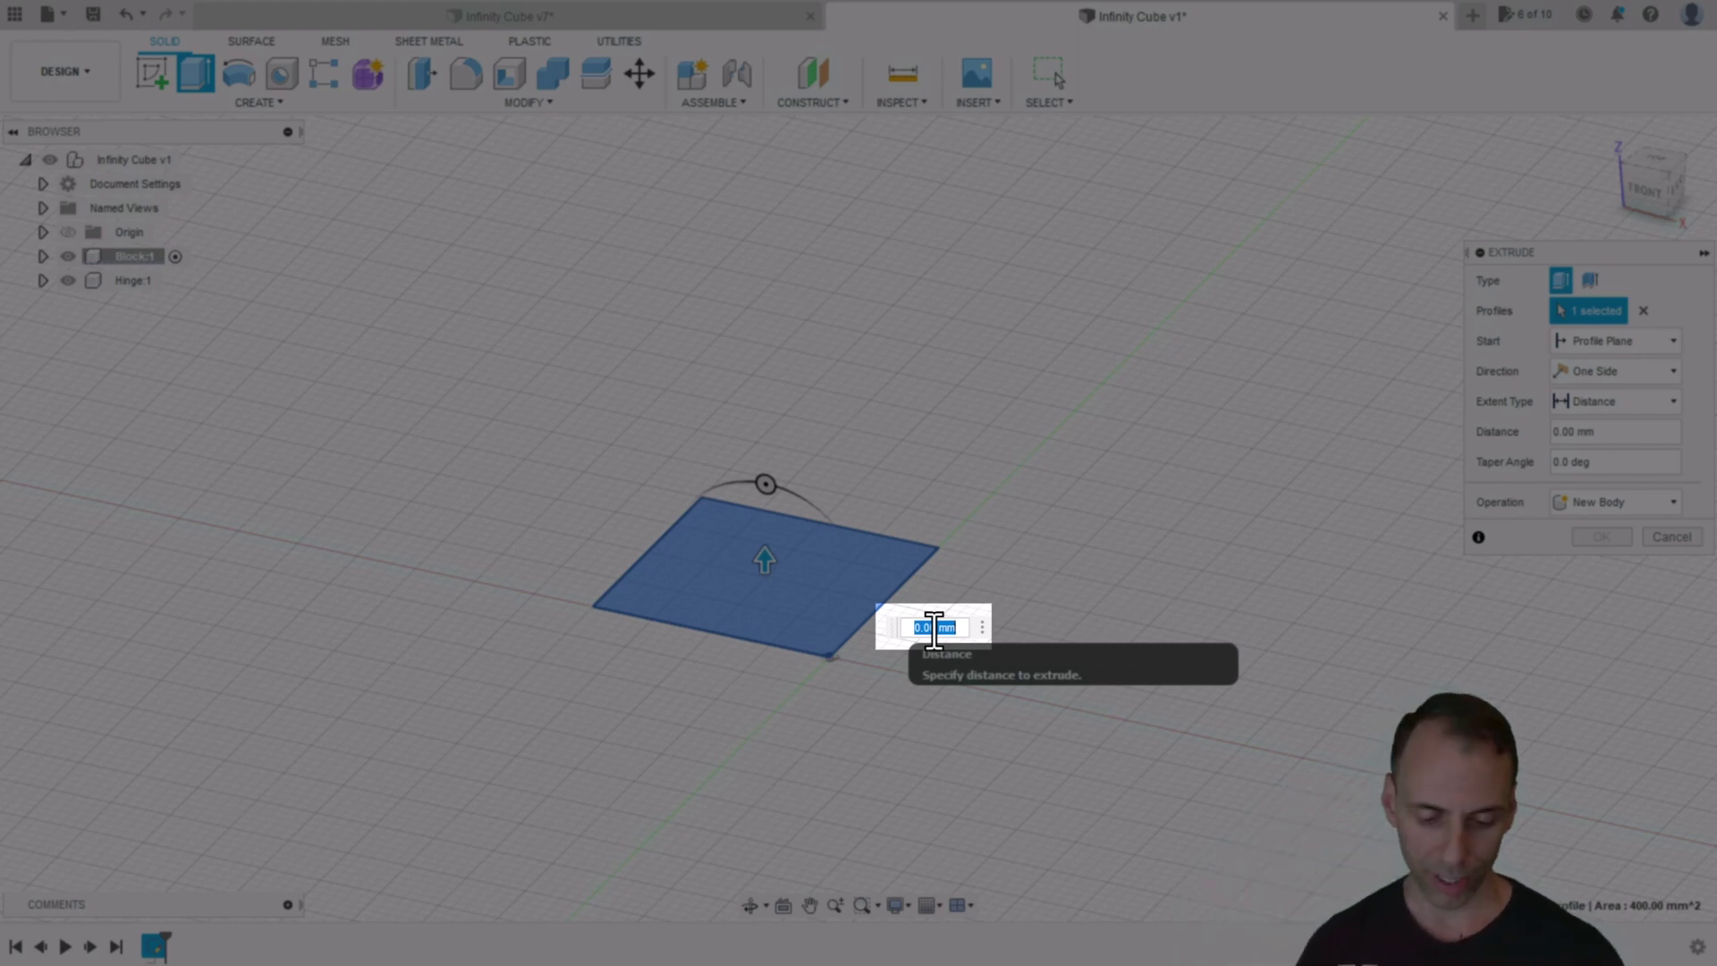
key(Return)
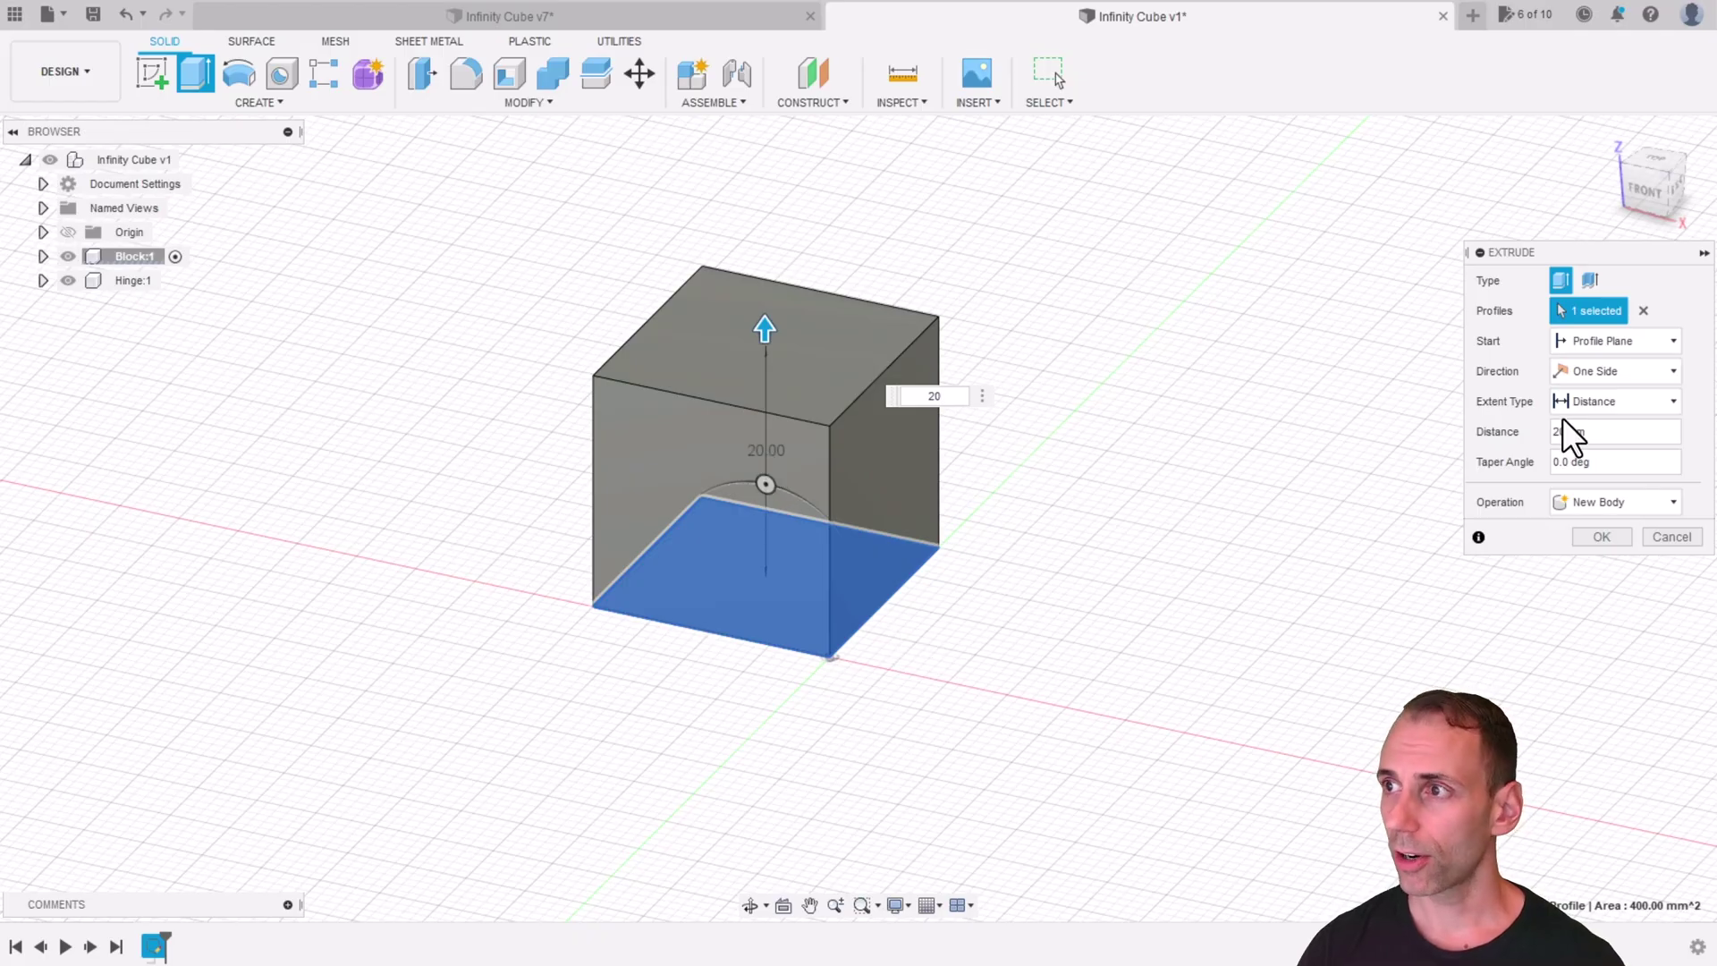
drag(1576, 433, 1553, 432)
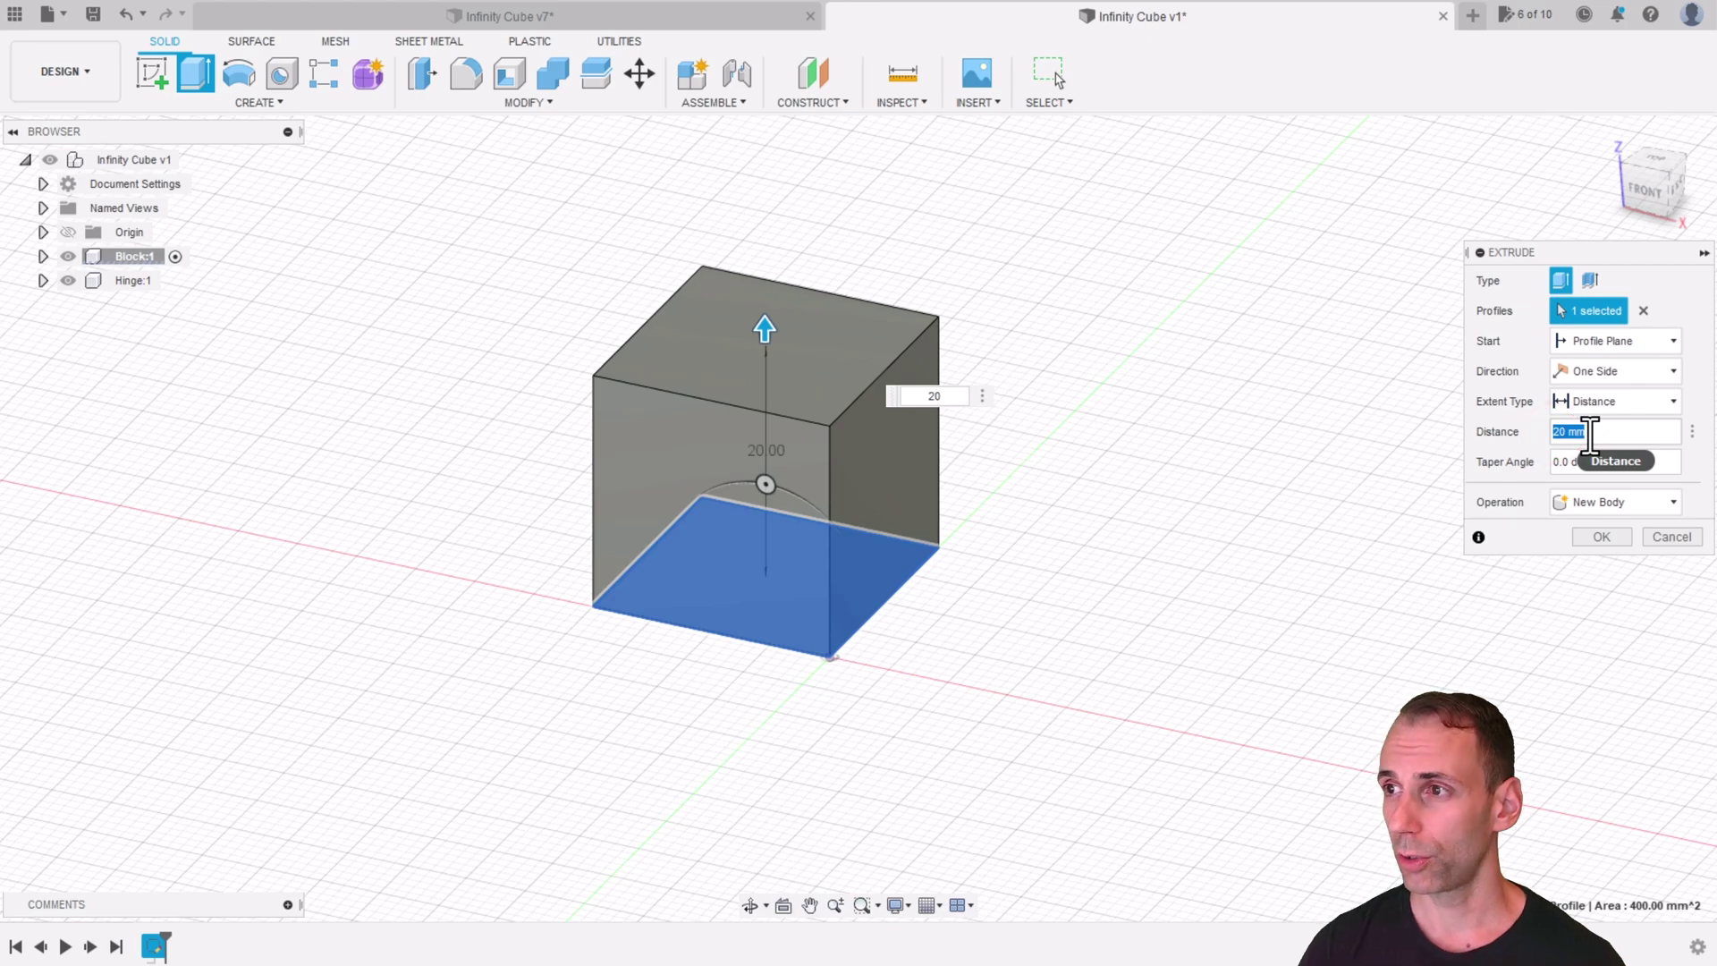
click(1599, 536)
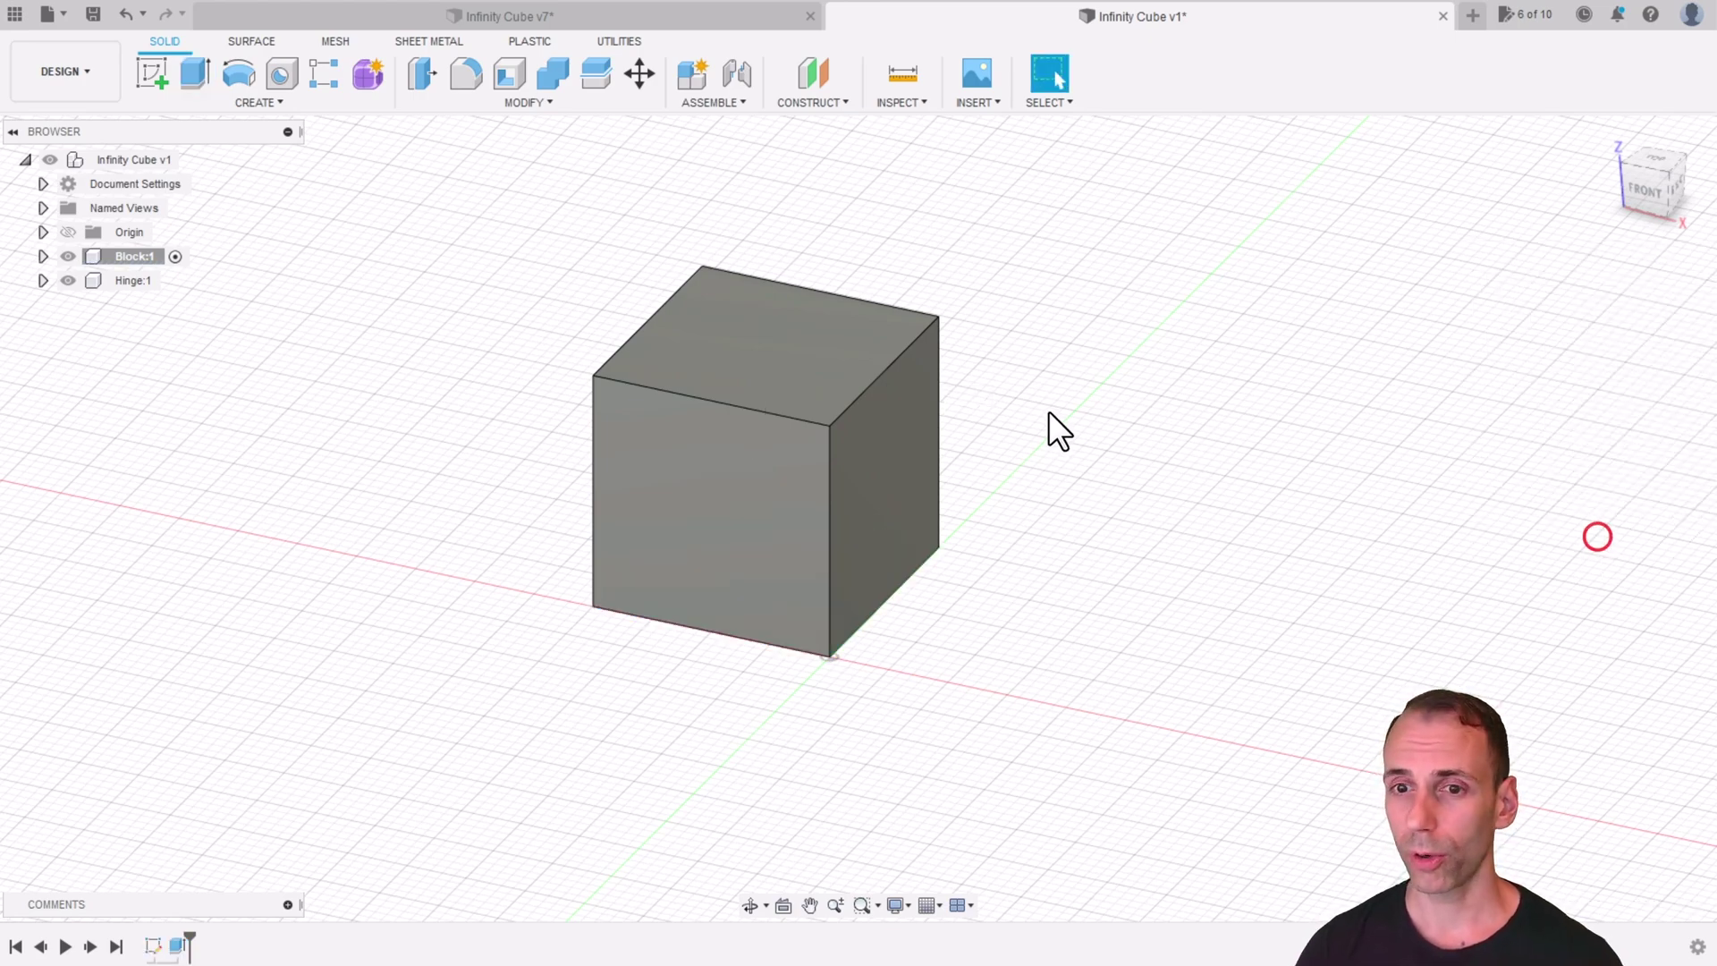
Start a Fillet on the block and select the four edges around its top face
shift+middle_drag(951, 493, 979, 524)
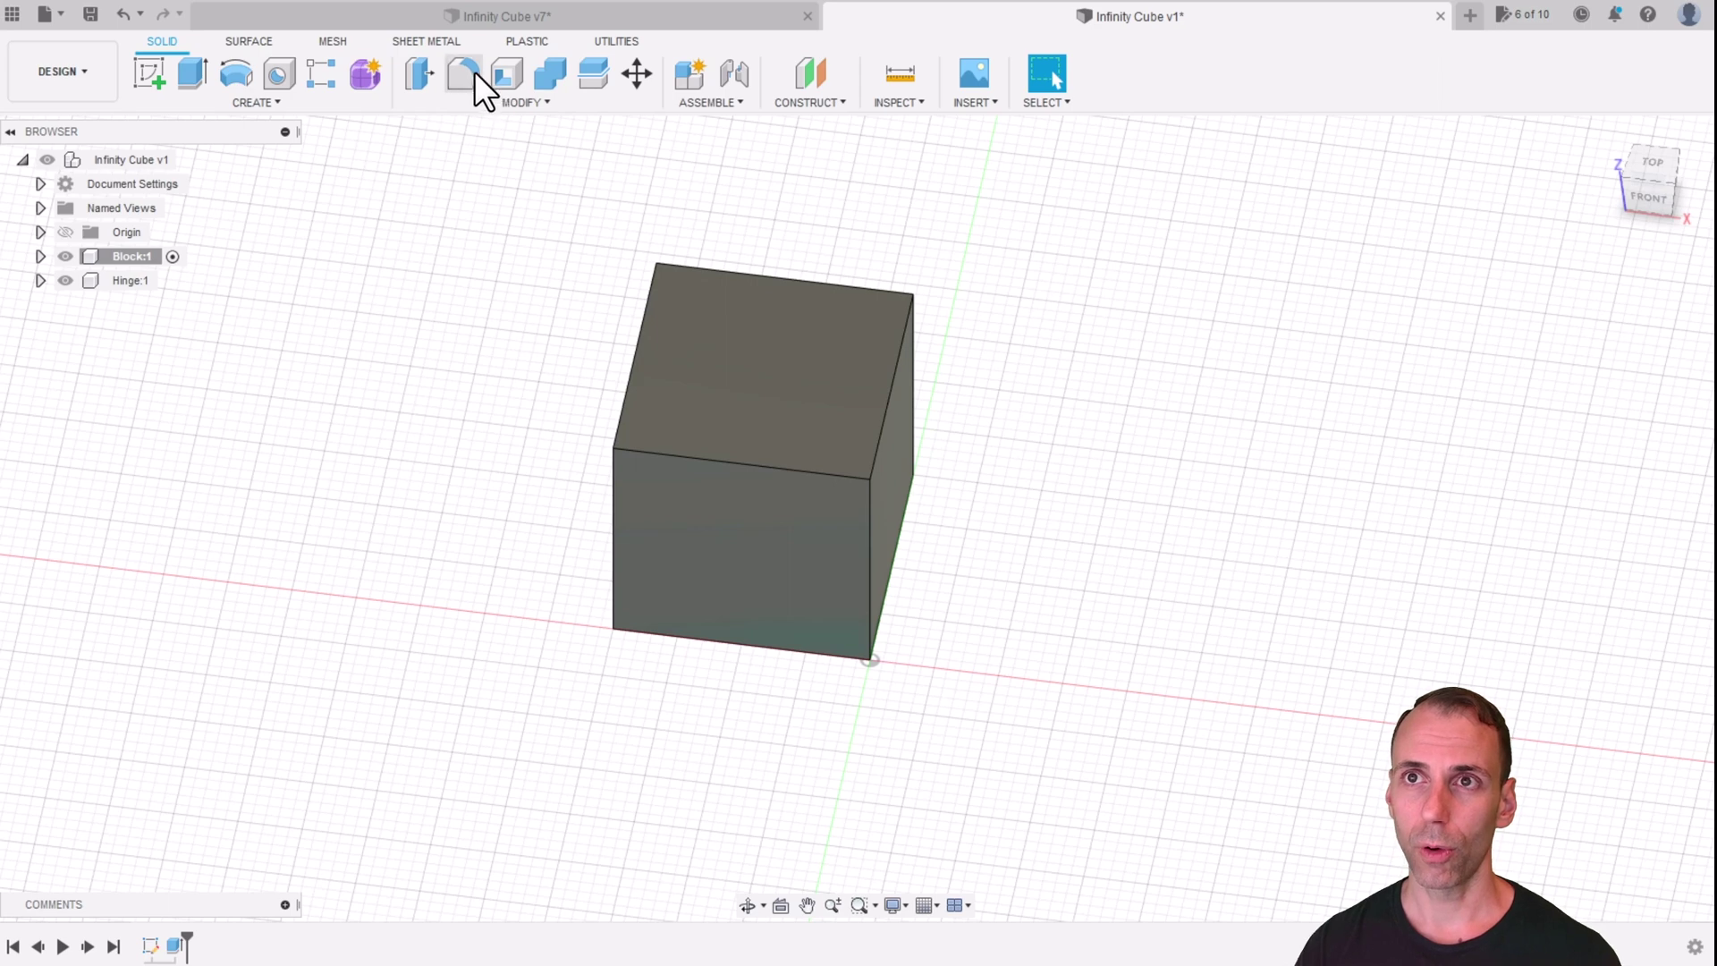
click(517, 95)
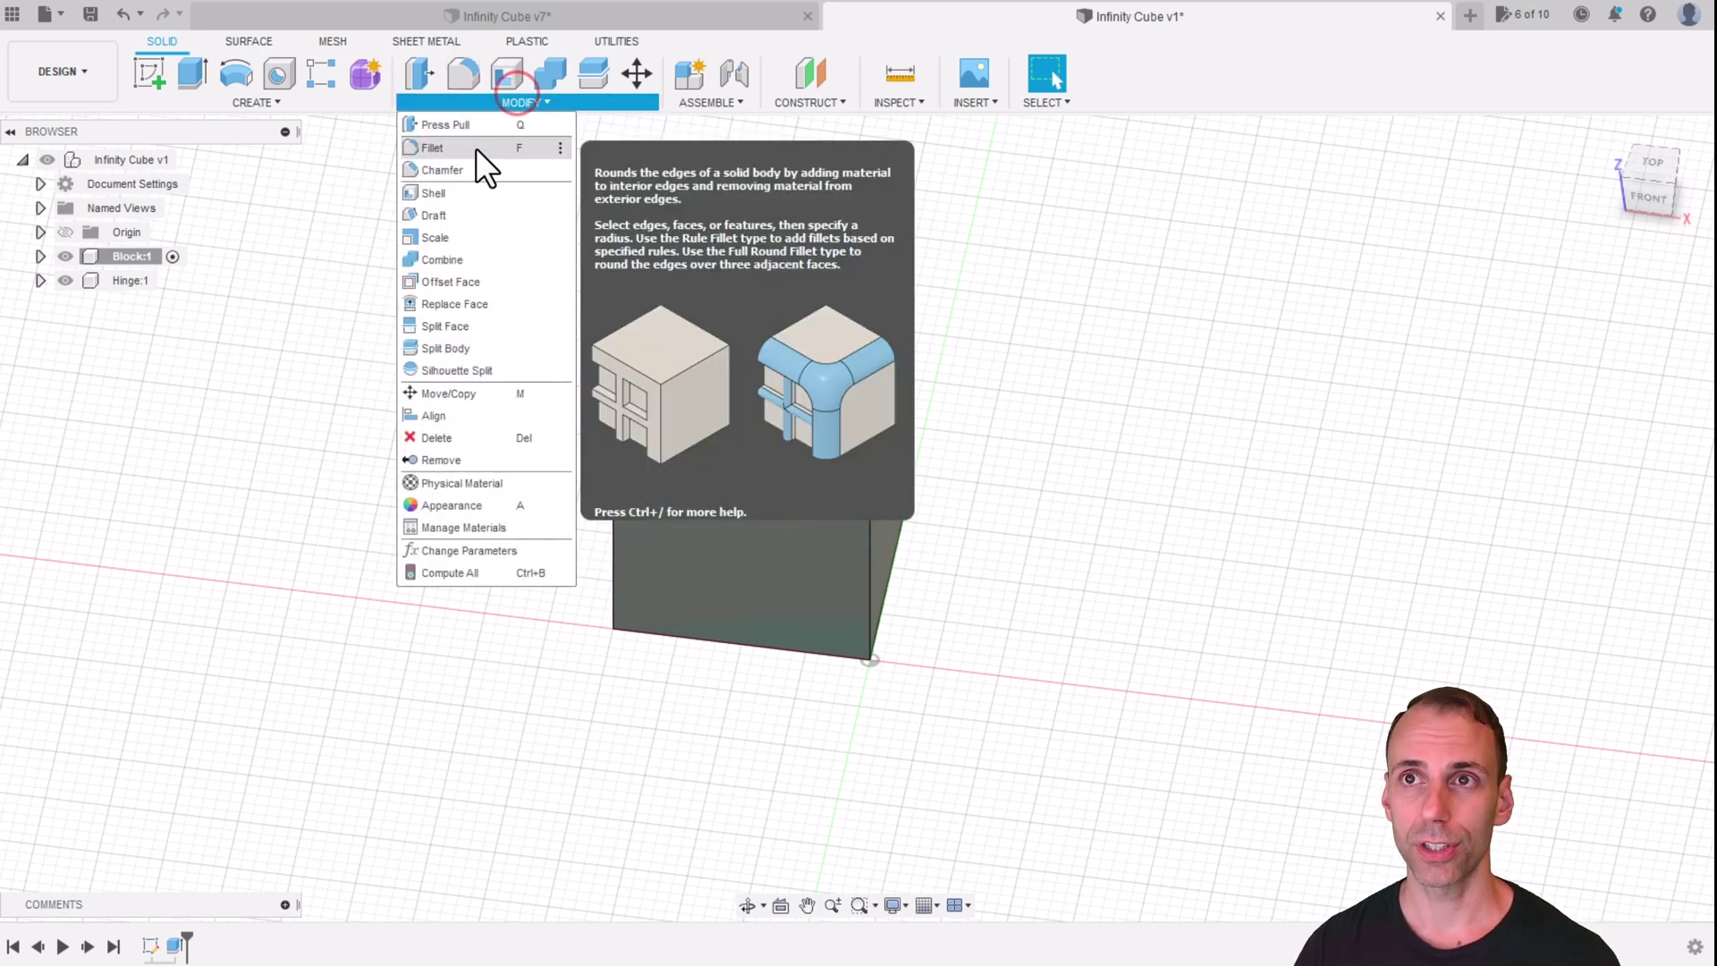
click(695, 152)
key(f)
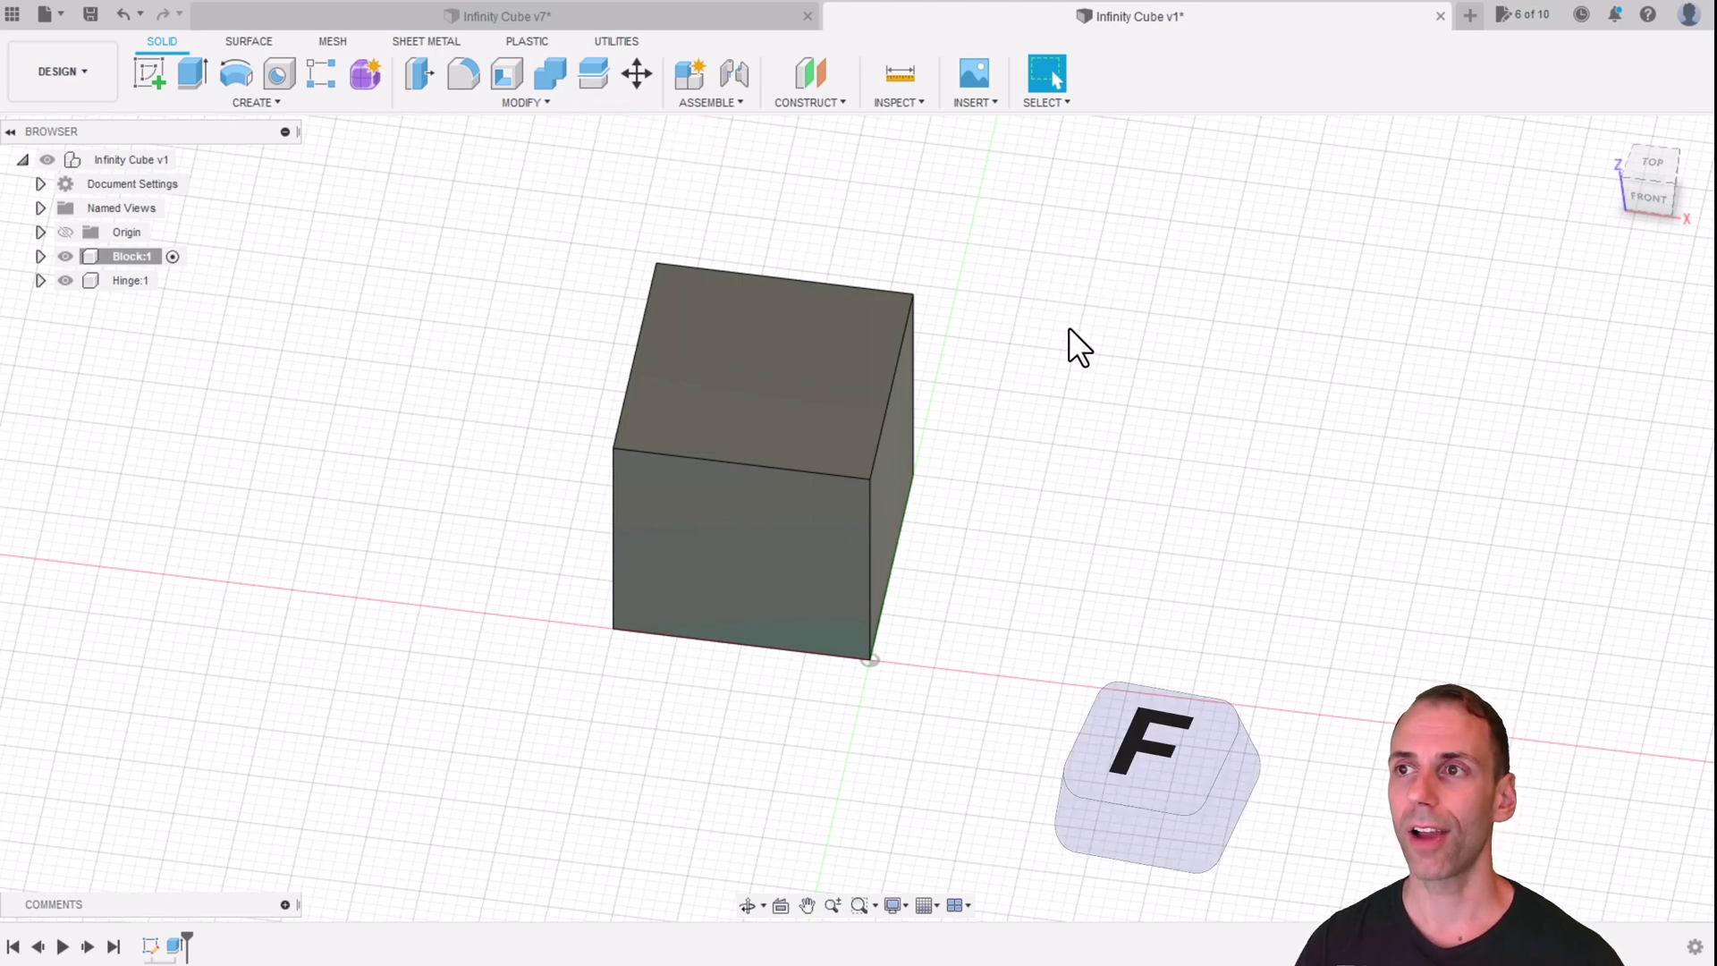
scroll(989, 319, up, 1)
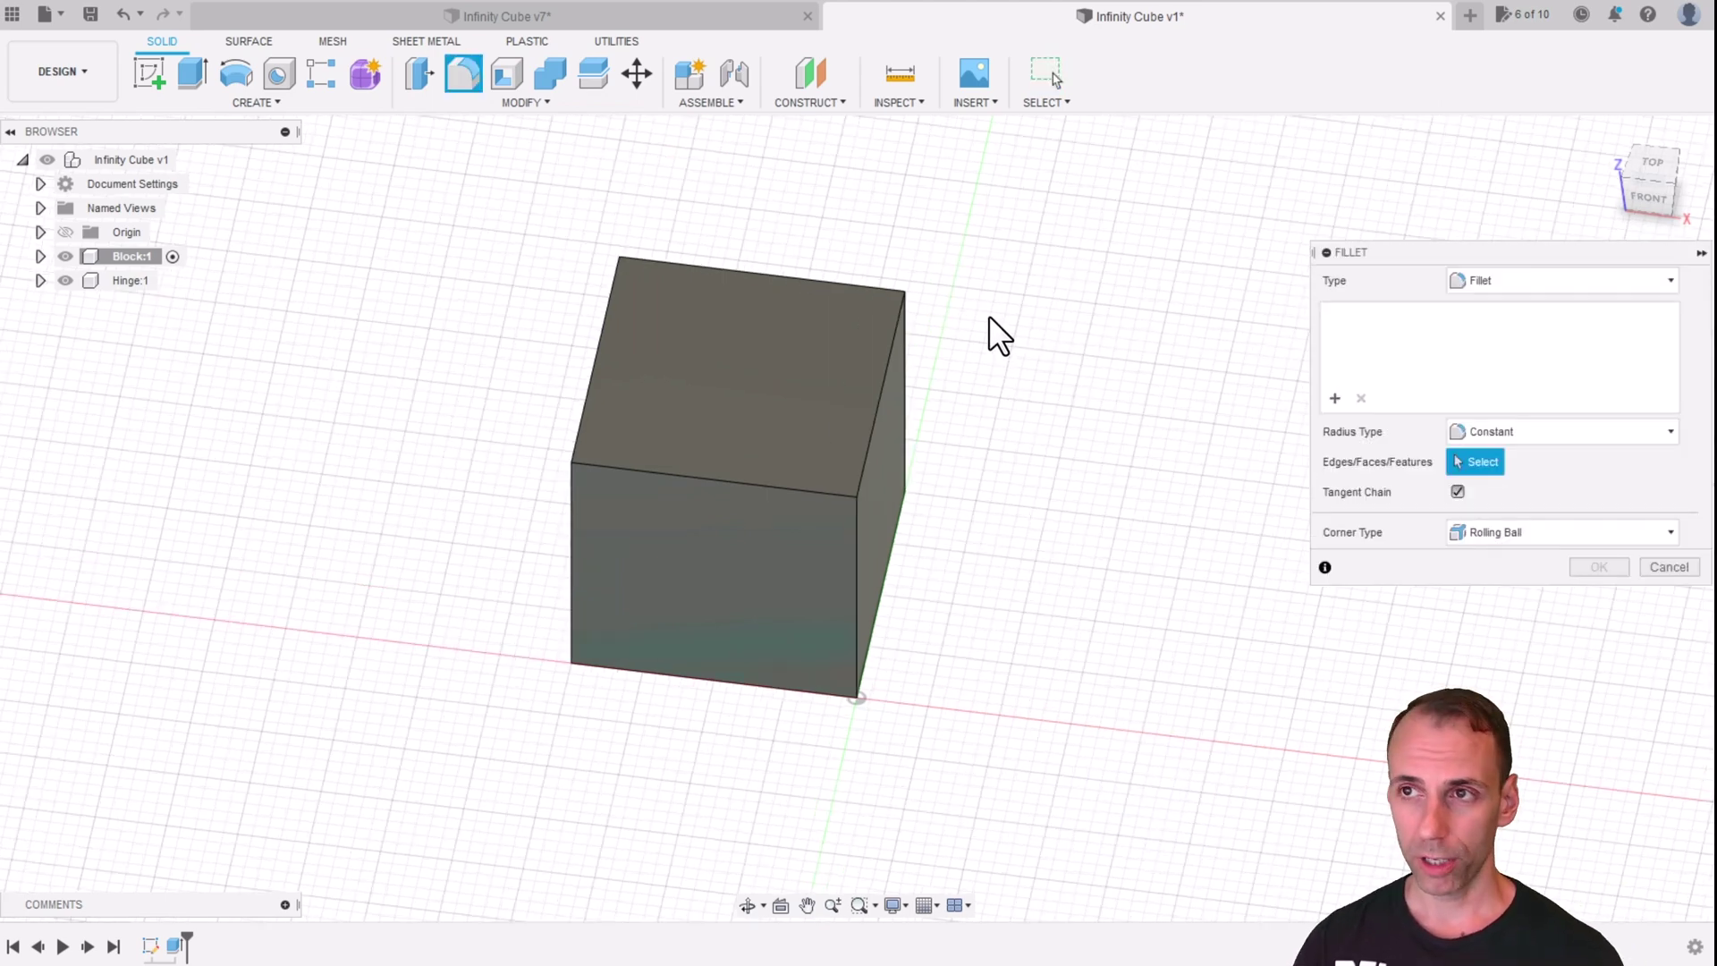
click(881, 404)
click(811, 279)
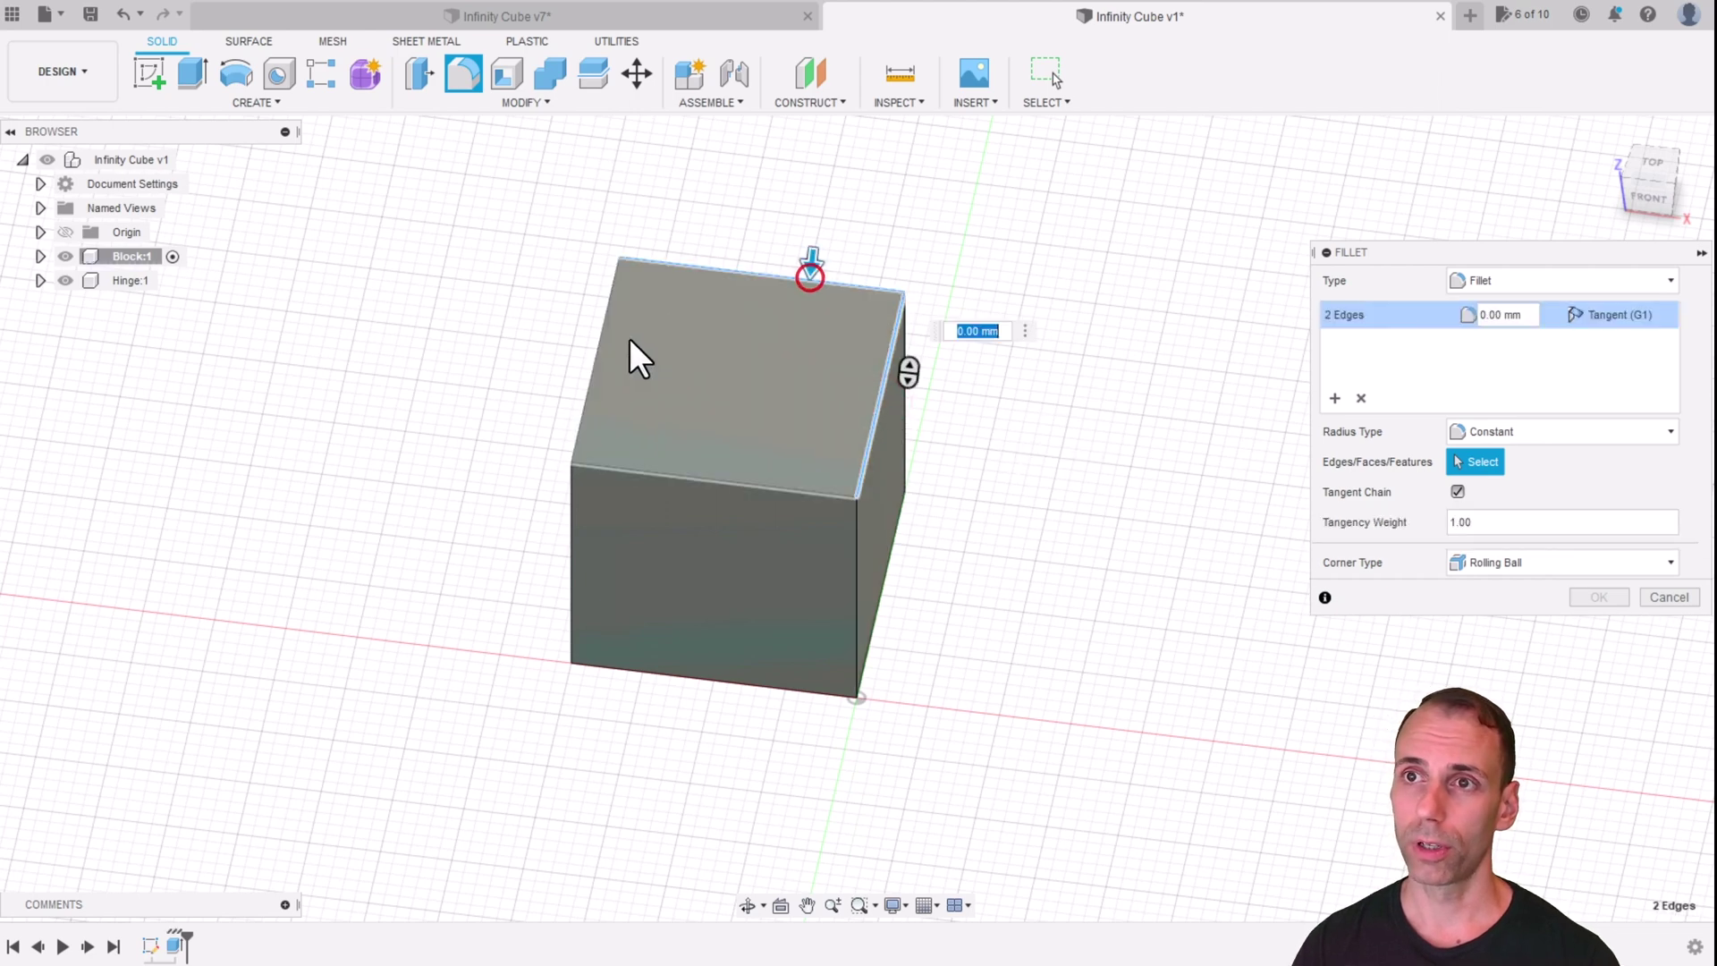
click(601, 349)
click(685, 478)
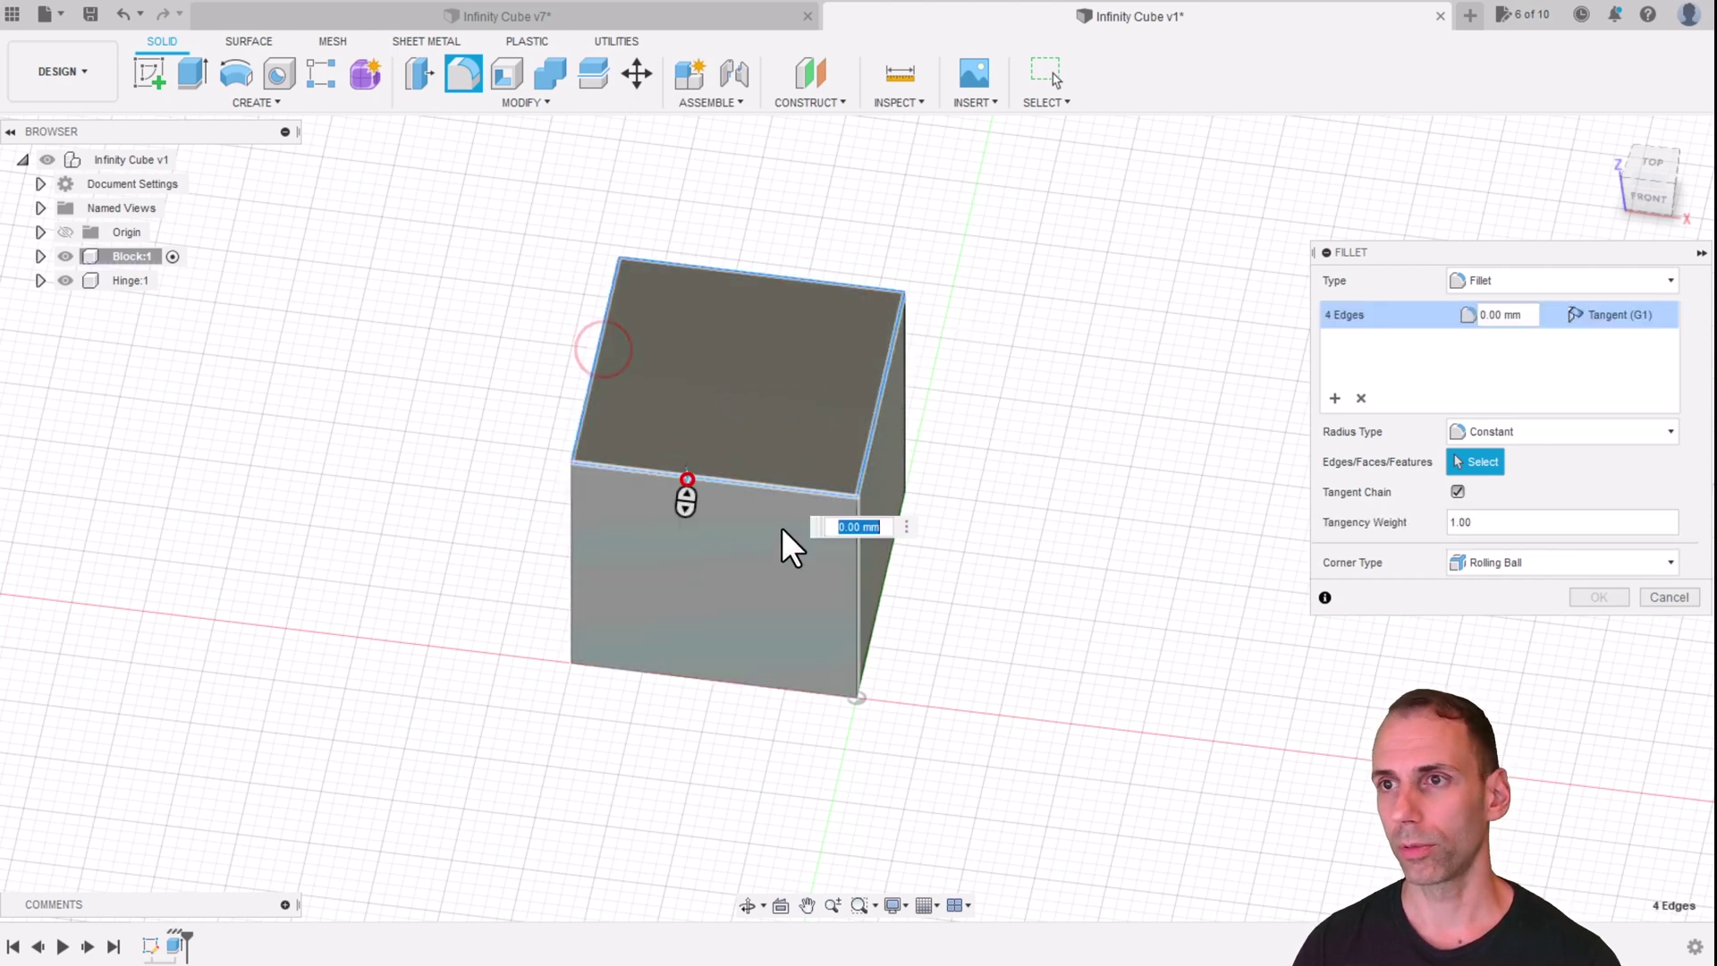
Add the two right vertical edges, the front-left vertical edge, and the right and front bottom edges to the fillet selection
click(859, 569)
click(903, 411)
shift+middle_drag(903, 411, 839, 604)
click(855, 644)
shift+middle_drag(903, 689, 878, 680)
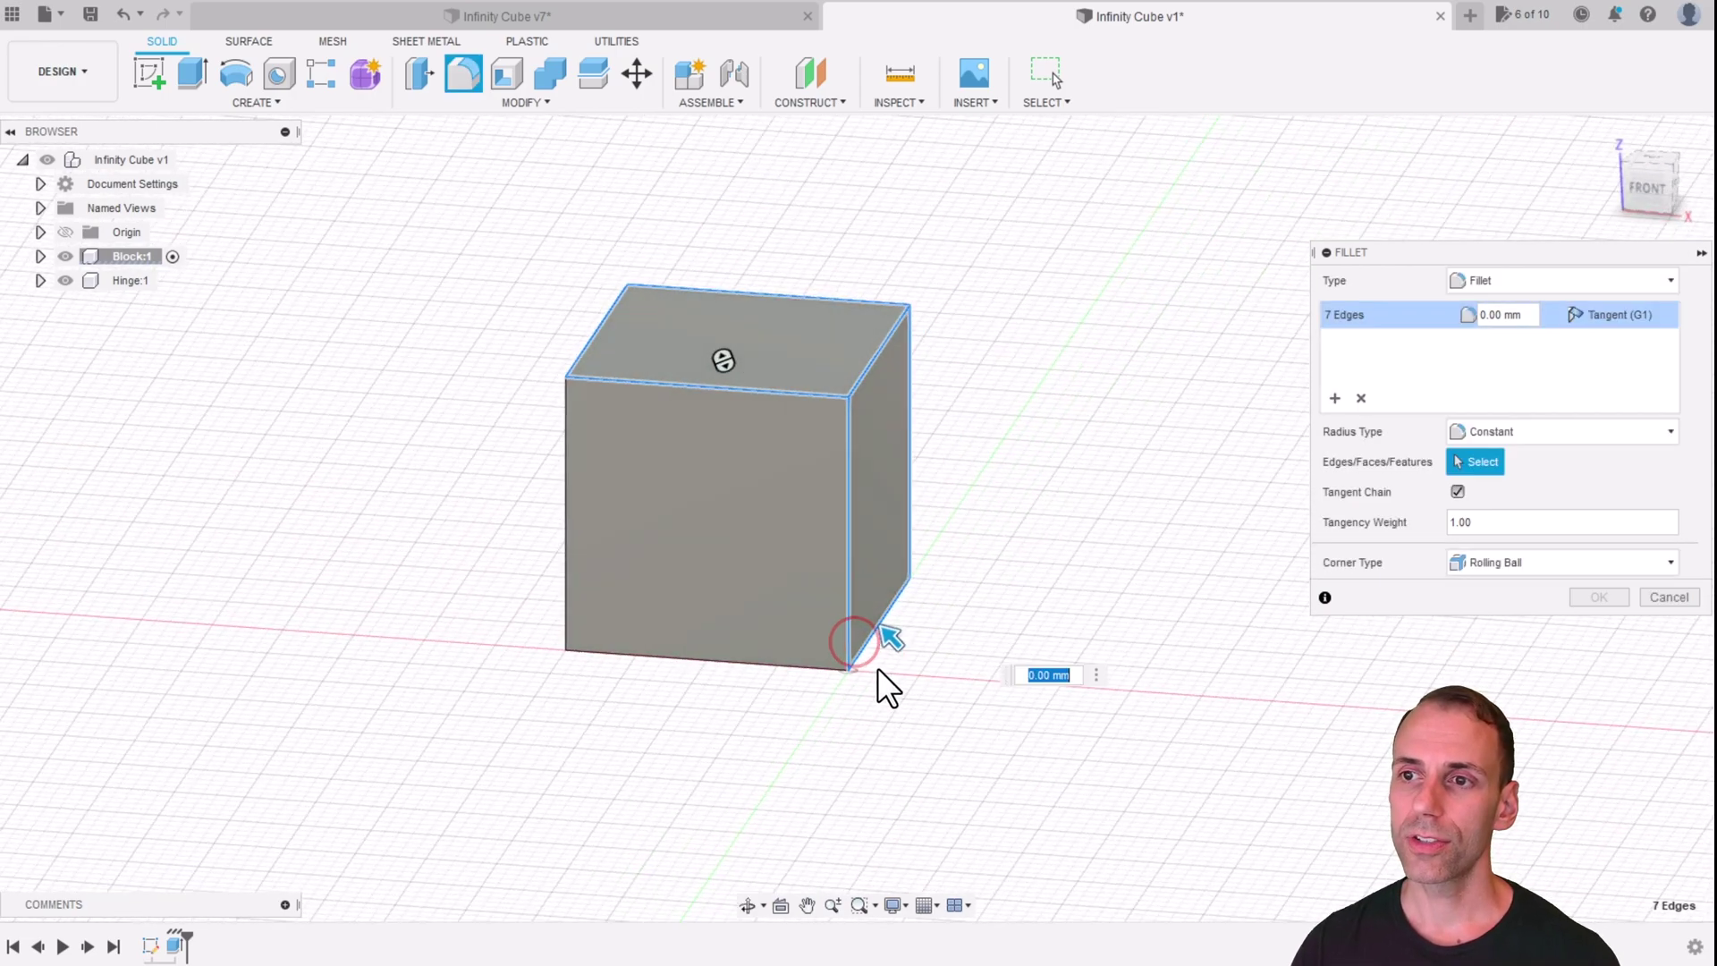
click(784, 667)
click(563, 526)
shift+middle_drag(628, 555, 678, 488)
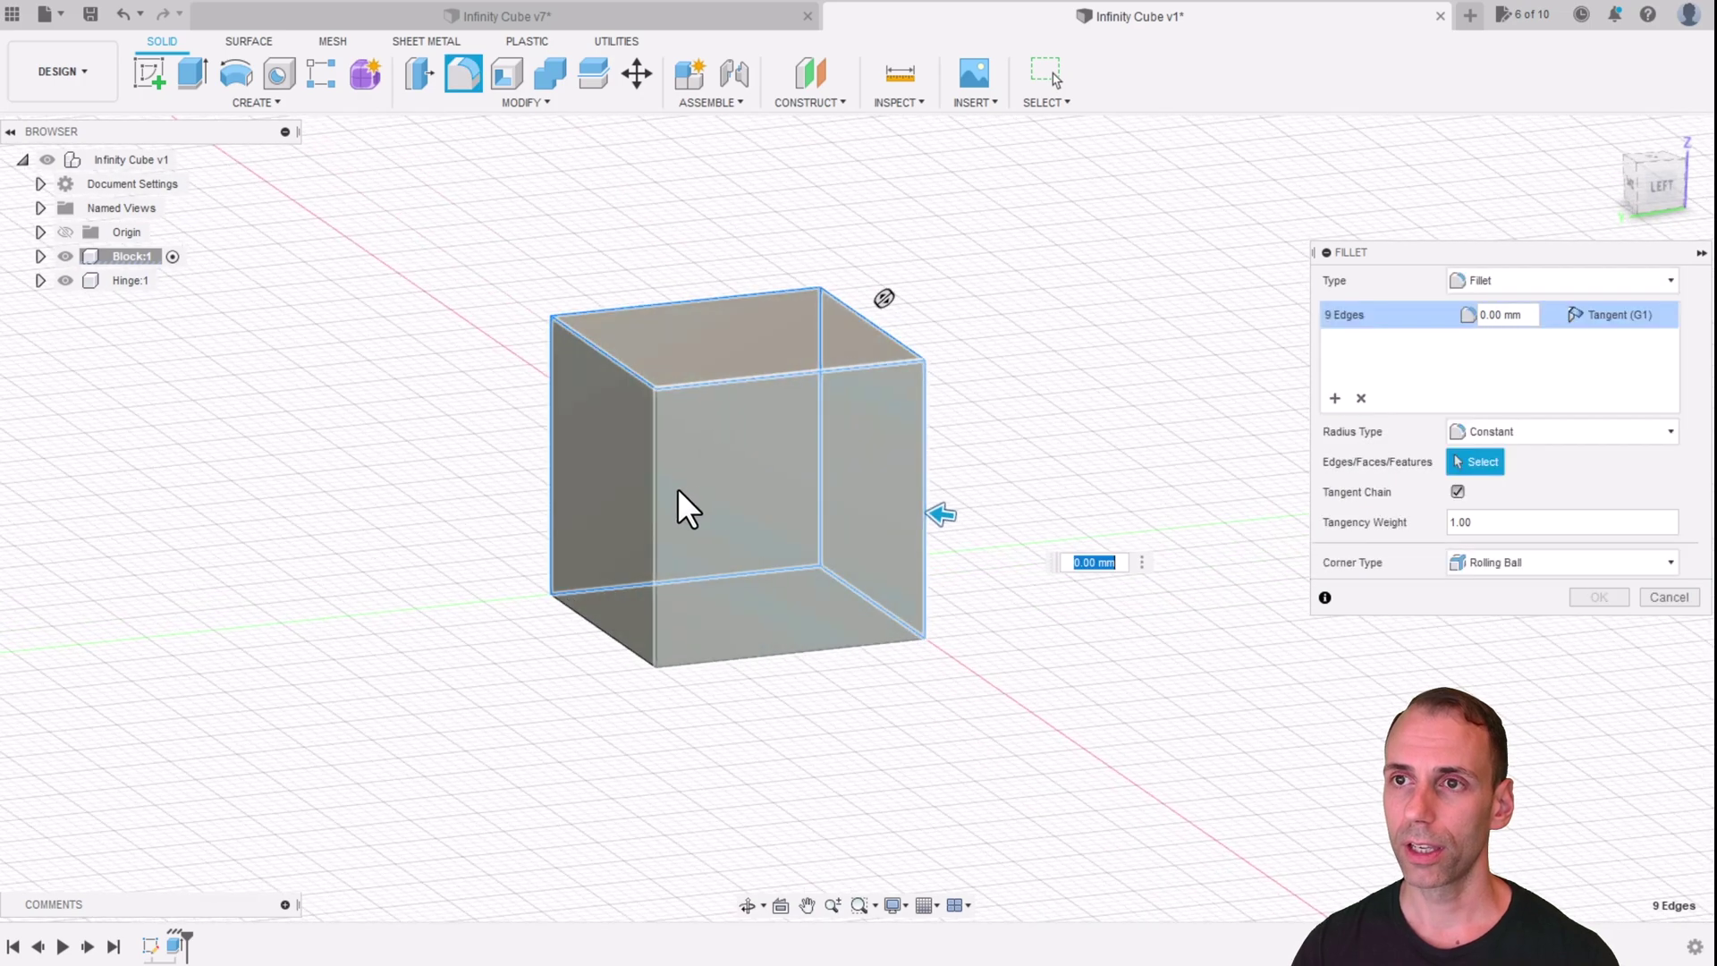
click(723, 485)
shift+middle_drag(1003, 420, 959, 406)
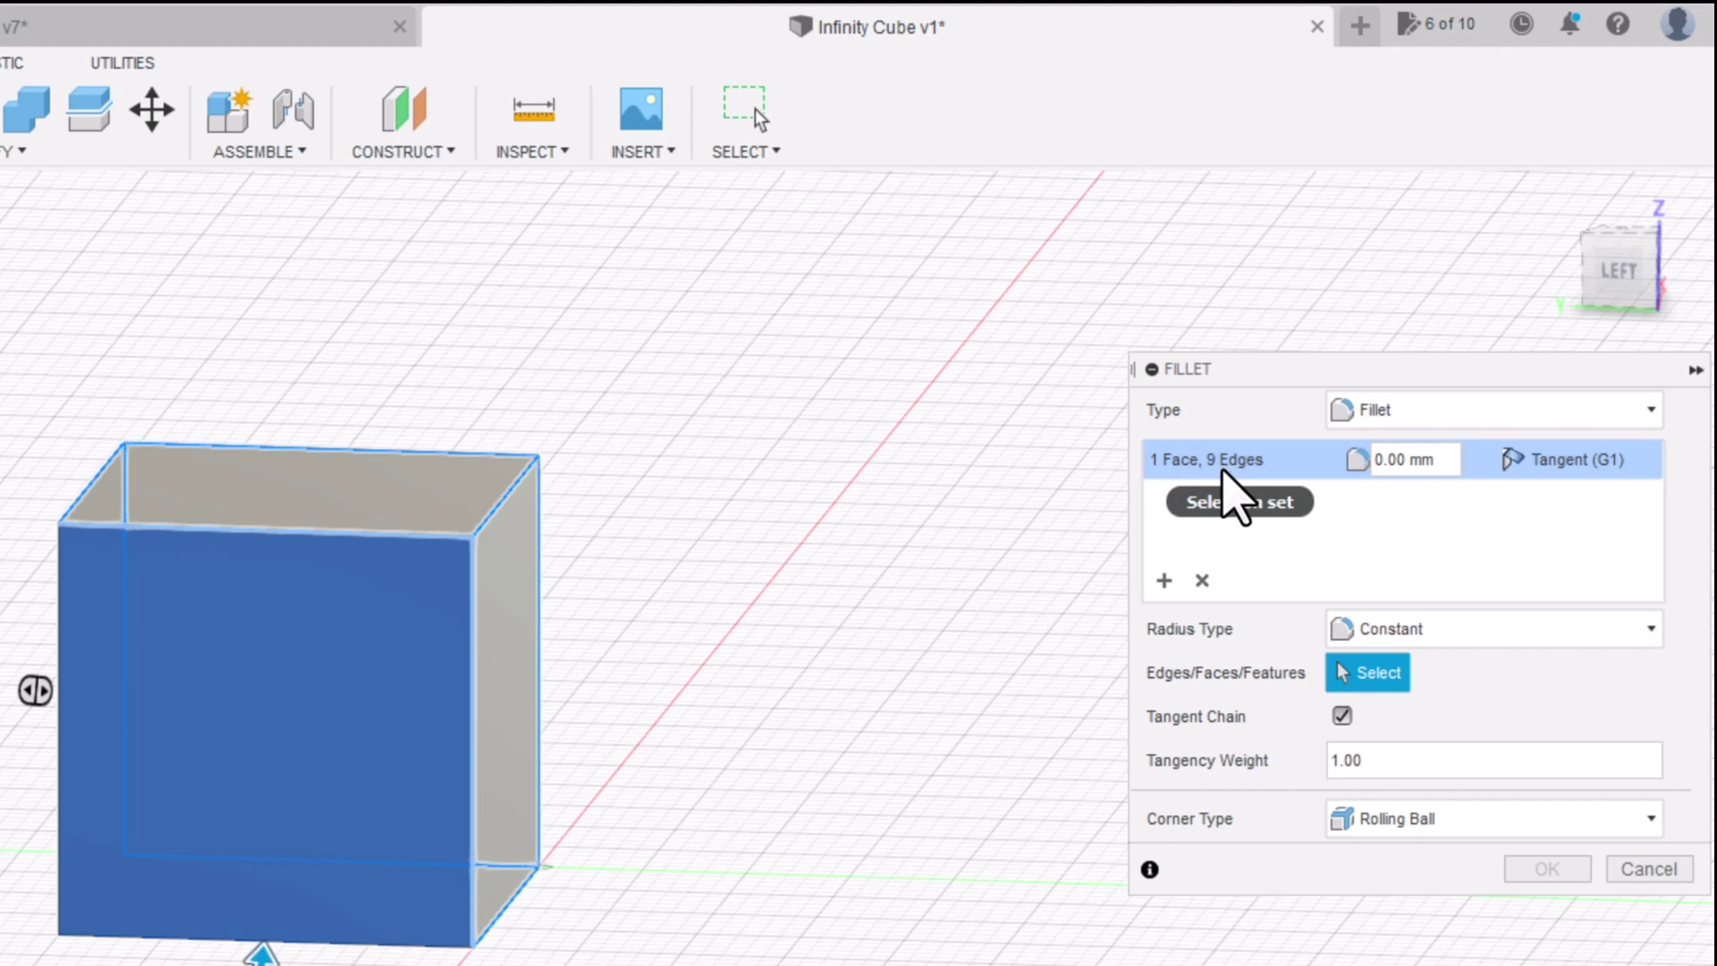
click(314, 659)
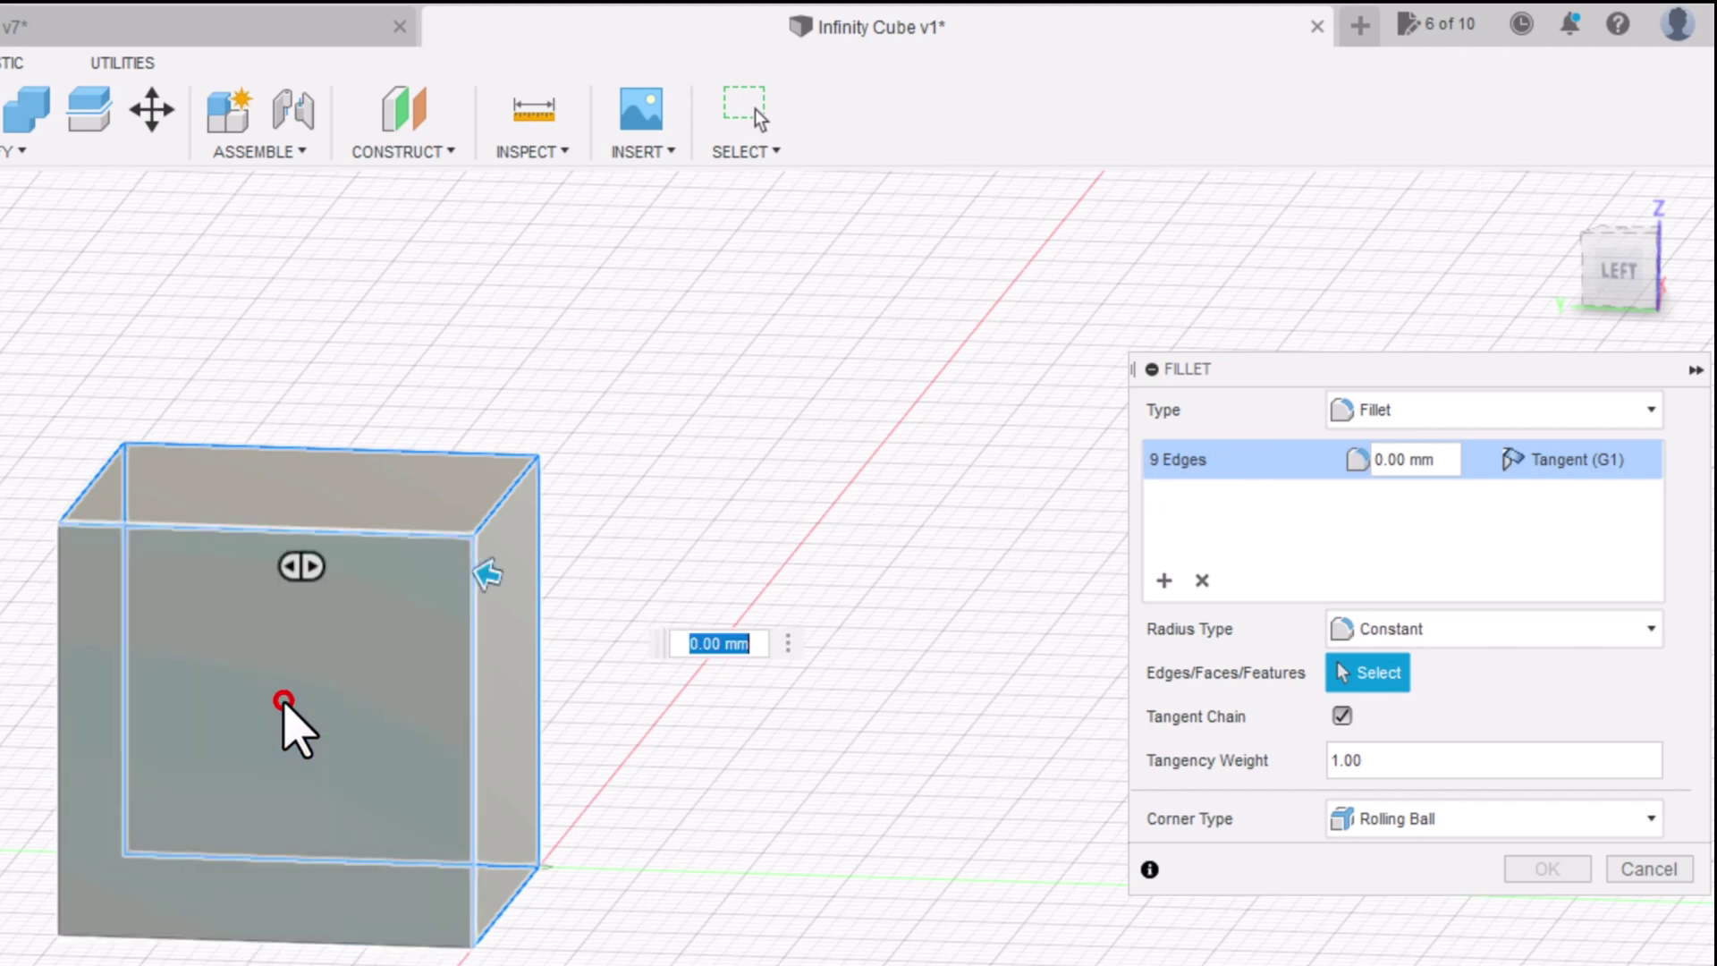
Add the last three edges of the block to the selection and fillet all 12 edges with a 3 mm radius
shift+middle_drag(738, 608, 384, 670)
click(250, 718)
shift+middle_drag(268, 747, 383, 783)
click(383, 777)
click(196, 778)
shift+middle_drag(448, 658, 318, 805)
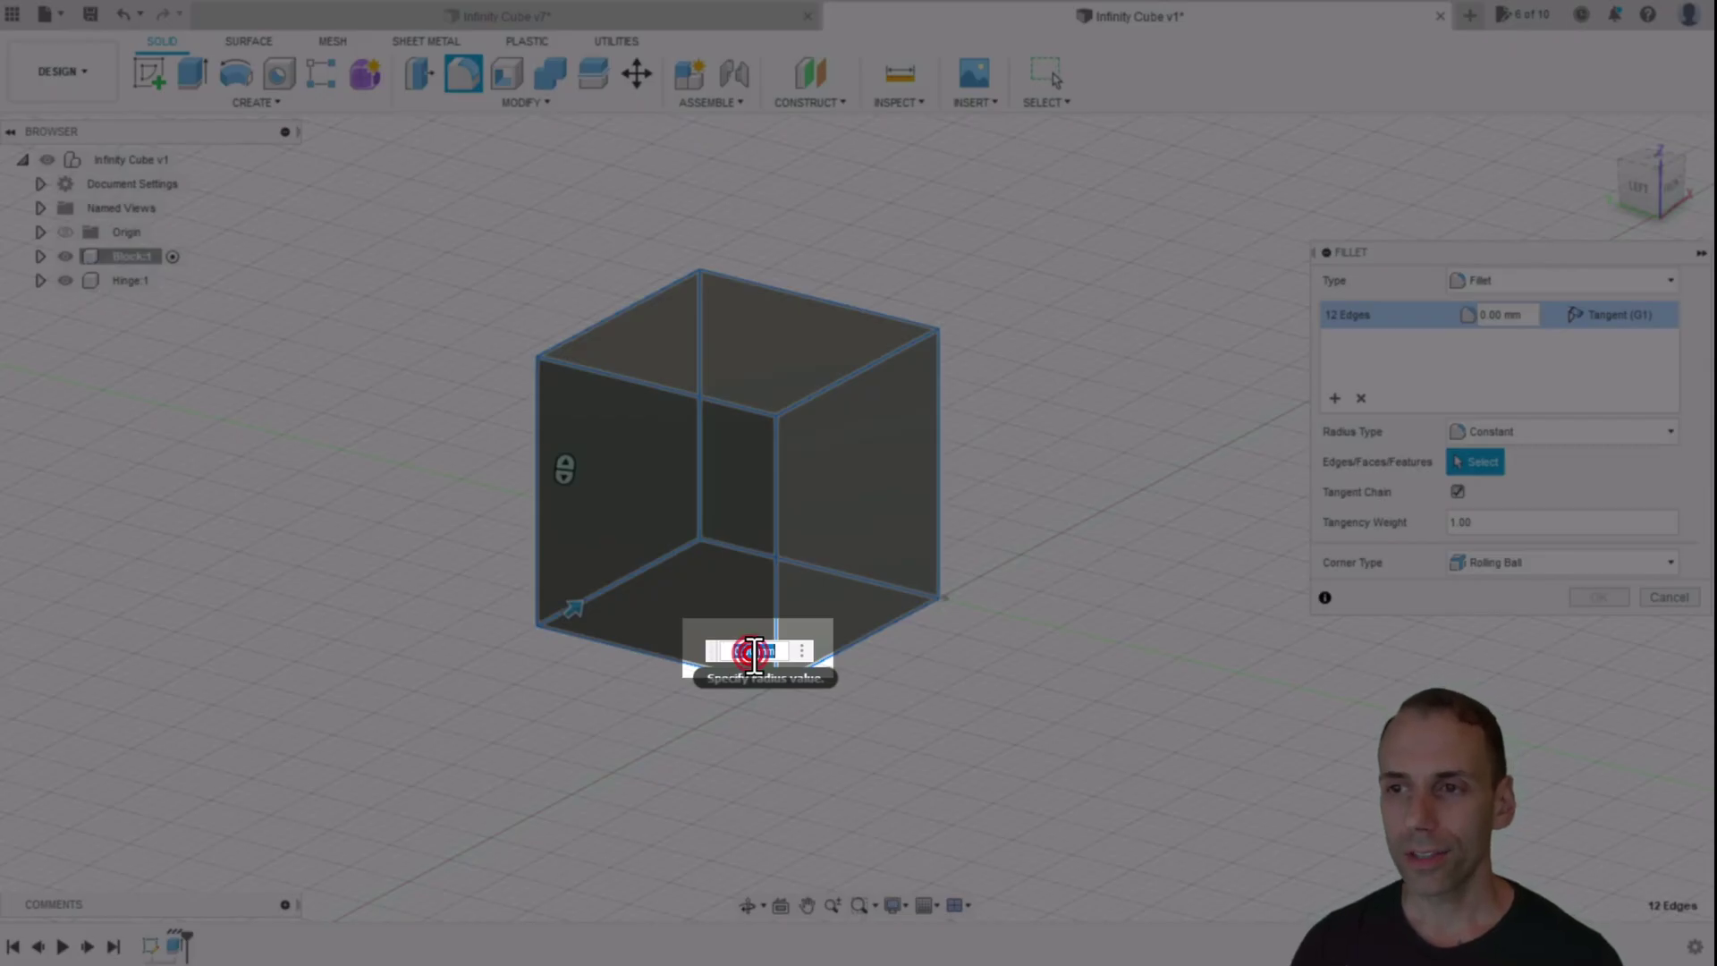
double_click(760, 651)
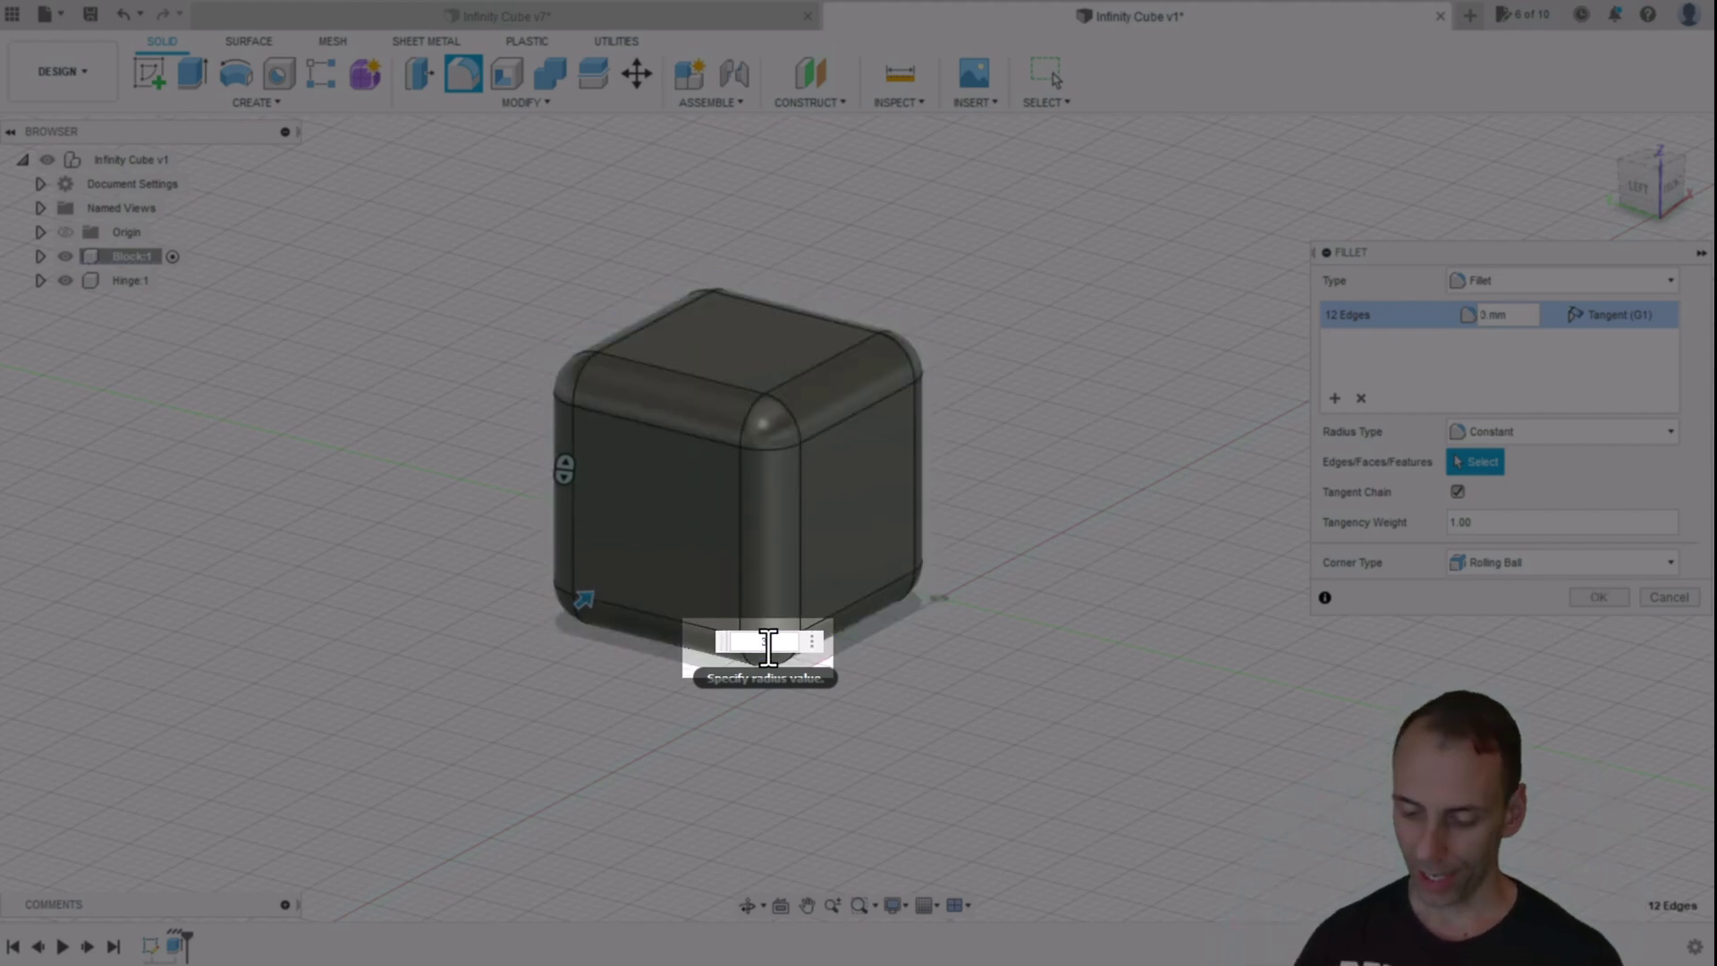
key(Return)
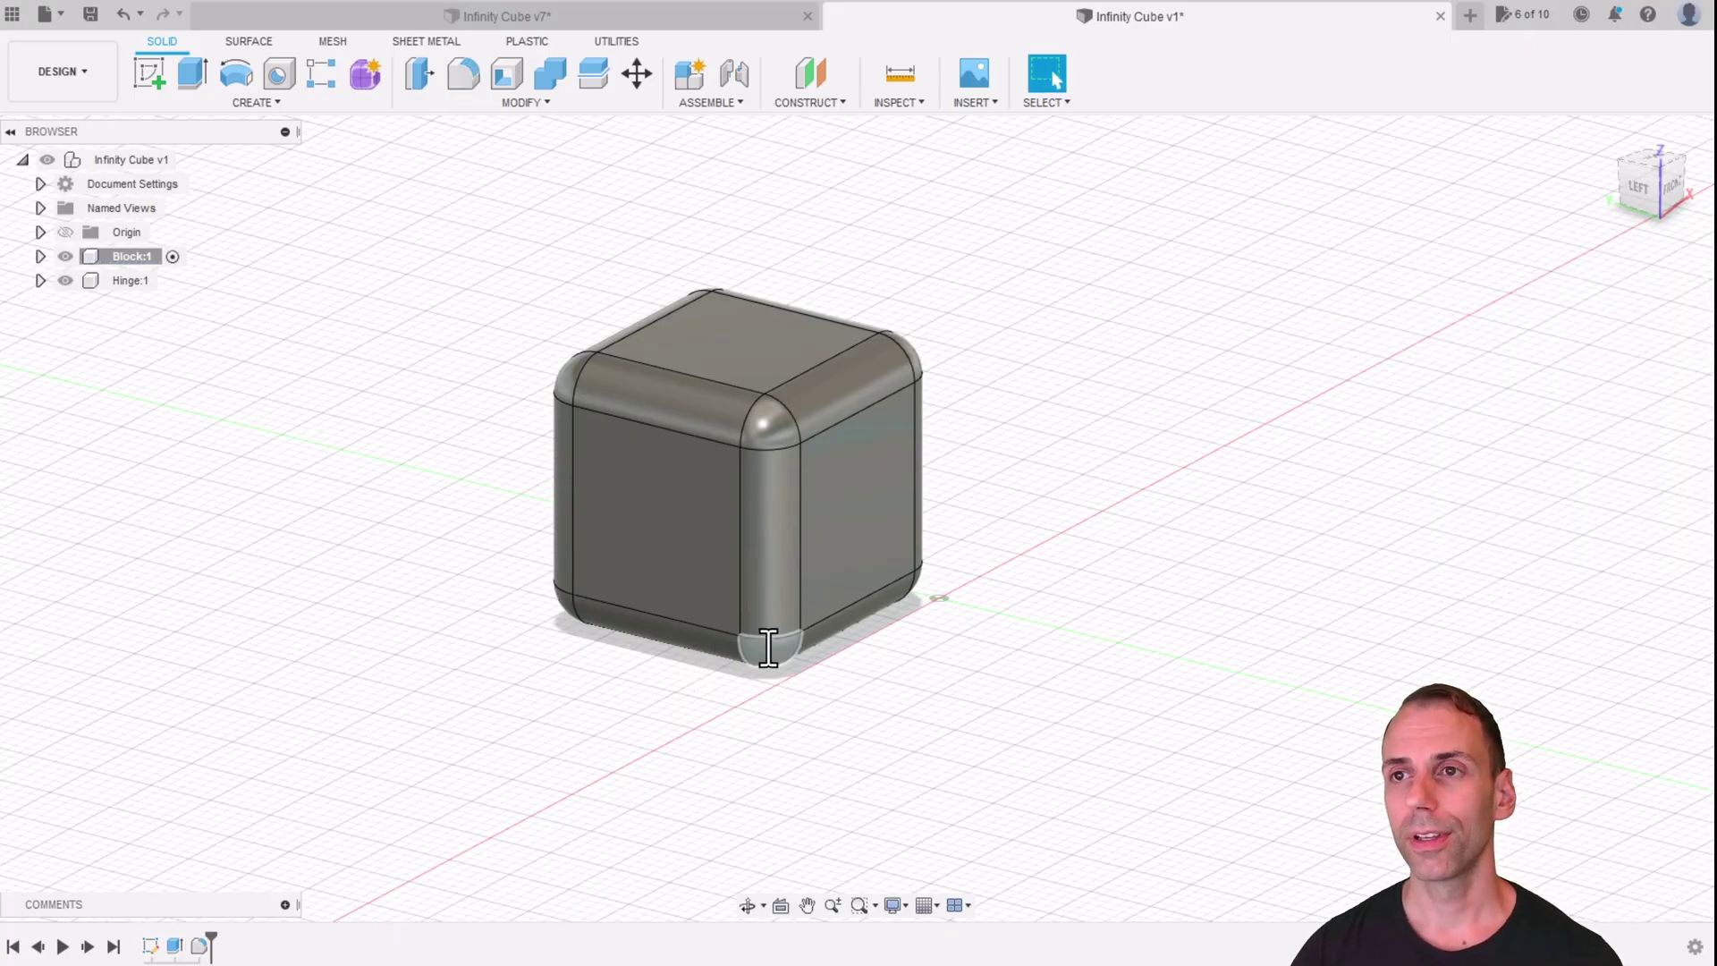
Examine the rounded block, compare it with the hinge cutout in the Infinity Cube v7 design, and return to Infinity Cube v1
scroll(944, 428, up, 2)
scroll(946, 432, down, 2)
shift+middle_drag(948, 437, 1034, 470)
scroll(961, 474, up, 3)
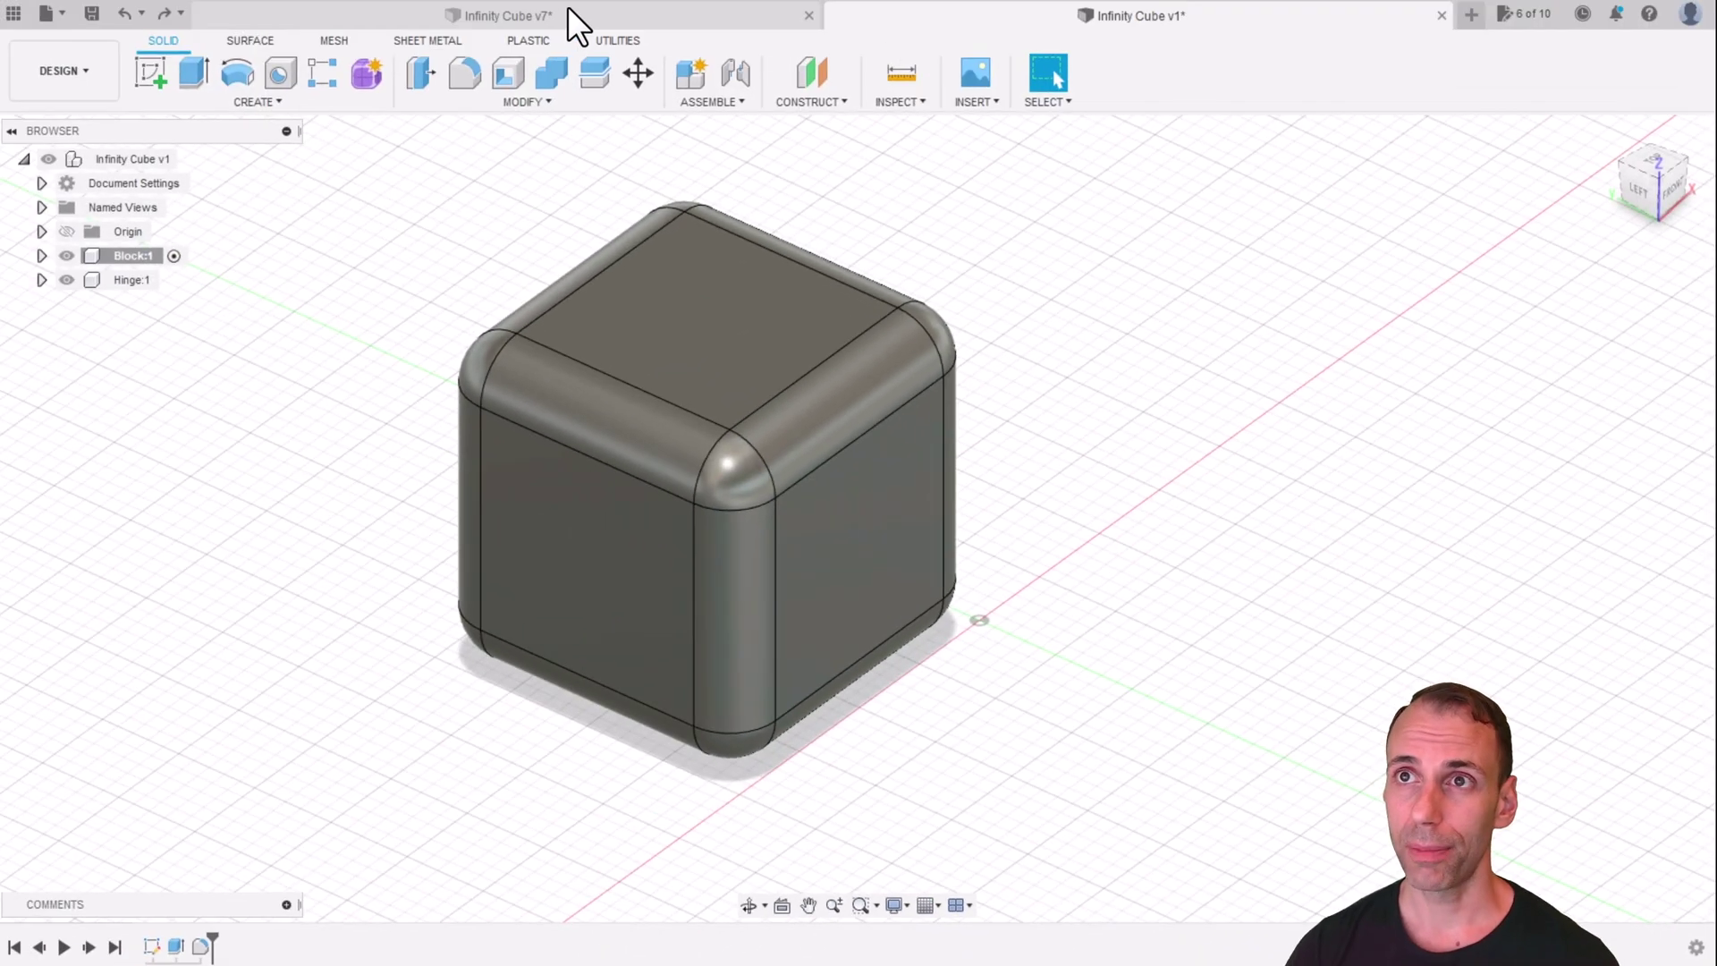
click(569, 7)
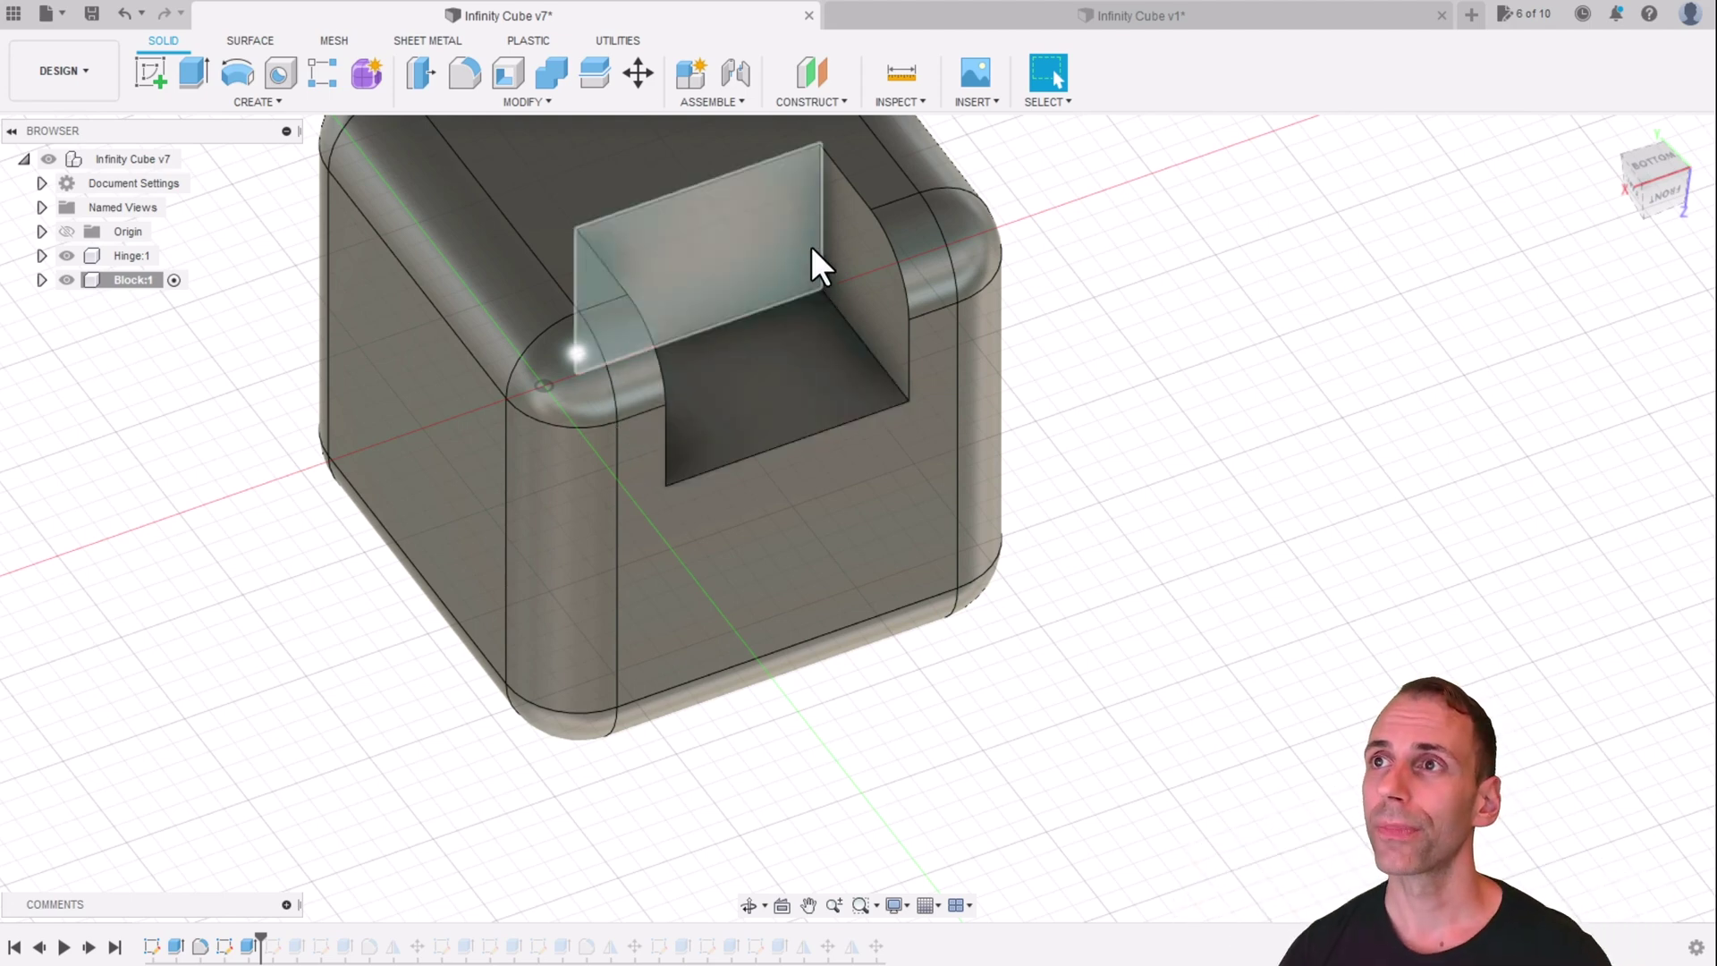
click(958, 20)
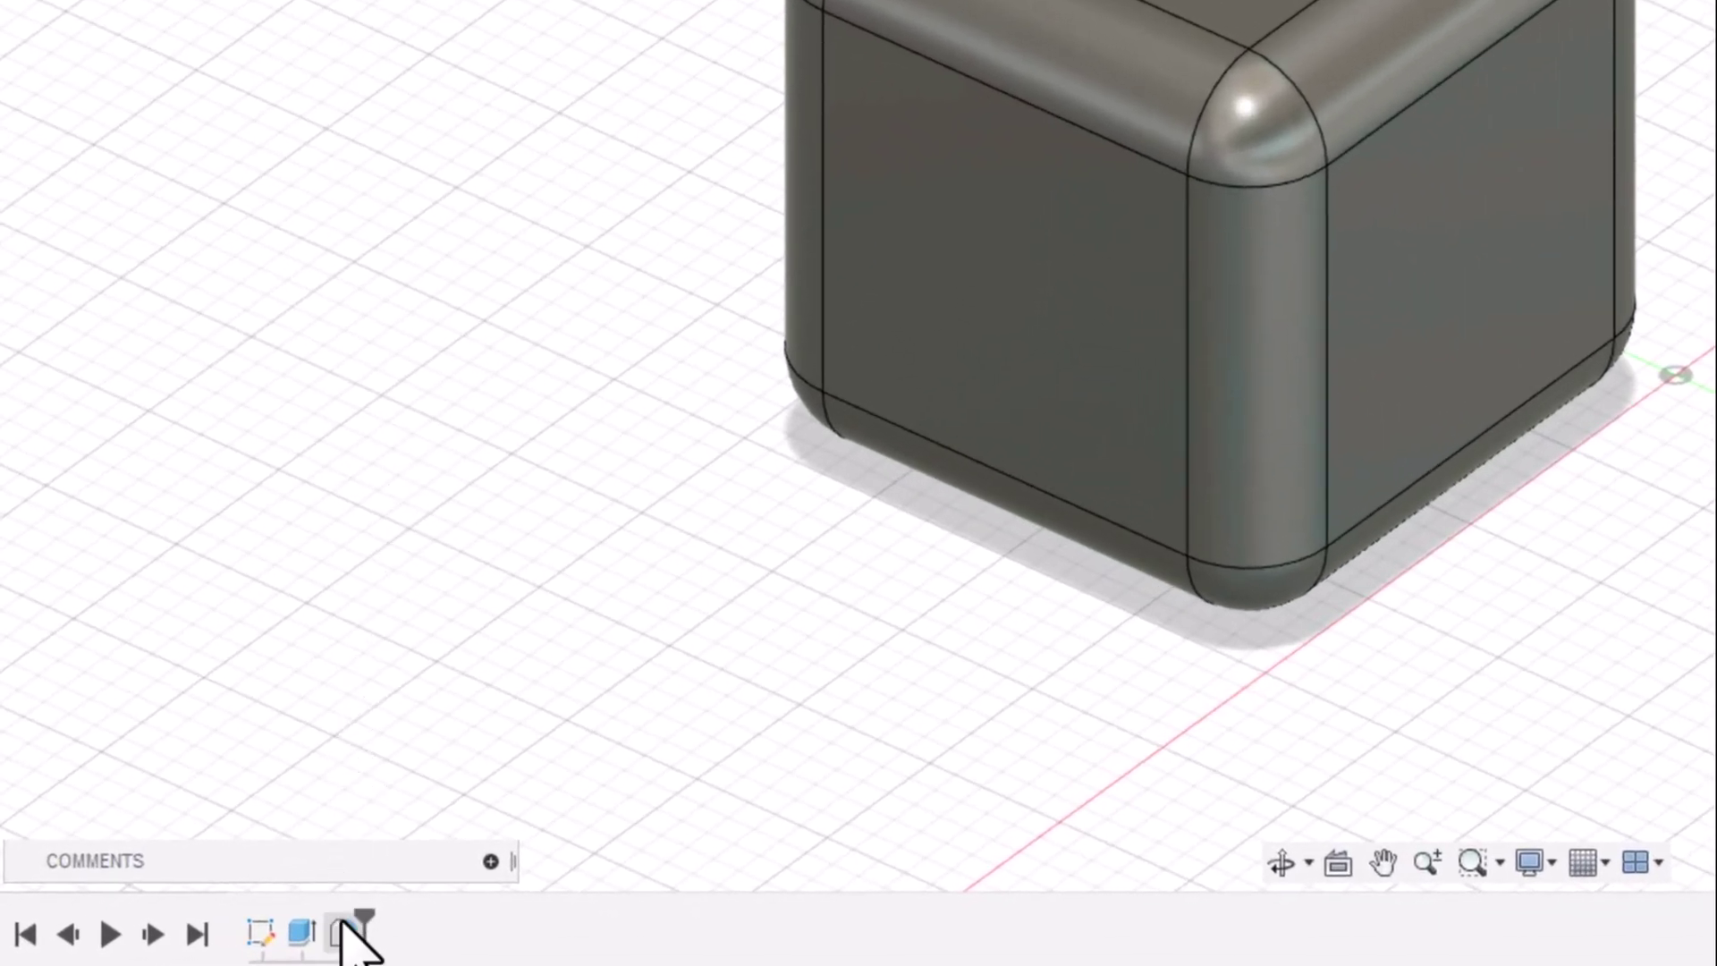
Suppress the block's fillet feature and start a new sketch on its top face, seen from the top with X horizontal
right_click(347, 932)
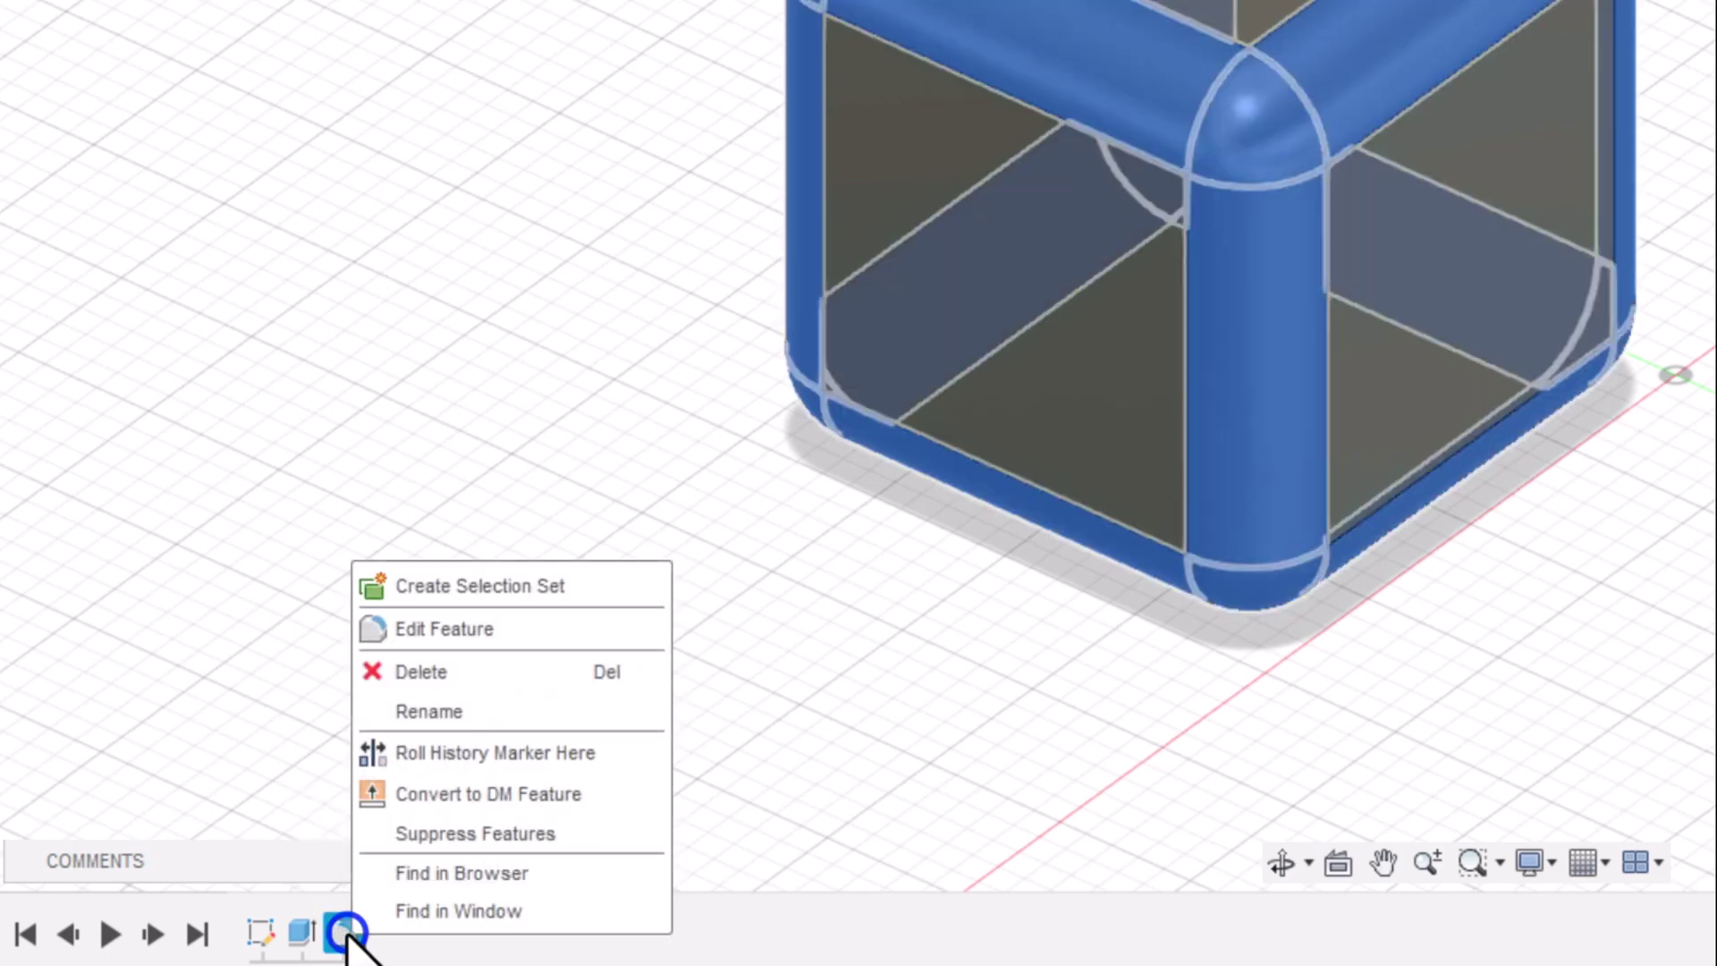
click(460, 837)
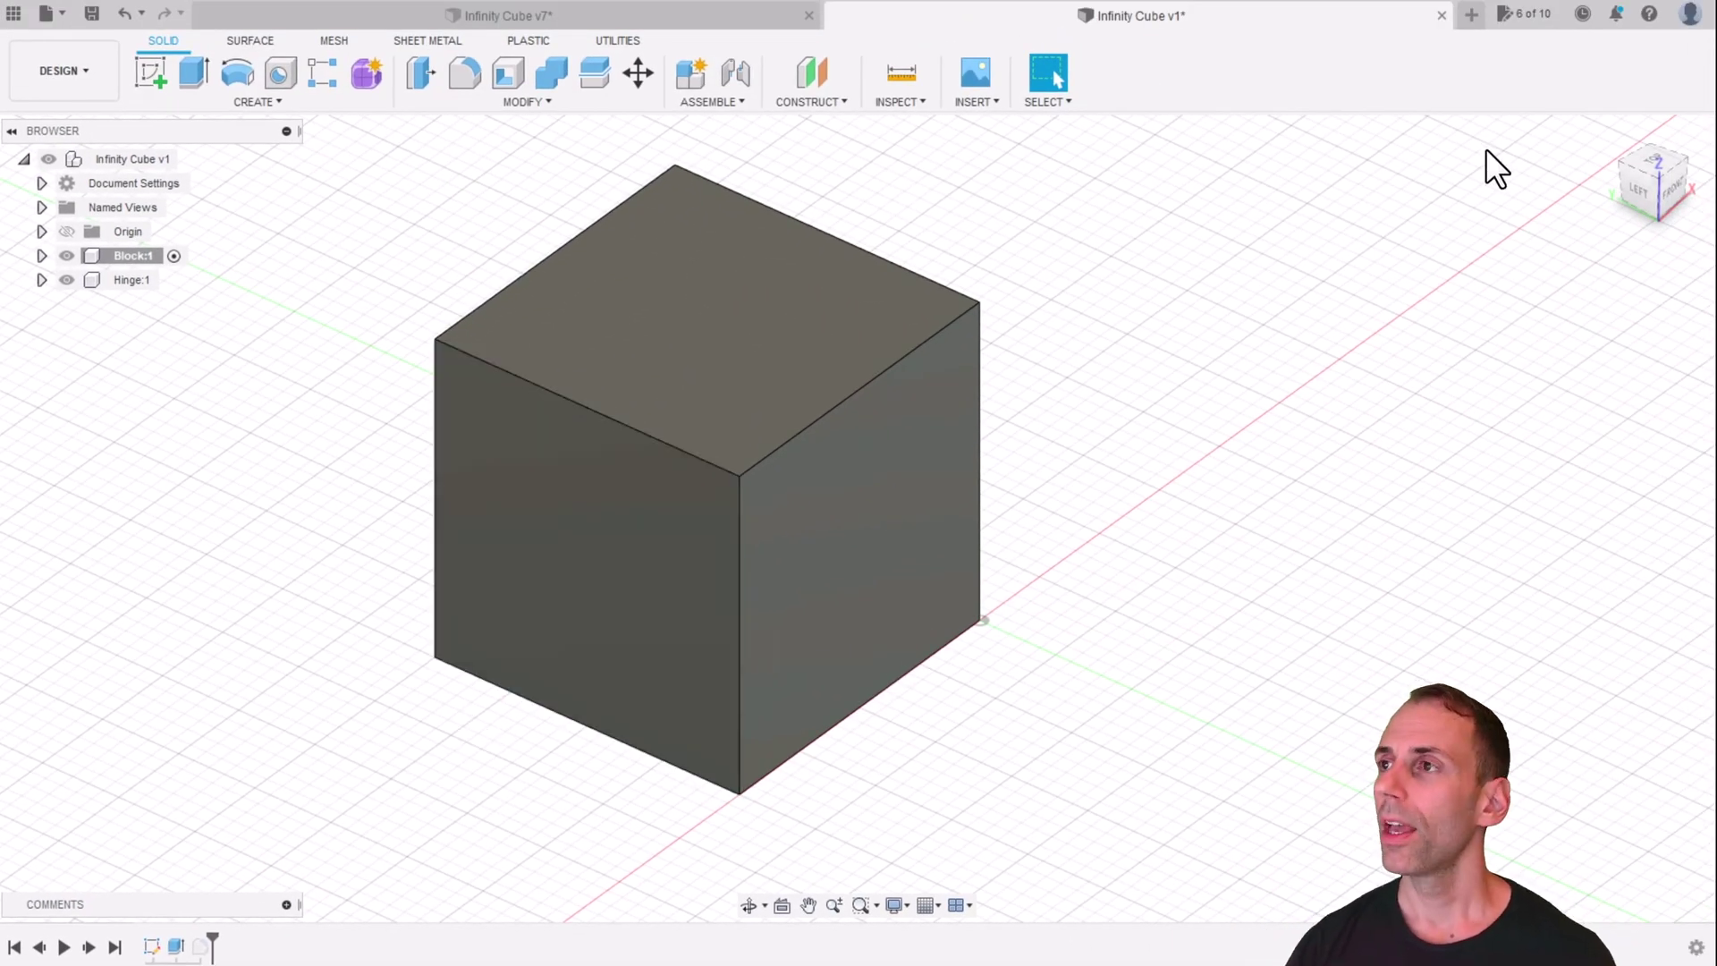
click(1662, 169)
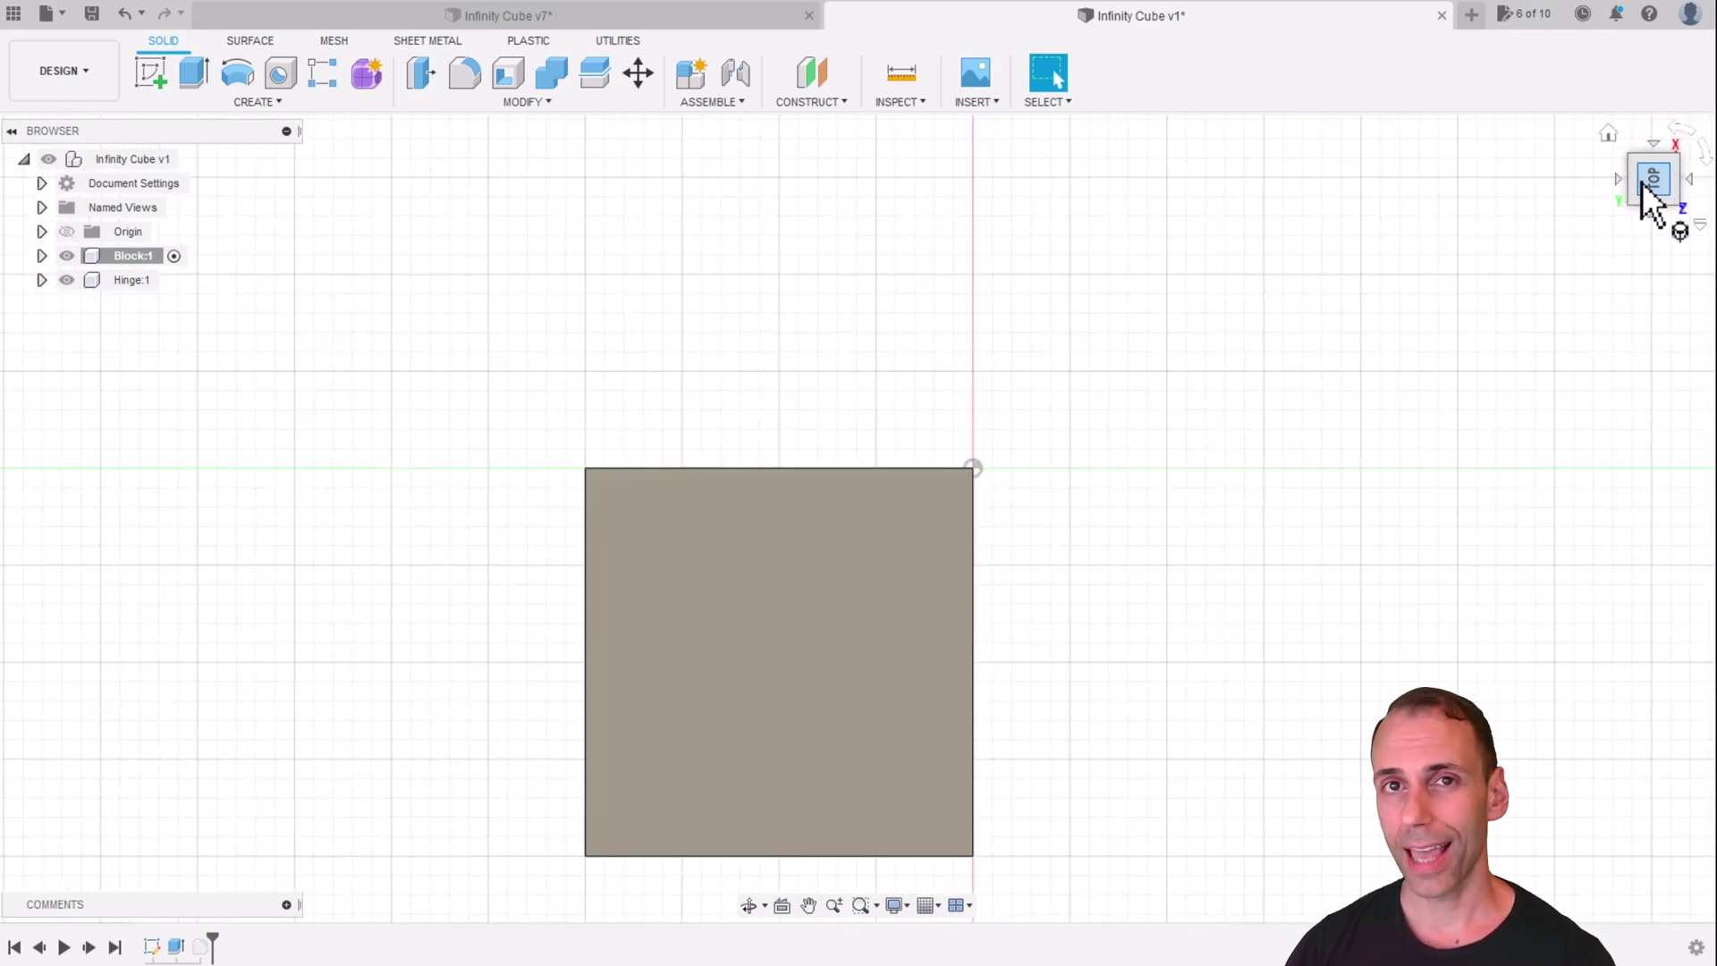
click(1705, 159)
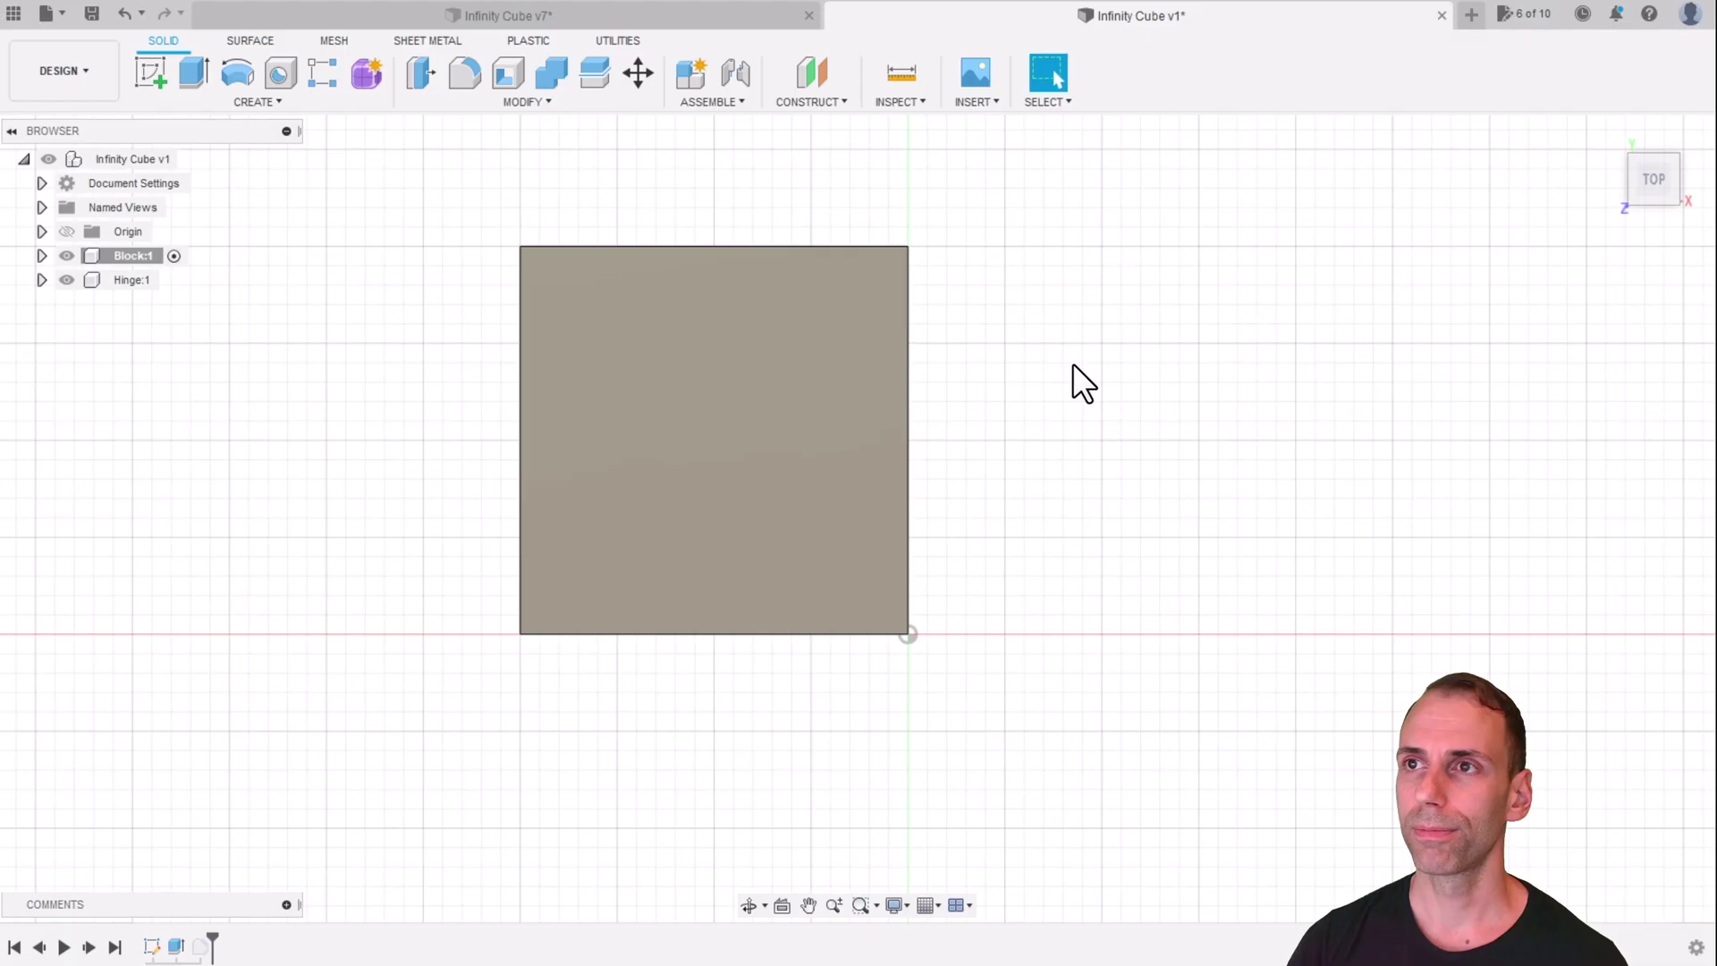
middle_drag(762, 83, 736, 76)
middle_drag(1056, 379, 1053, 384)
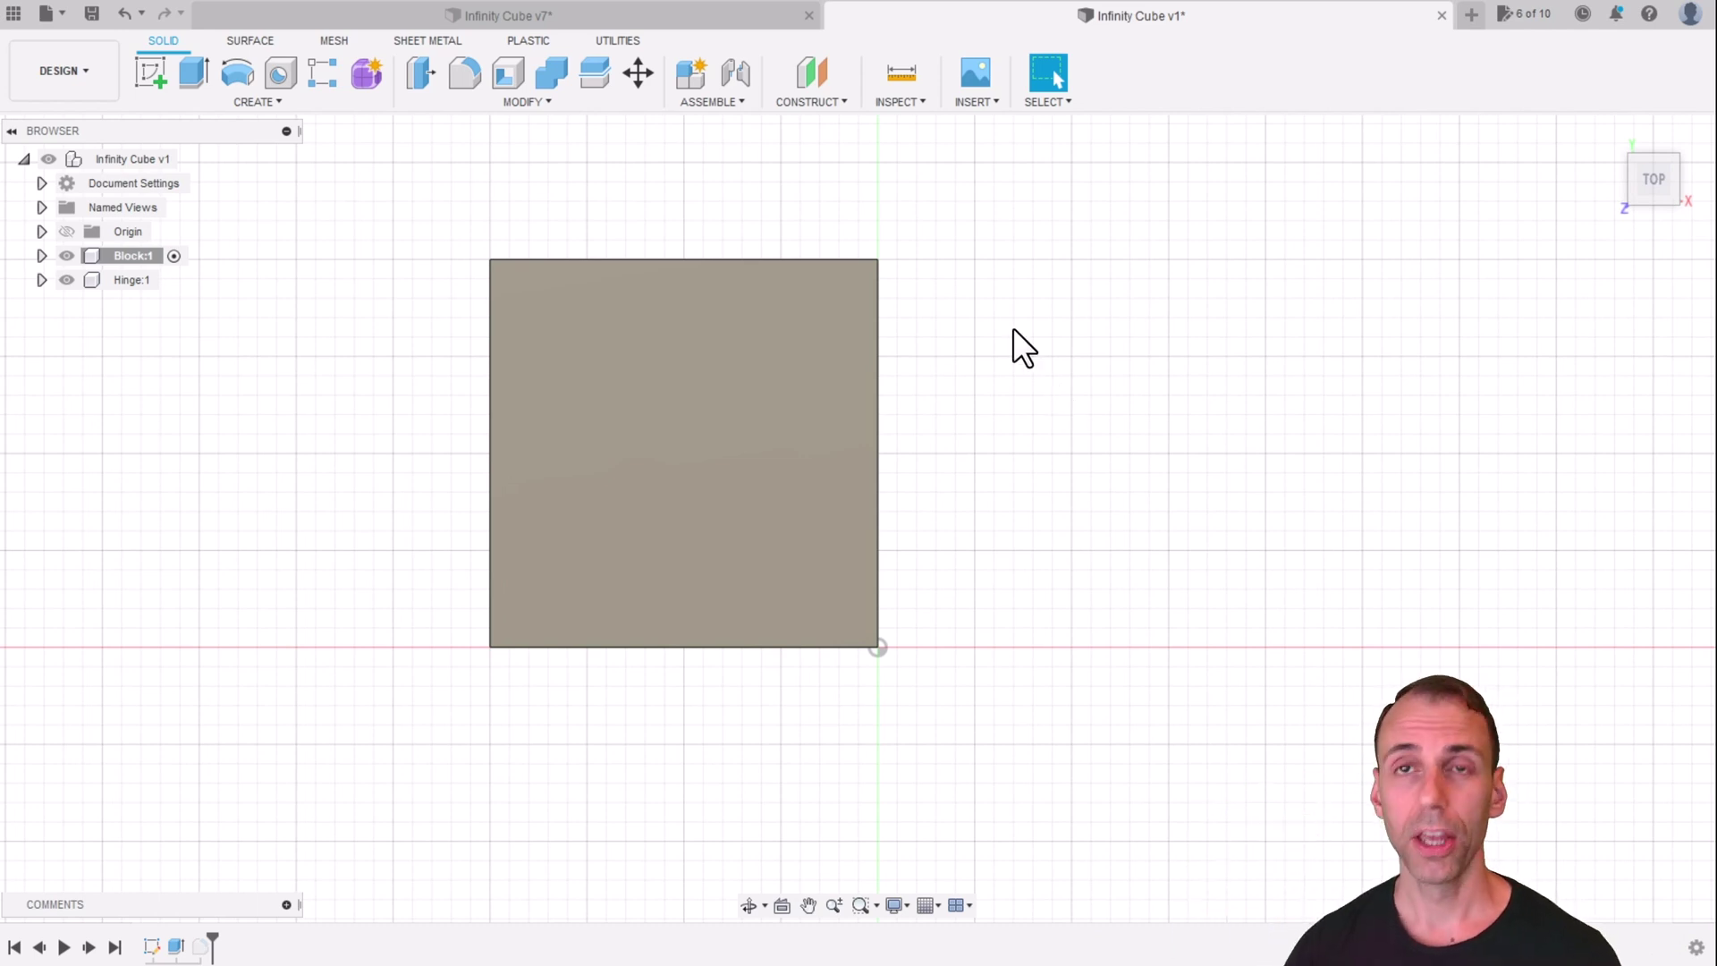
click(152, 73)
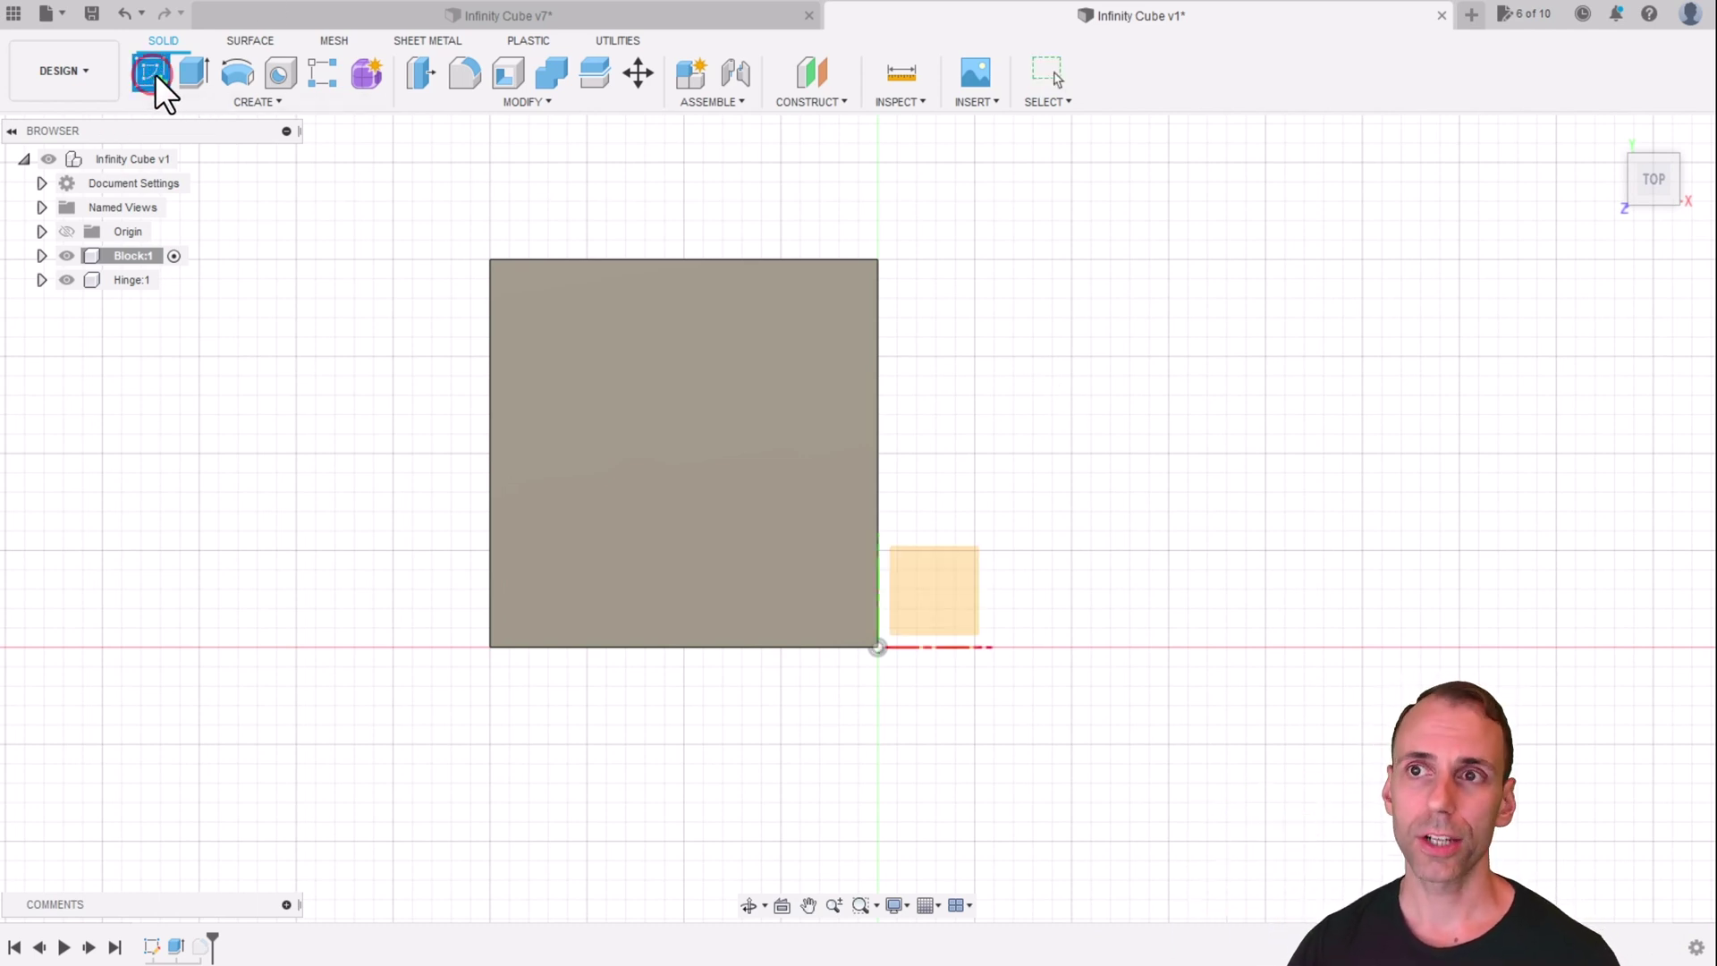
click(705, 421)
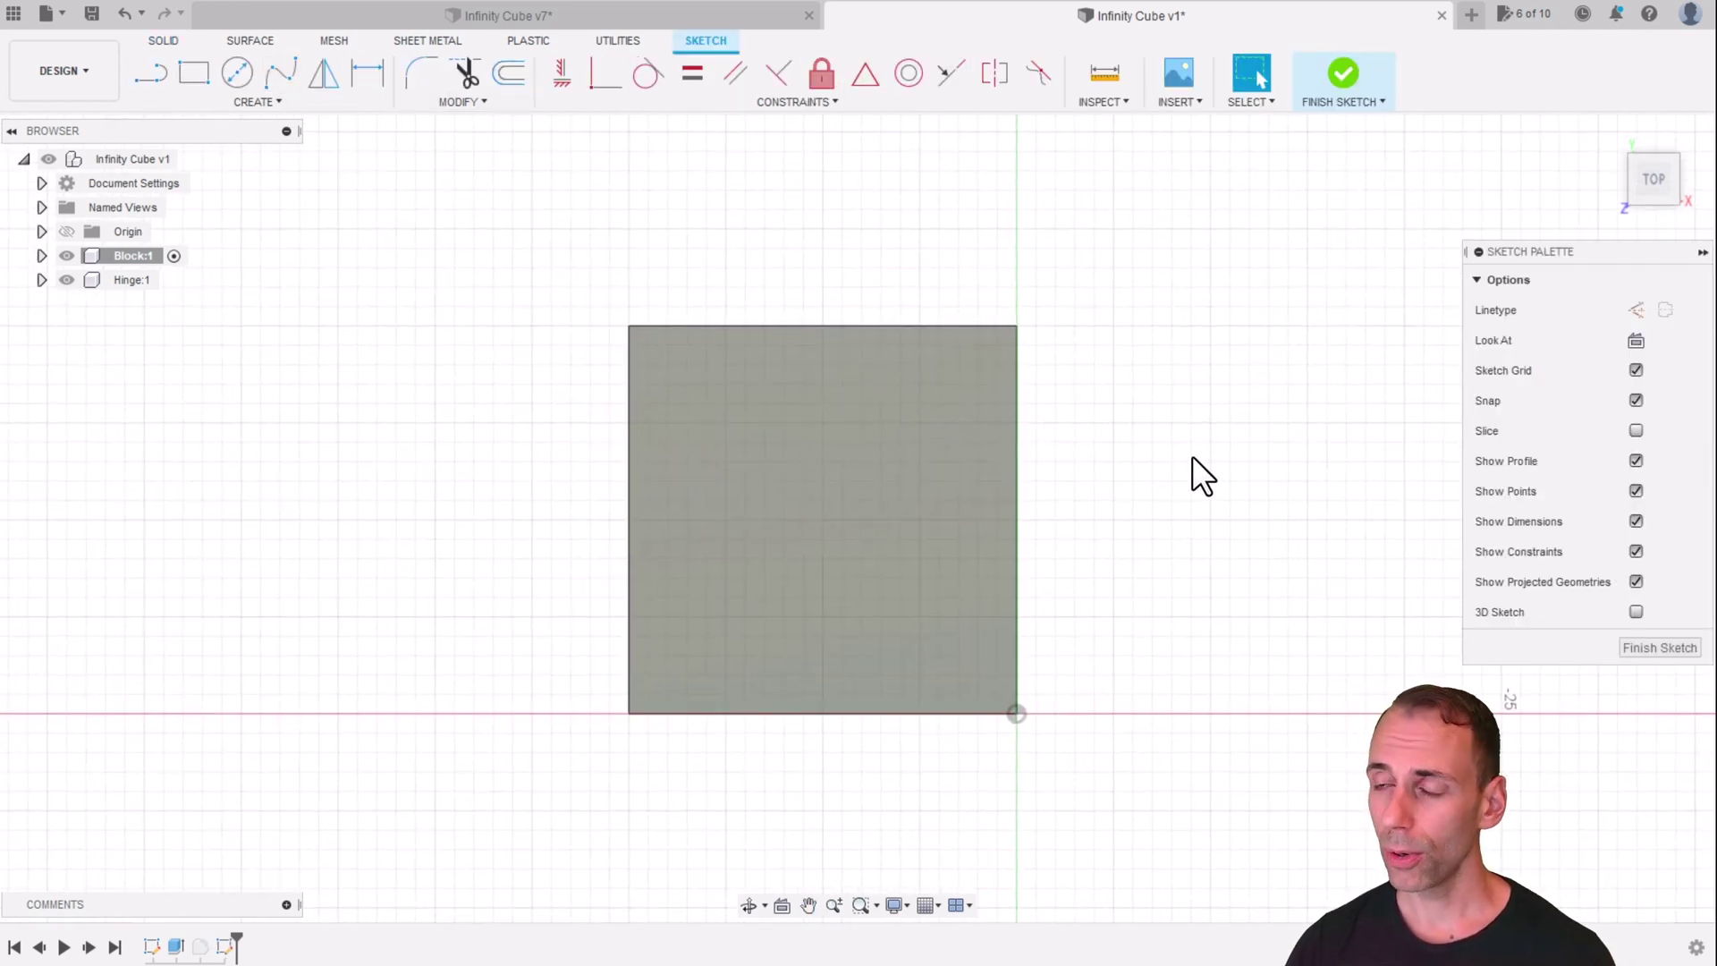
middle_drag(1170, 456, 1105, 440)
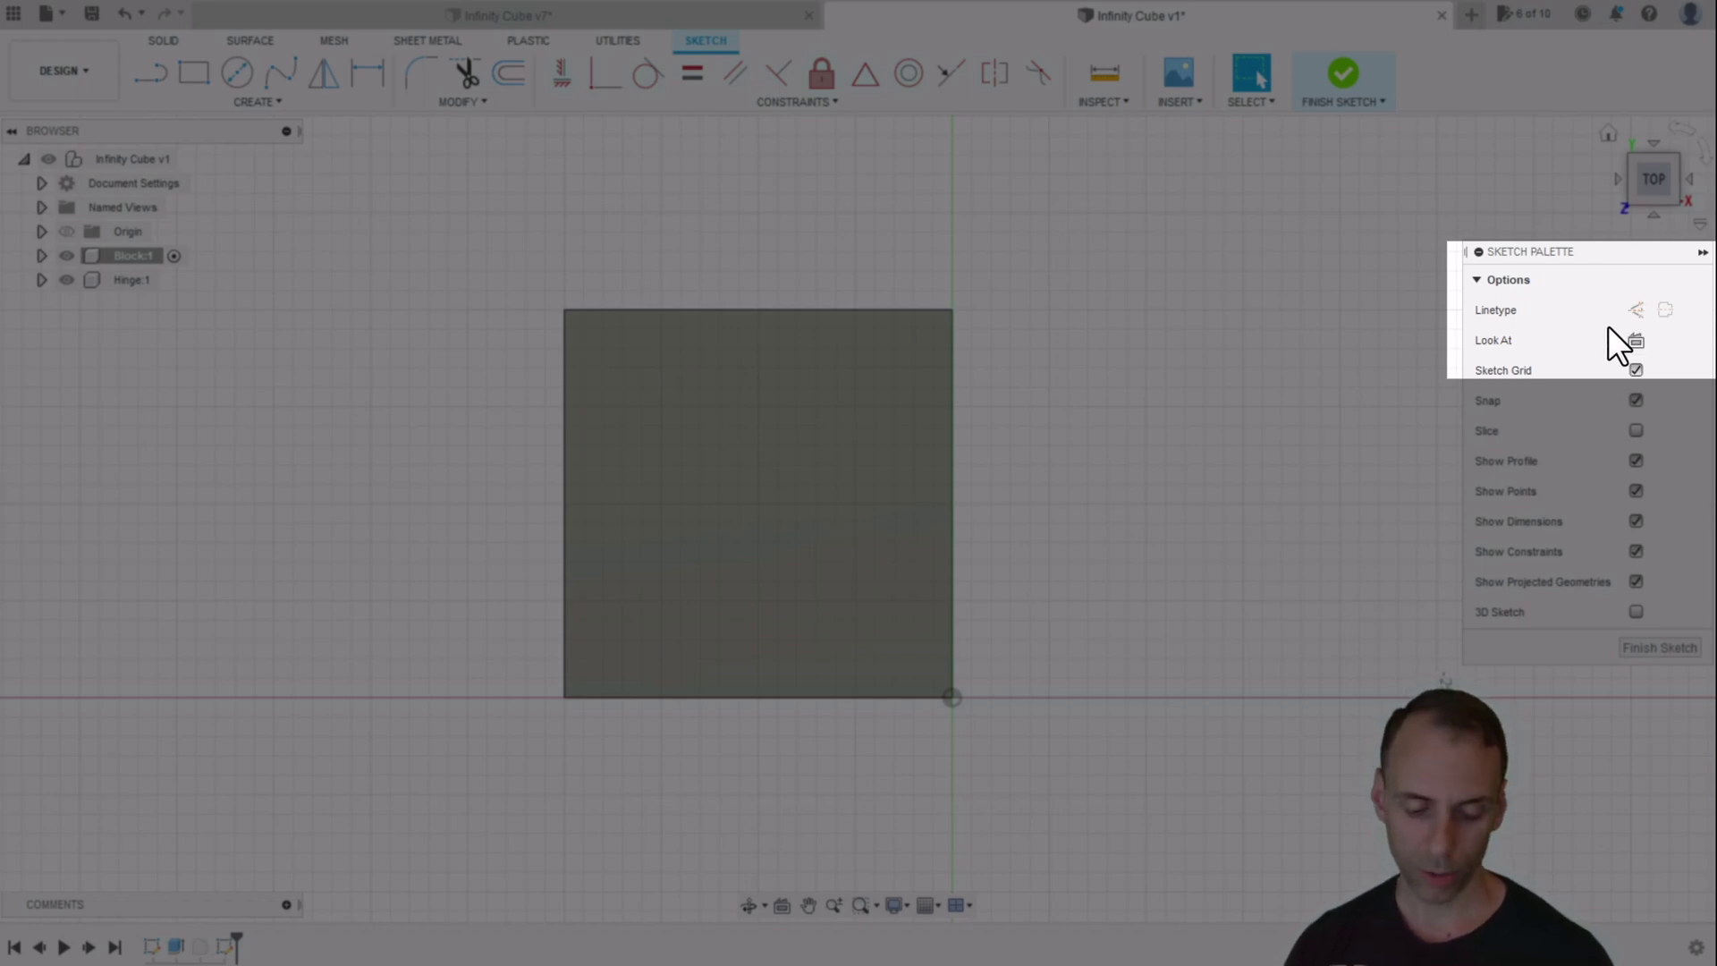
Draw a 5 mm vertical construction line from the origin along the block's right edge, and turn construction linetype off again
key(x)
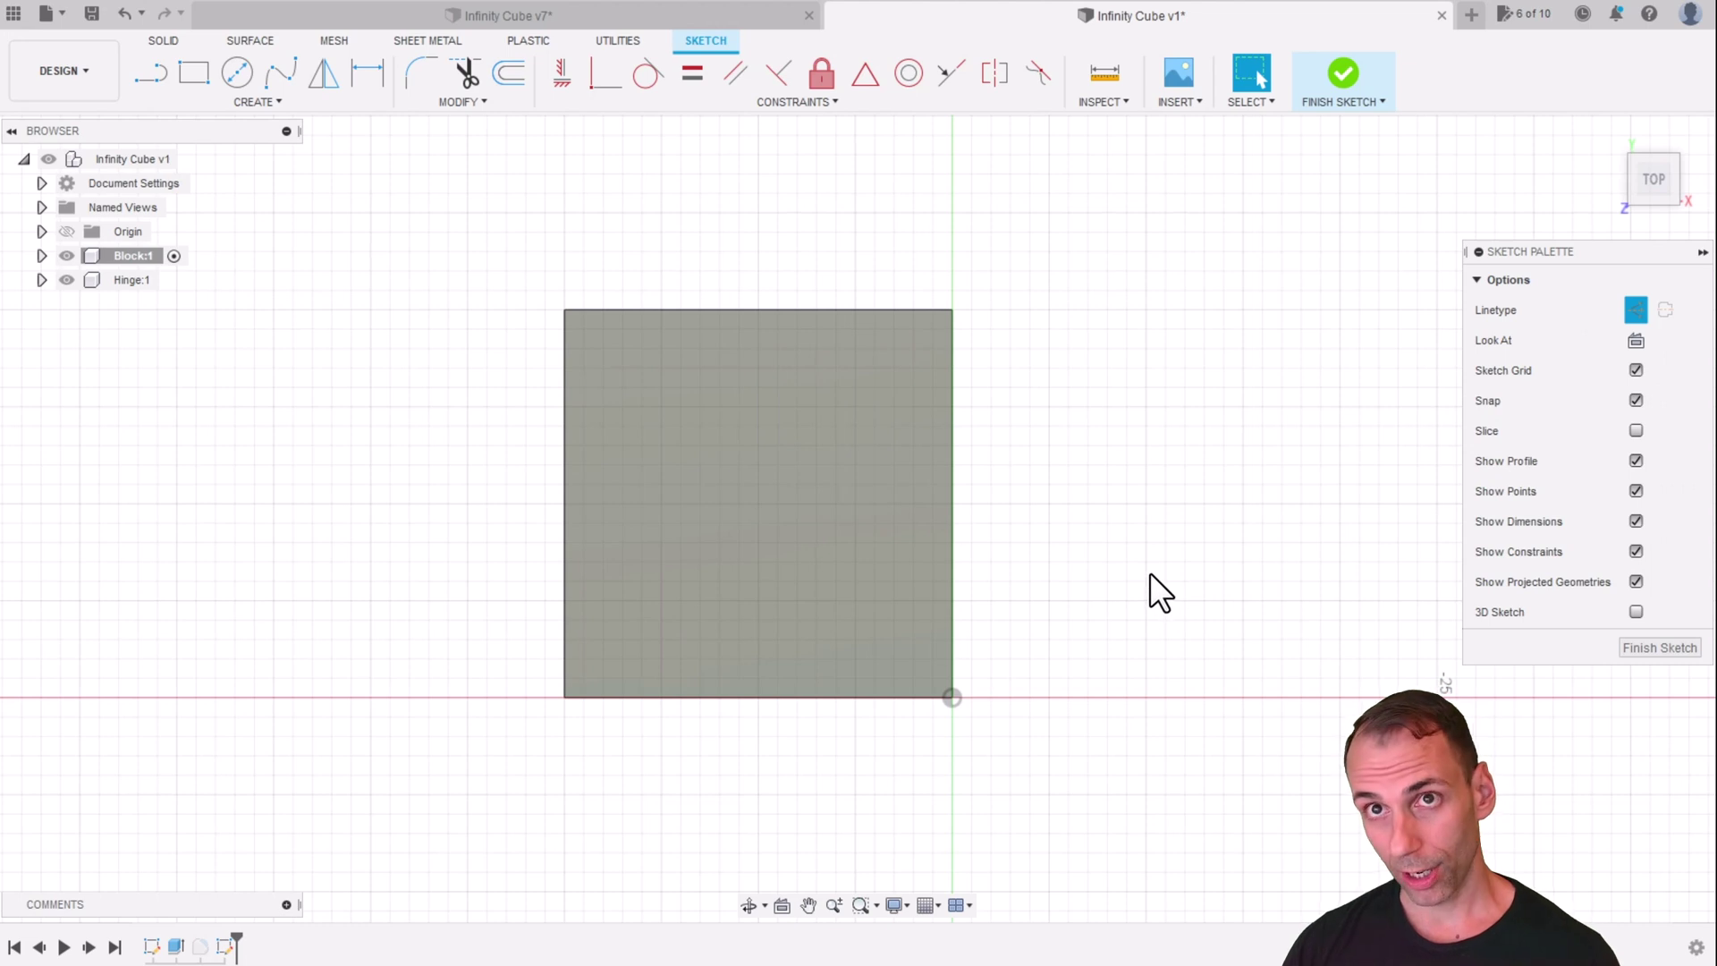
click(250, 100)
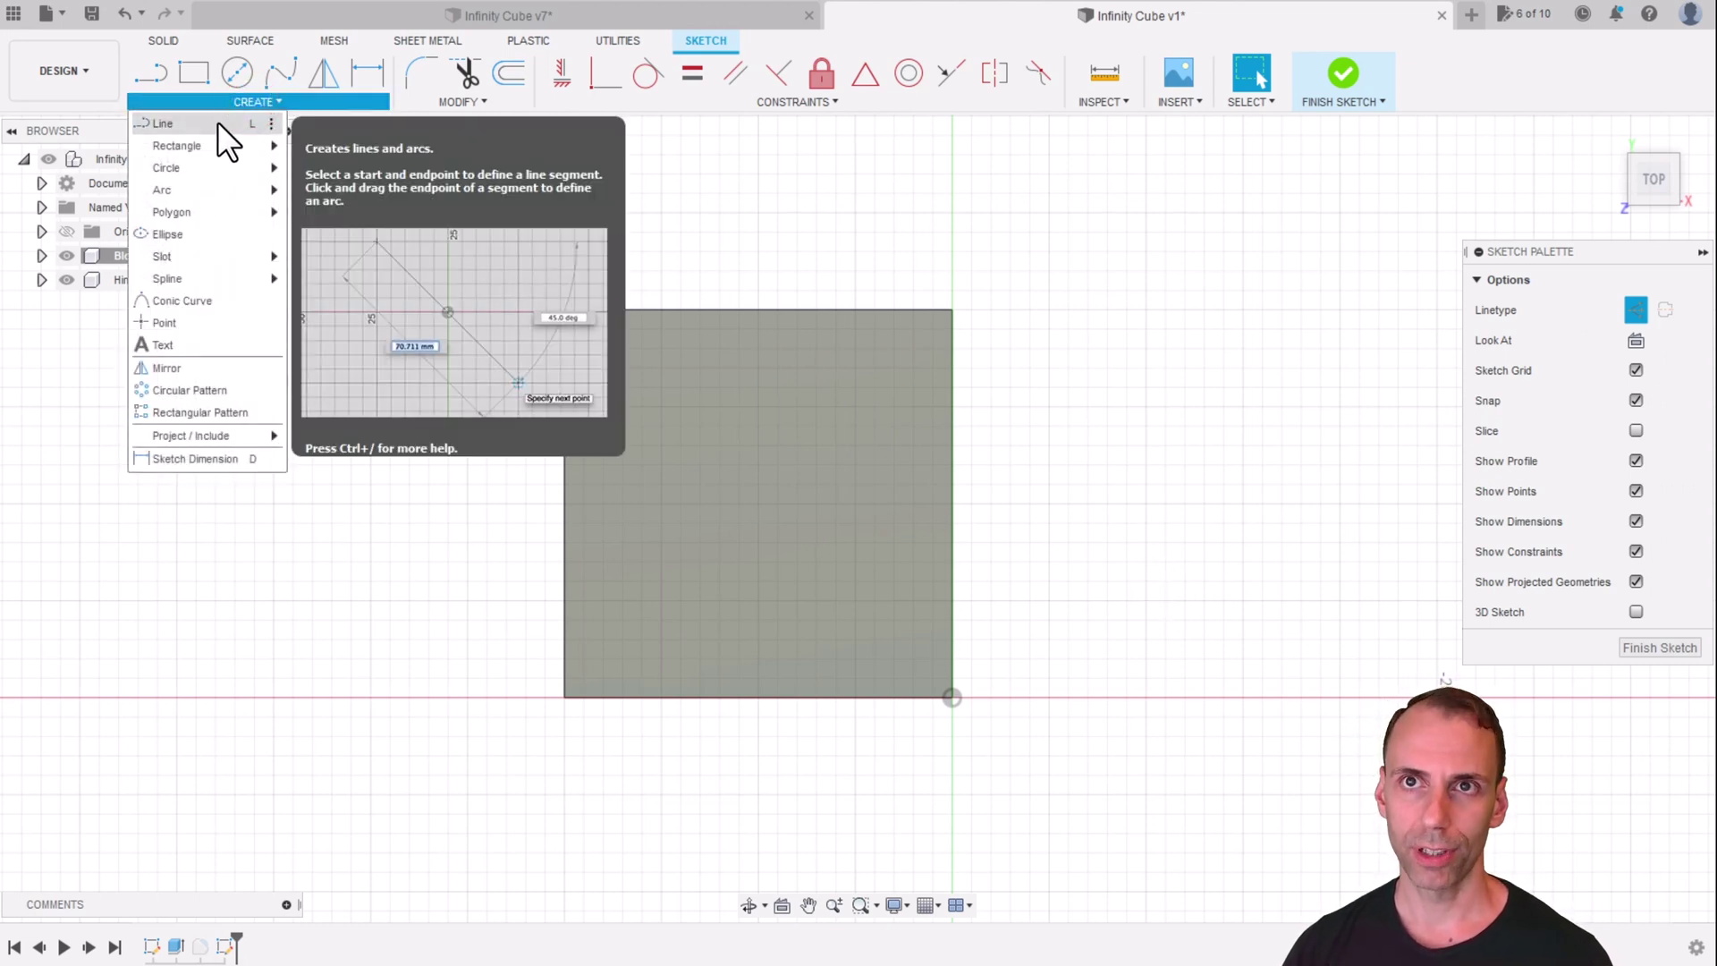
key(l)
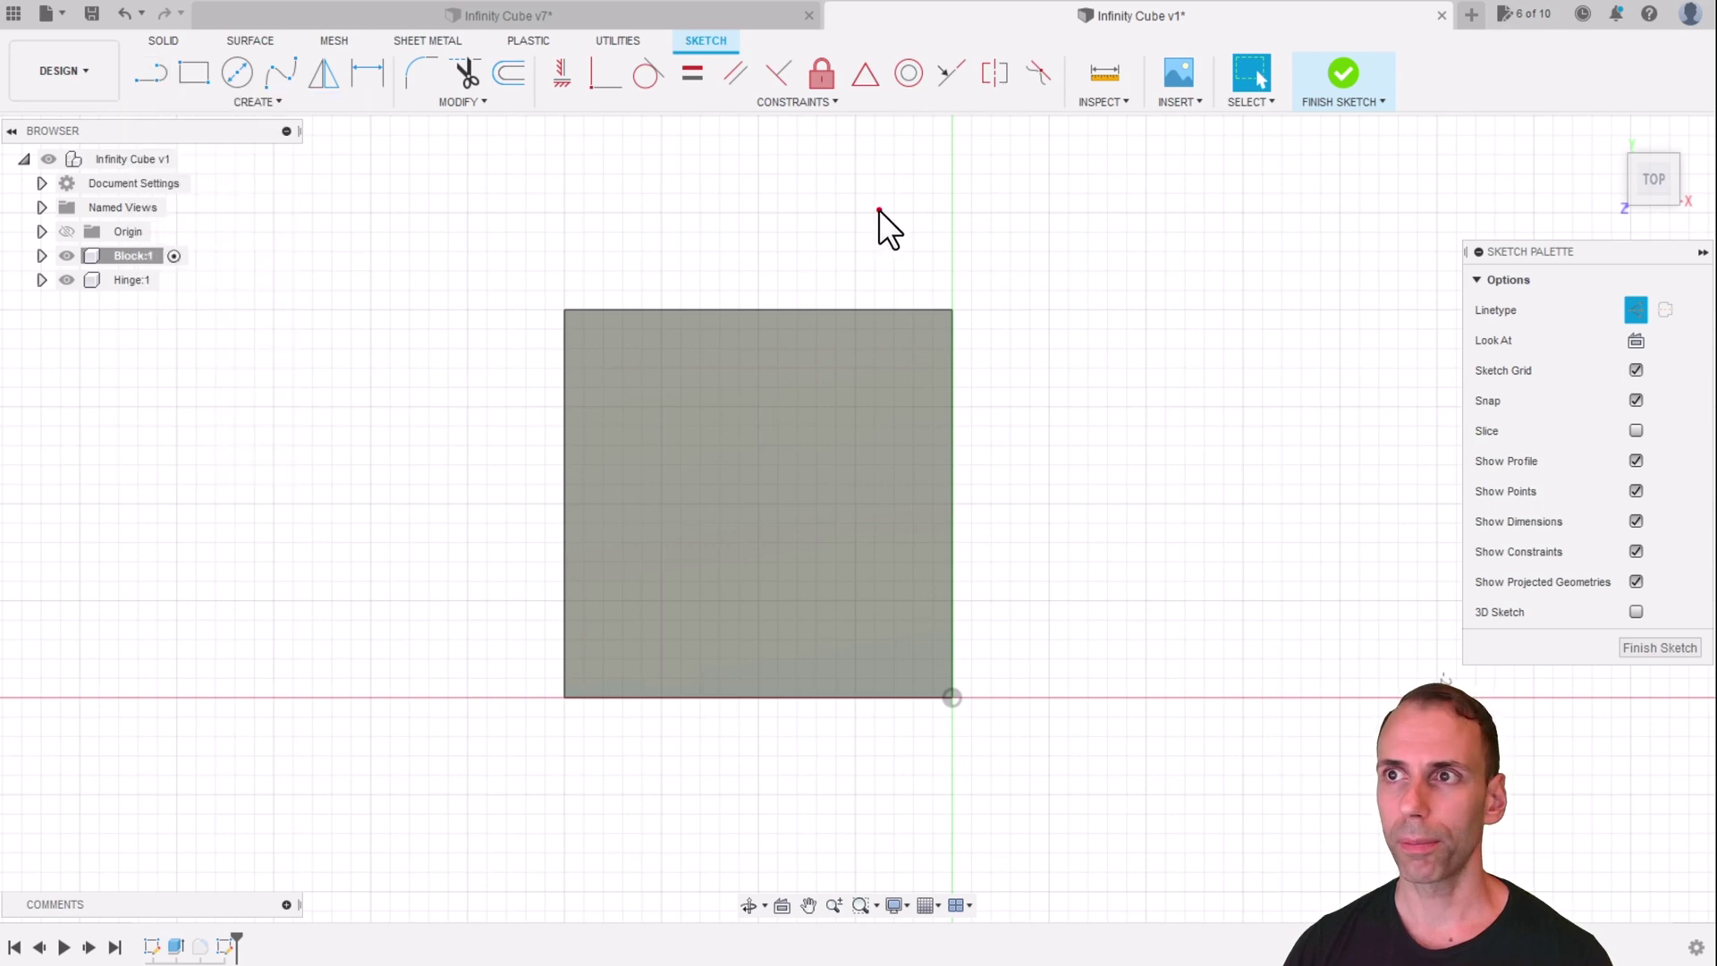
key(l)
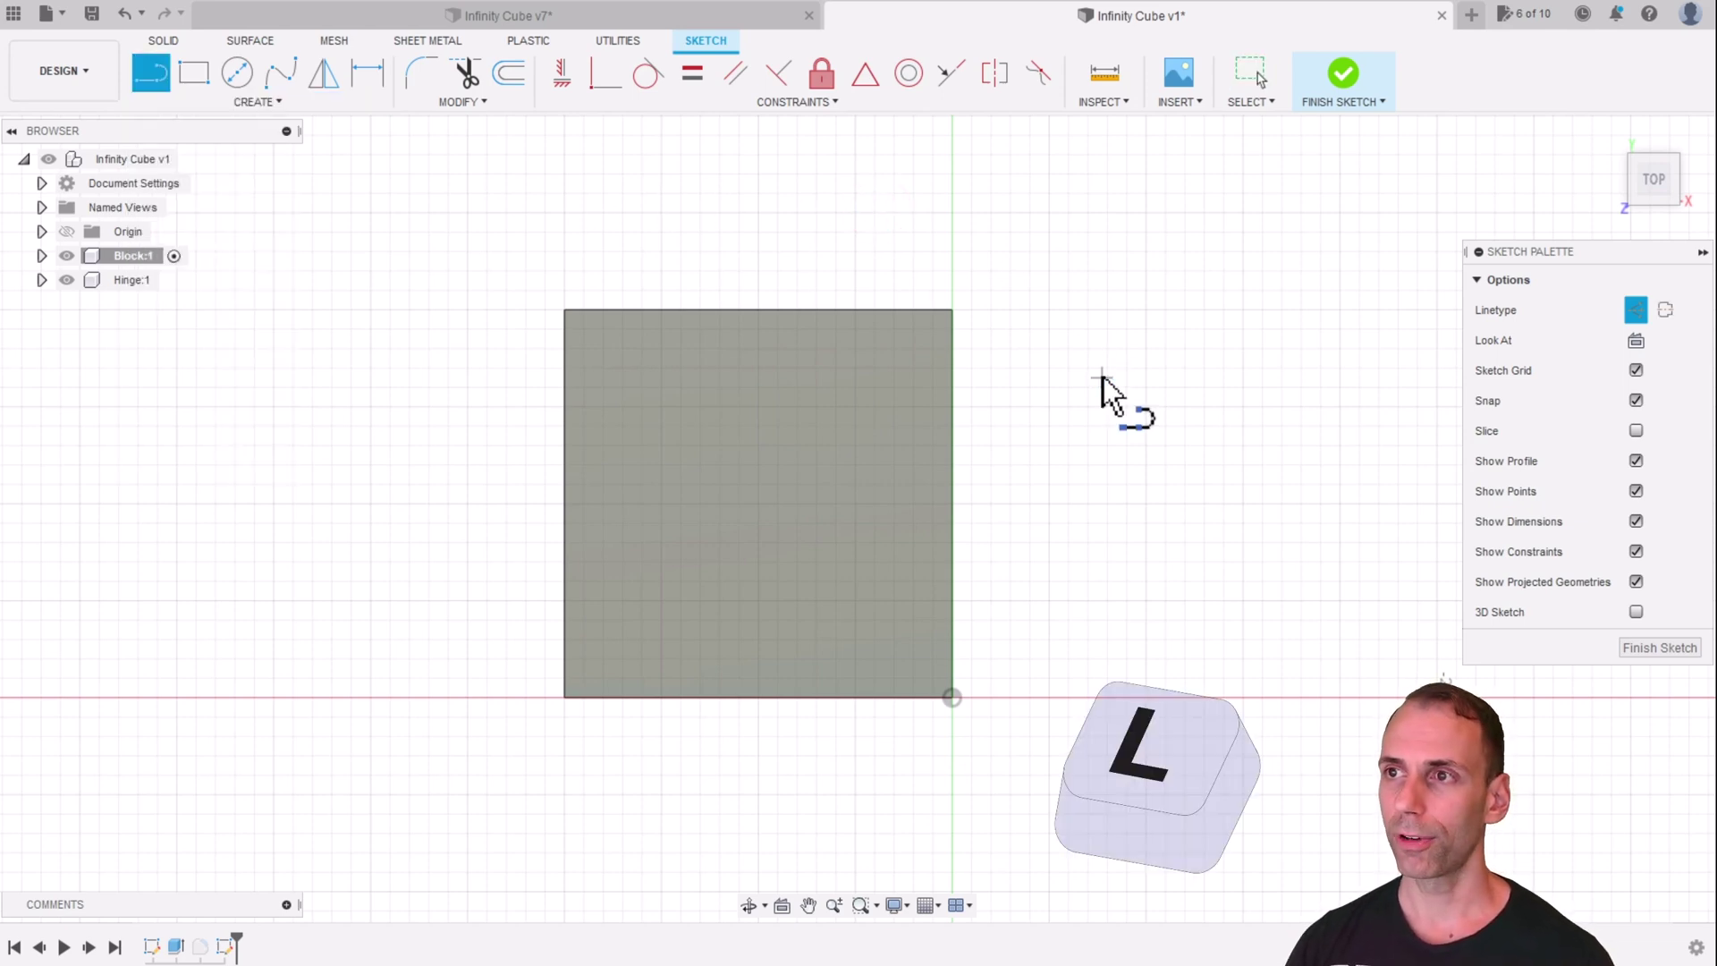
click(951, 697)
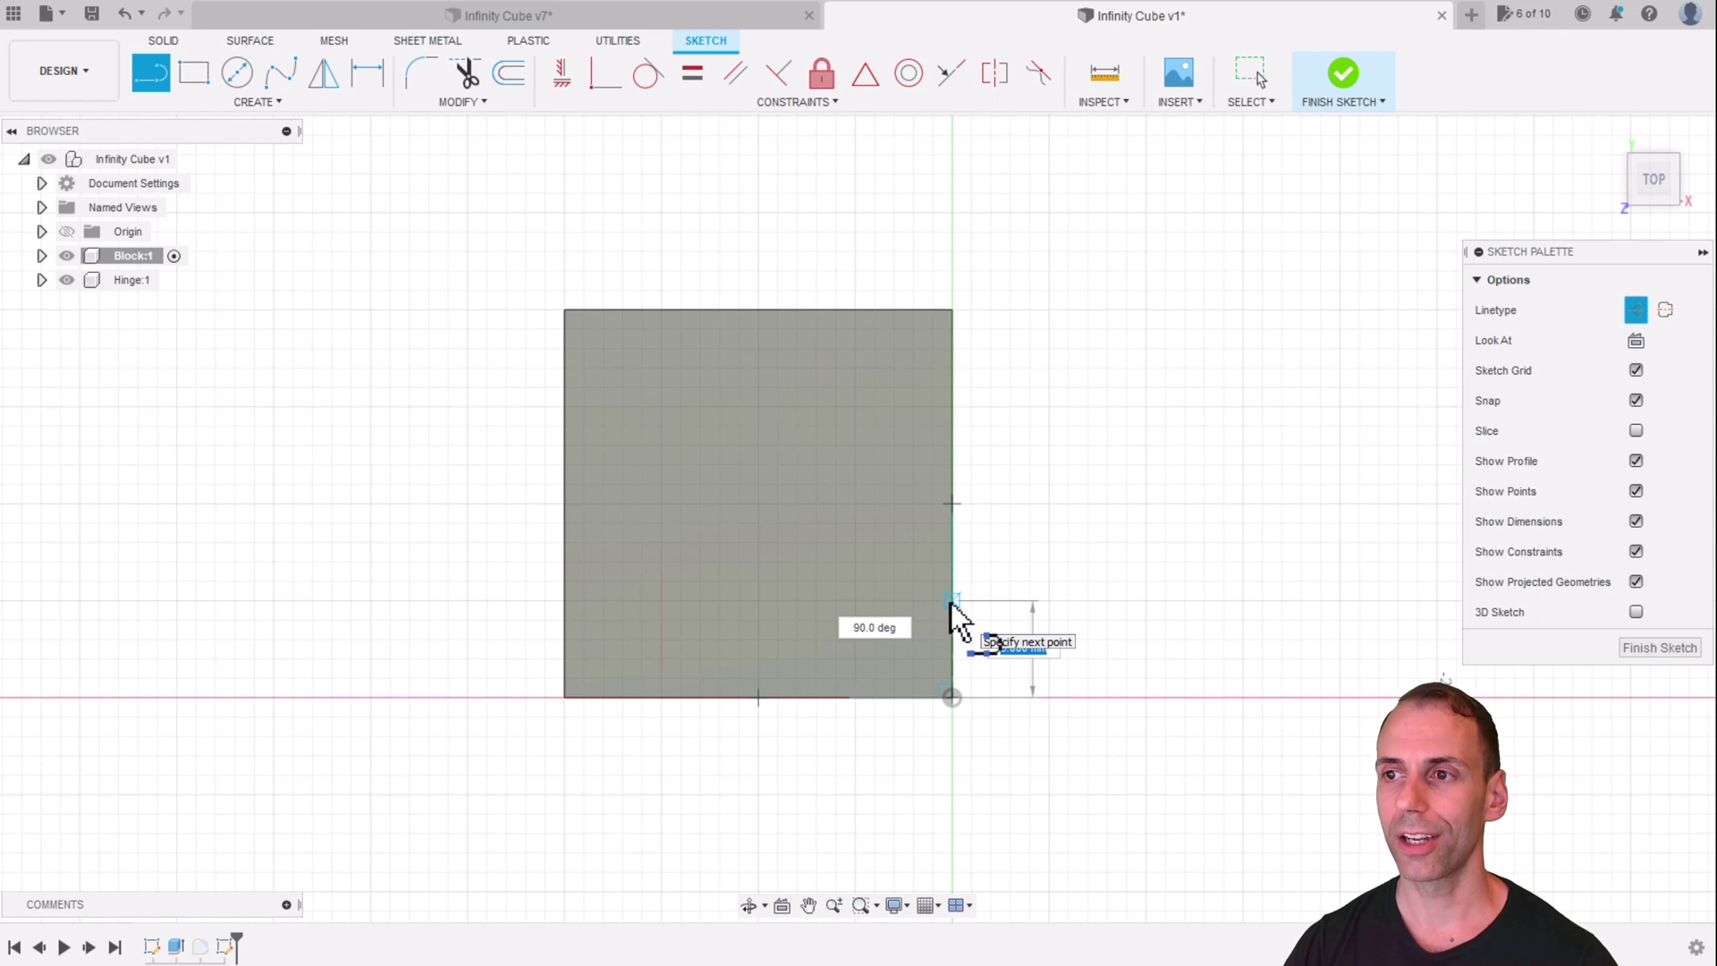
key(Return)
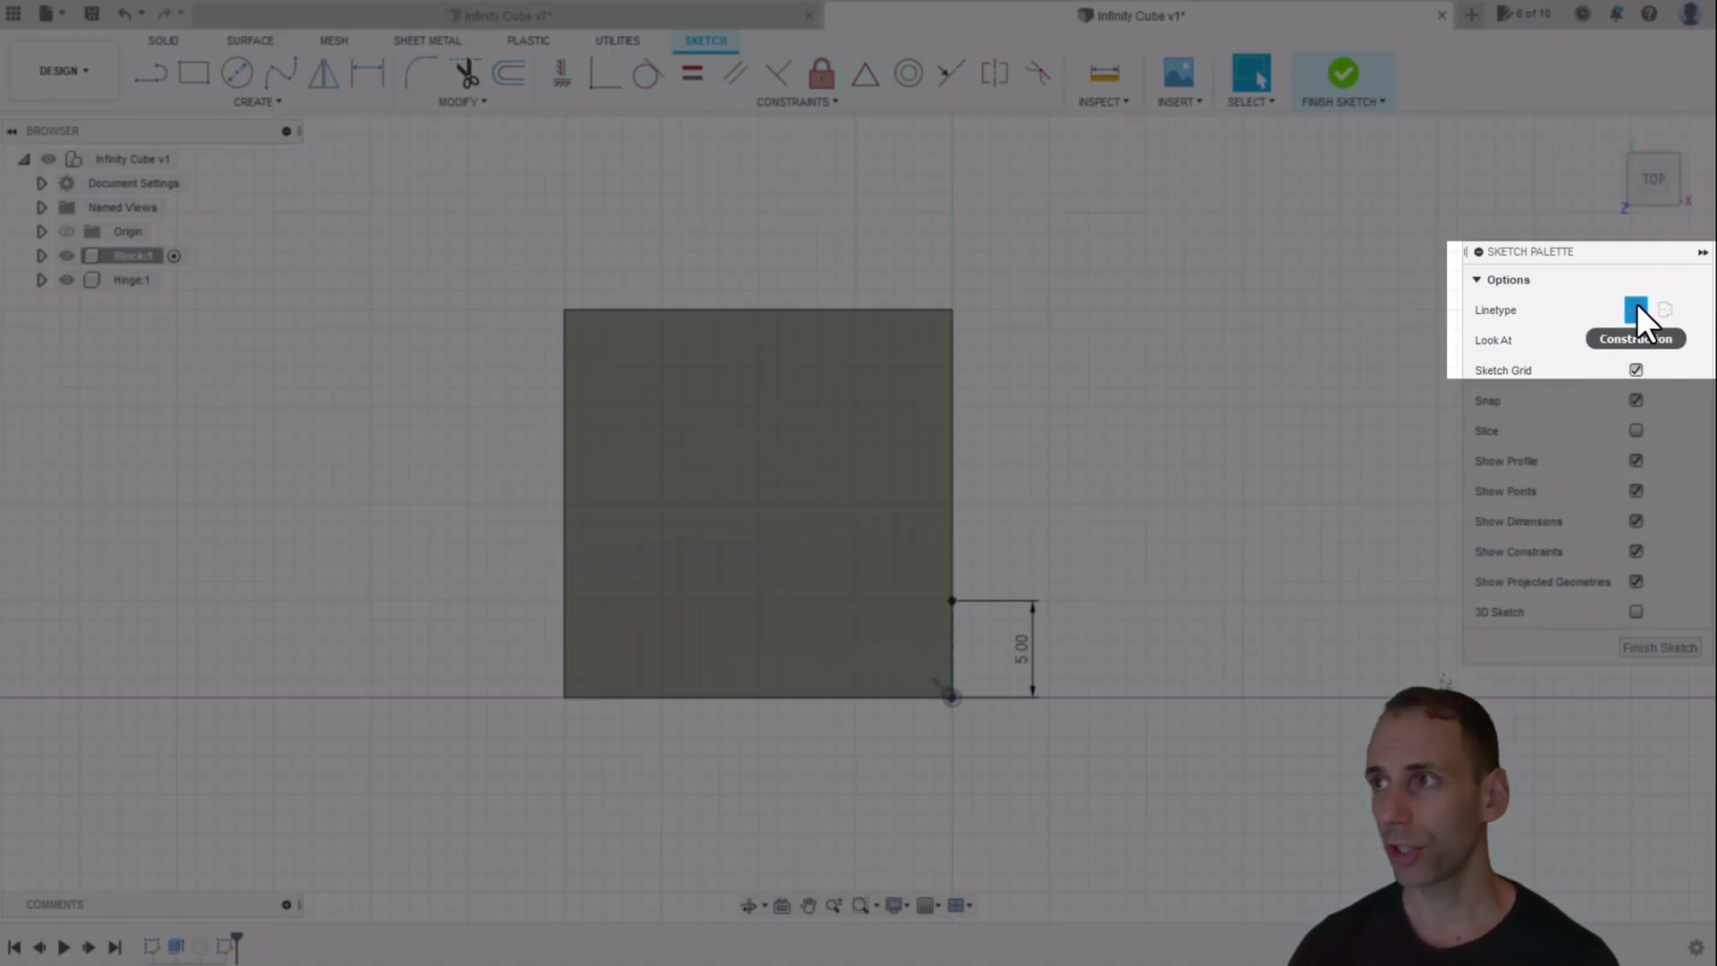
click(1637, 310)
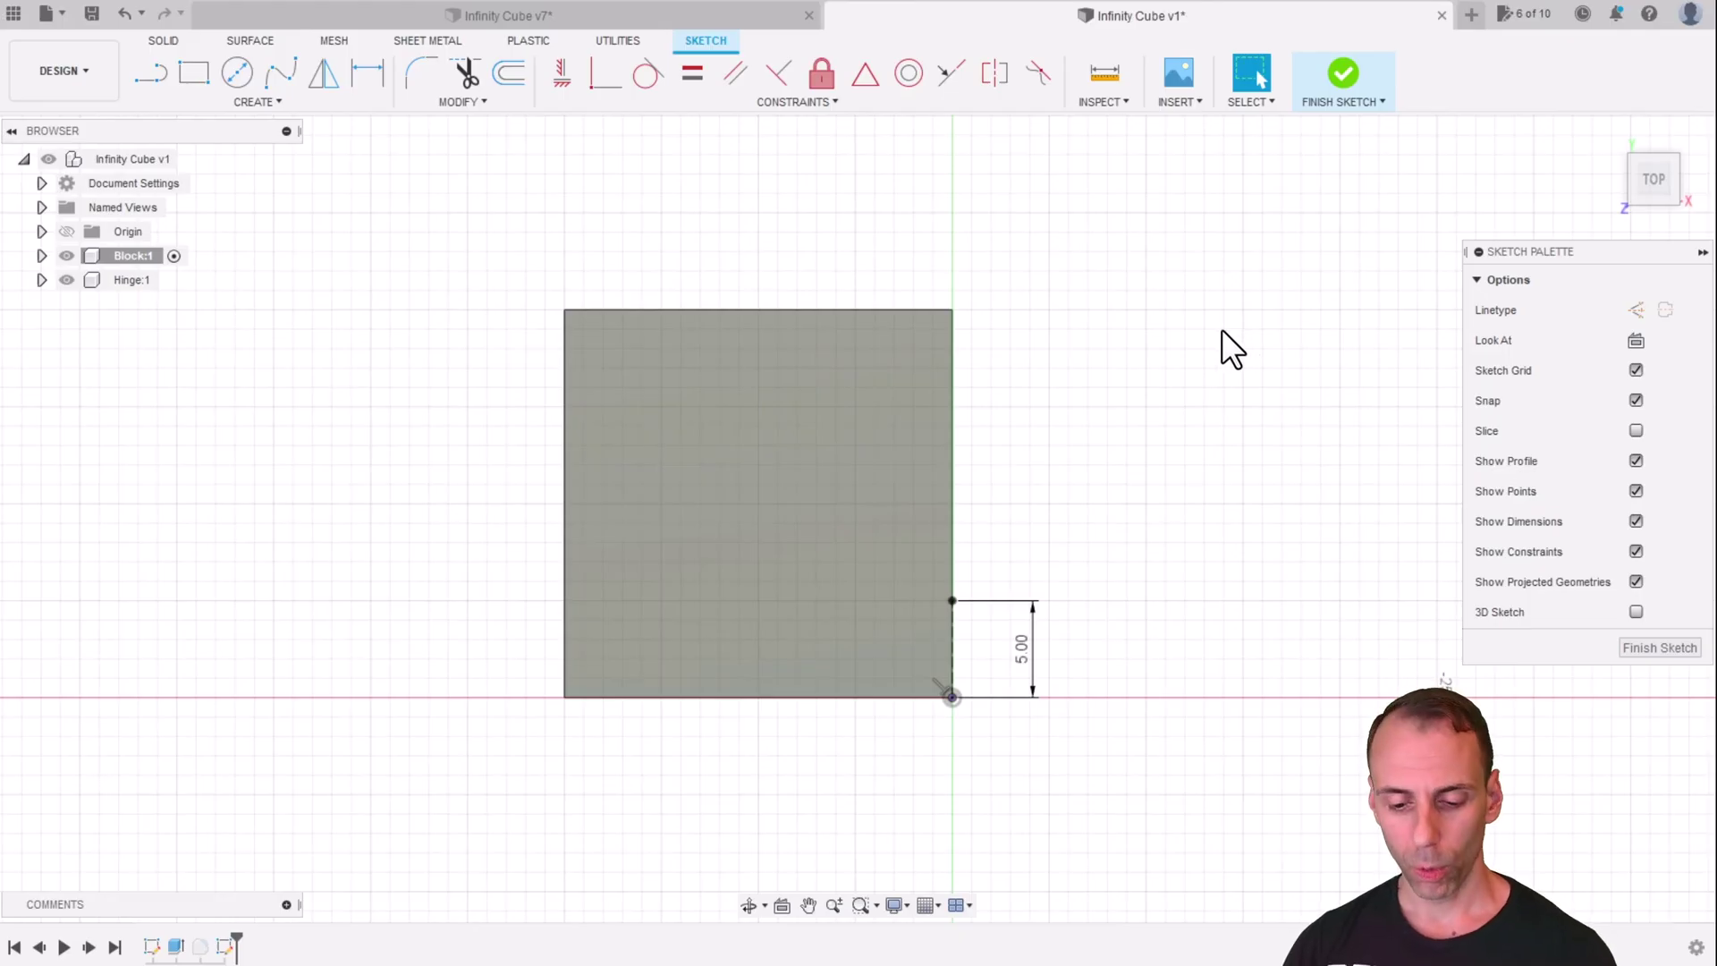
Draw a rectangle 7 mm wide and 10 mm high from the construction line's upper endpoint into the block's top face
key(r)
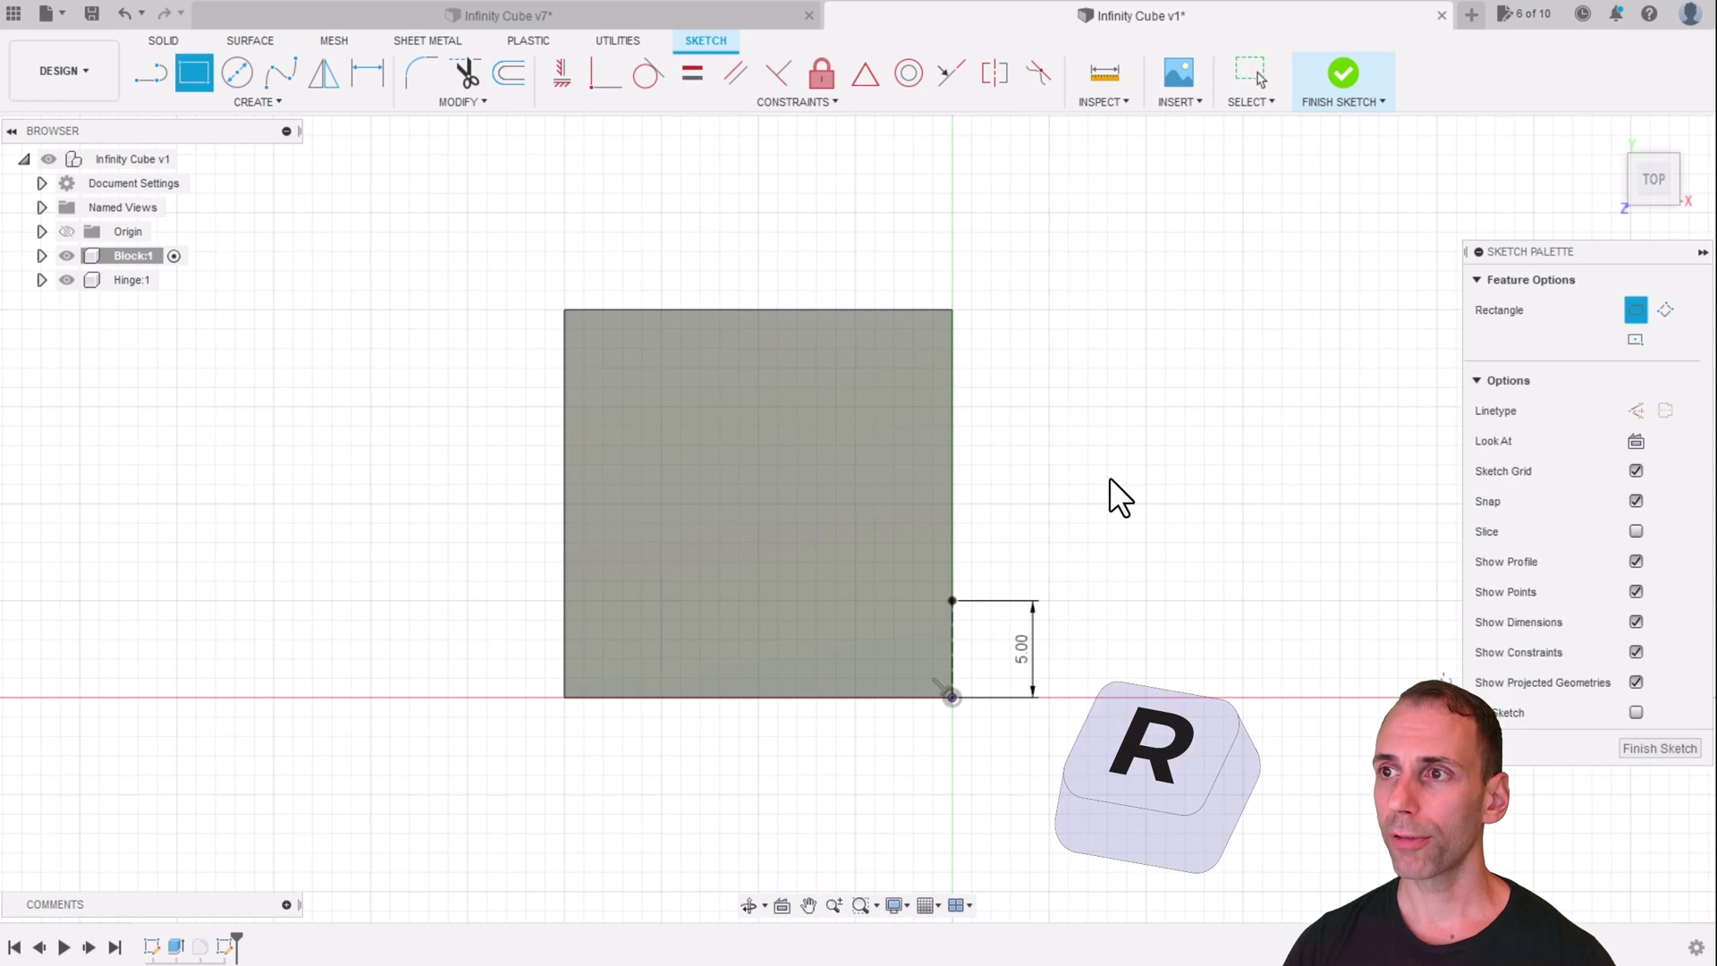
click(951, 600)
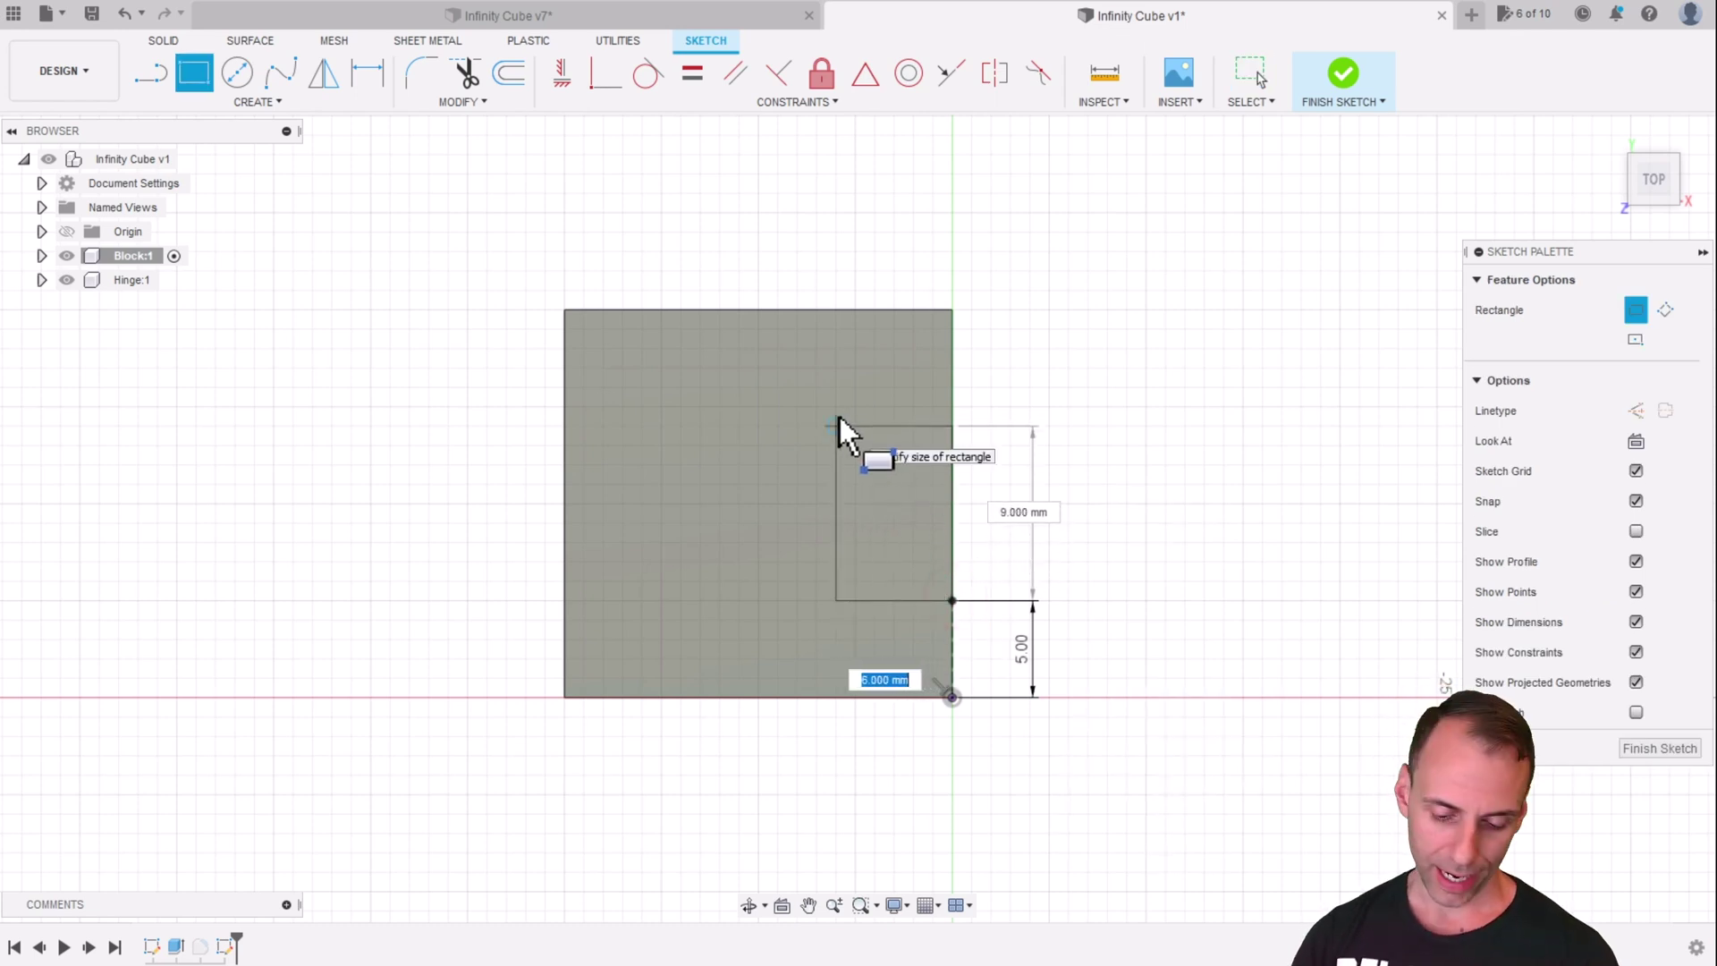
text(7)
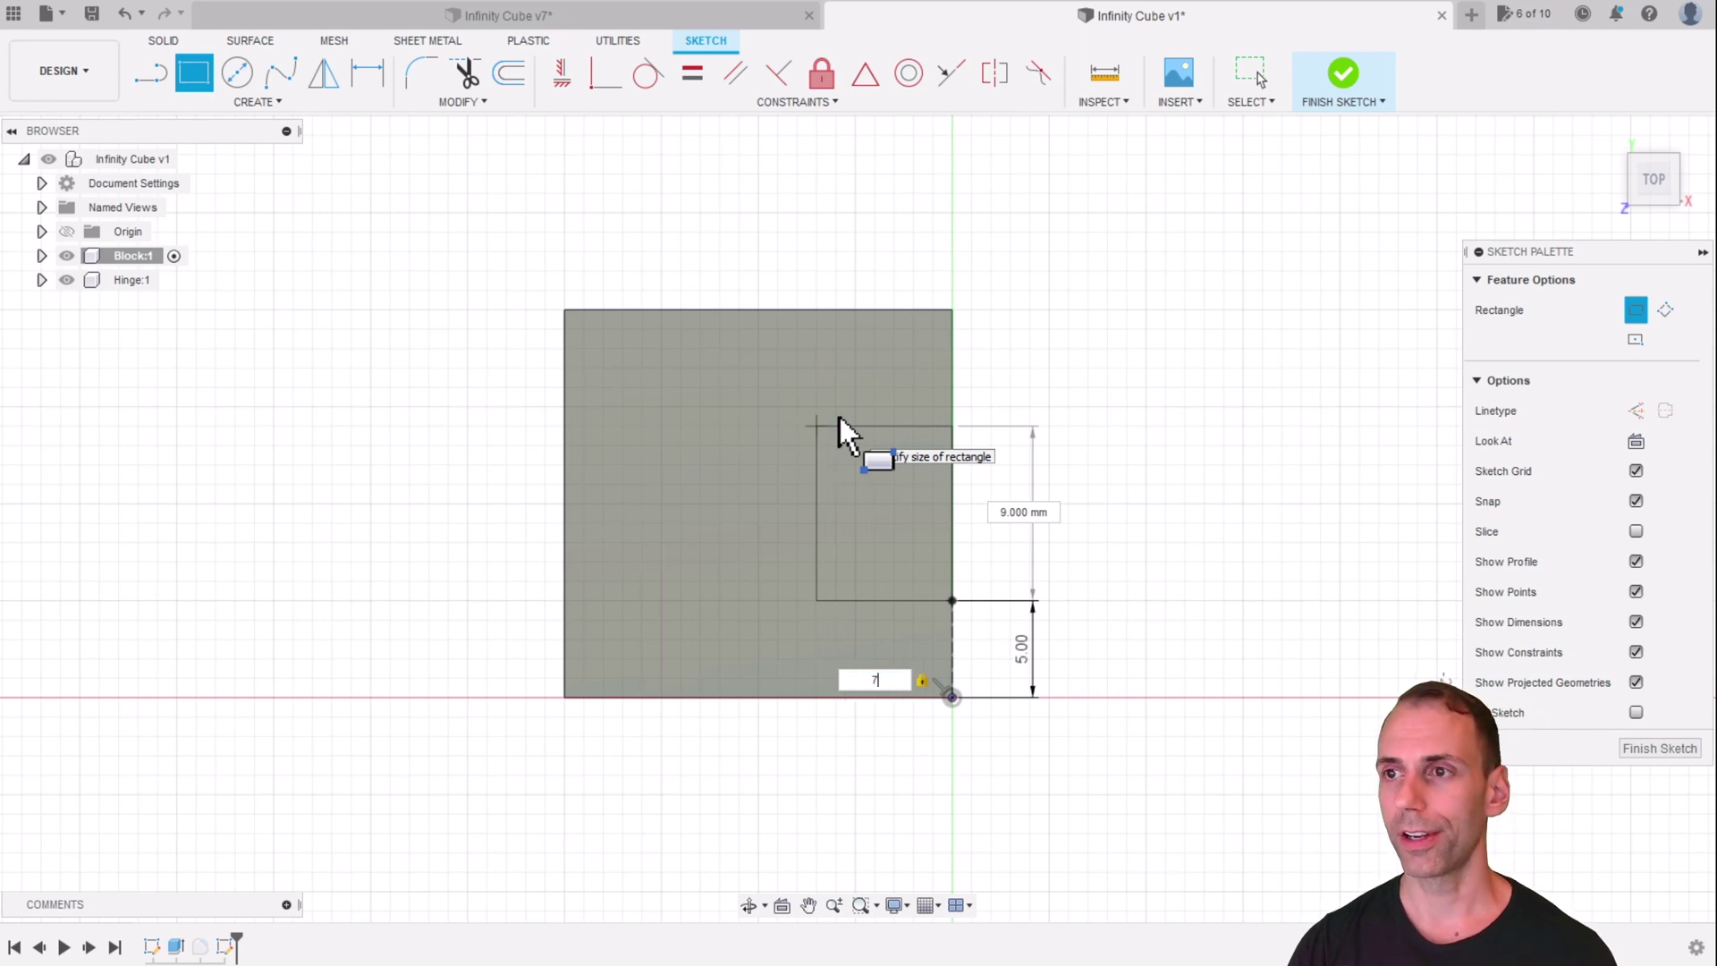
key(Tab)
text(10)
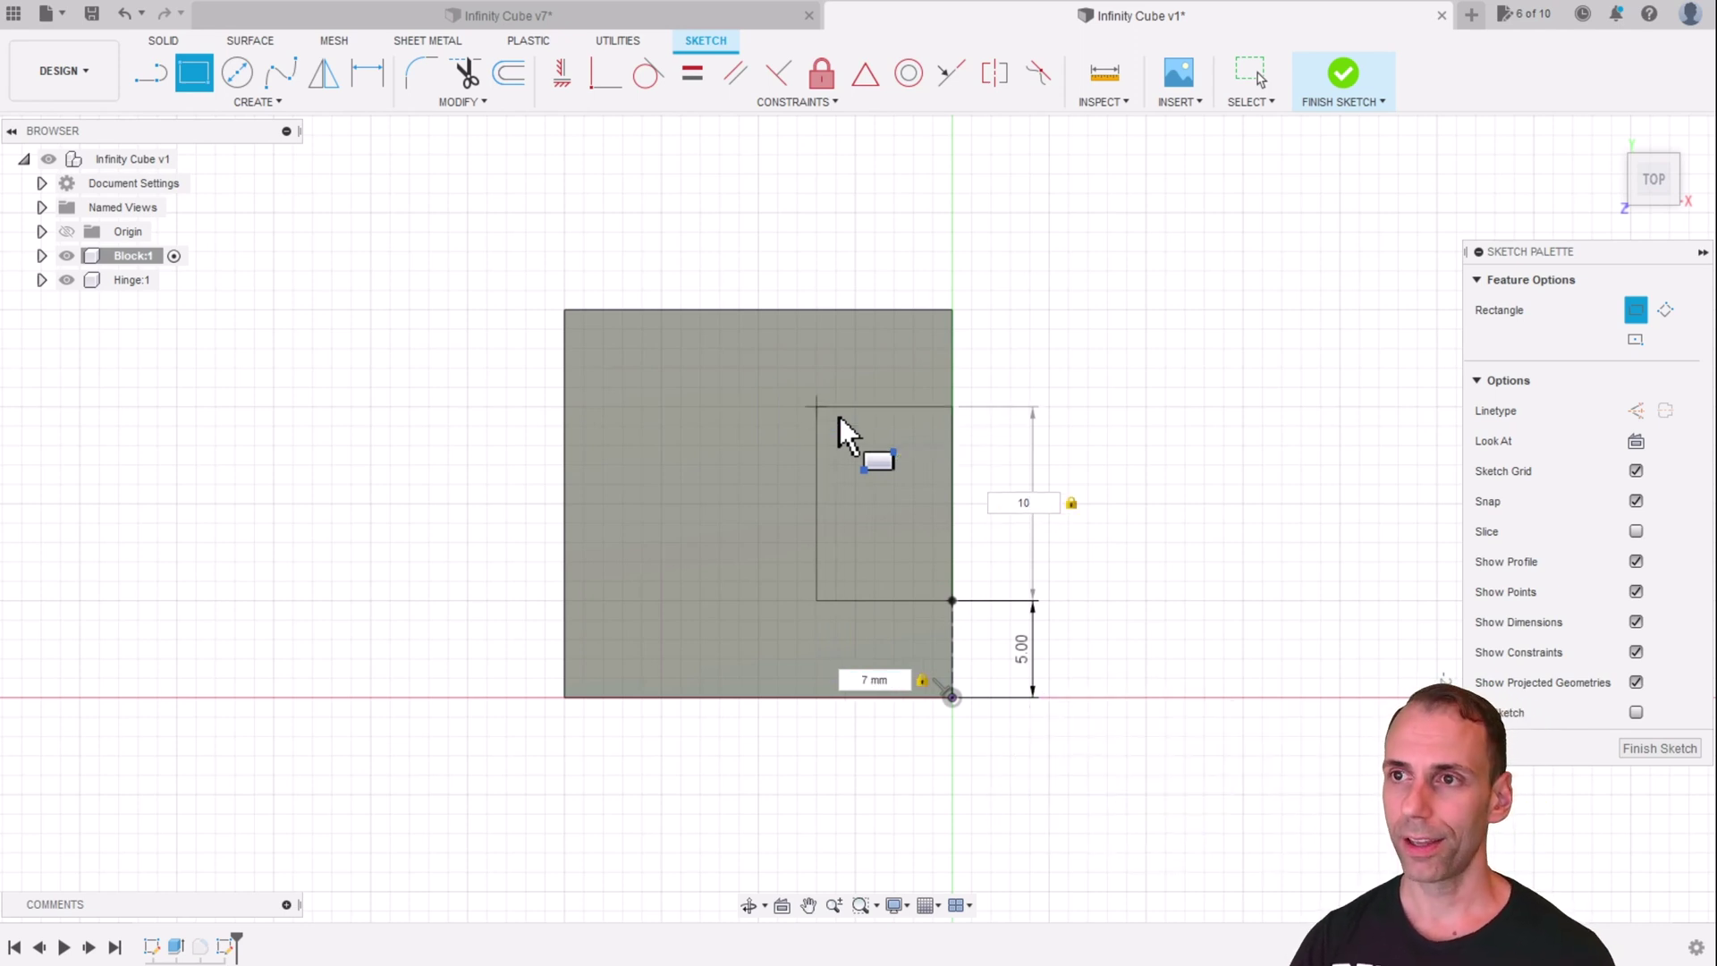
key(Return)
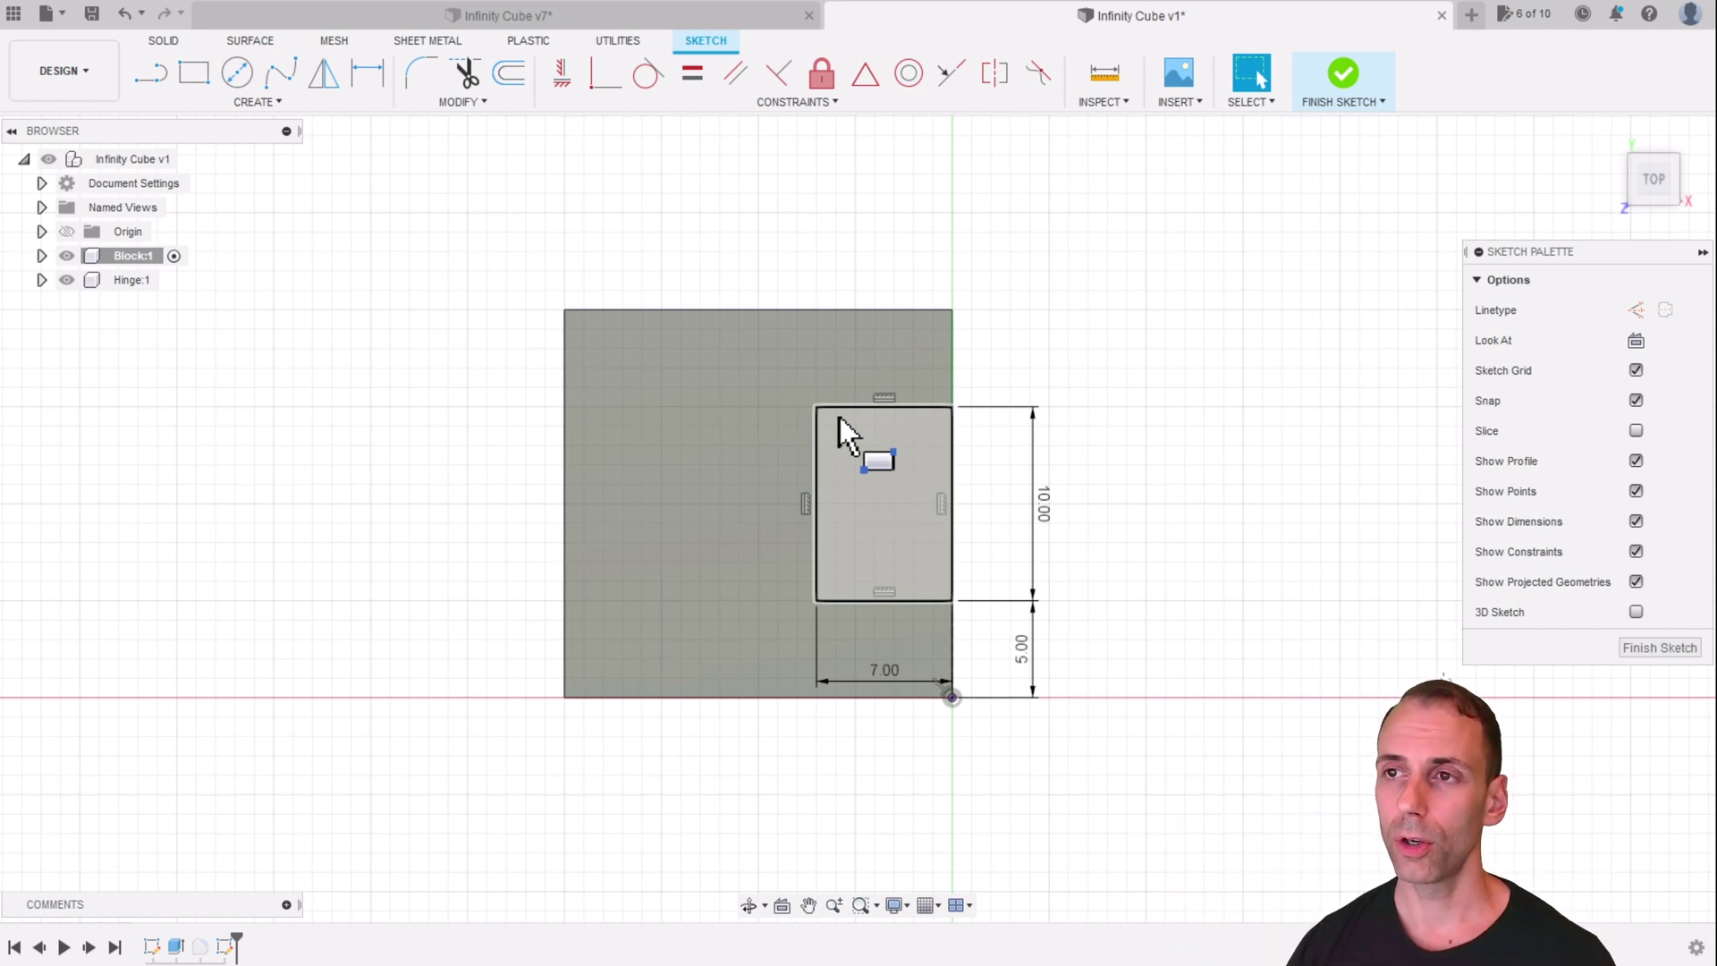
Extrude the 7 by 10 mm rectangle by -7 mm into the block with the Cut operation
click(880, 471)
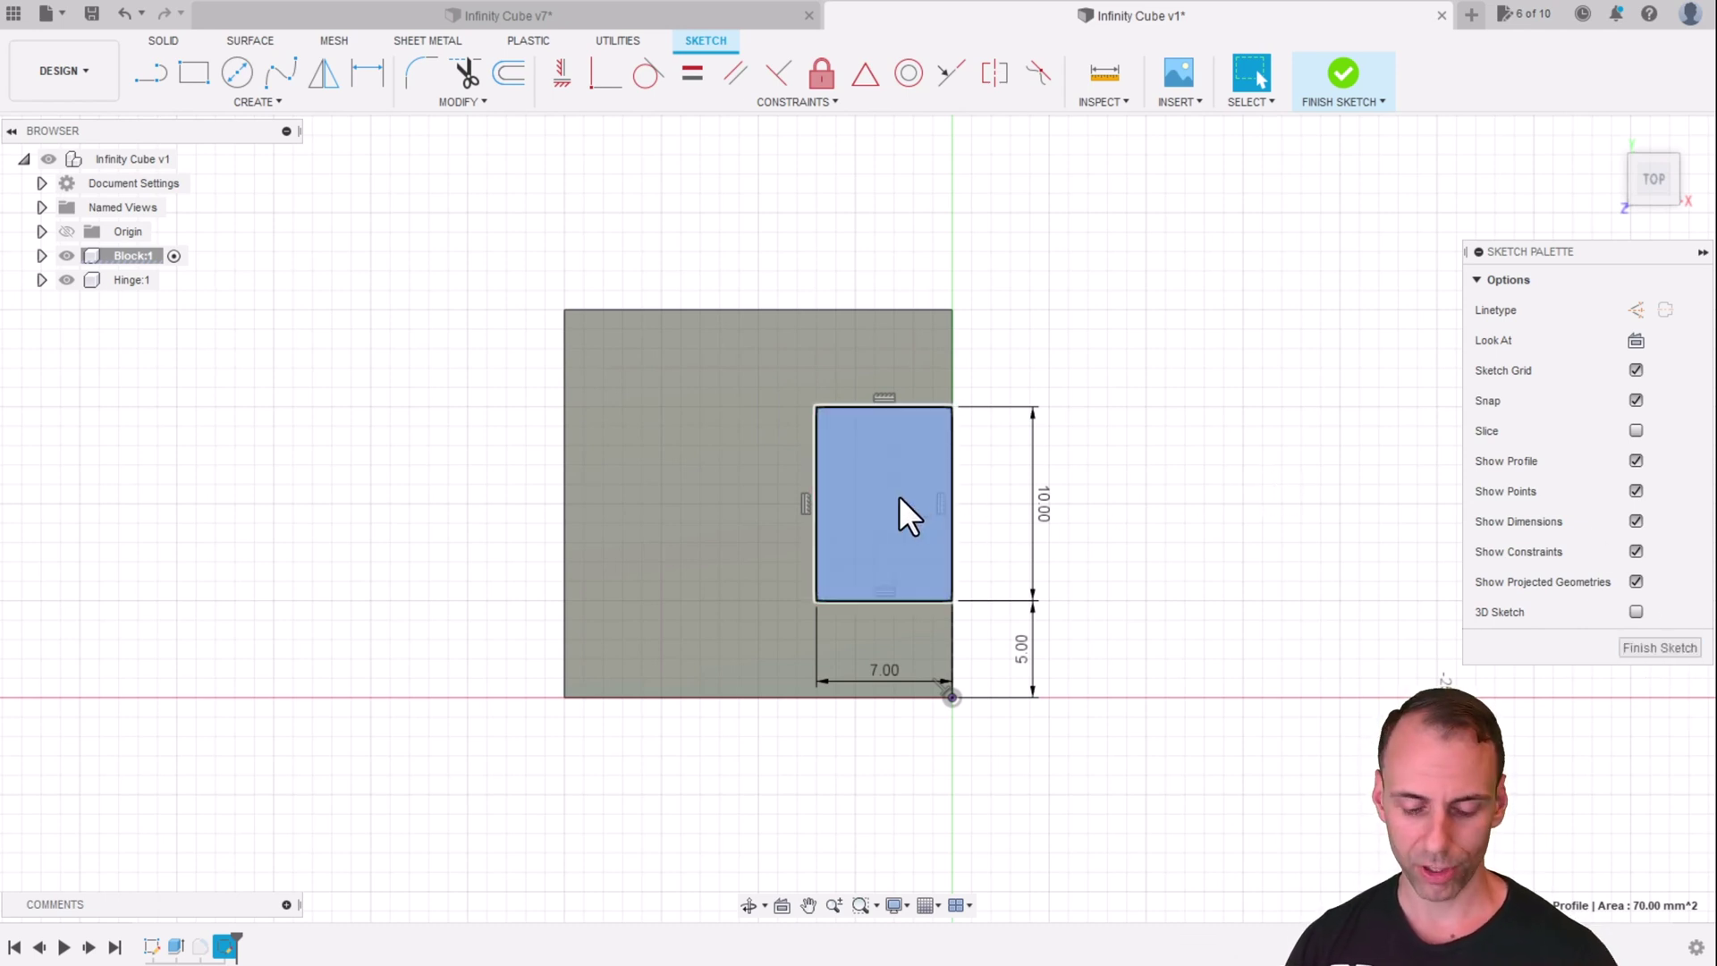
key(e)
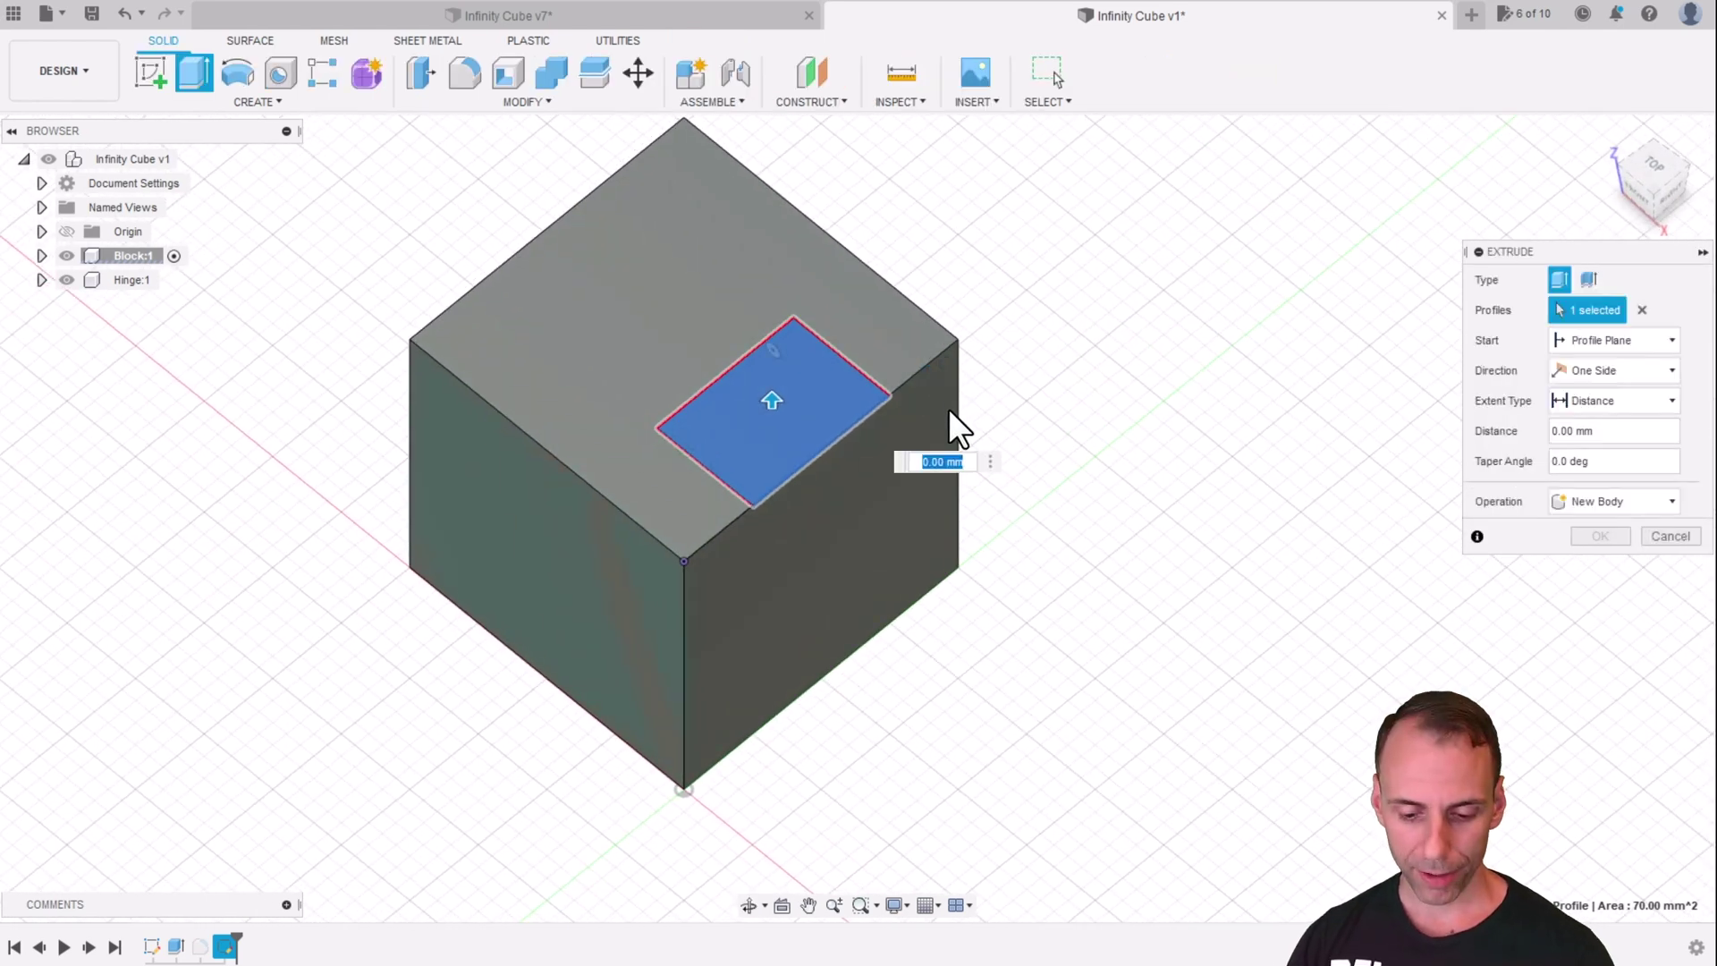
text(7)
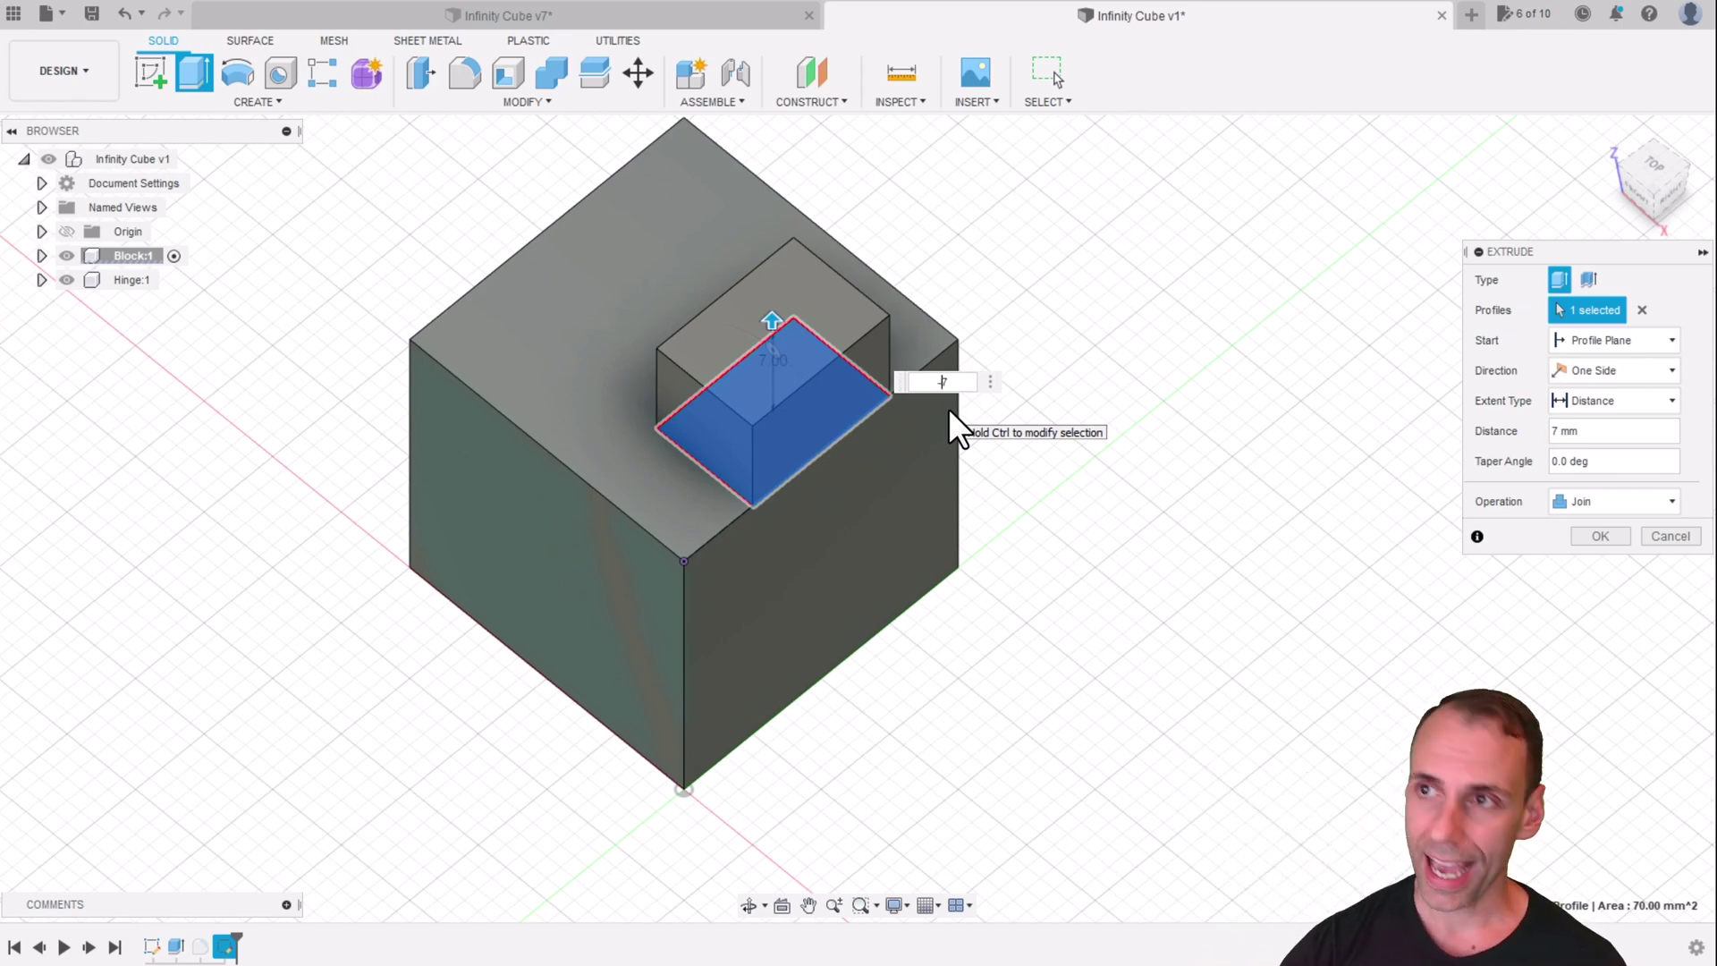
key(Home)
text(-)
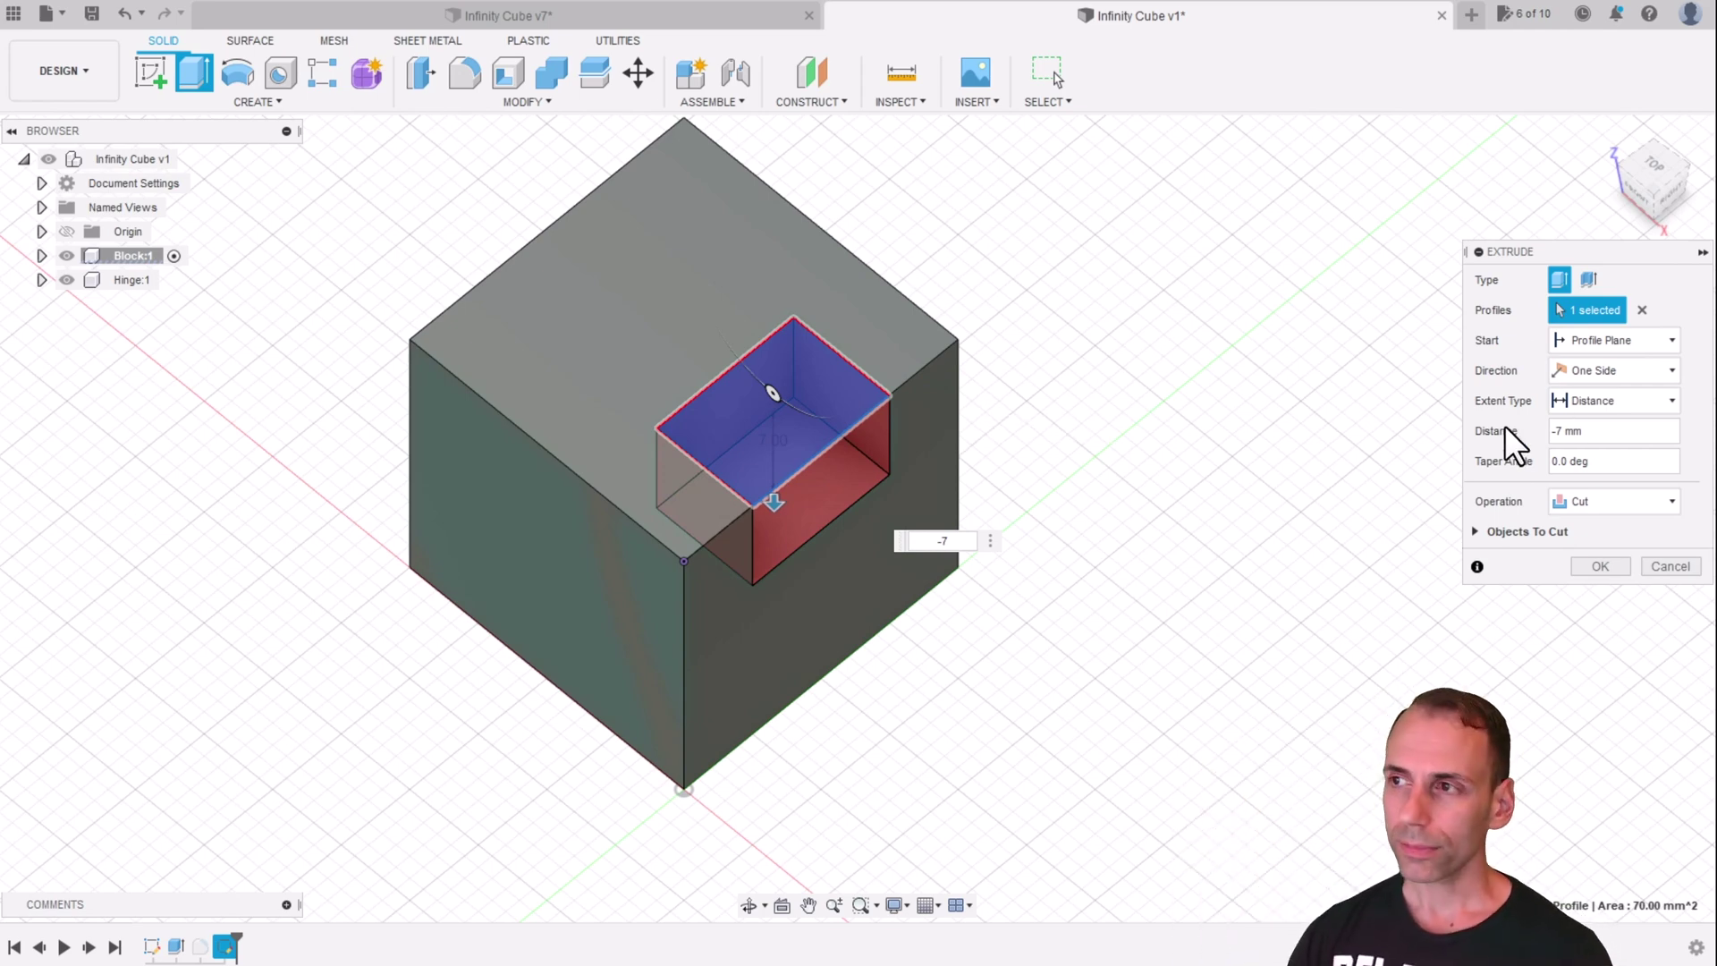
click(1617, 501)
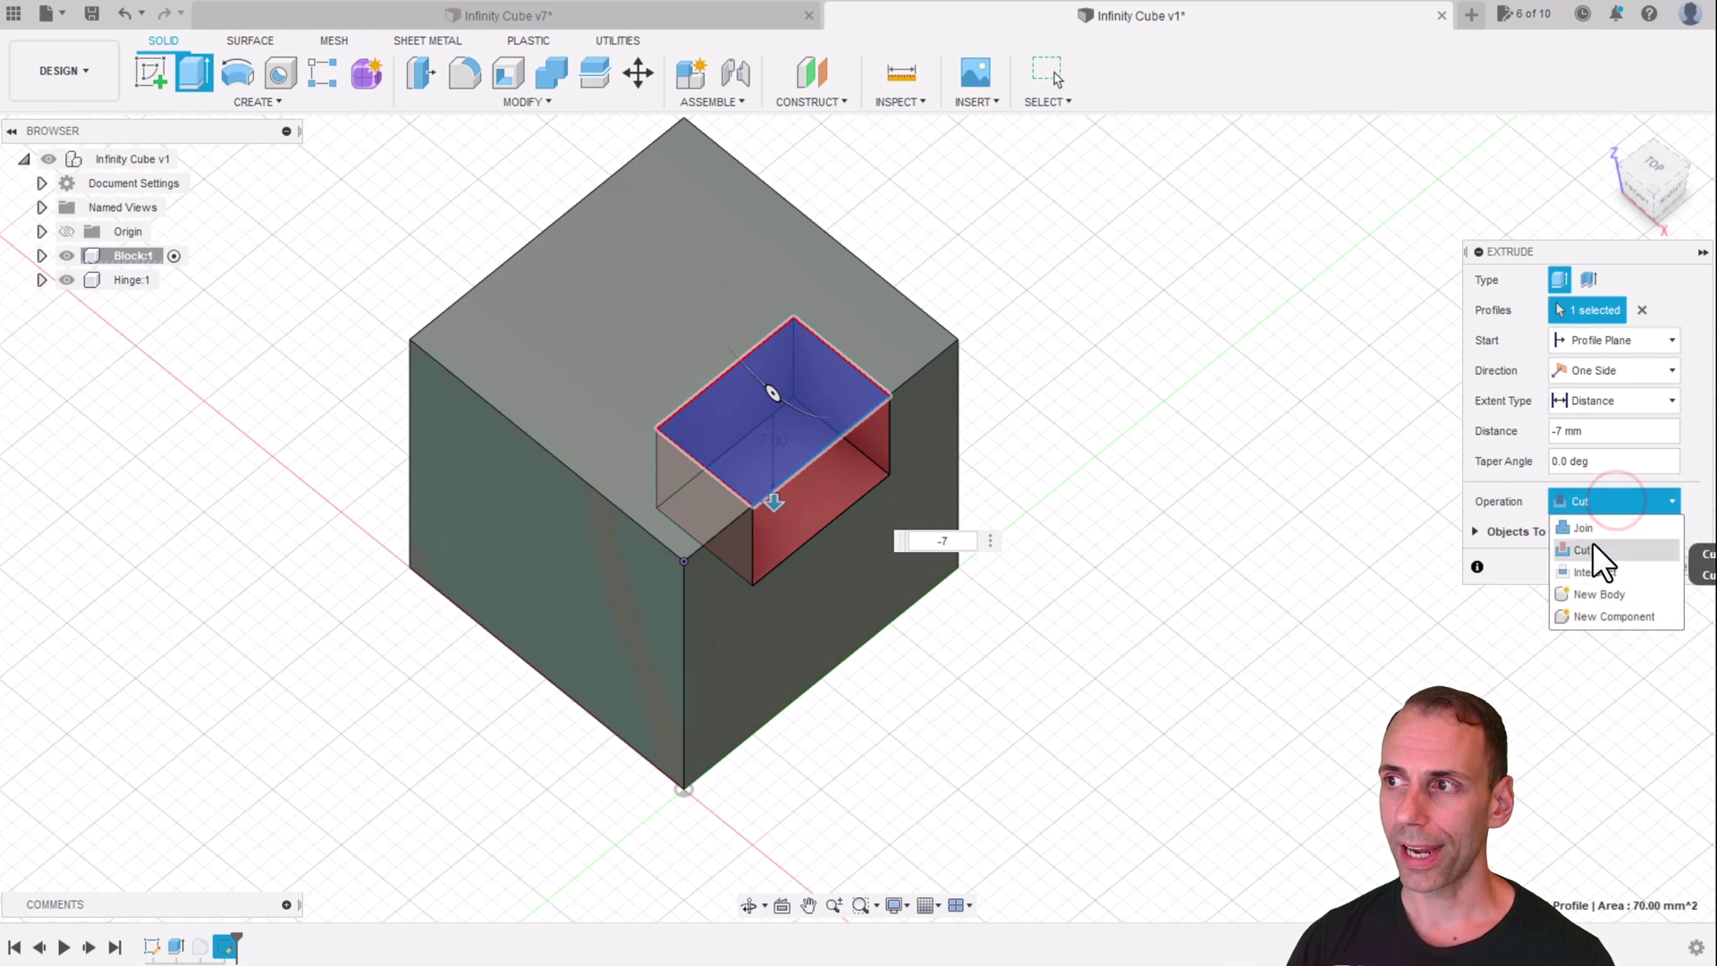
click(1591, 531)
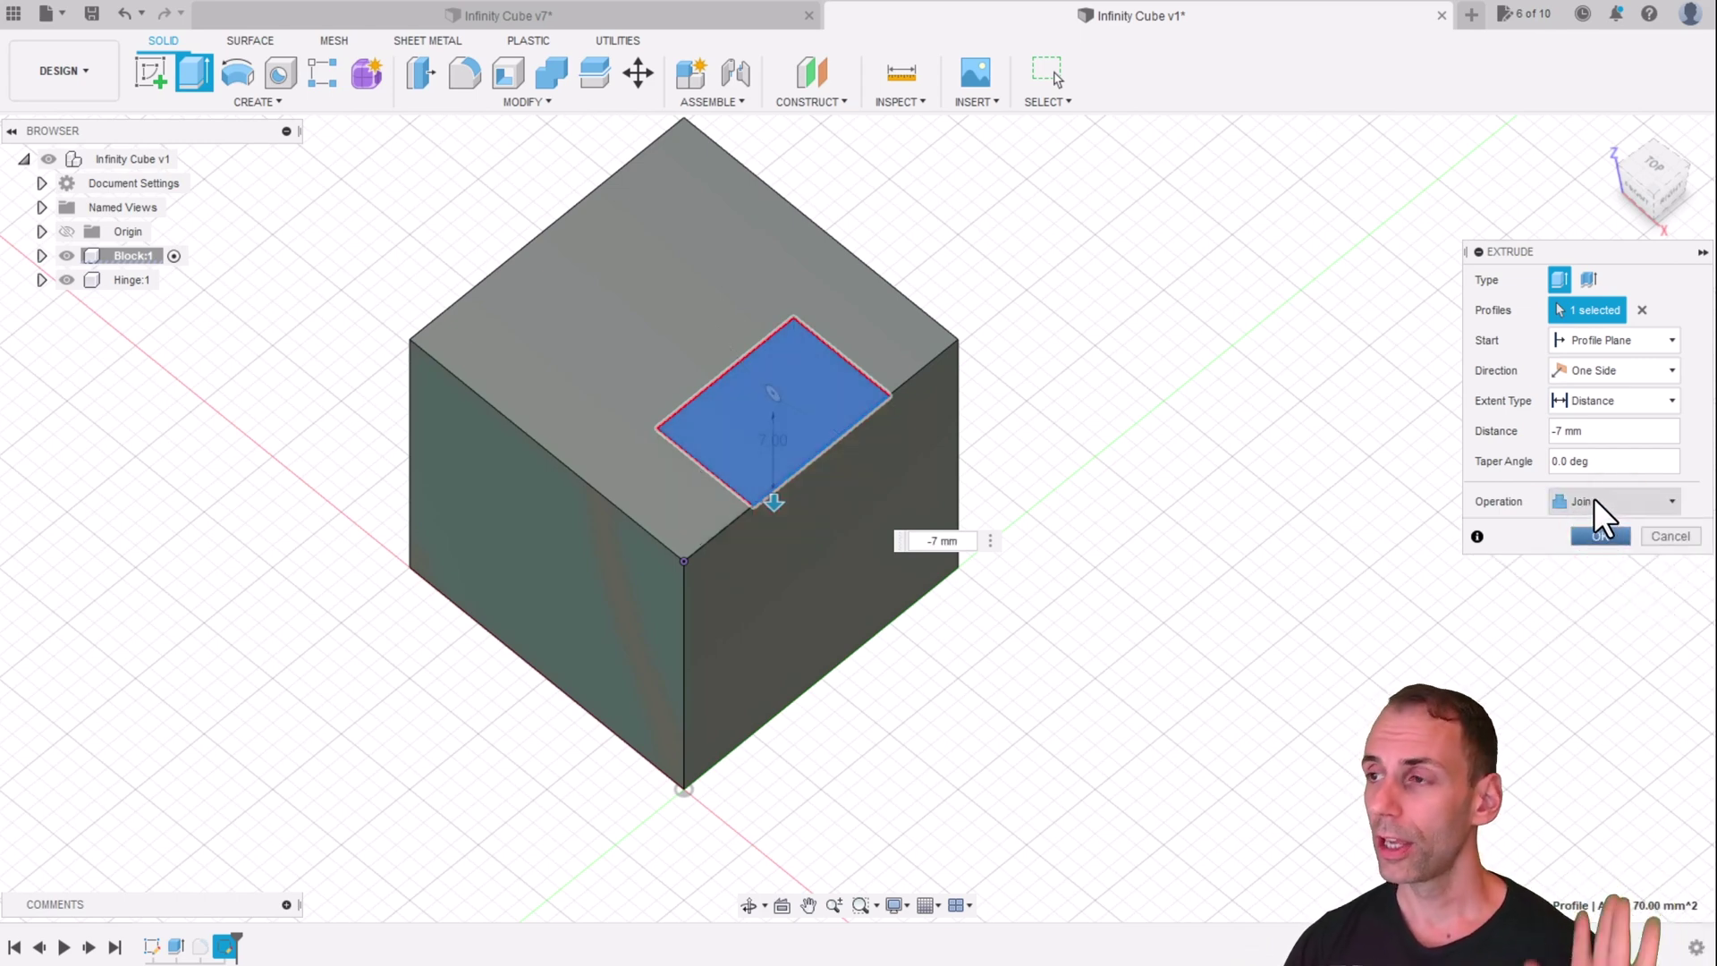
click(1609, 501)
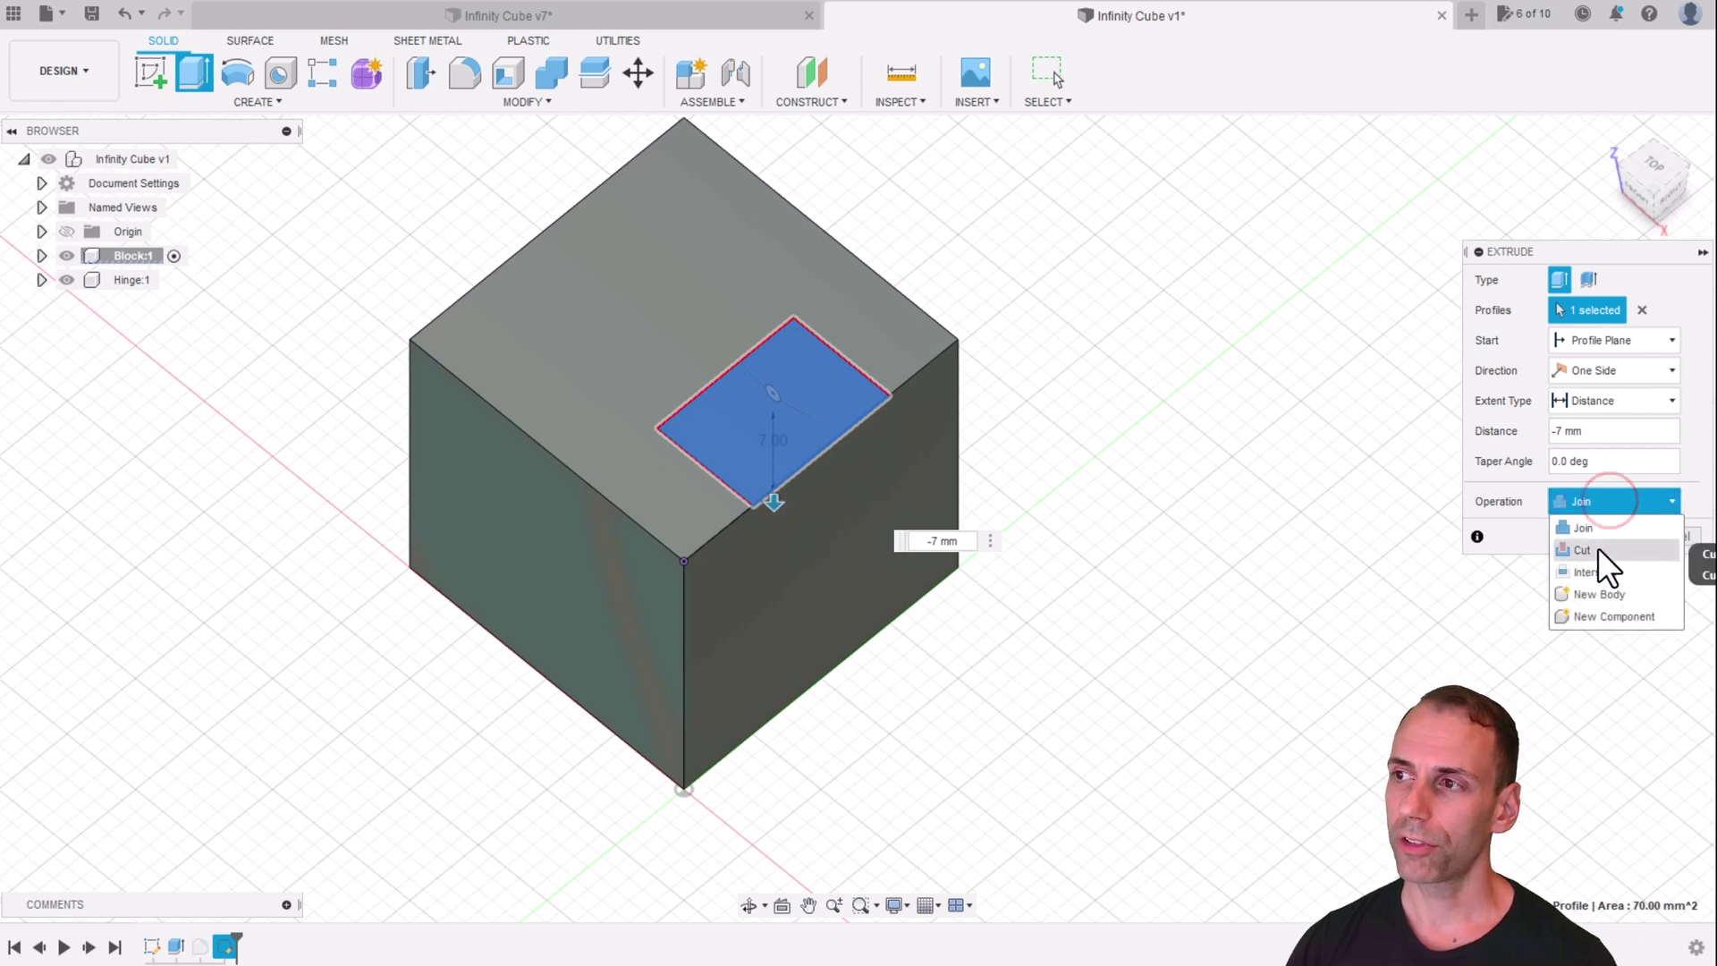
click(1598, 549)
click(1601, 565)
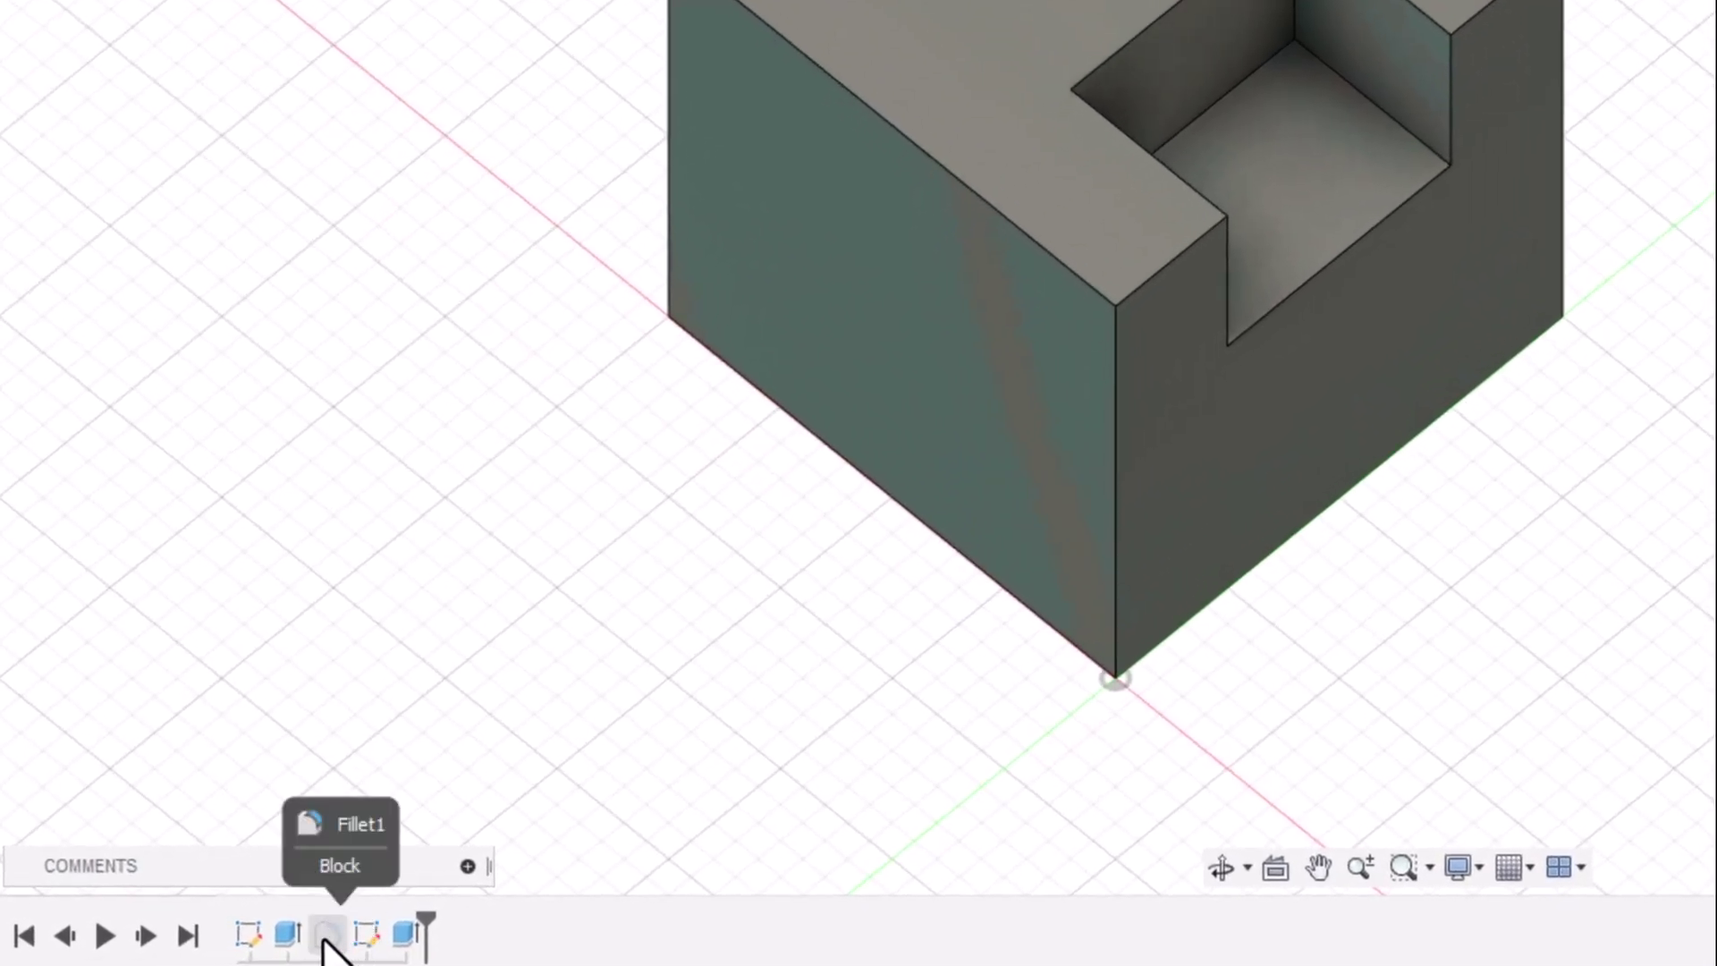
Unsuppress the block's Fillet1 feature and inspect the rounded edges around the hinge cutout
right_click(327, 935)
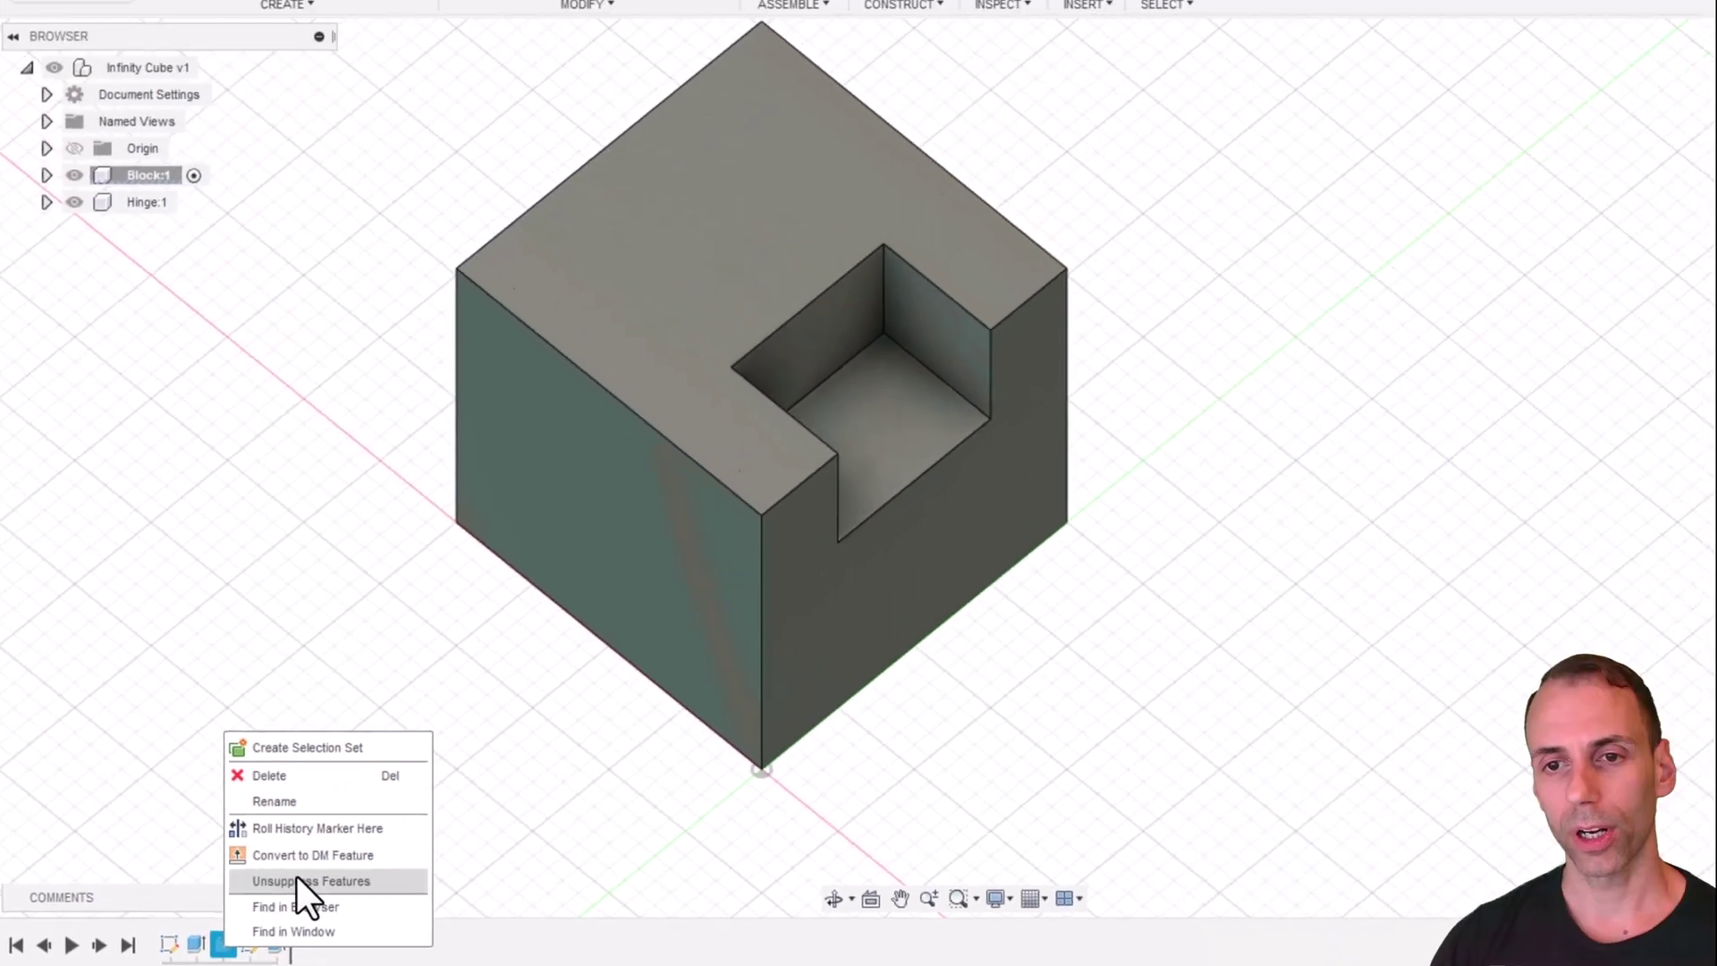
click(456, 841)
mouse_move(989, 449)
shift+middle_down()
mouse_move(935, 403)
mouse_move(980, 426)
mouse_move(967, 440)
shift+middle_up()
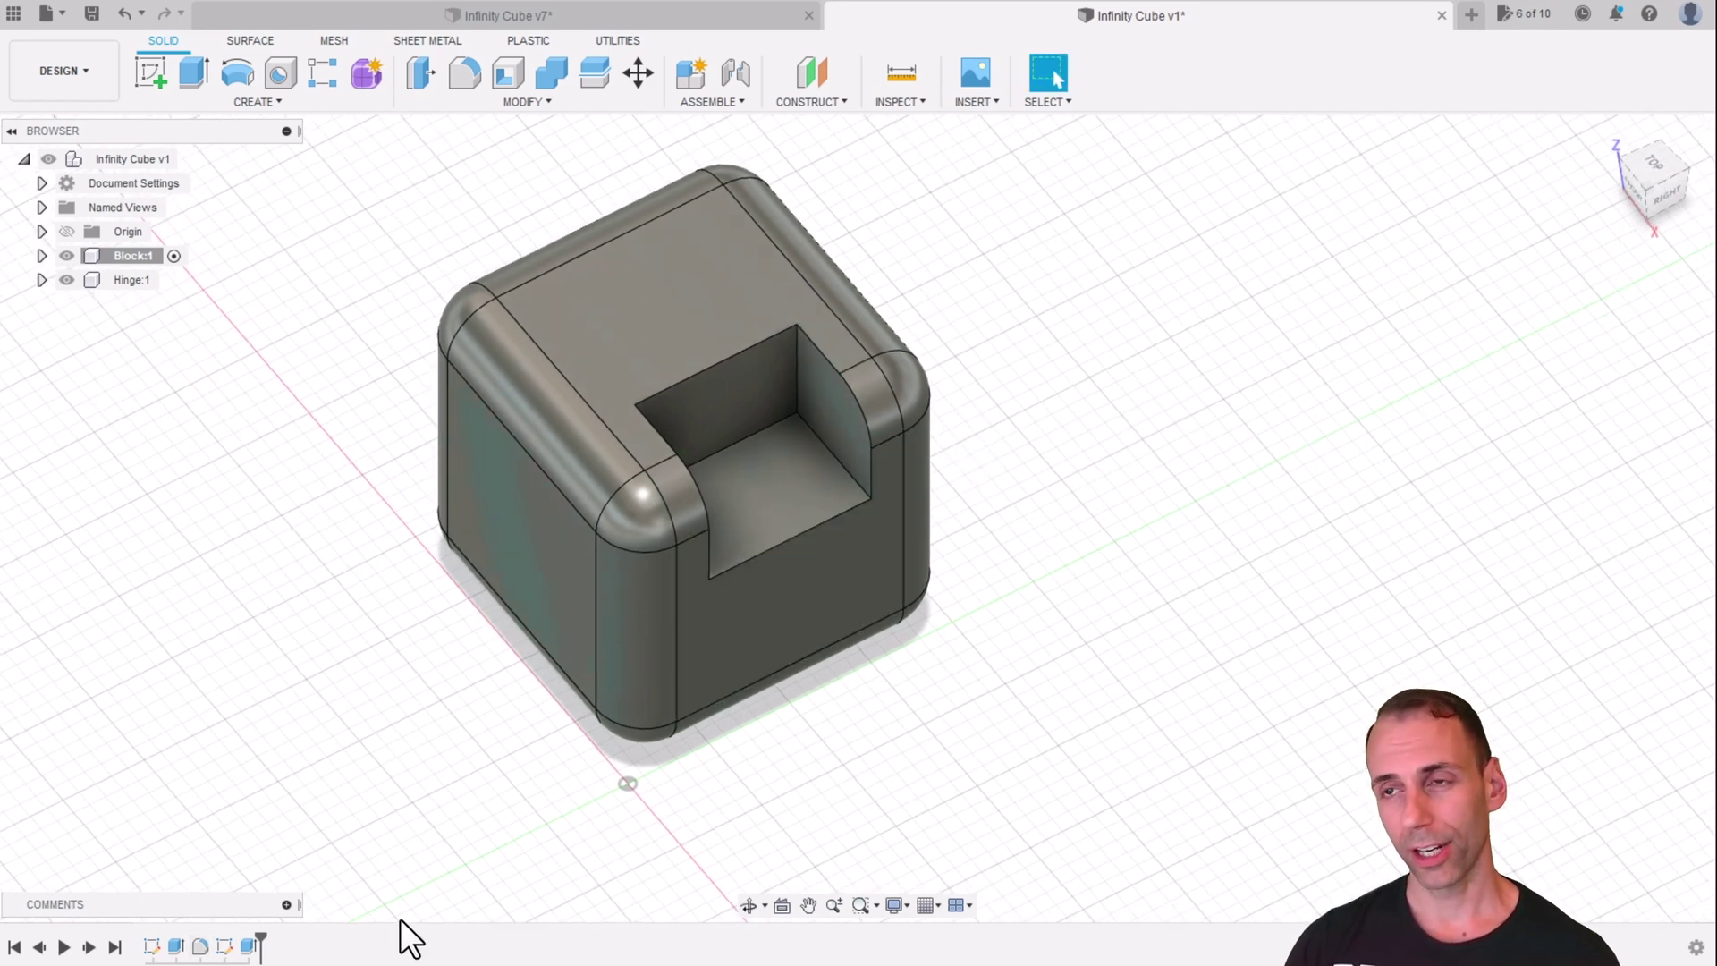
scroll(936, 385, up, 3)
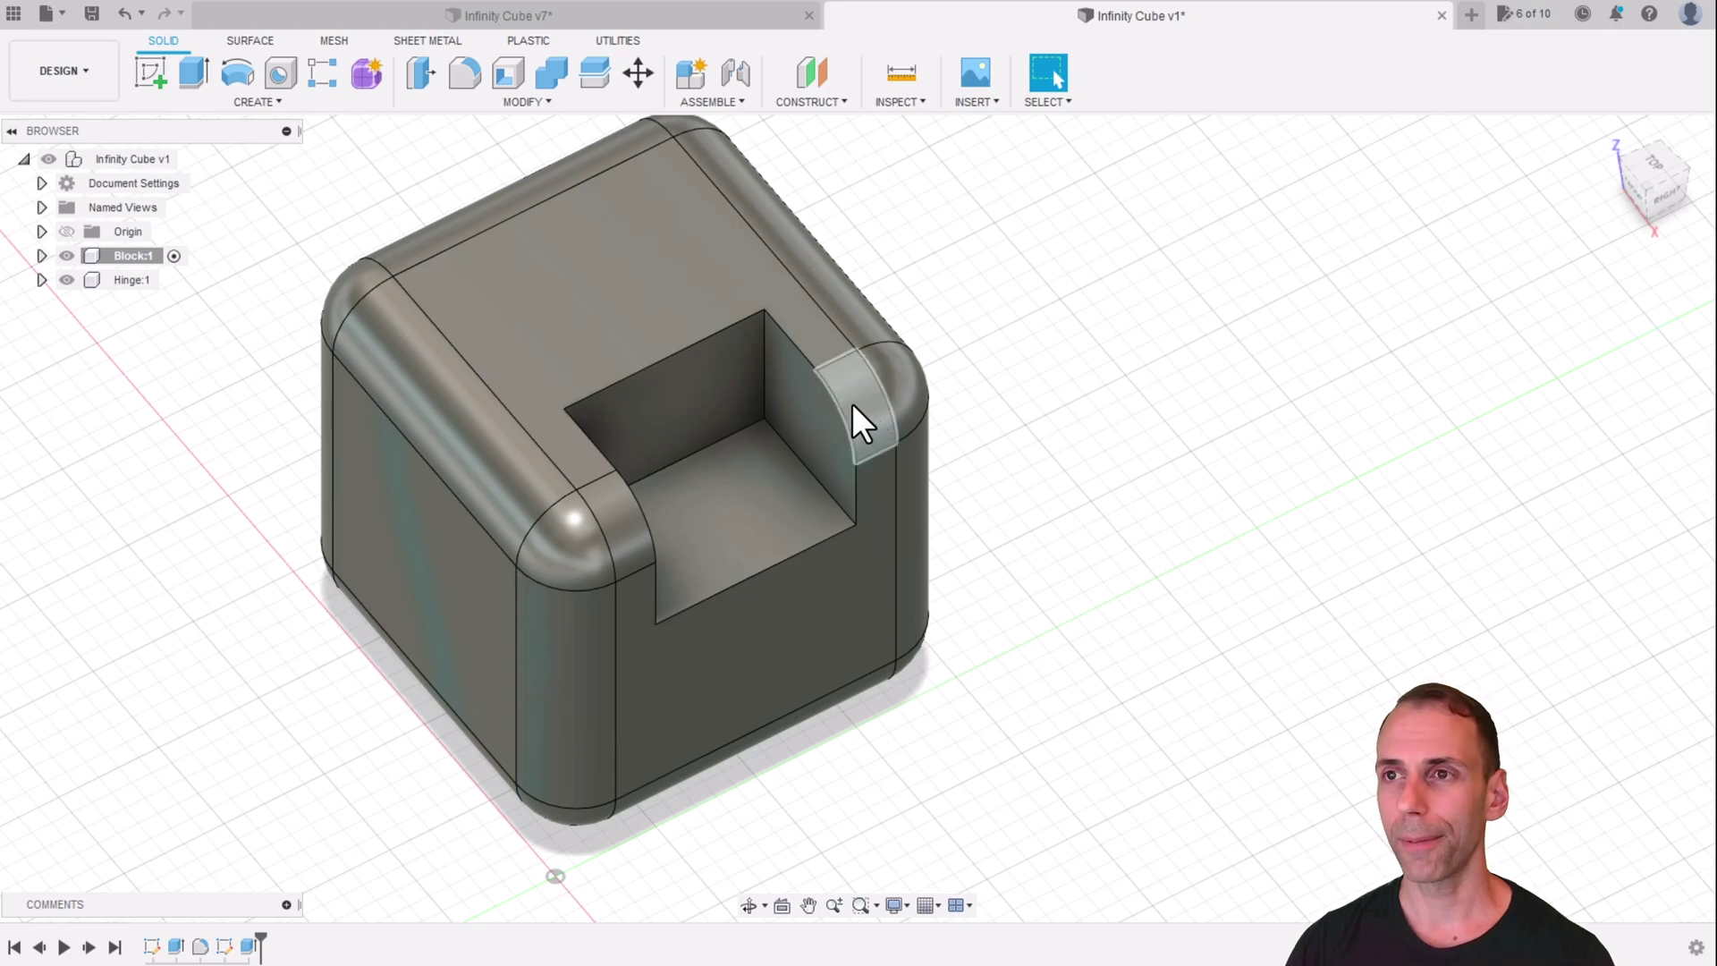
shift+middle_drag(943, 402, 903, 377)
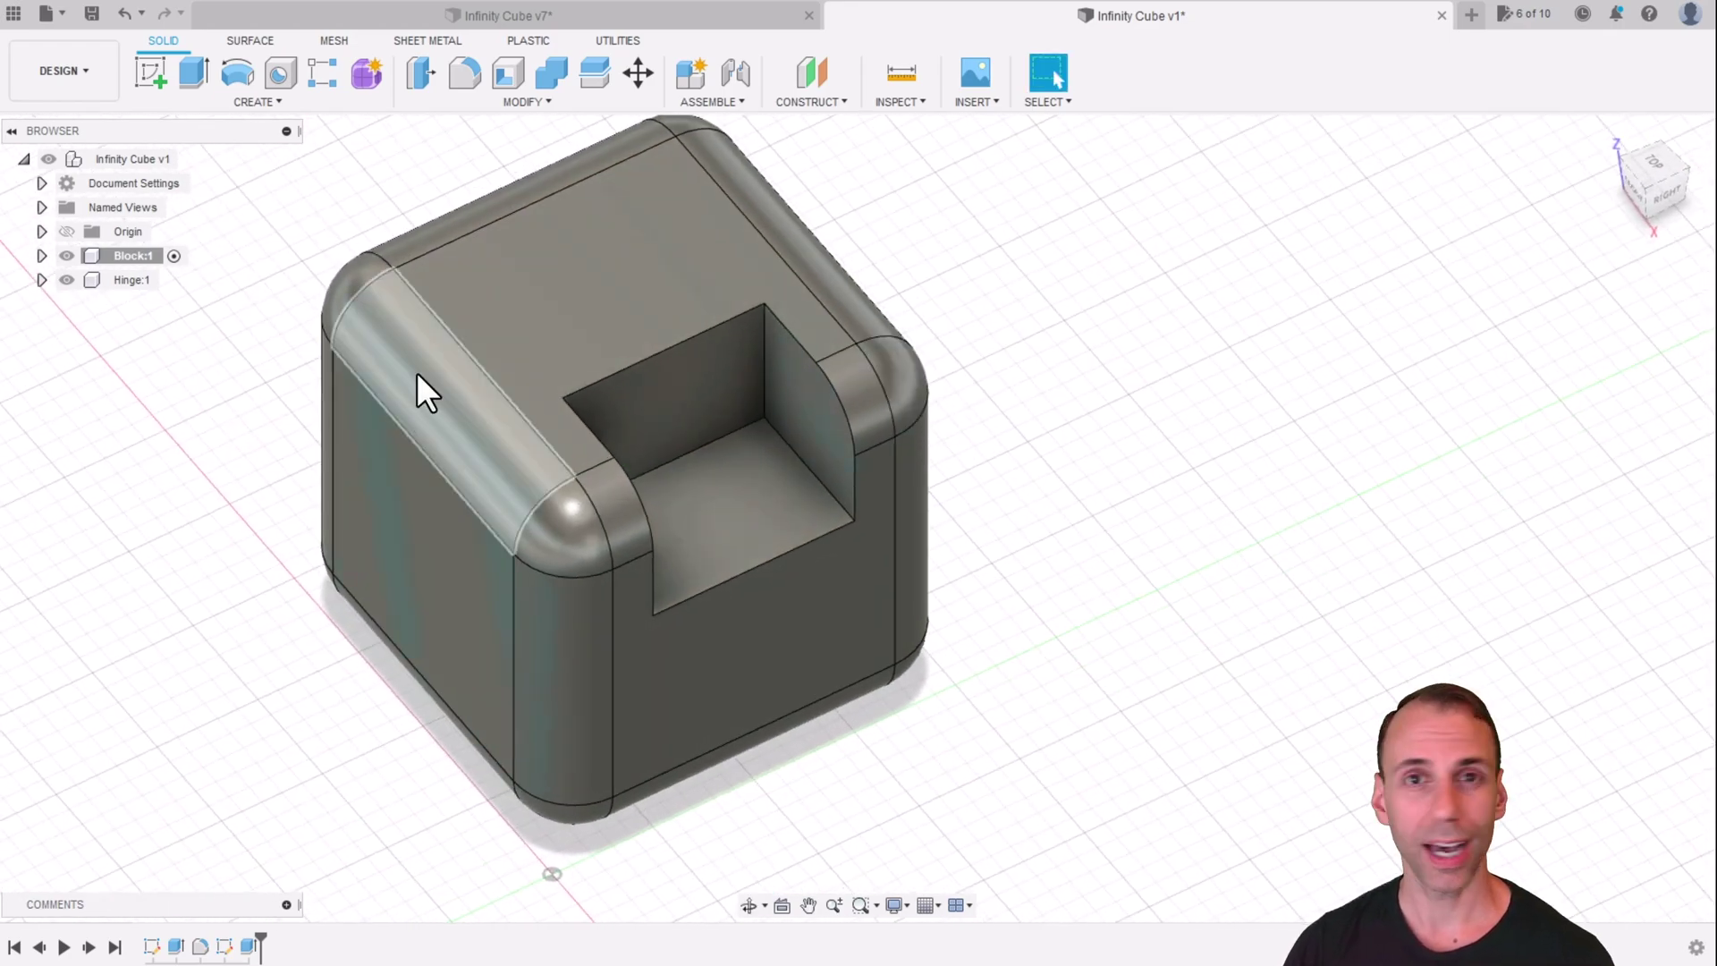